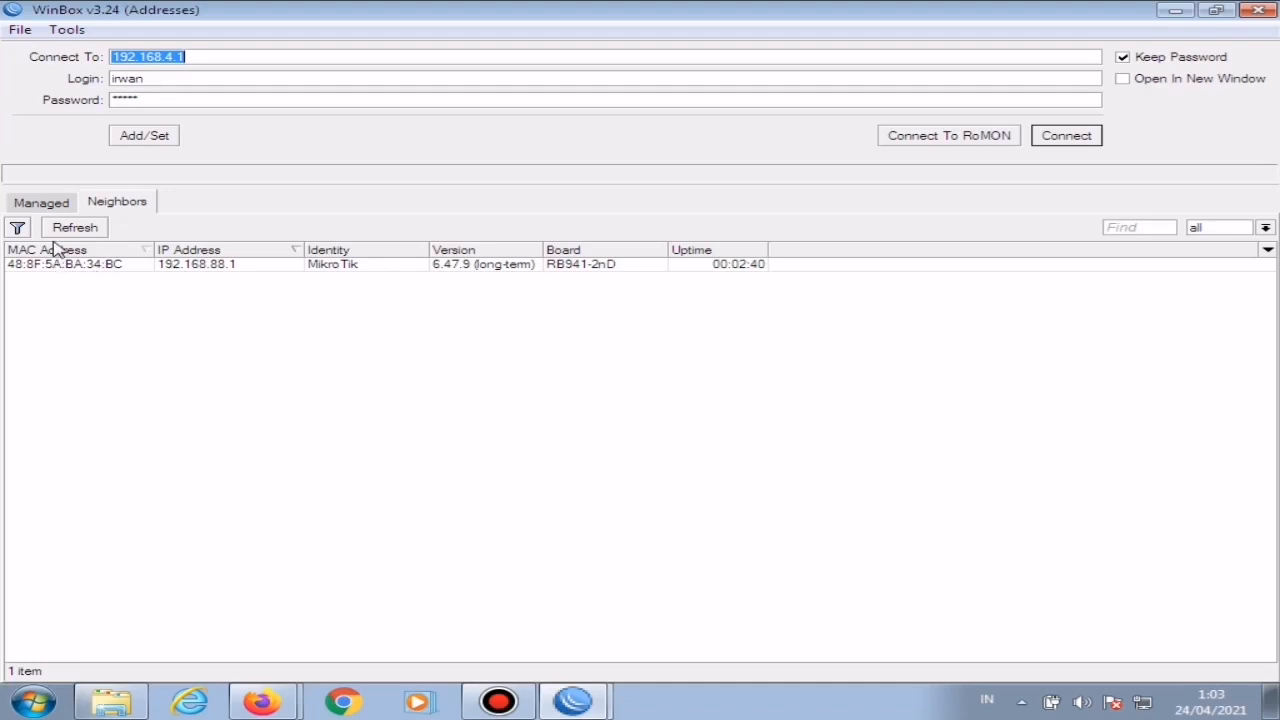
Step: Connect to the discovered MikroTik RB941-2nD neighbor by its MAC address, using login admin and an empty password
click(58, 268)
double_click(60, 271)
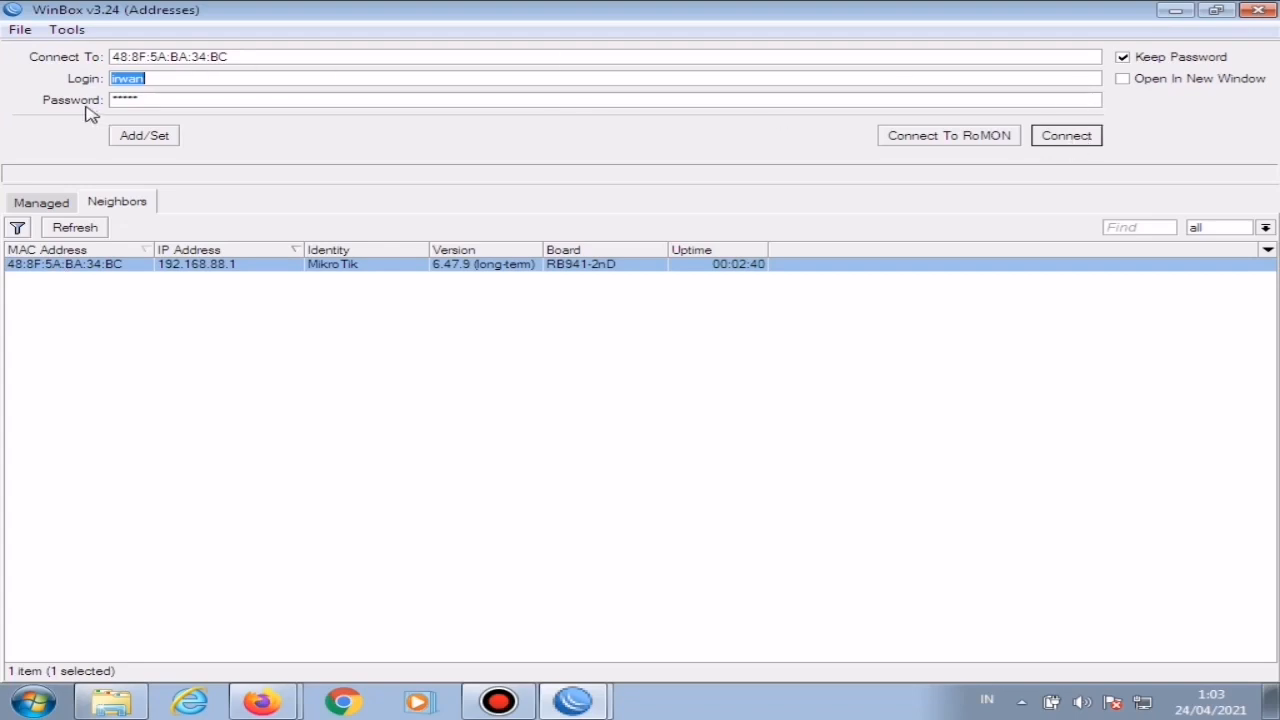
text(admin)
key(Tab)
key(BackSpace)
click(1070, 138)
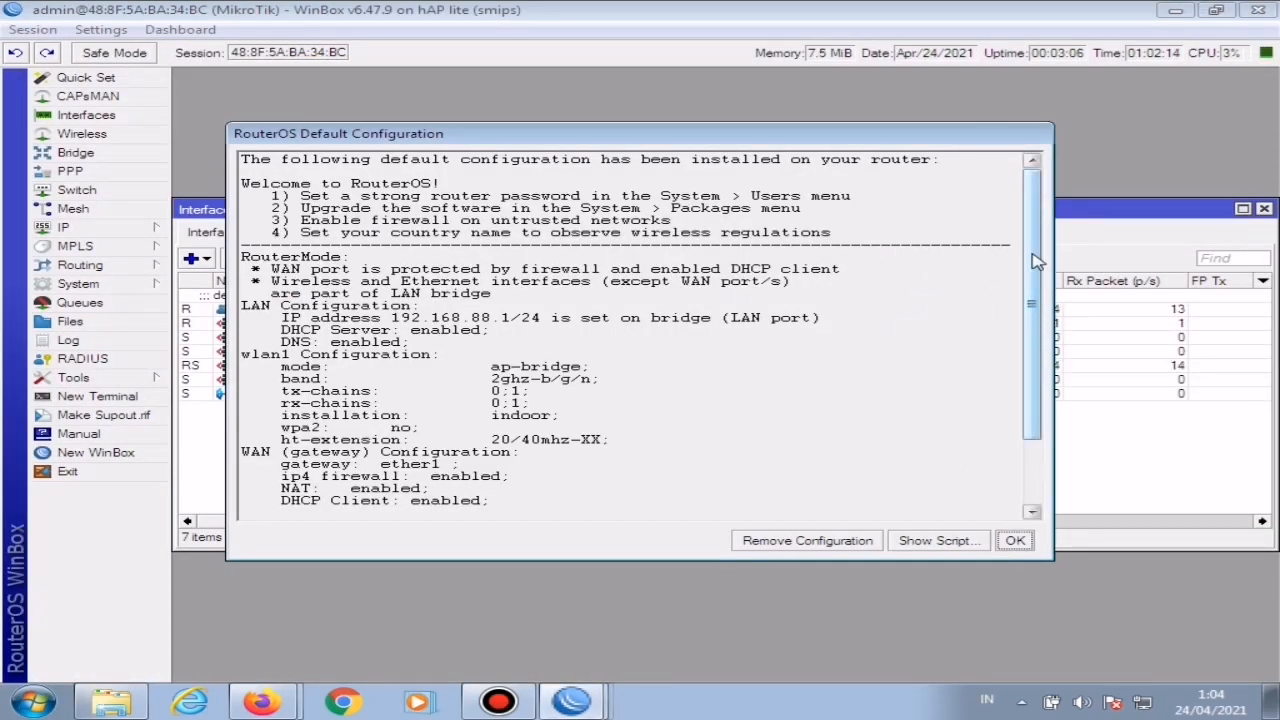
Step: Remove the router's default configuration and reconnect to the router by its MAC address
drag(1036, 264, 1068, 400)
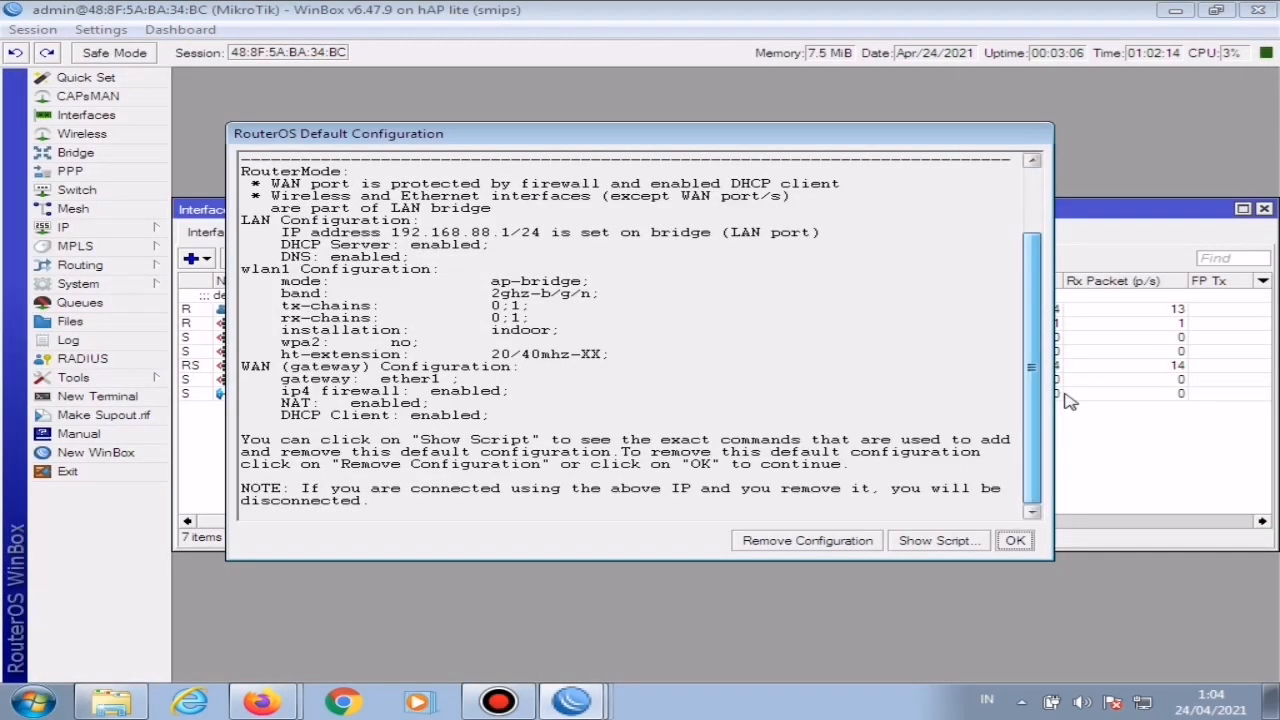
click(794, 545)
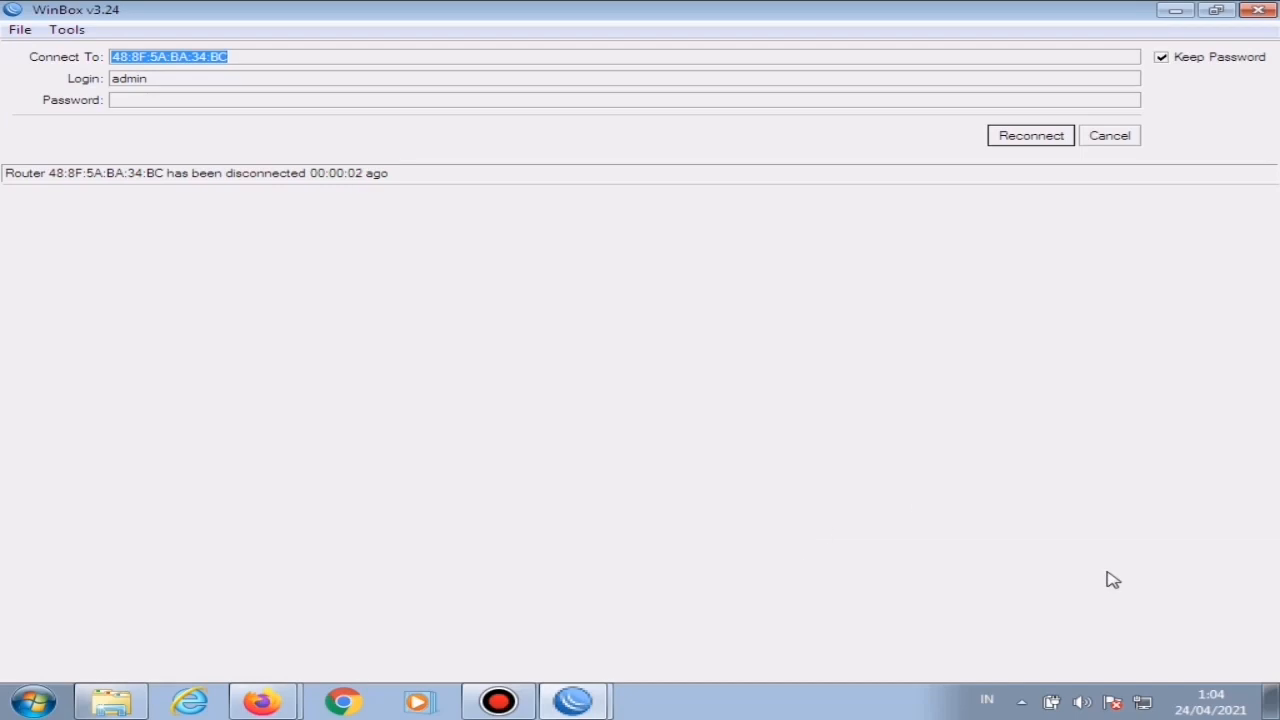
click(1110, 138)
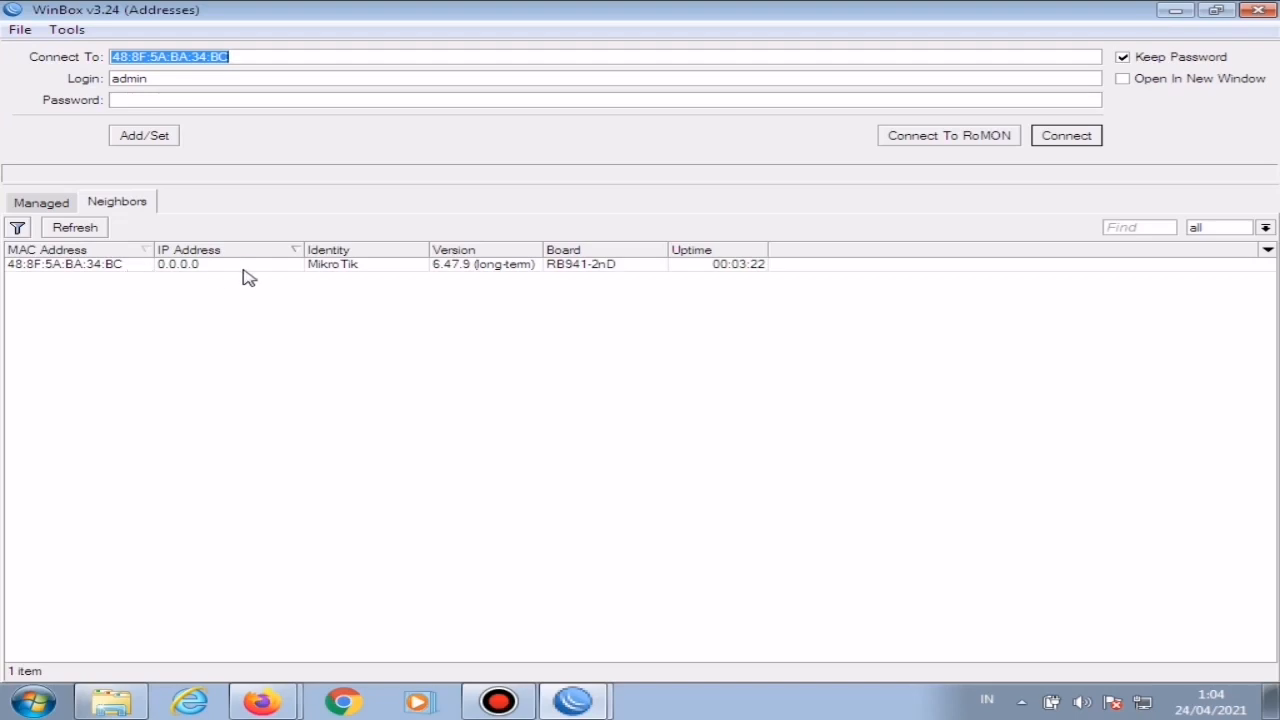
click(1068, 135)
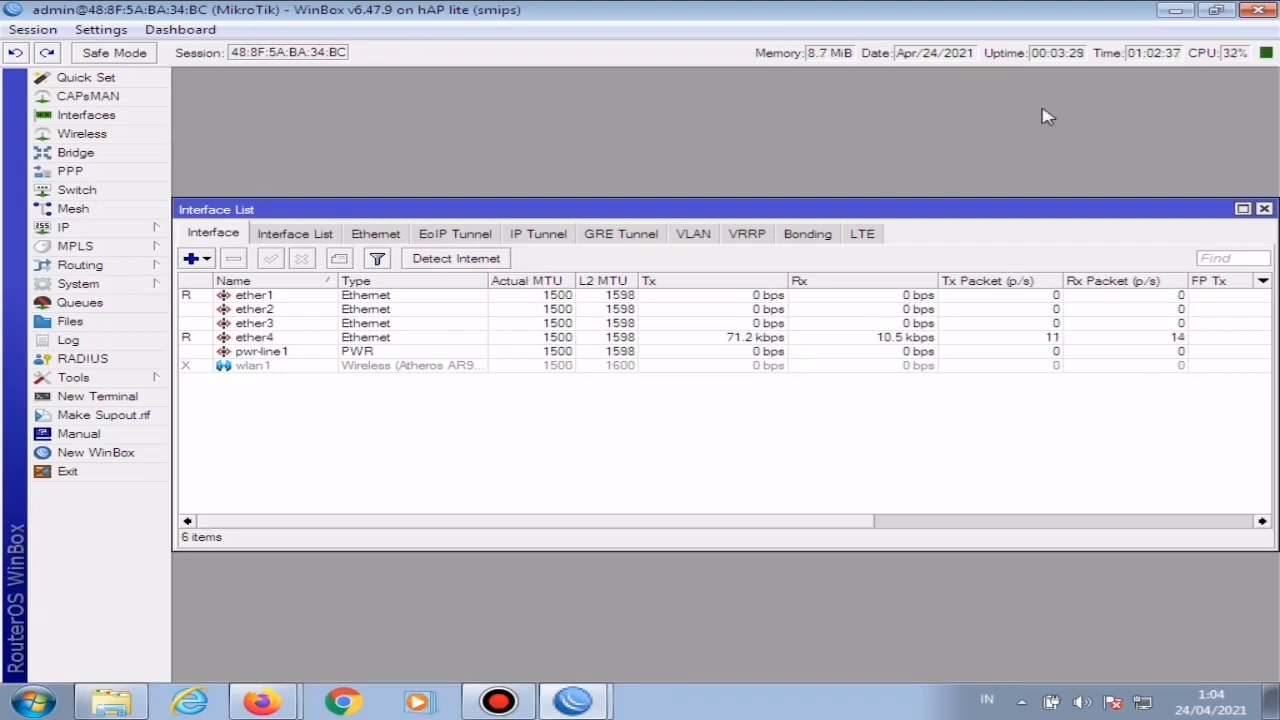
Step: Rename the ether1 interface as ether1-isp
click(1266, 210)
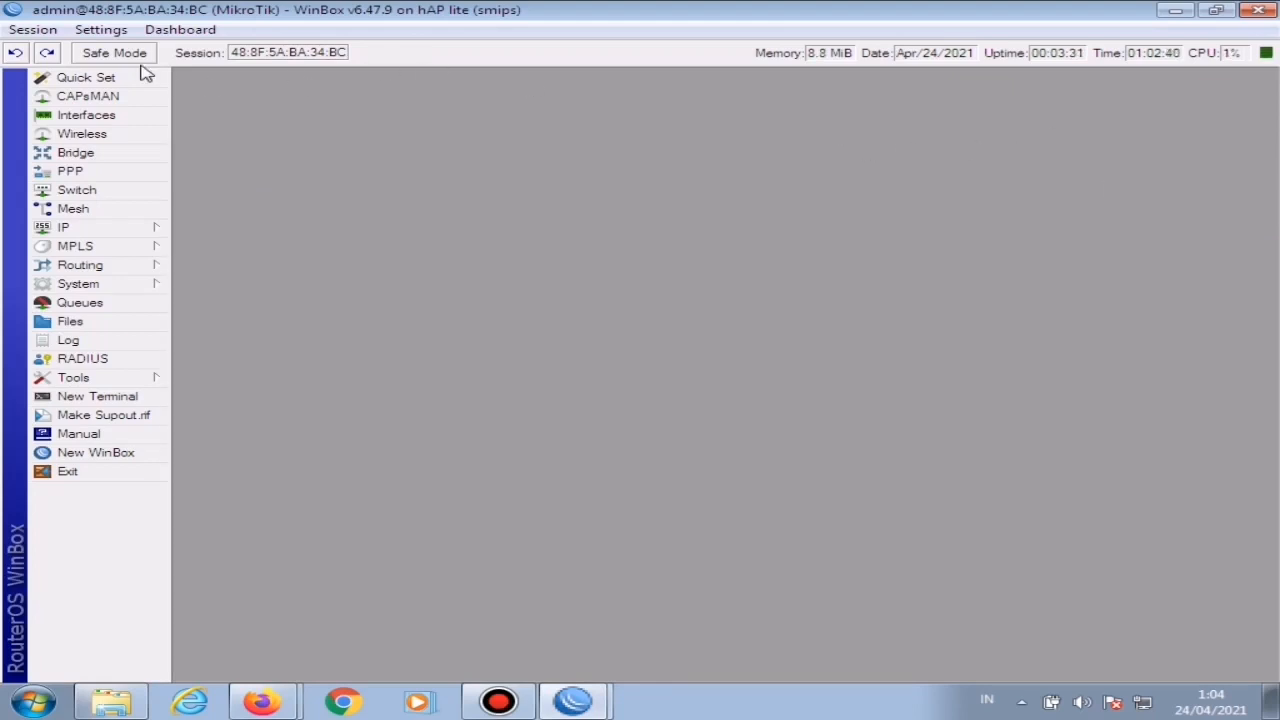
click(101, 120)
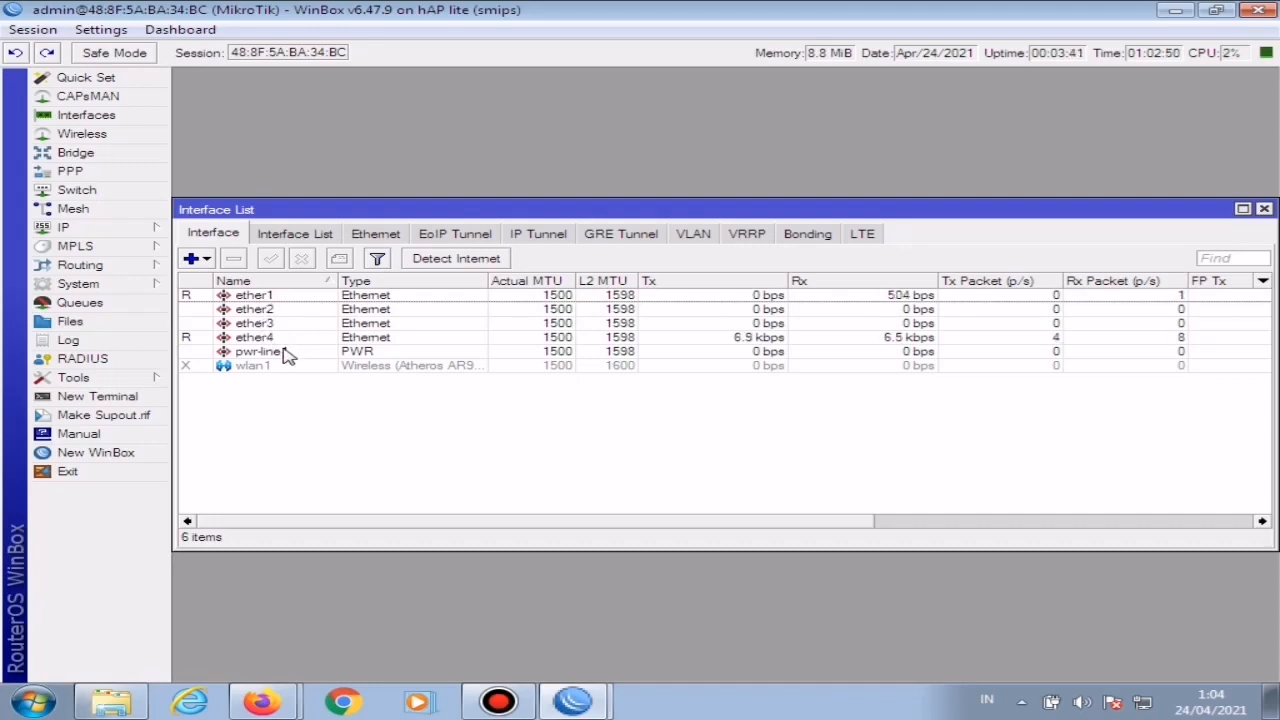
click(270, 298)
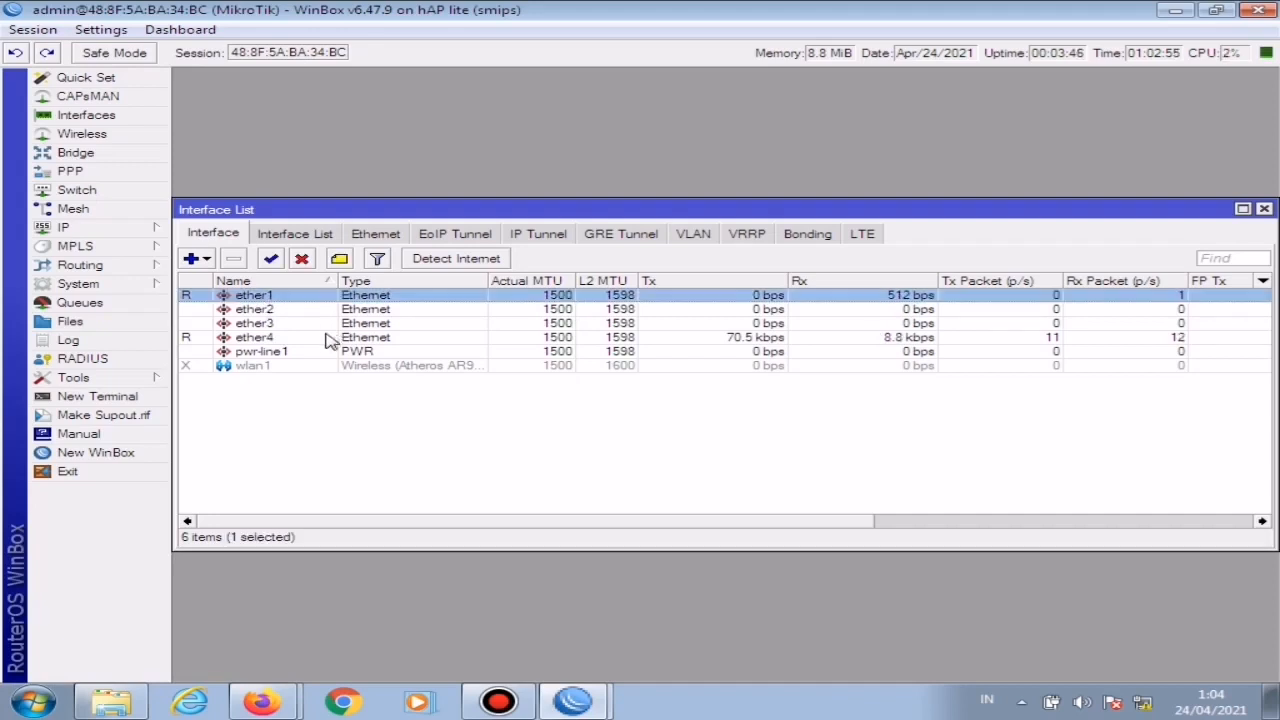
click(274, 341)
double_click(258, 297)
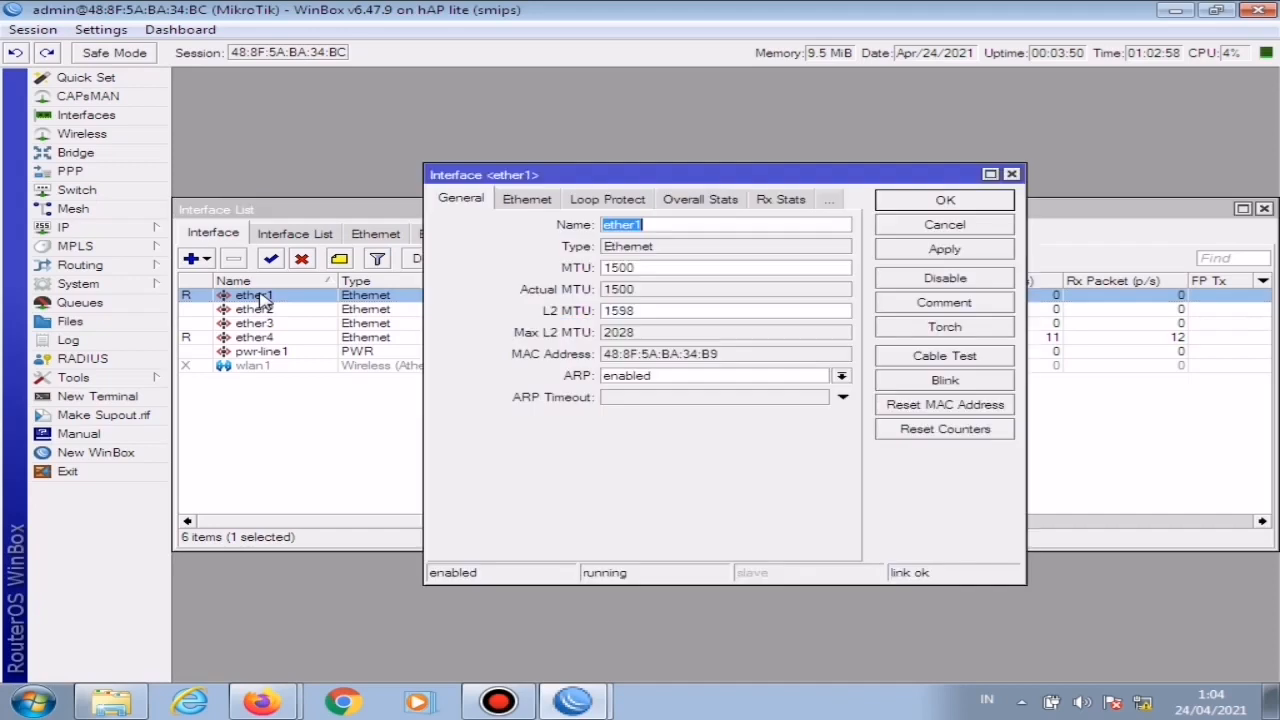
click(691, 224)
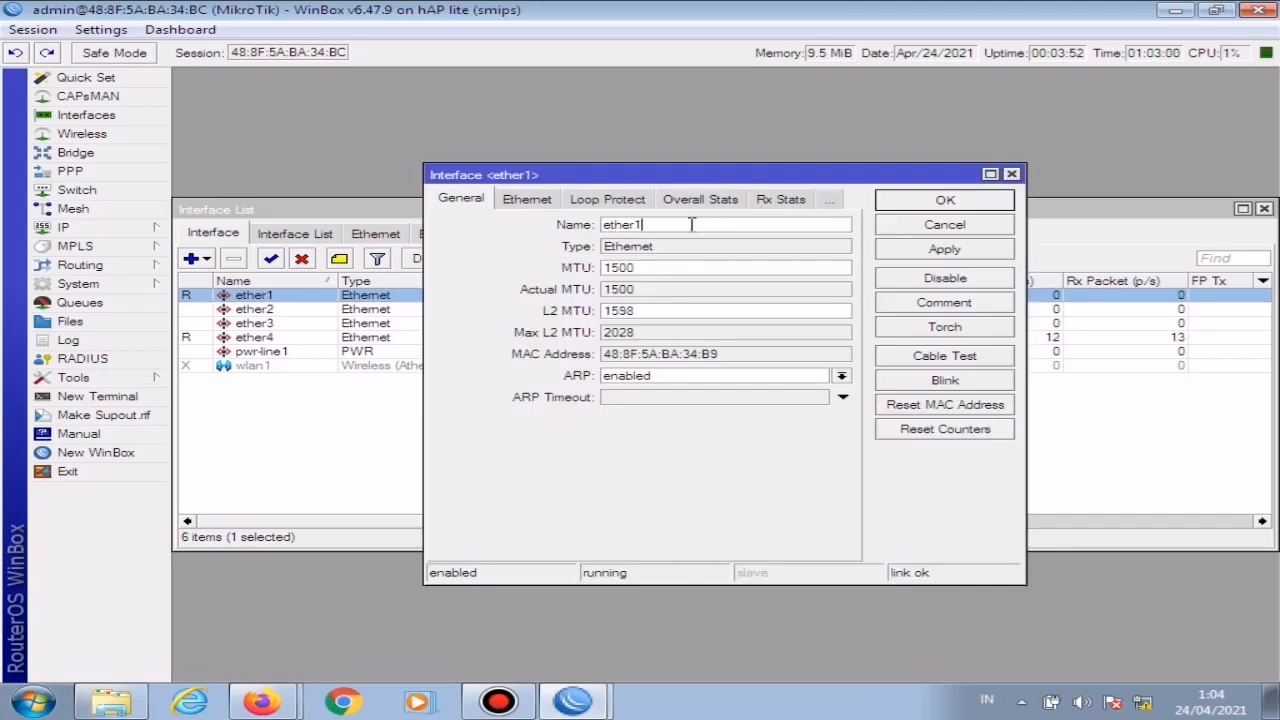
text(-isp)
click(970, 200)
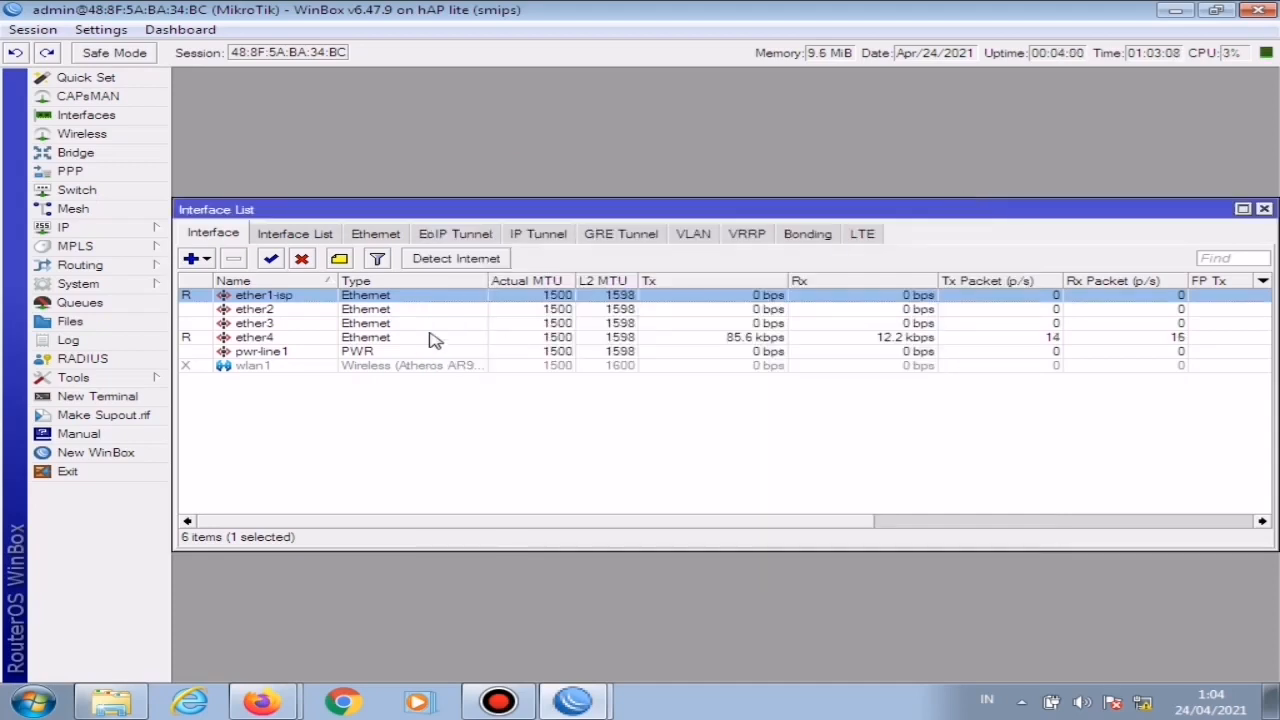
Step: Rename the ether4 interface as ether4-hotspot and close the interface list
double_click(275, 339)
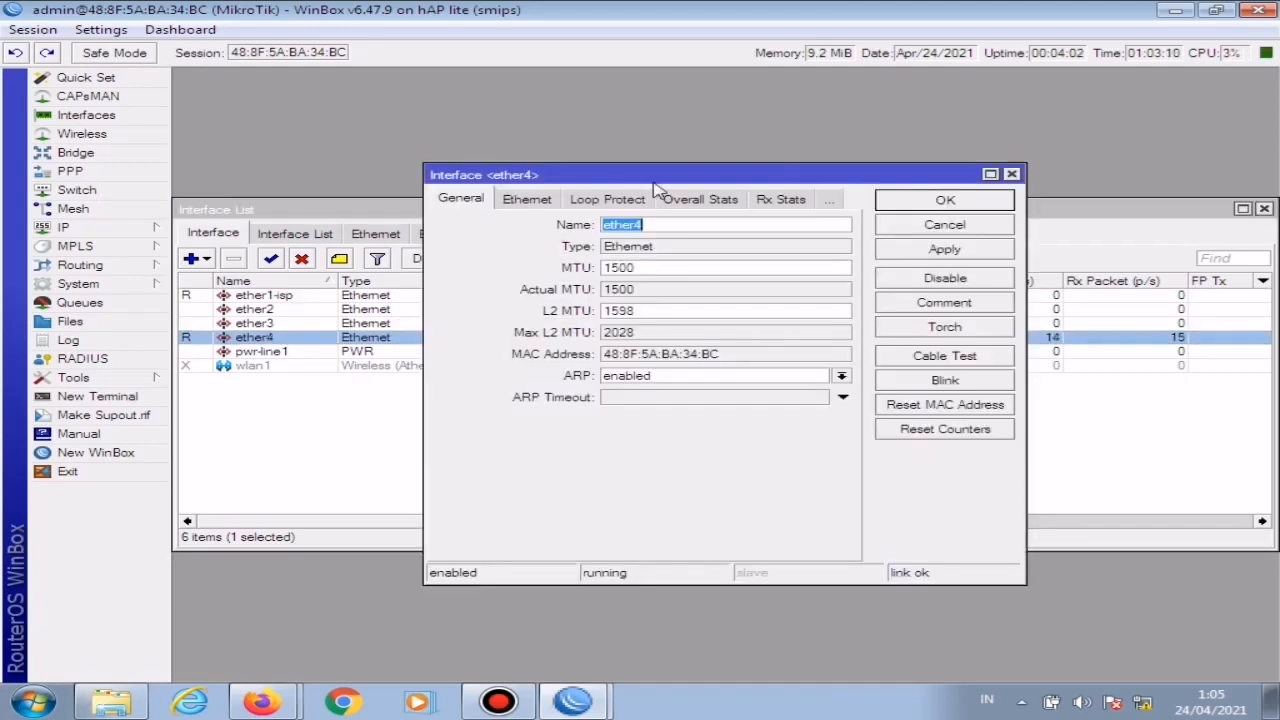
click(661, 232)
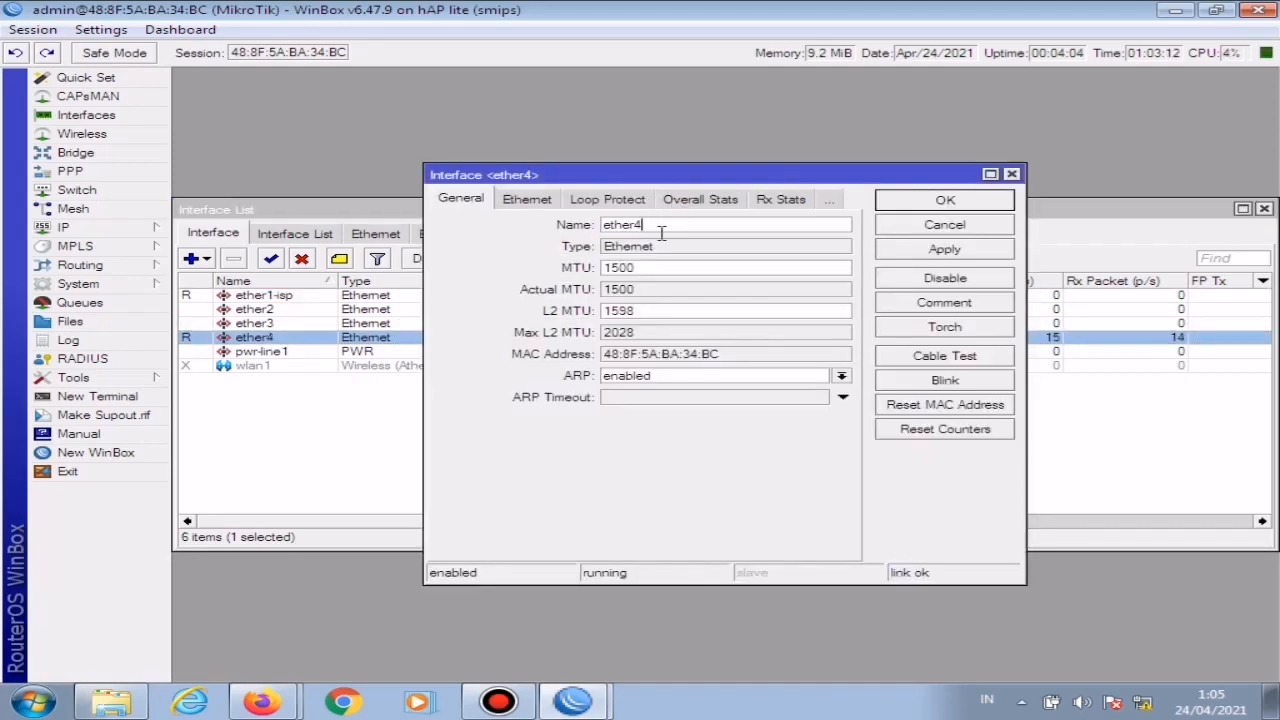
text(-hotspot)
click(955, 203)
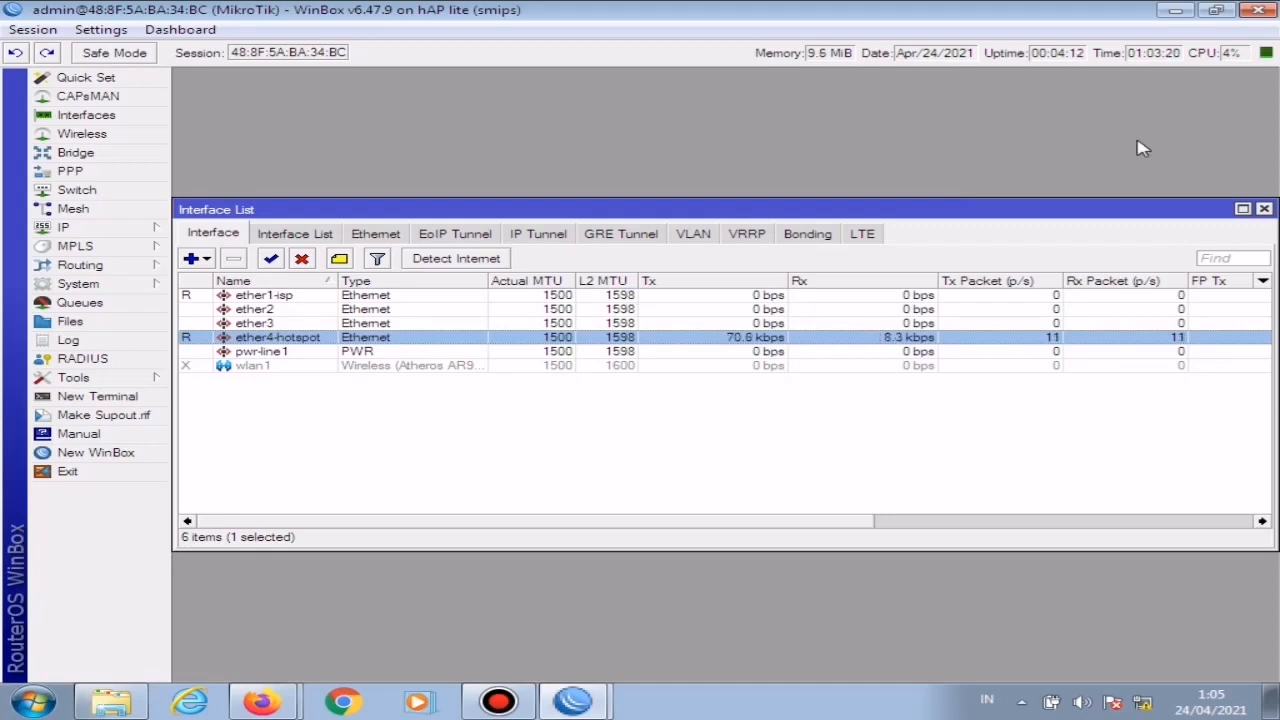
click(1266, 208)
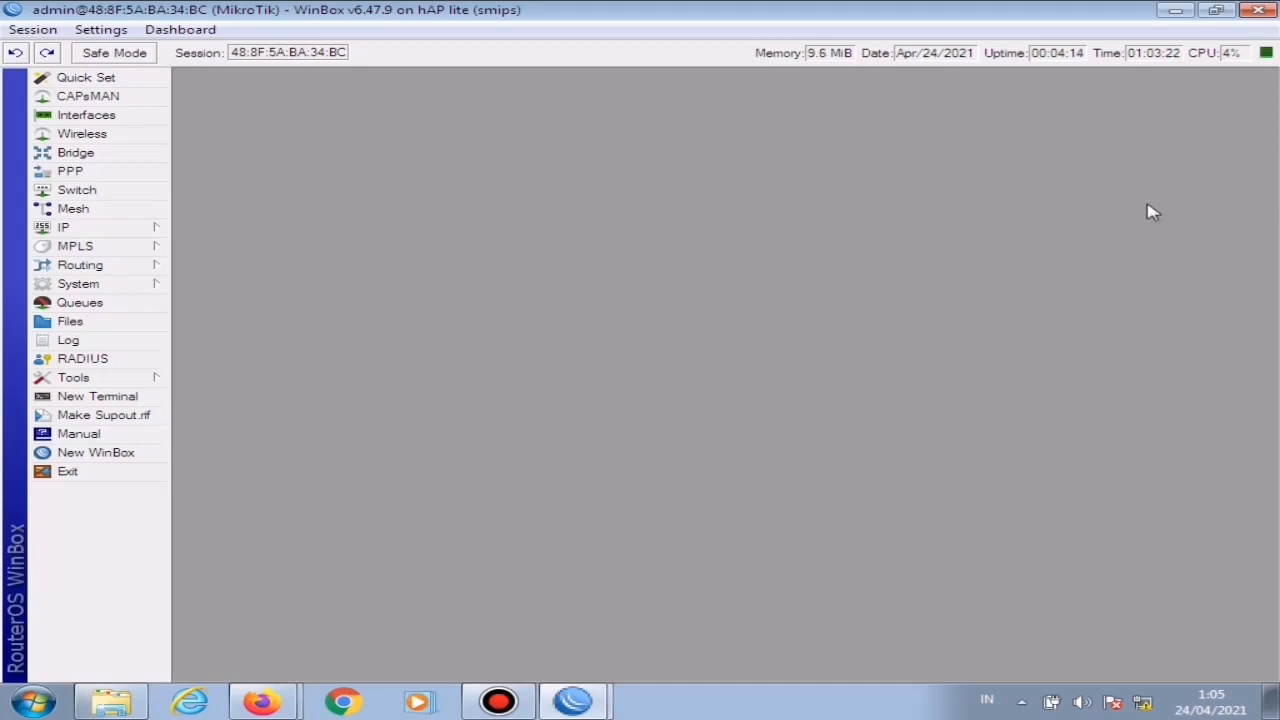
Step: Add the IP address 192.168.1.118/24 on the ether1-isp interface
click(66, 229)
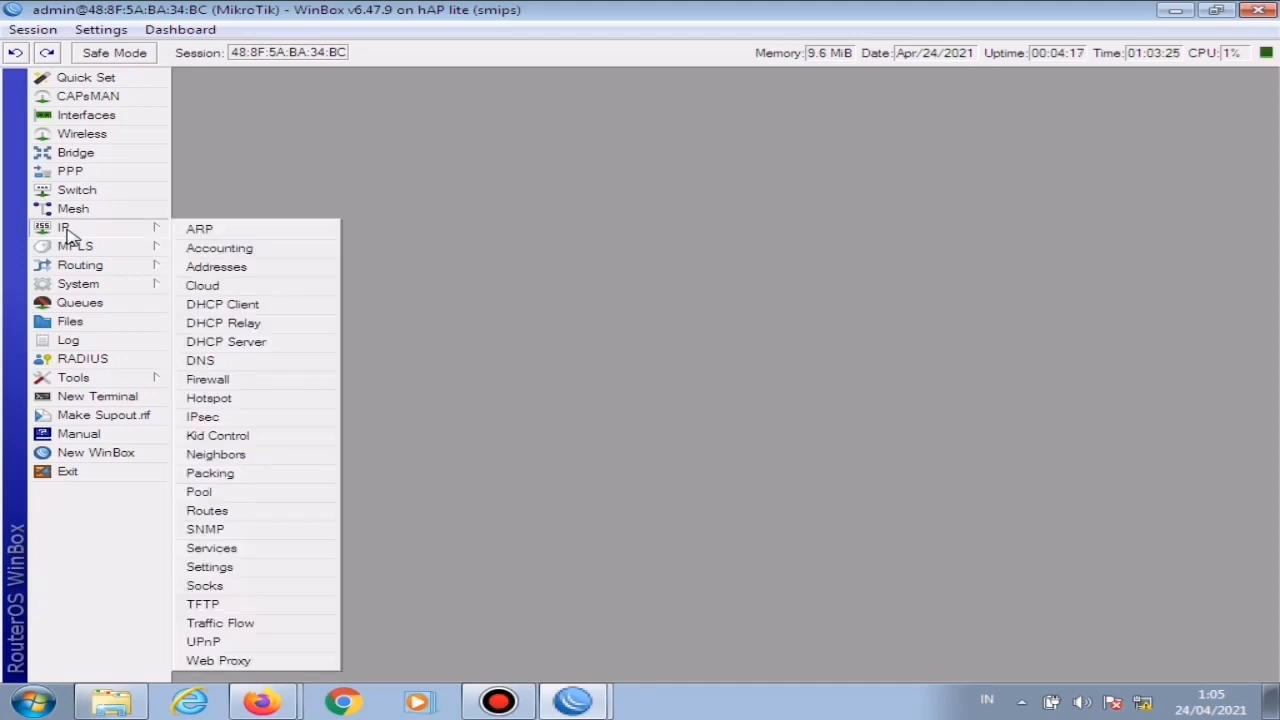
click(268, 267)
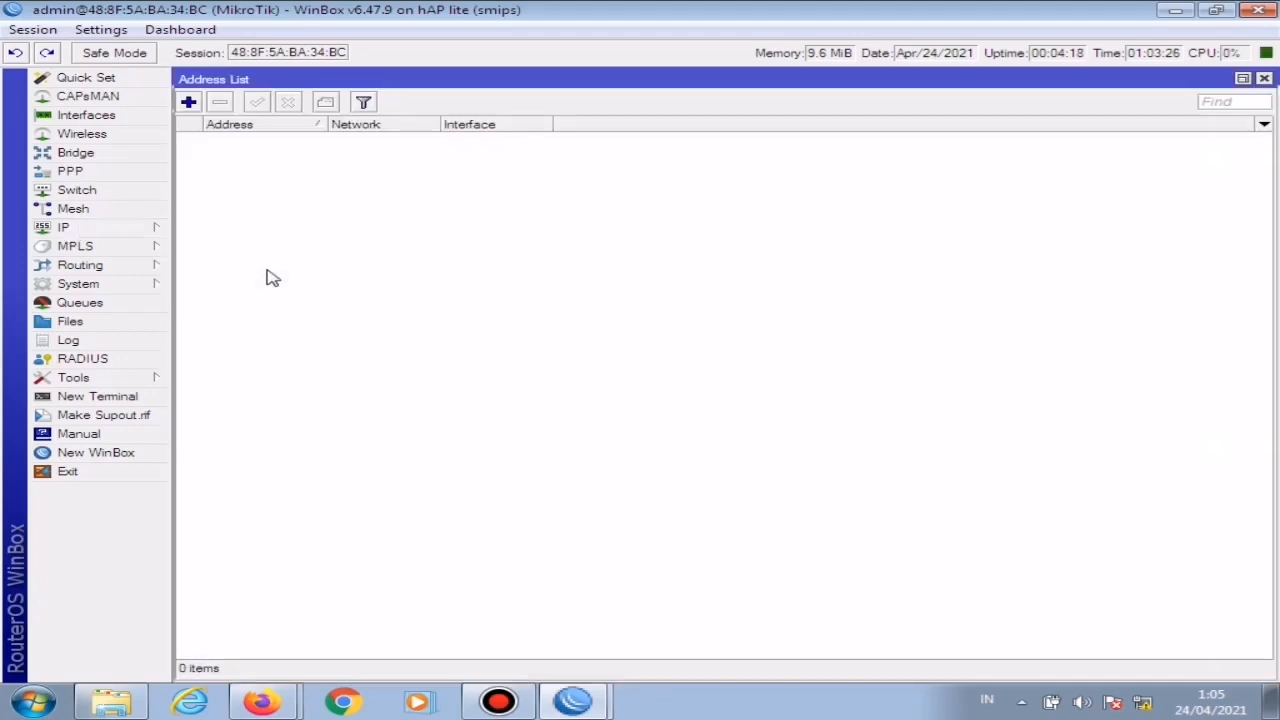
click(188, 102)
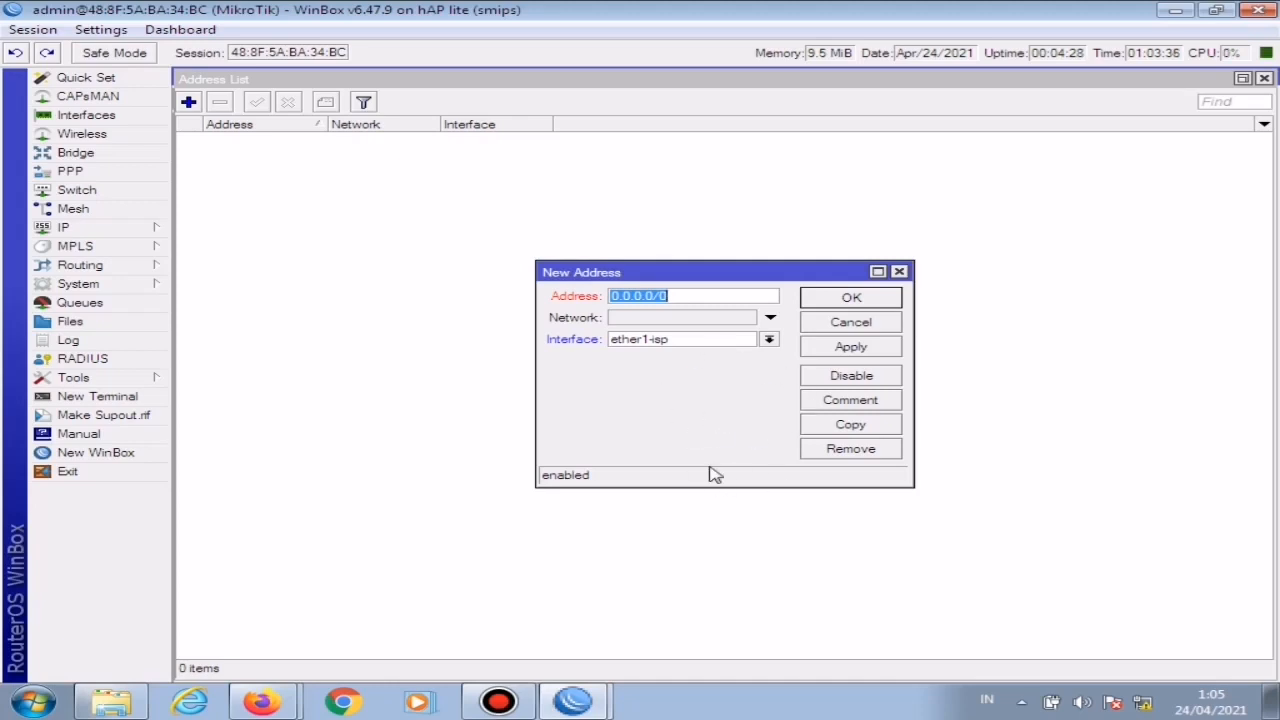
text(1)
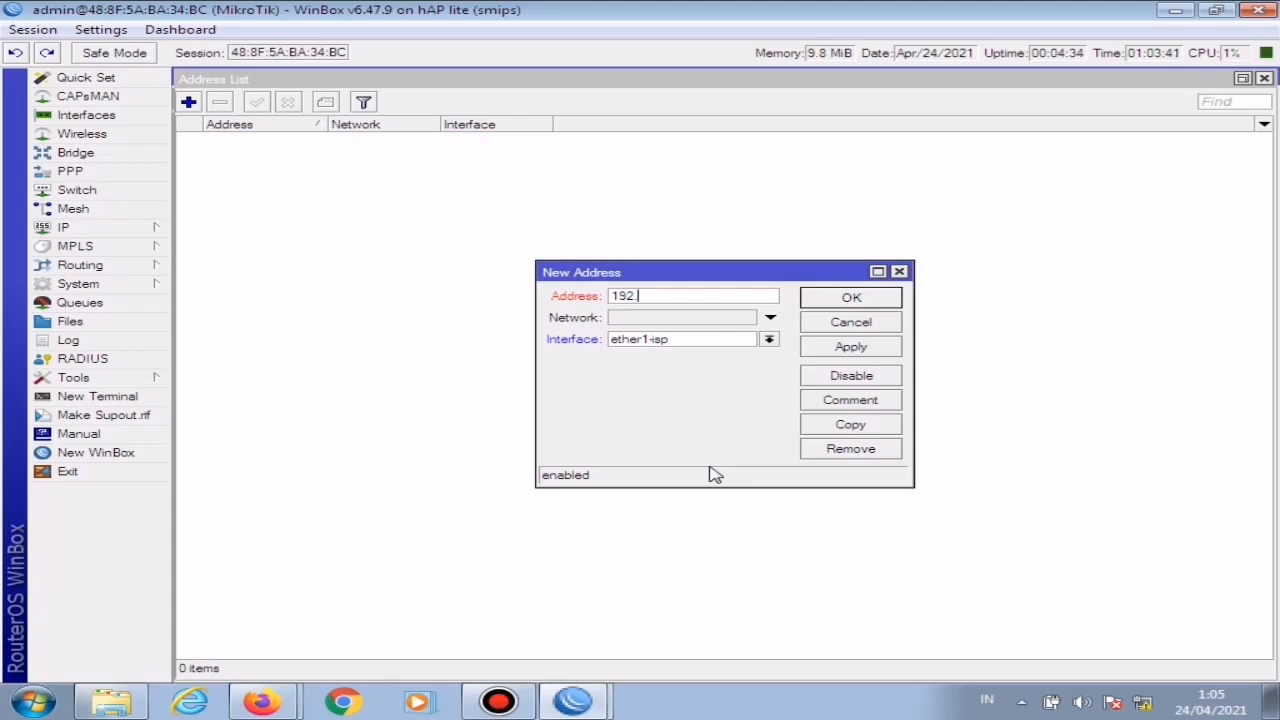
text(92.168.1.1)
drag(691, 297, 733, 293)
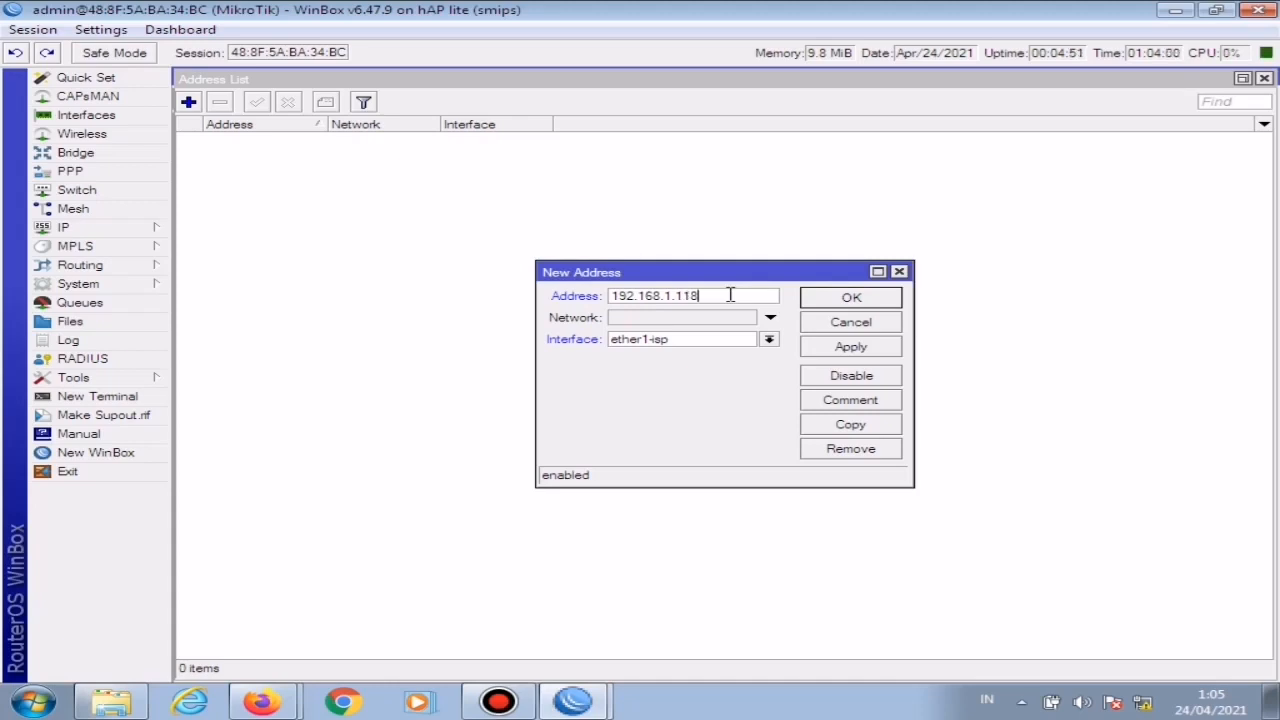
text(/24)
click(724, 345)
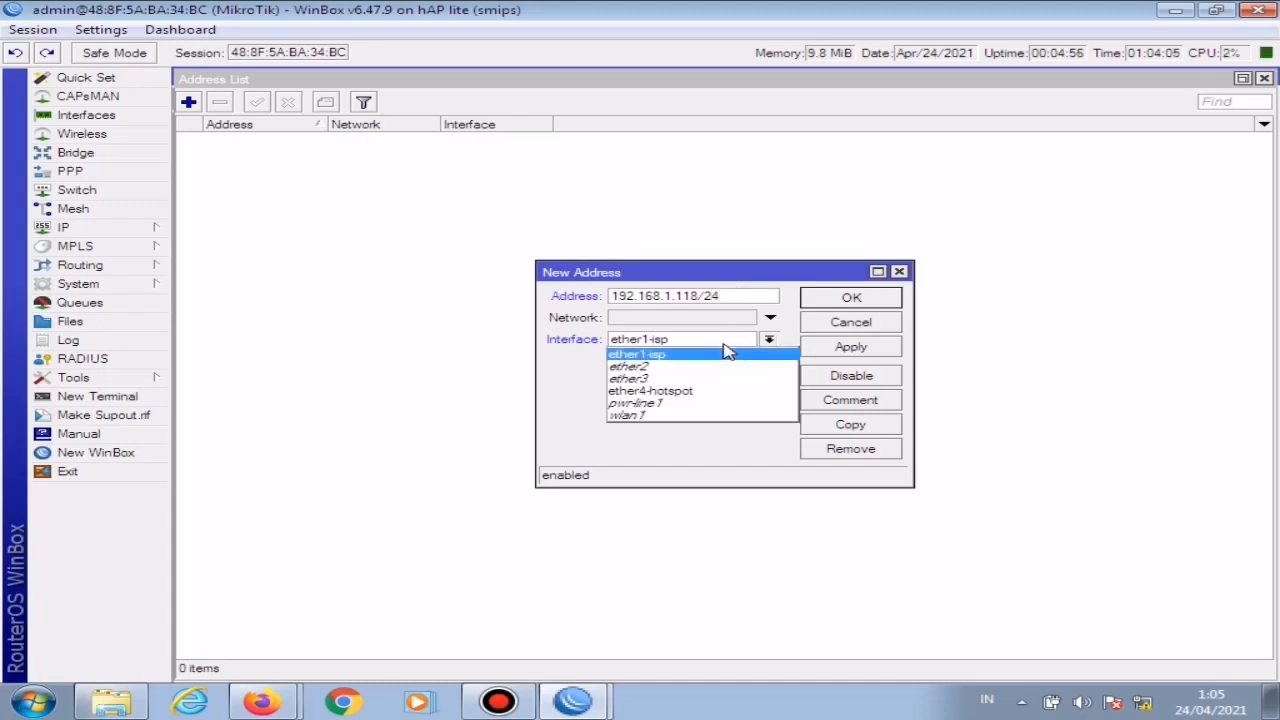
click(668, 362)
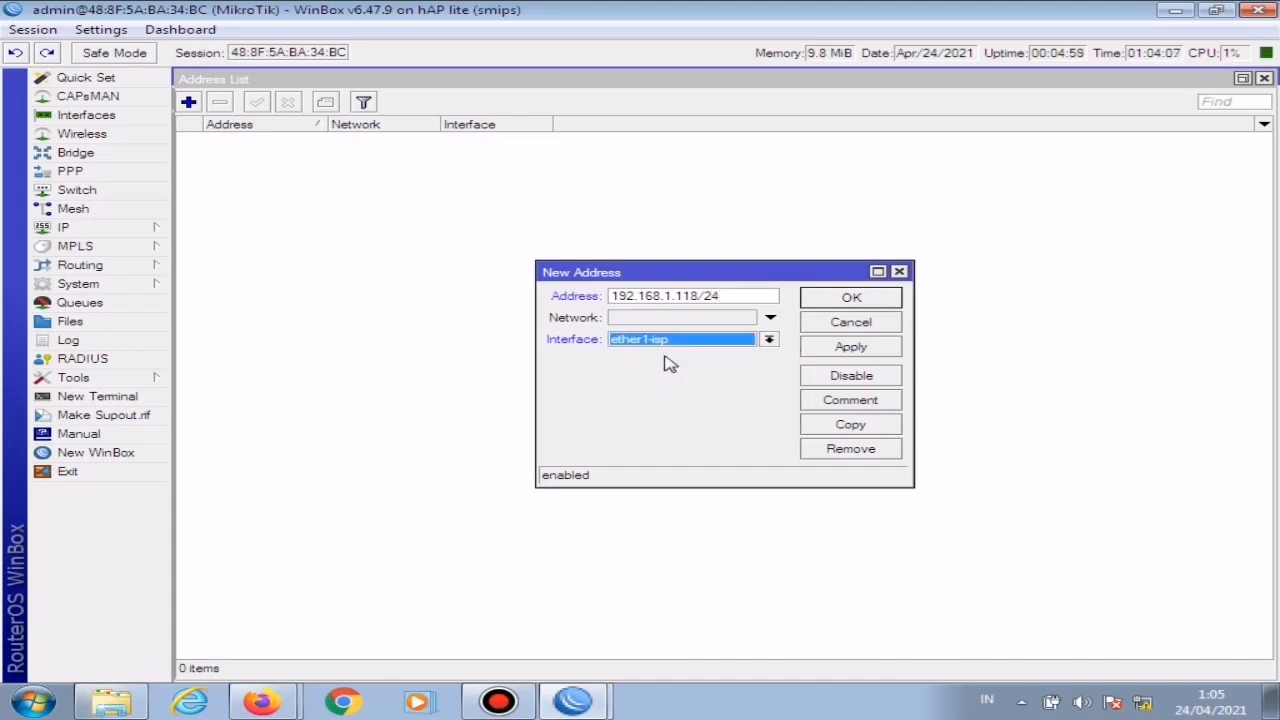
click(851, 347)
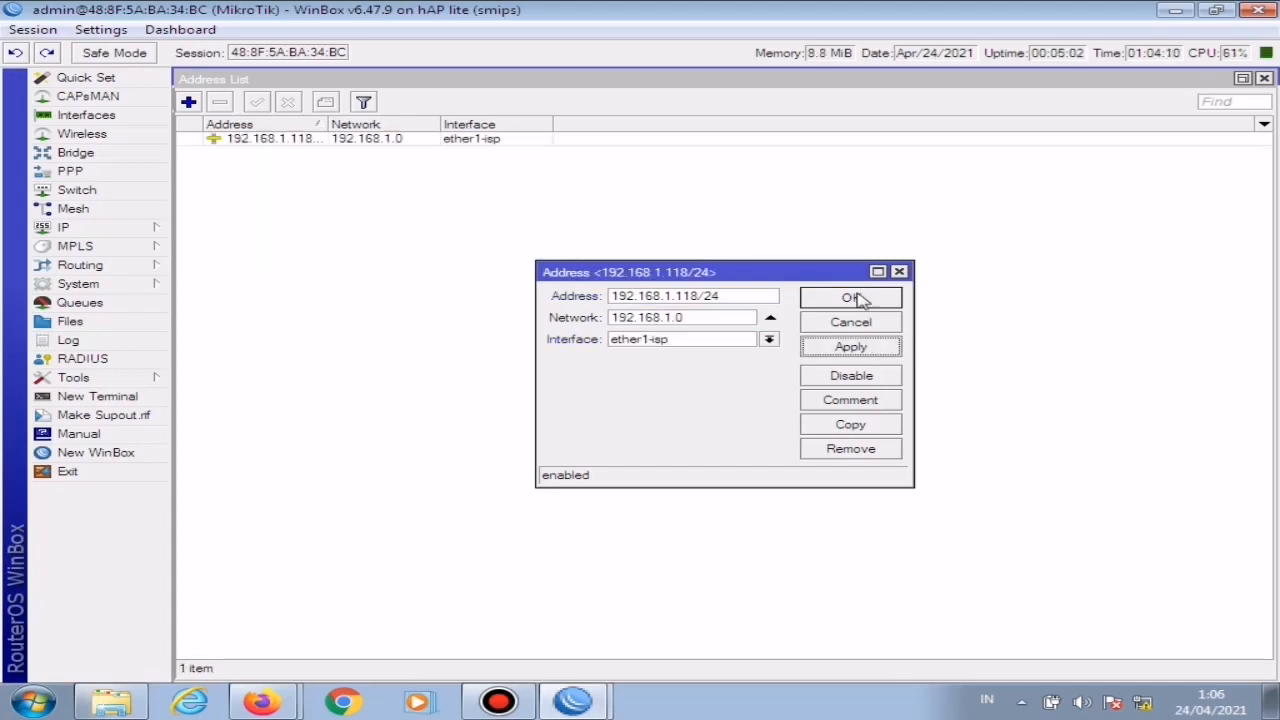
click(864, 298)
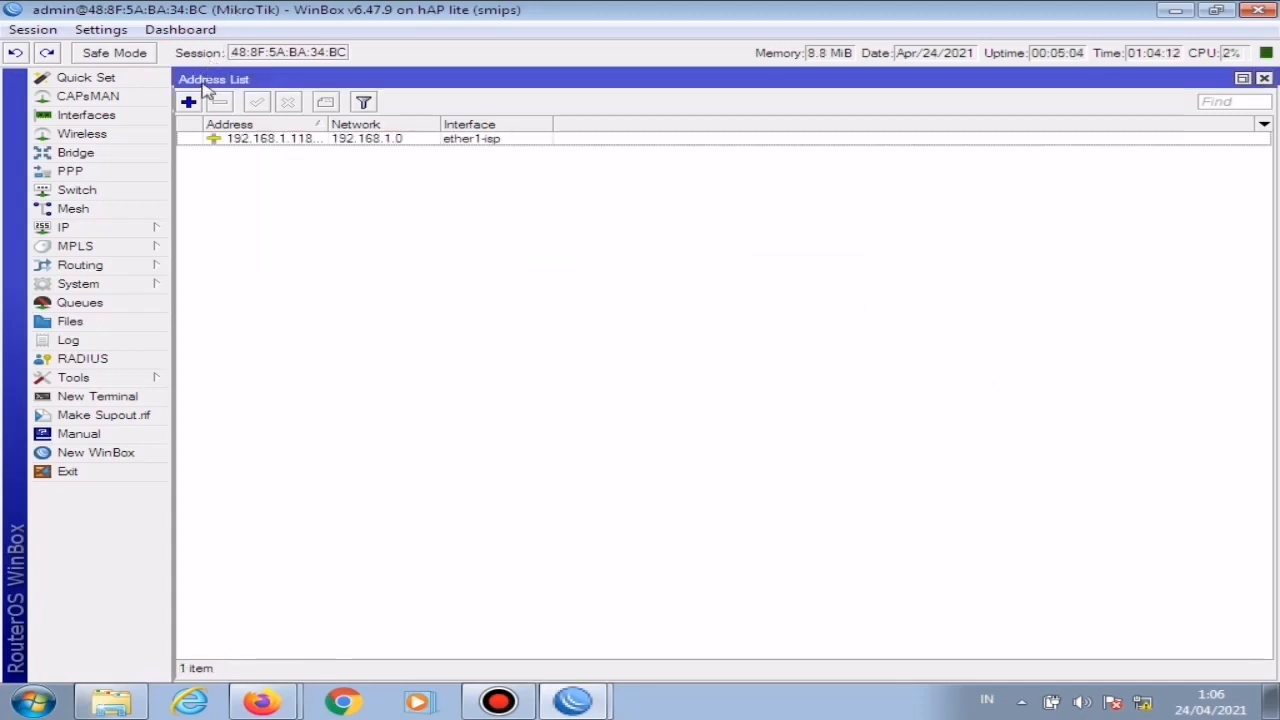
Step: Add the IP address 192.168.4.1/24 on the ether4-hotspot interface and close the address list
click(192, 102)
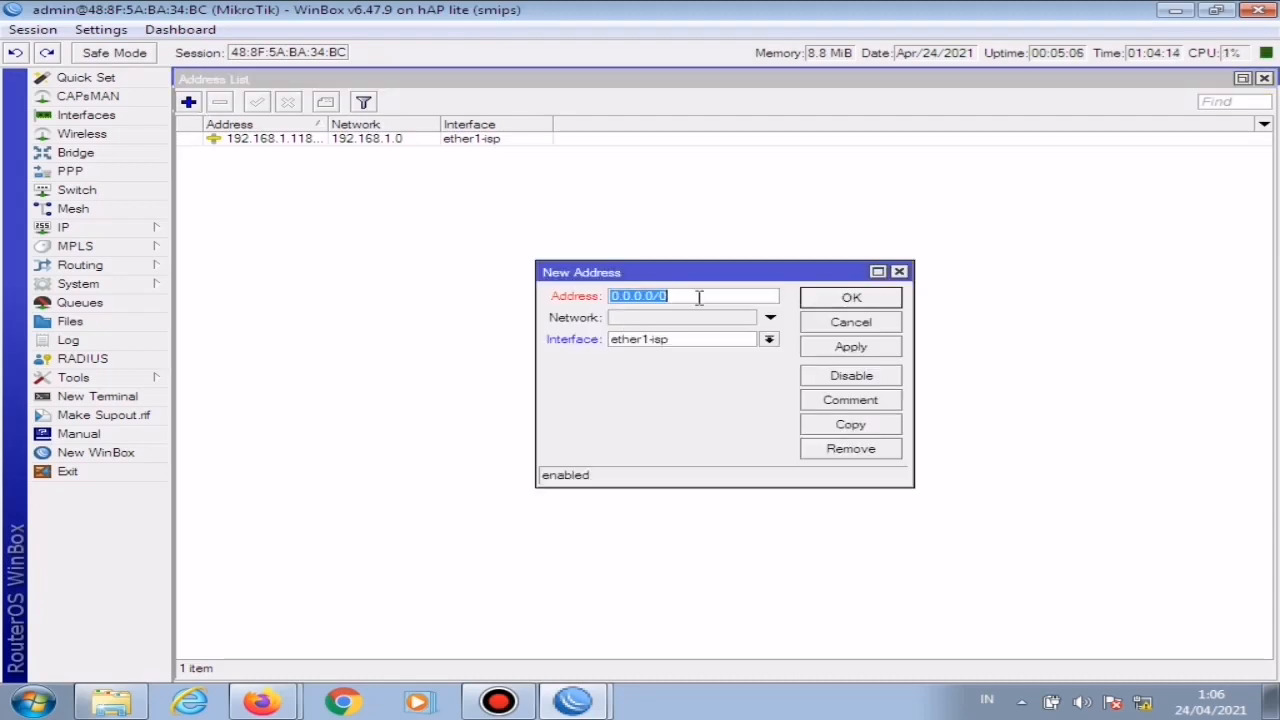
text(192)
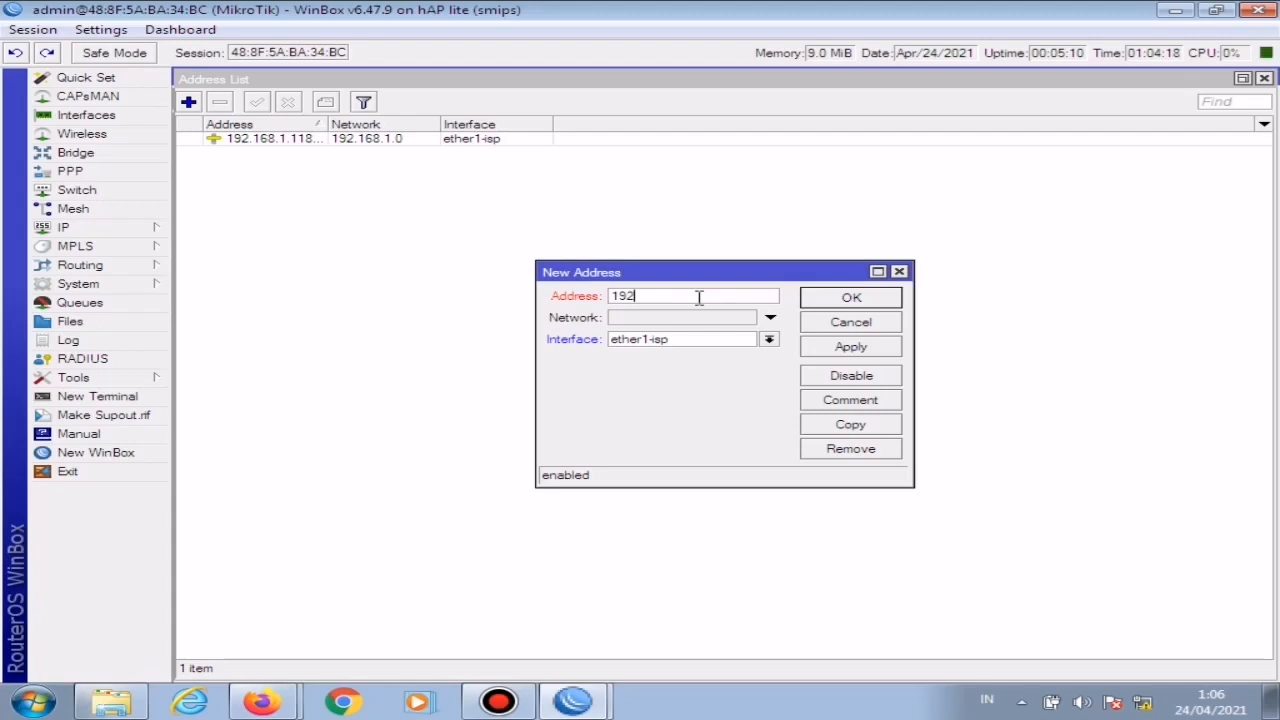
text(.168.4.1/24)
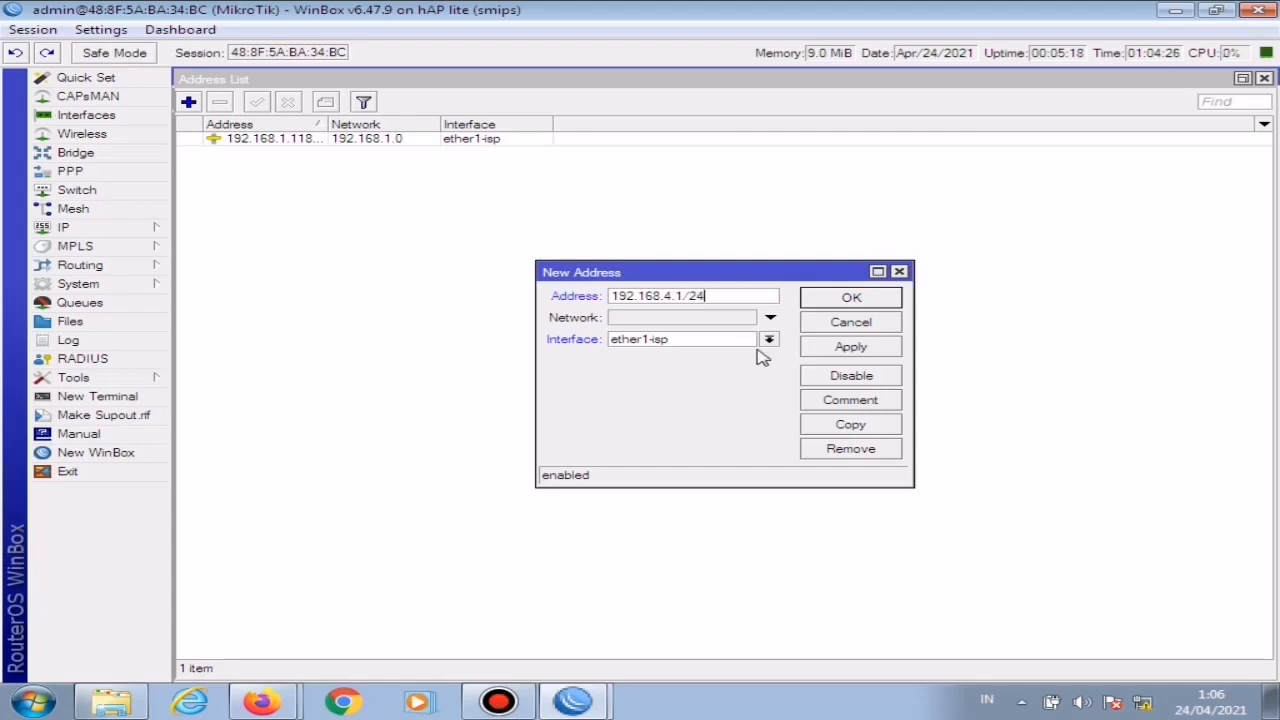
click(769, 340)
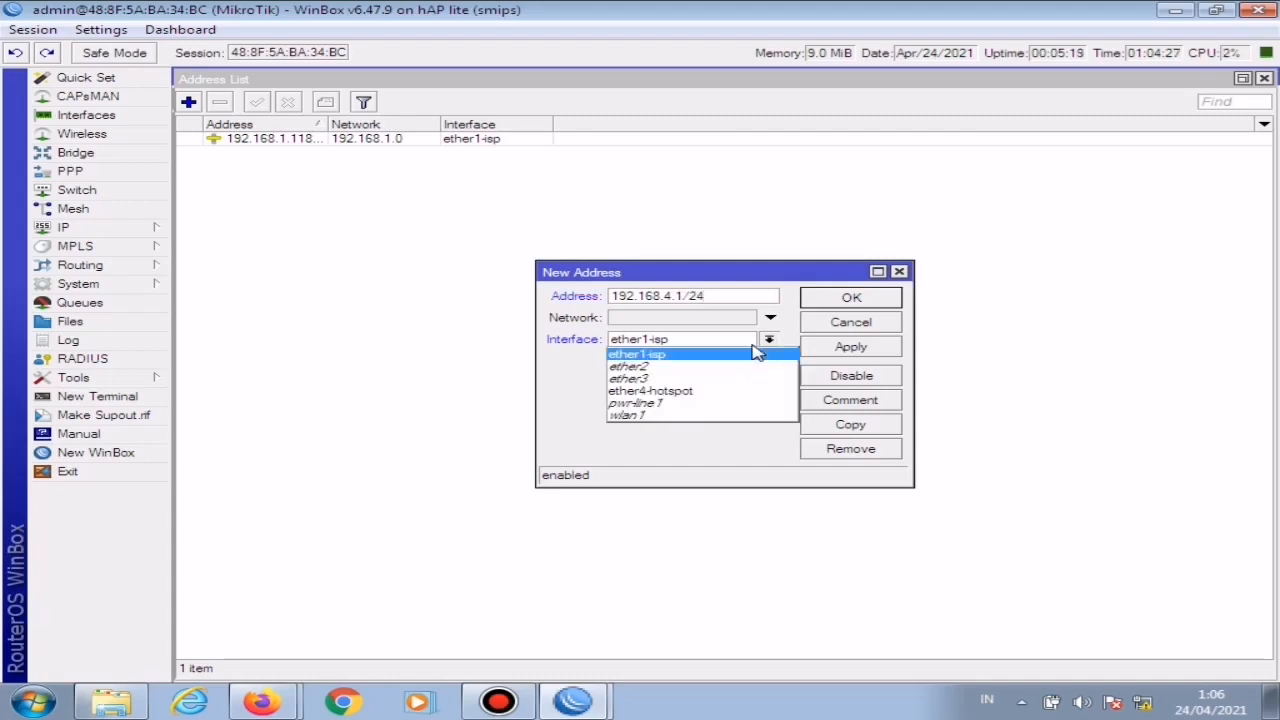
click(681, 392)
click(852, 349)
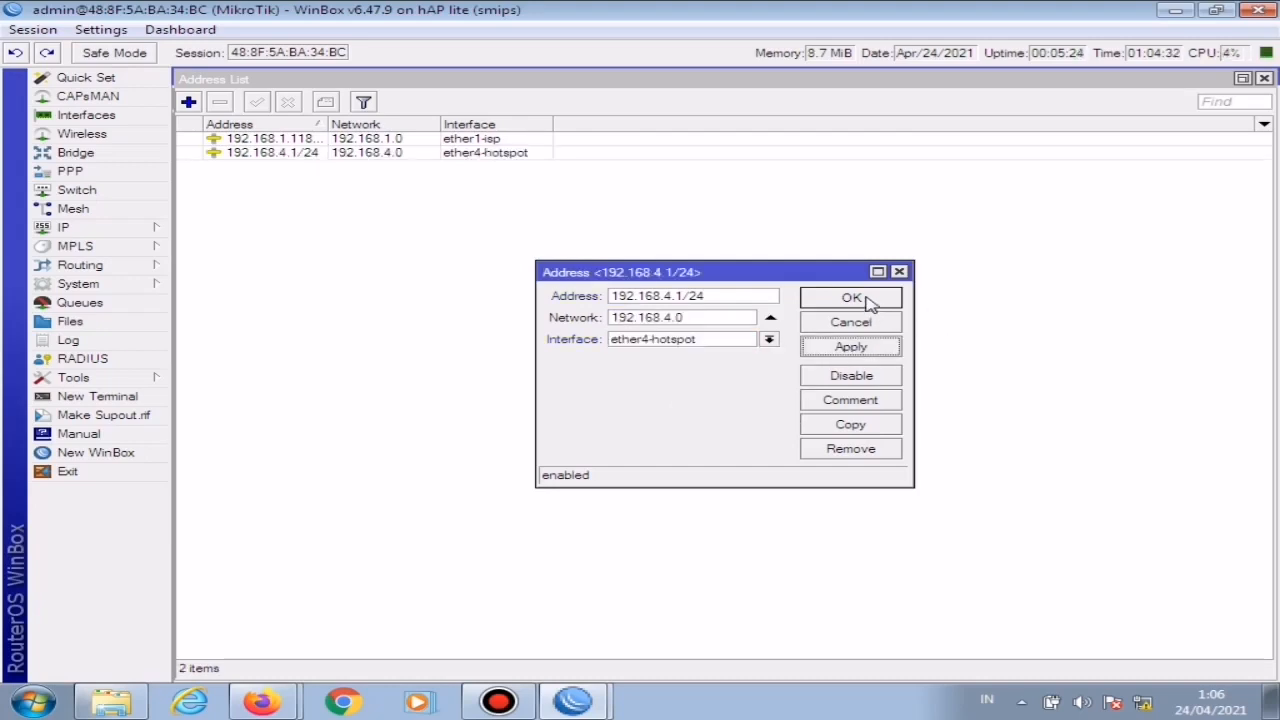
click(862, 298)
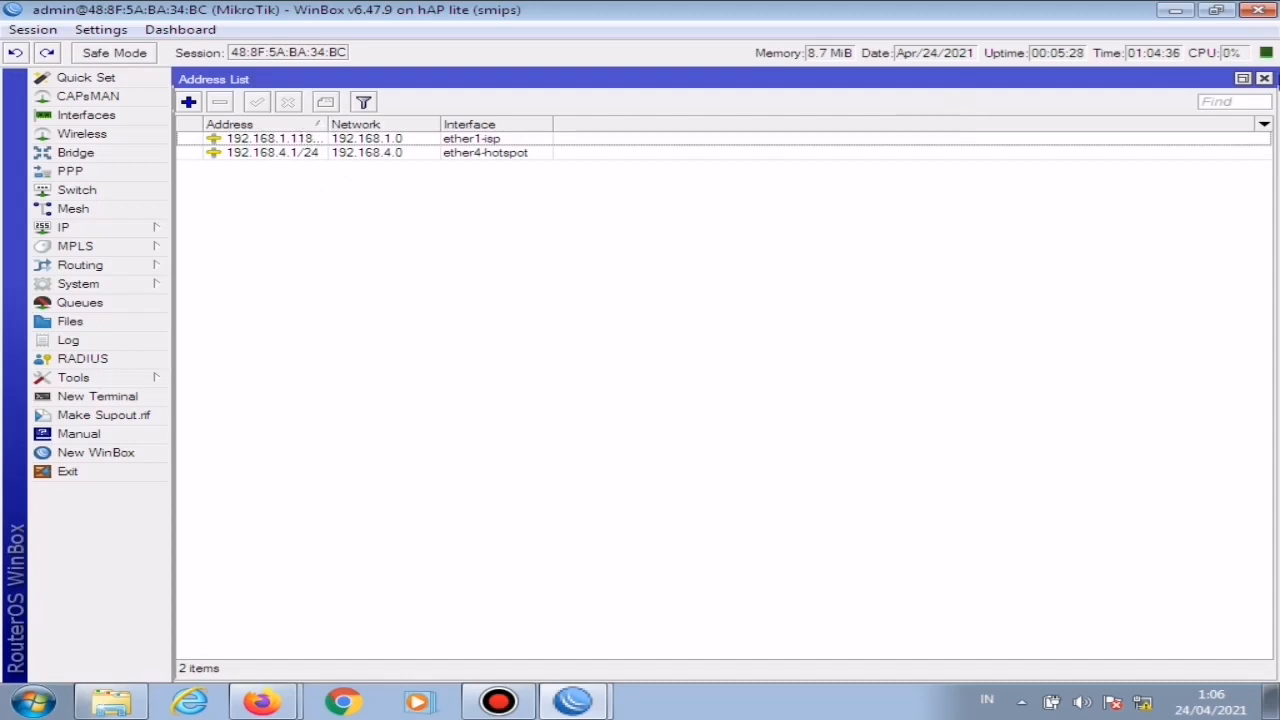
click(1264, 78)
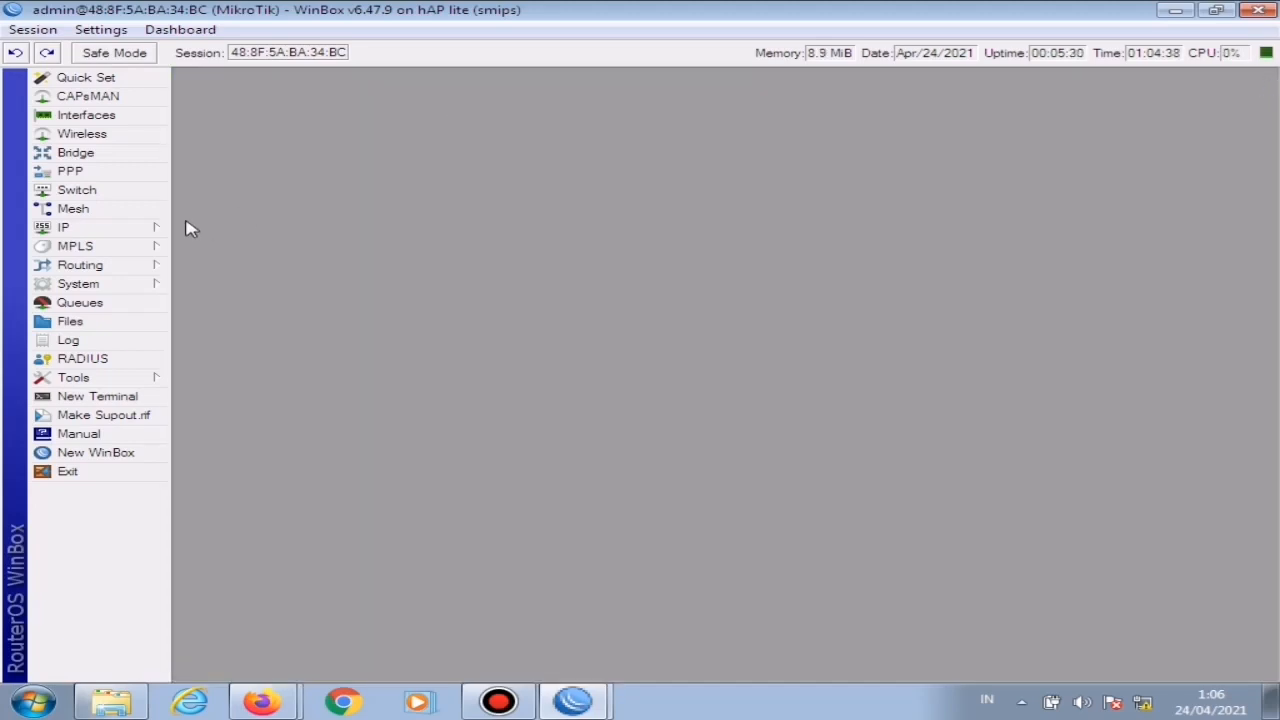
Step: Set the router's DNS servers to 8.8.8.8 and 8.8.4.4, without a third server entry
click(122, 232)
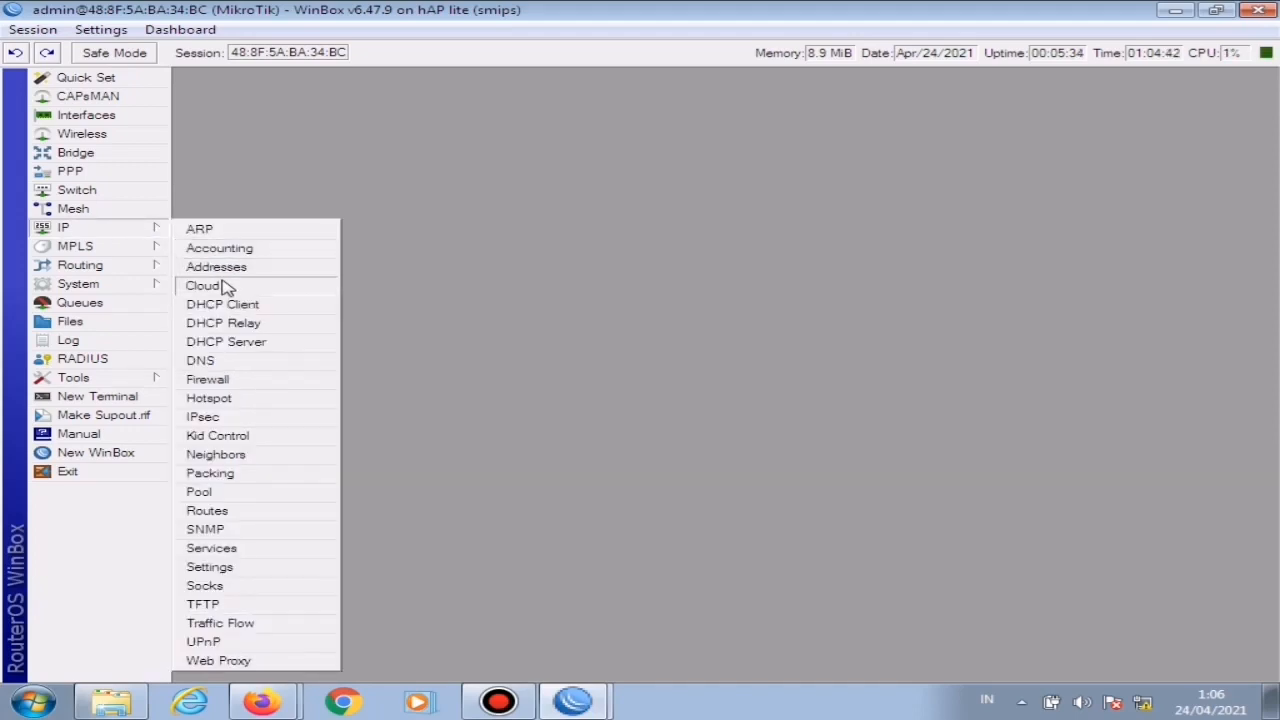
click(205, 362)
double_click(735, 238)
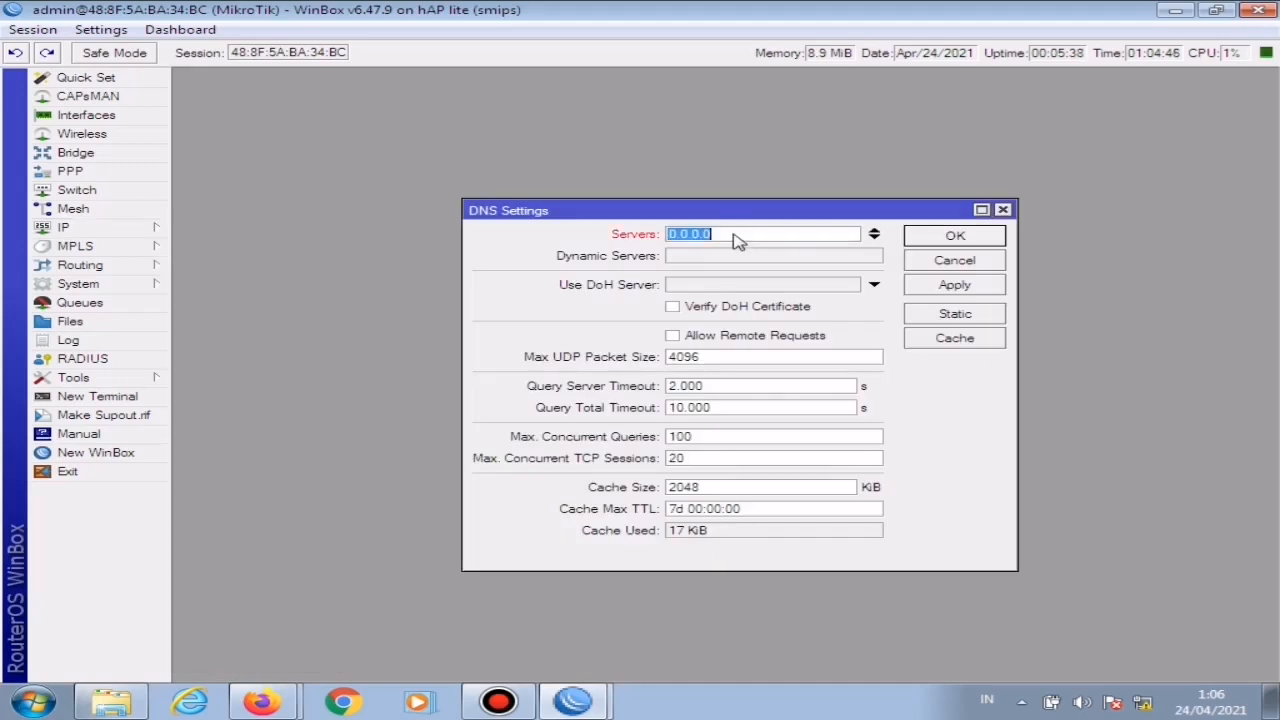
text(8.8)
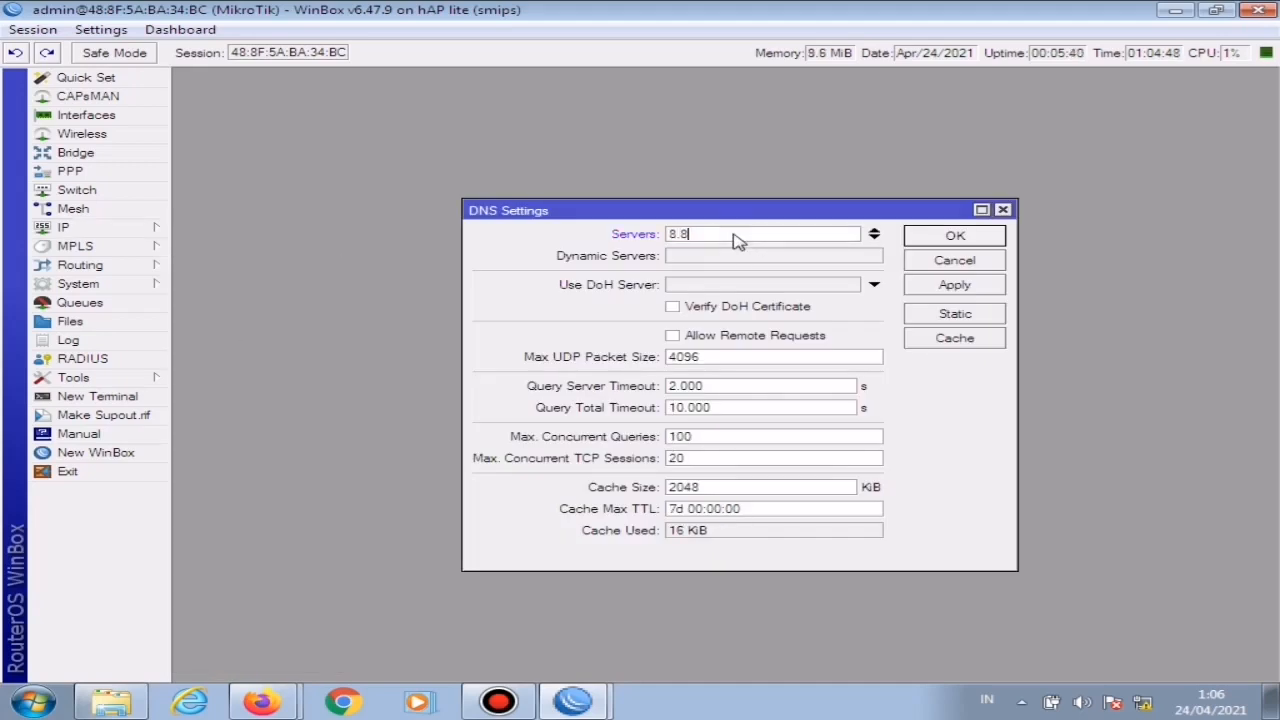
text(.8.8)
click(875, 240)
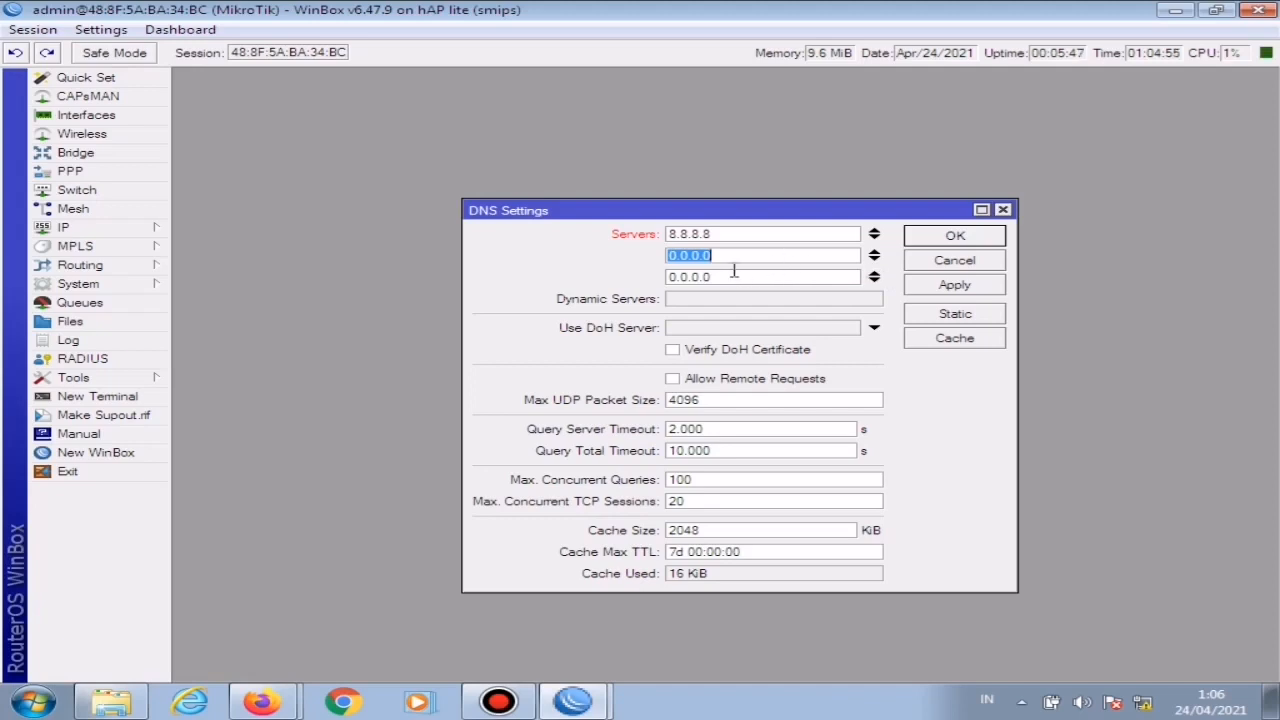
text(8.8.4.4)
click(875, 278)
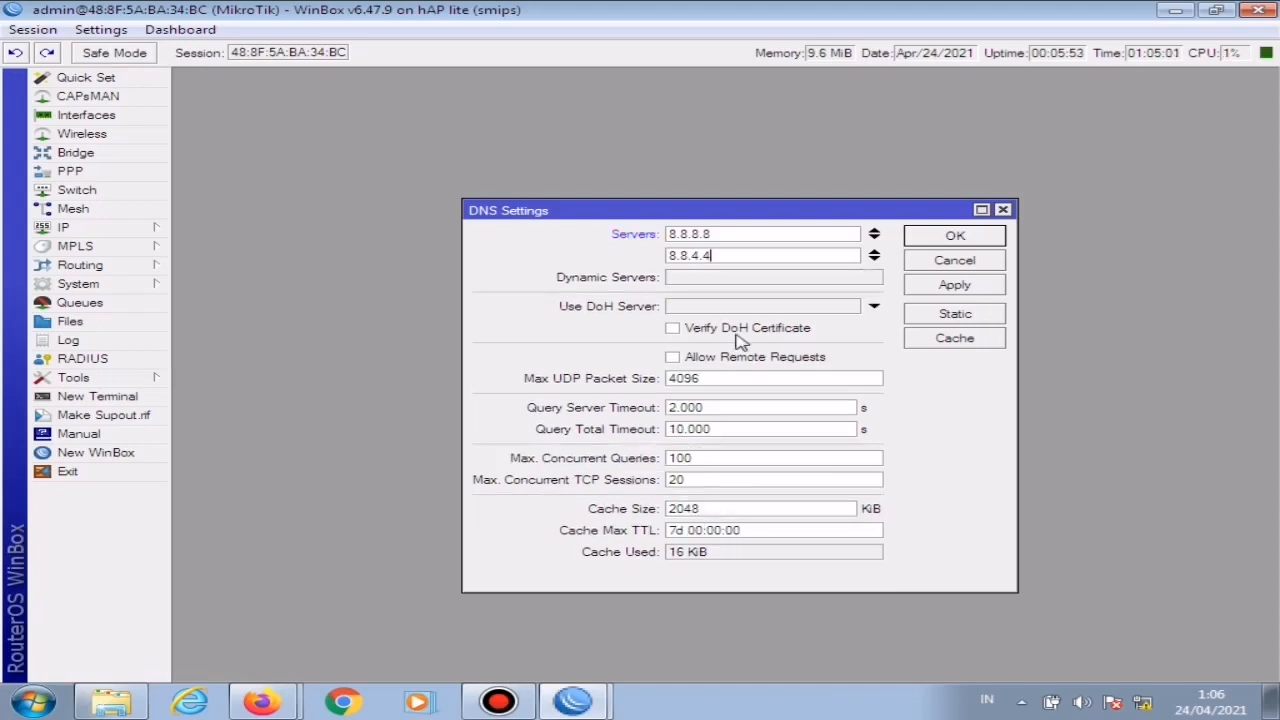
Step: Allow remote requests in the DNS settings, then apply and close them
click(673, 358)
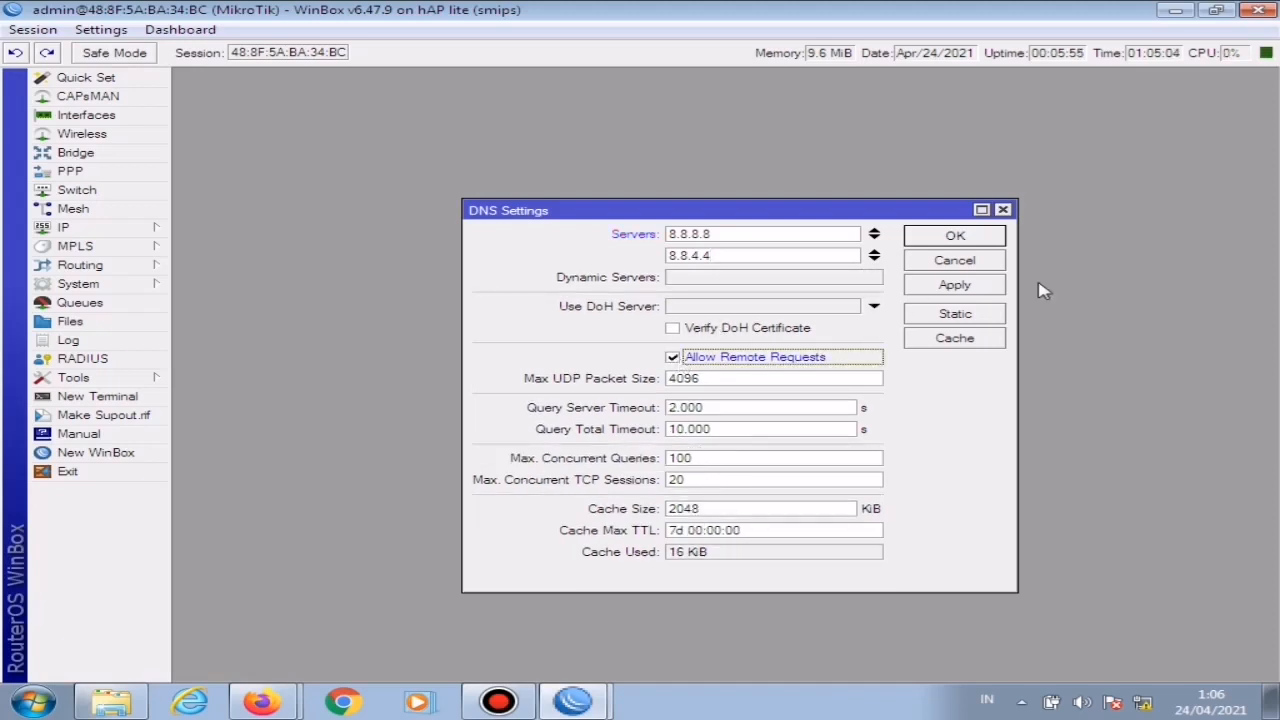
click(960, 286)
click(958, 237)
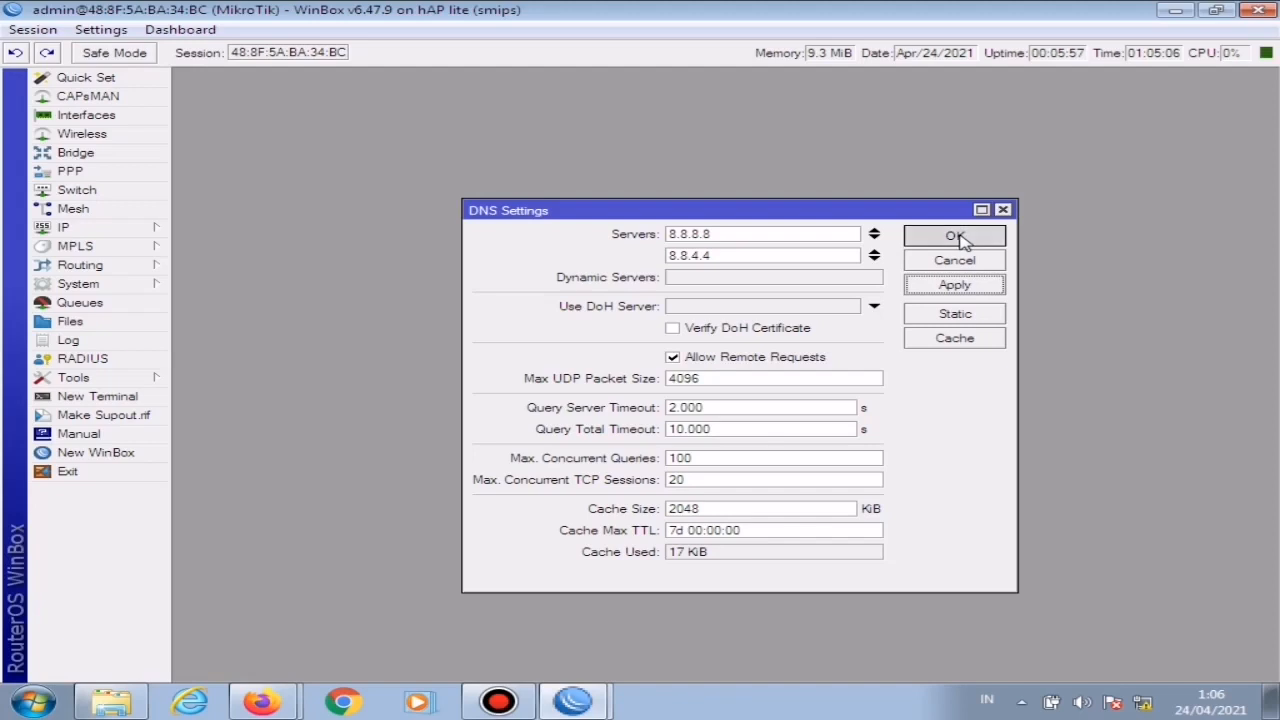
Step: Start a new firewall NAT rule on the srcnat chain with ether1-isp as the outgoing interface
click(115, 232)
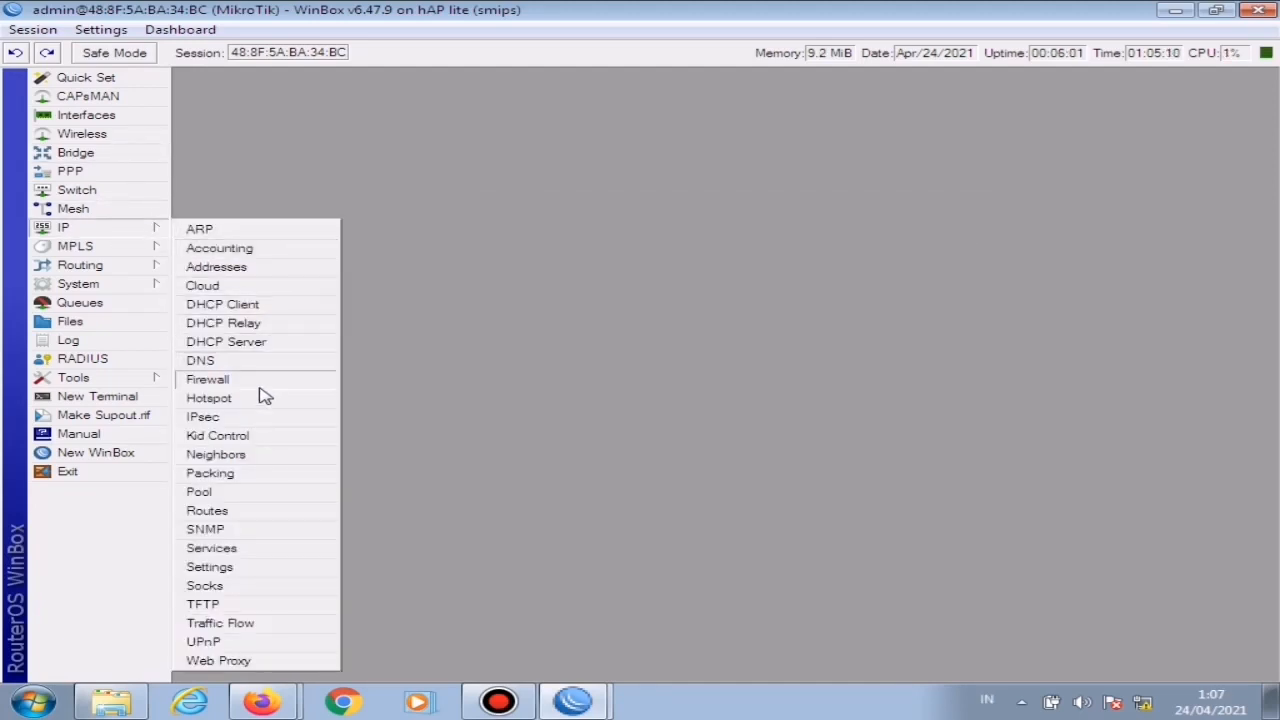
click(212, 380)
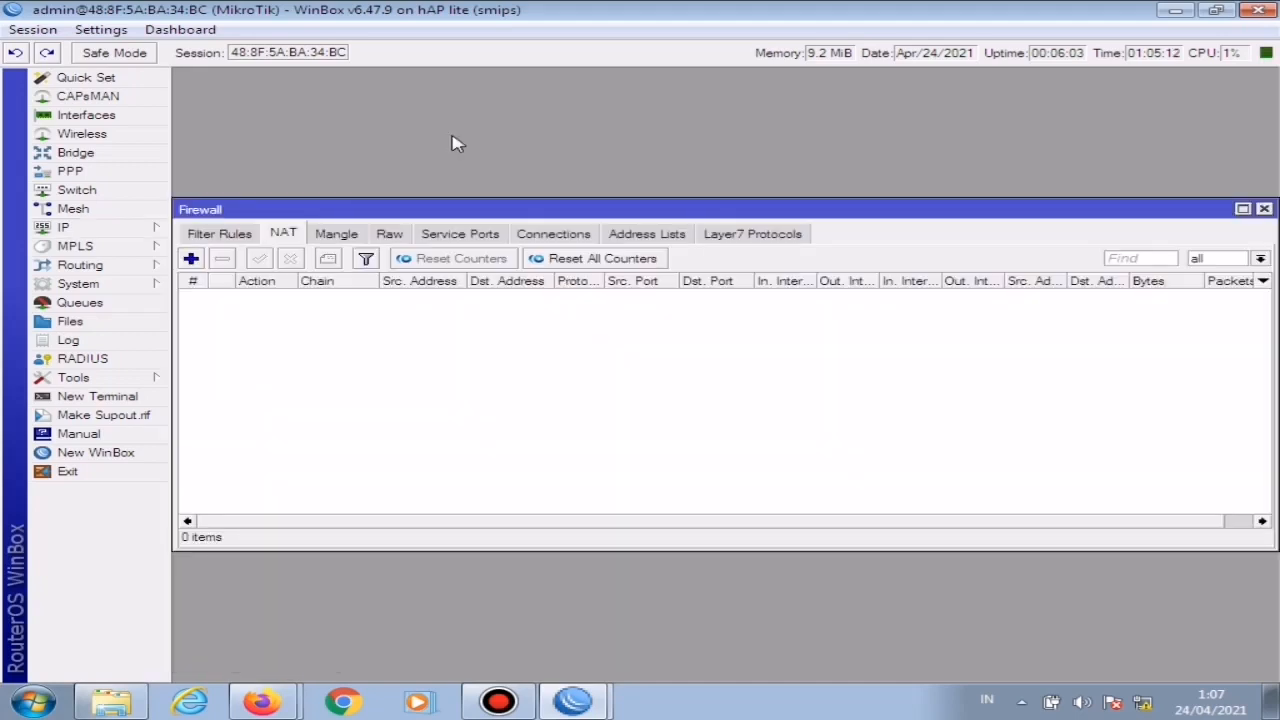
click(191, 258)
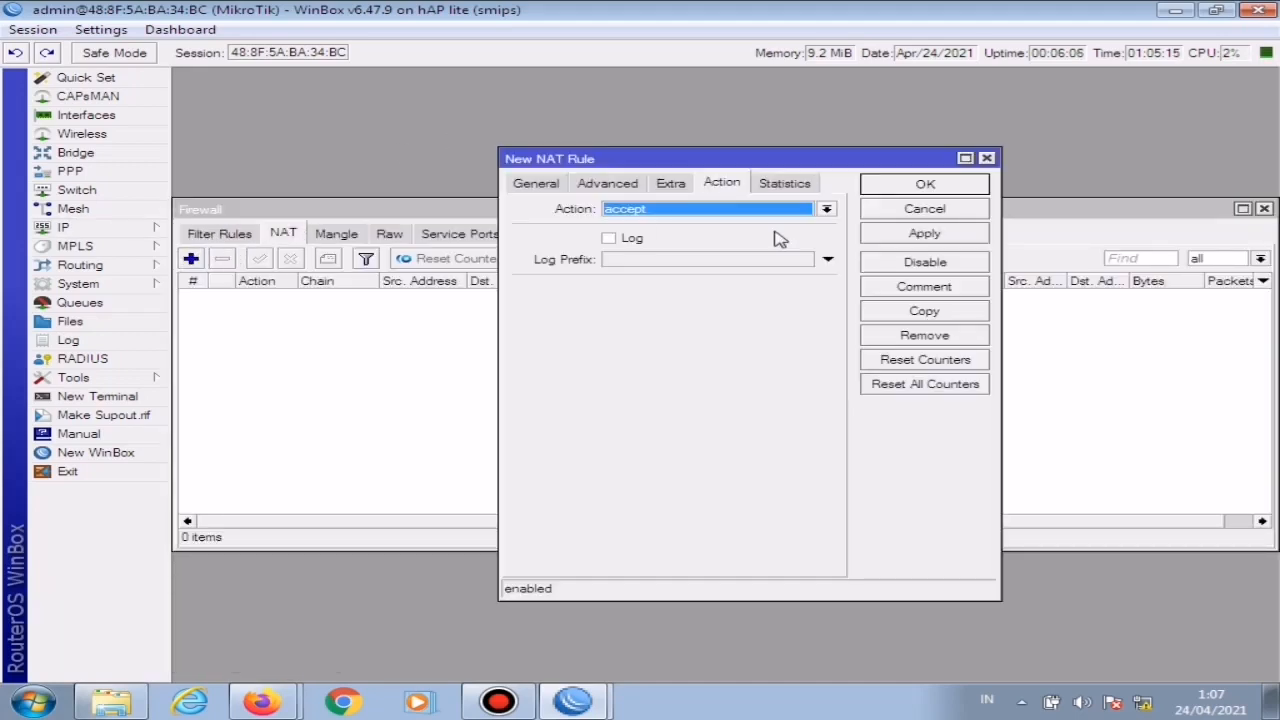
click(530, 188)
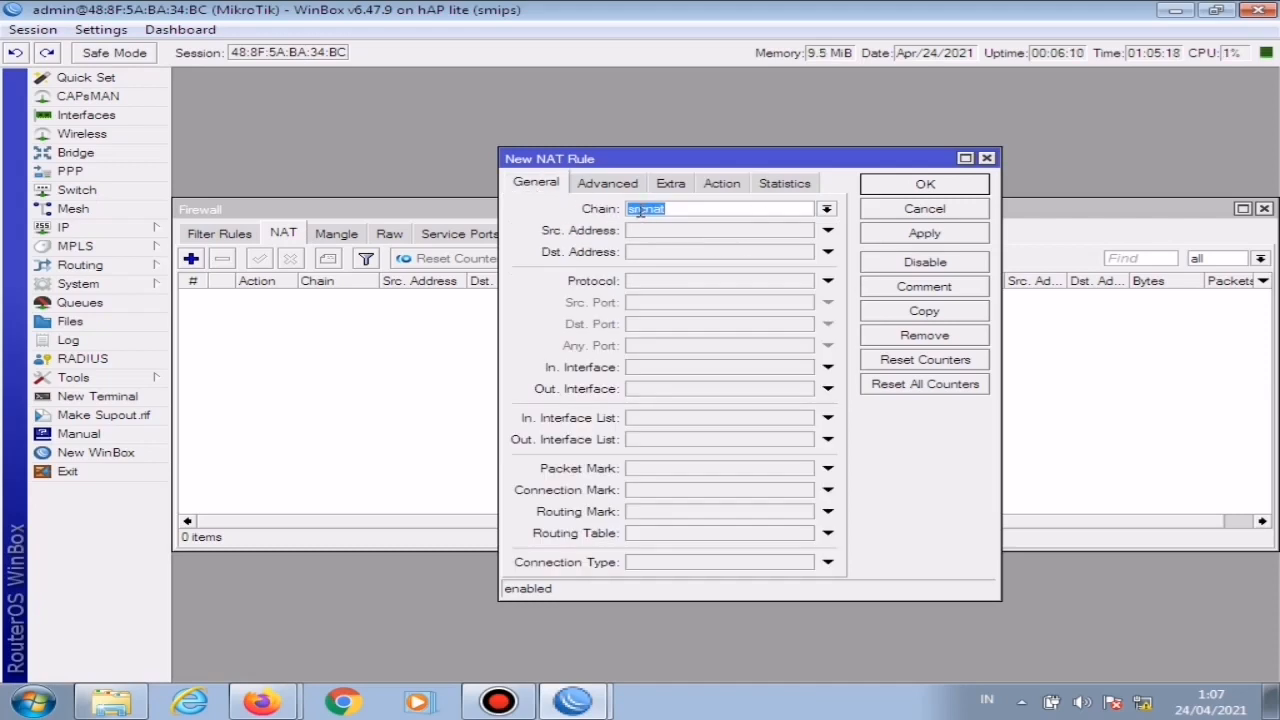
click(724, 390)
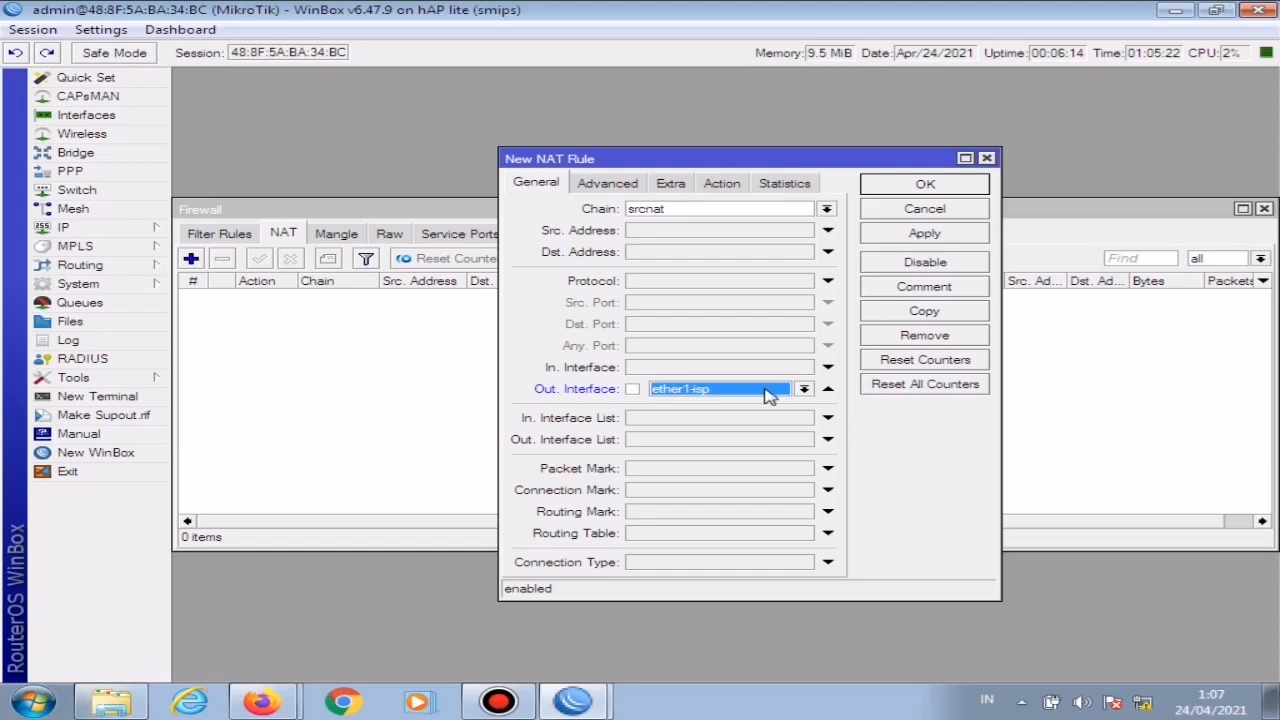
Step: Set the NAT rule's action to masquerade, save the rule and close the firewall window
click(722, 184)
click(734, 209)
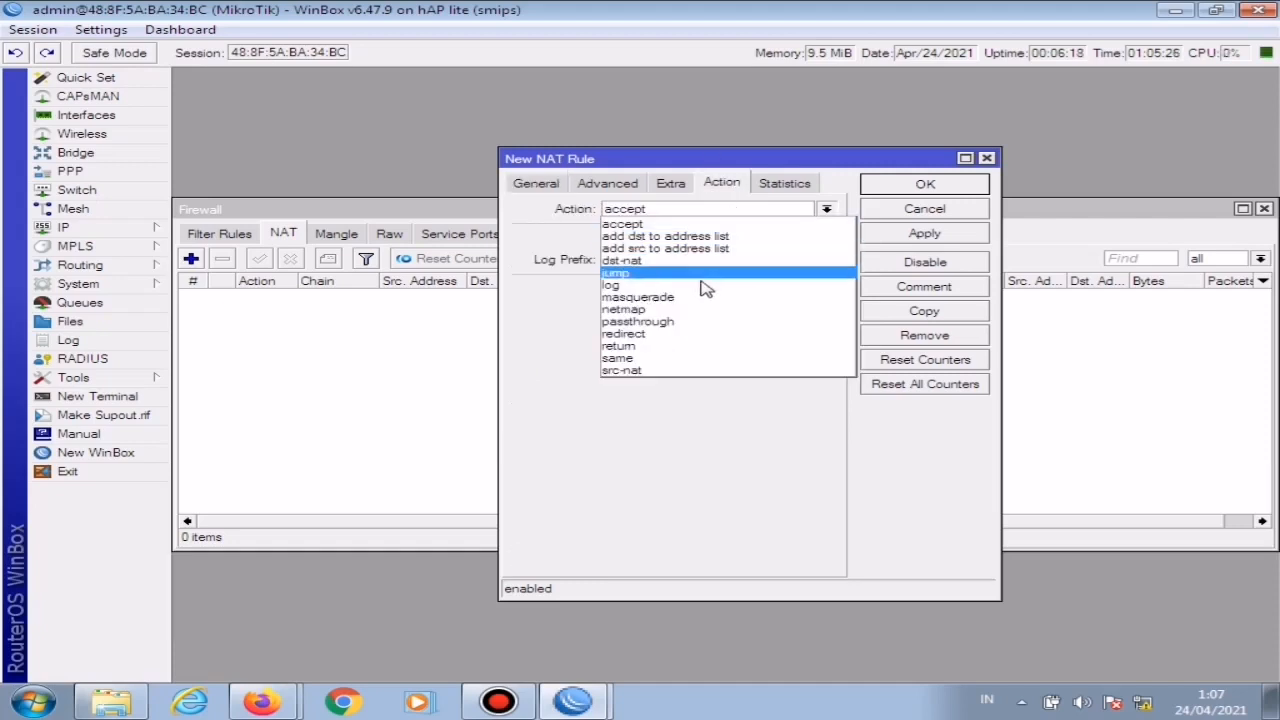
click(663, 298)
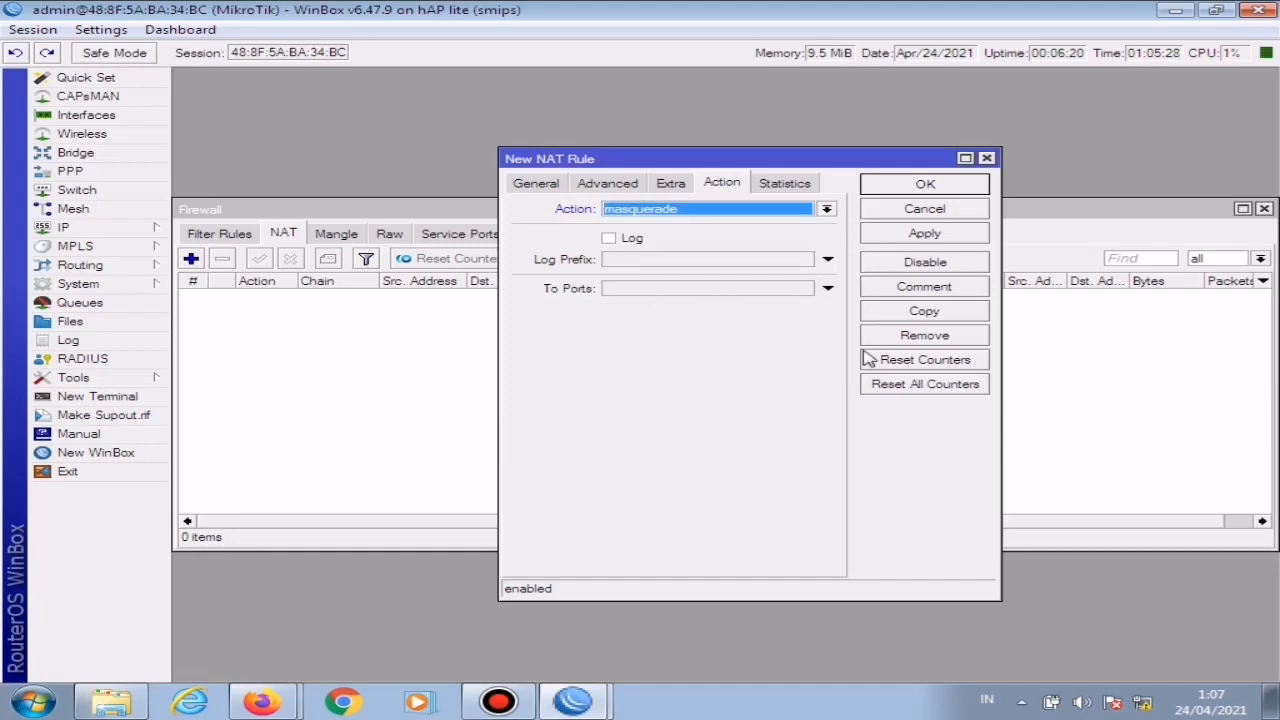
click(935, 235)
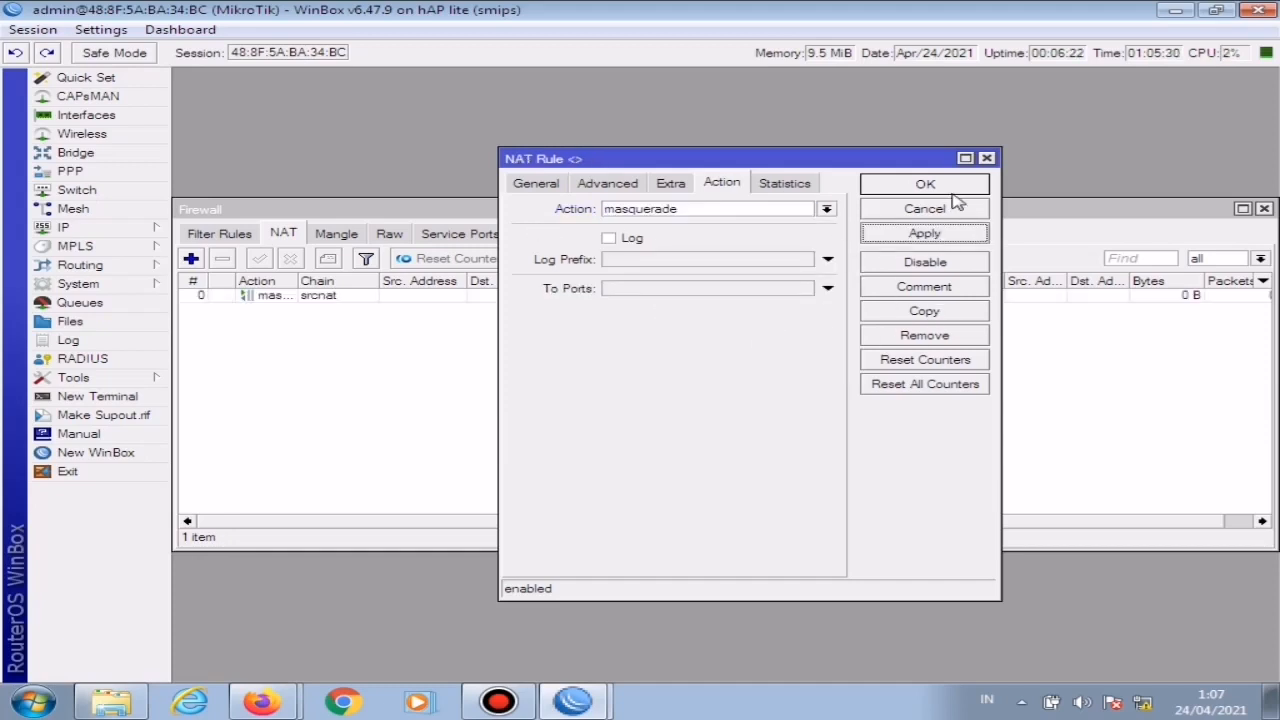
click(937, 188)
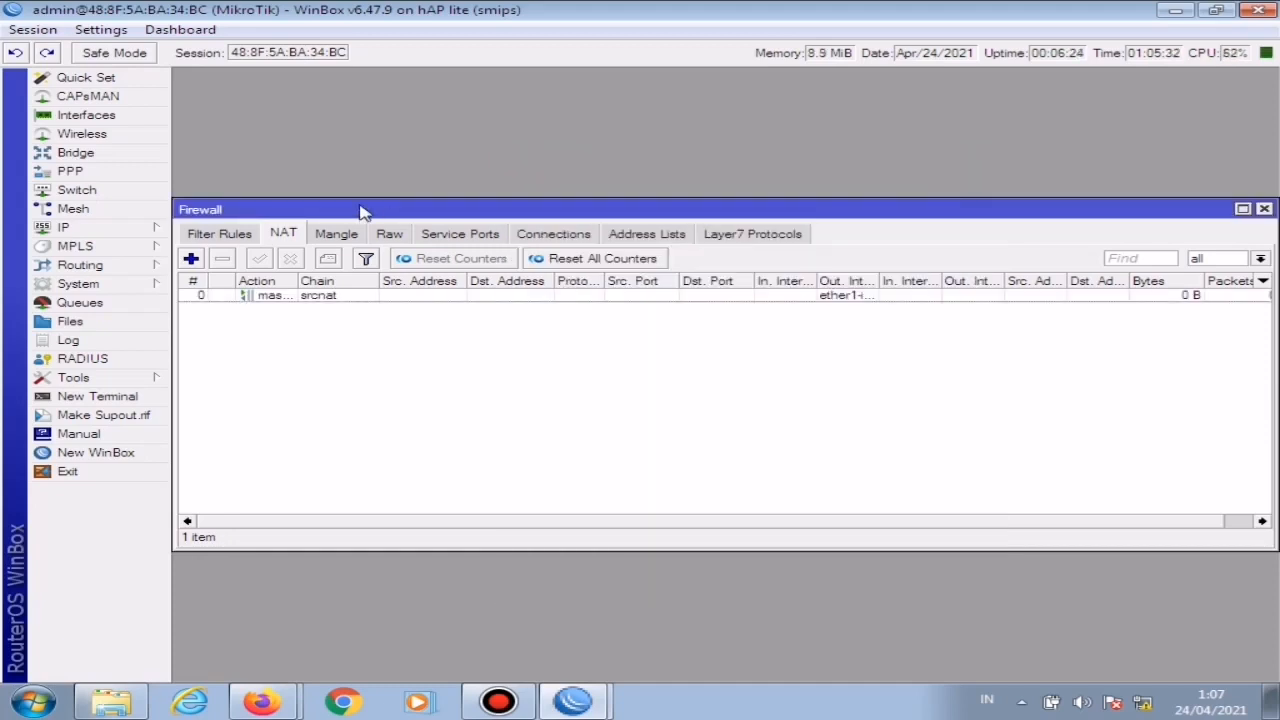
click(1264, 210)
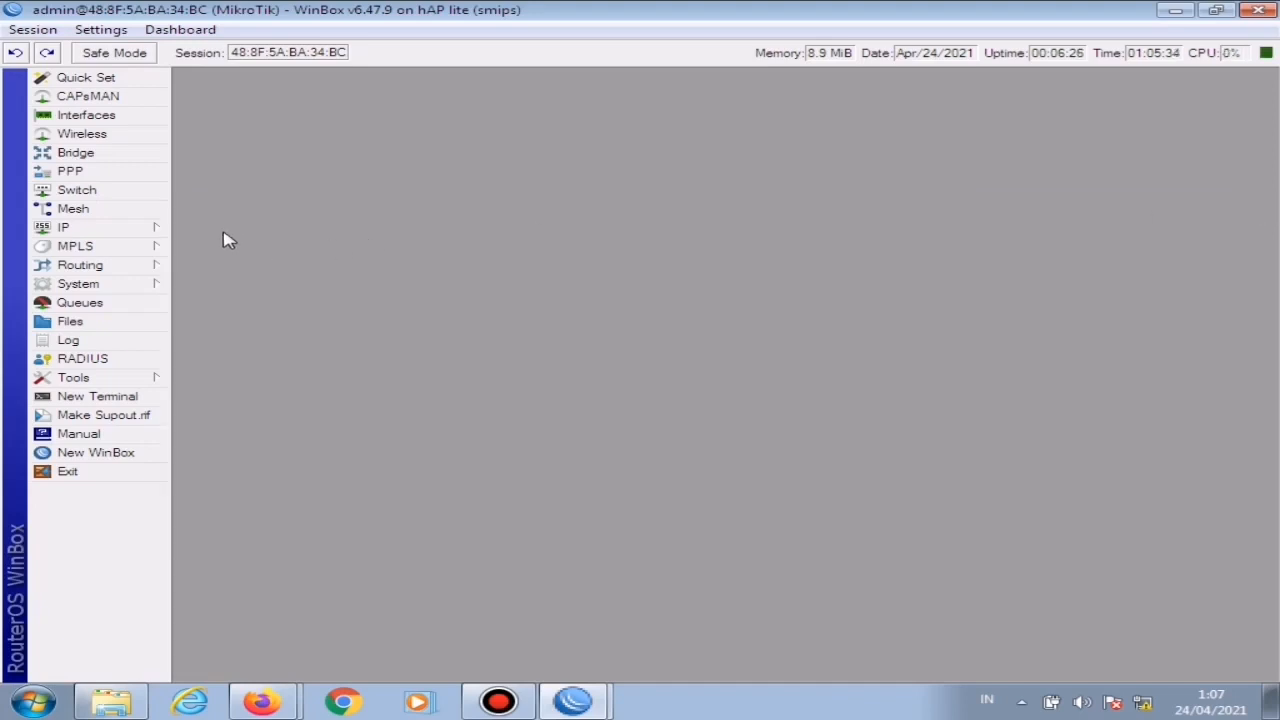
Step: Add a default route for destination 0.0.0.0/0 through gateway 192.168.1.1
click(137, 230)
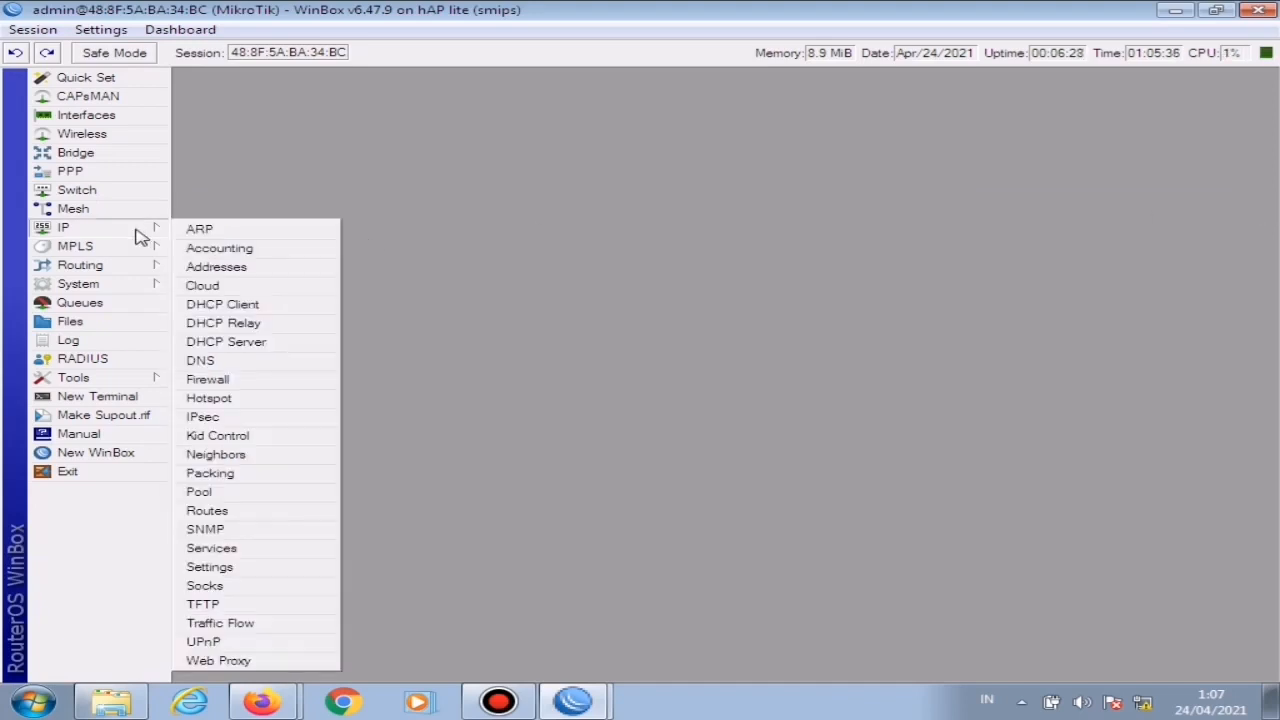
click(220, 512)
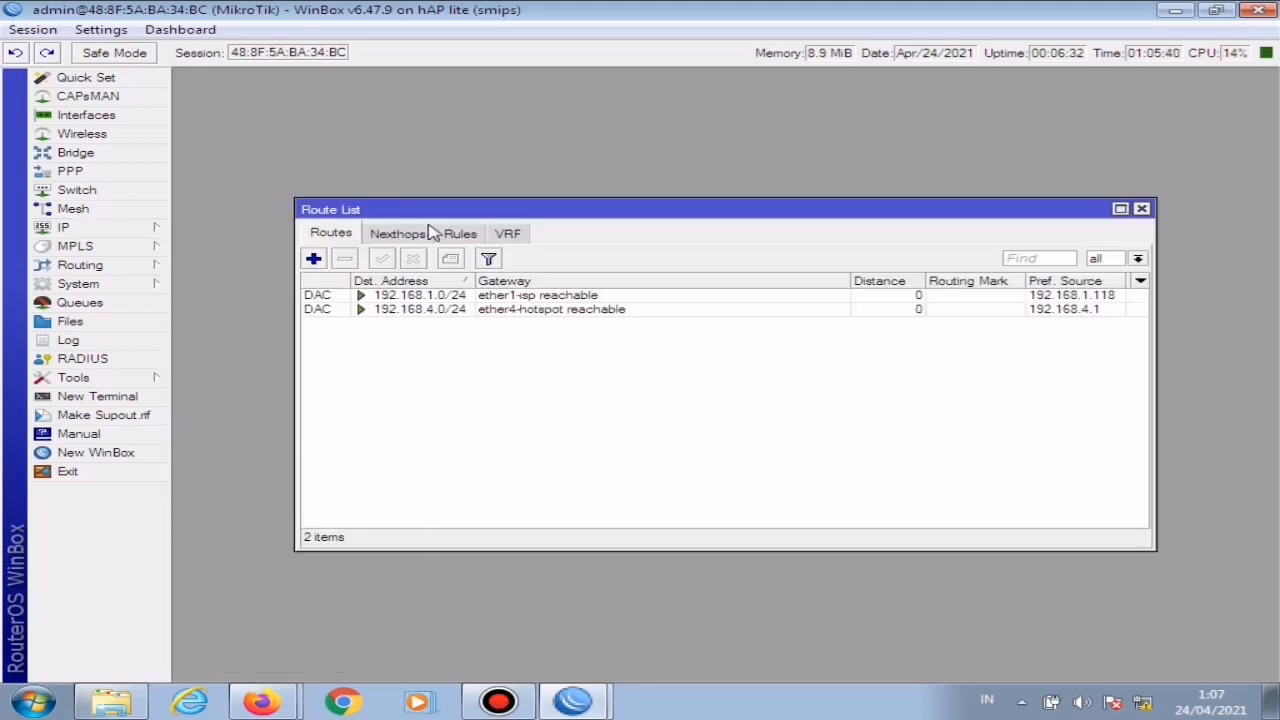
click(314, 258)
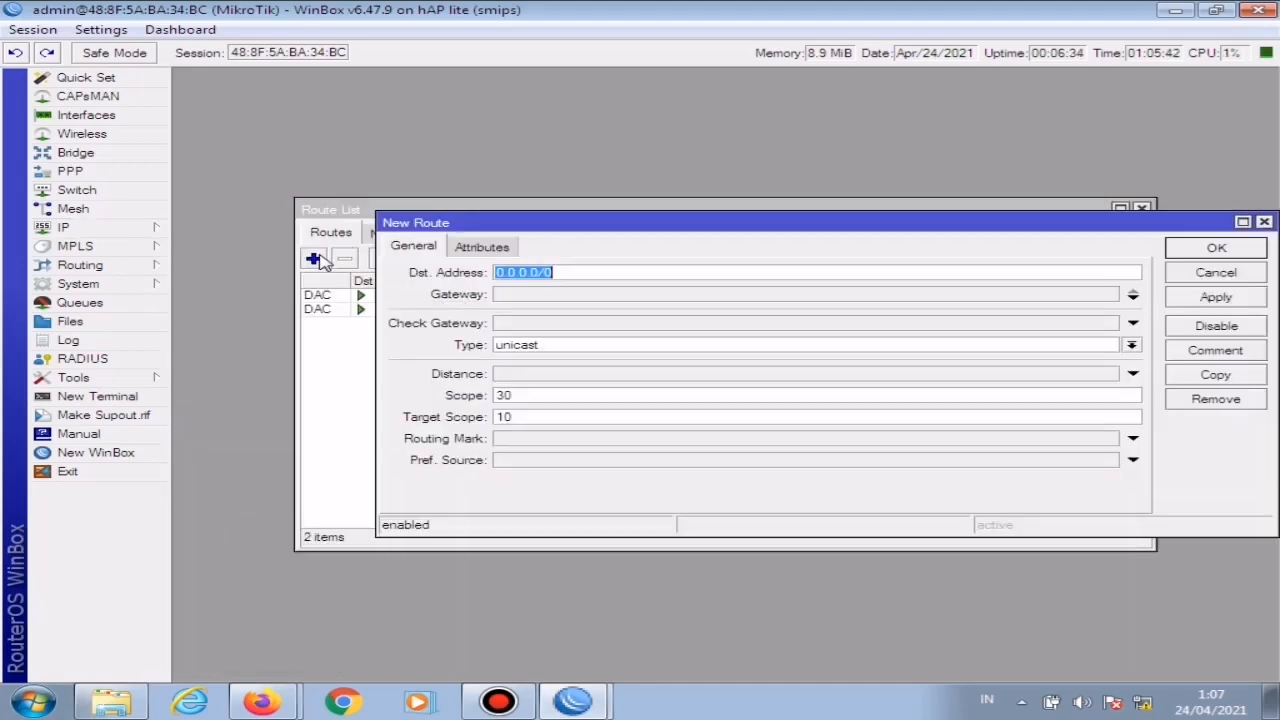
click(605, 297)
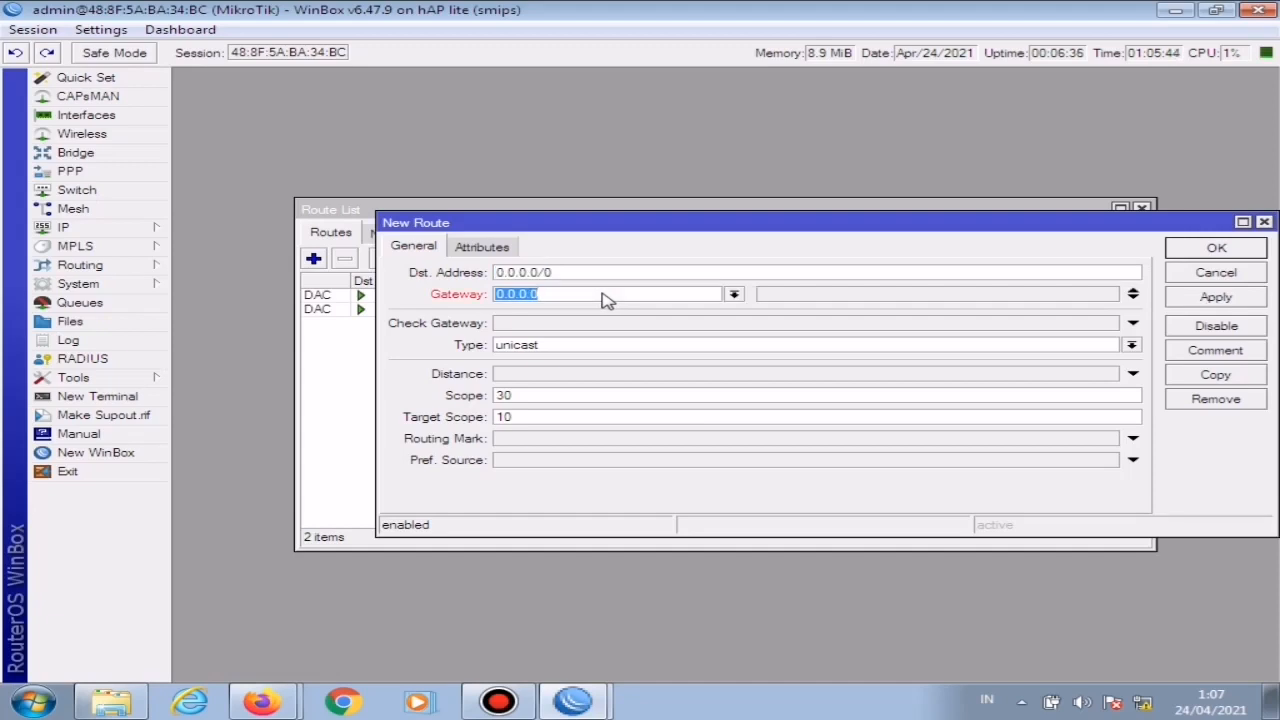
text(192.168)
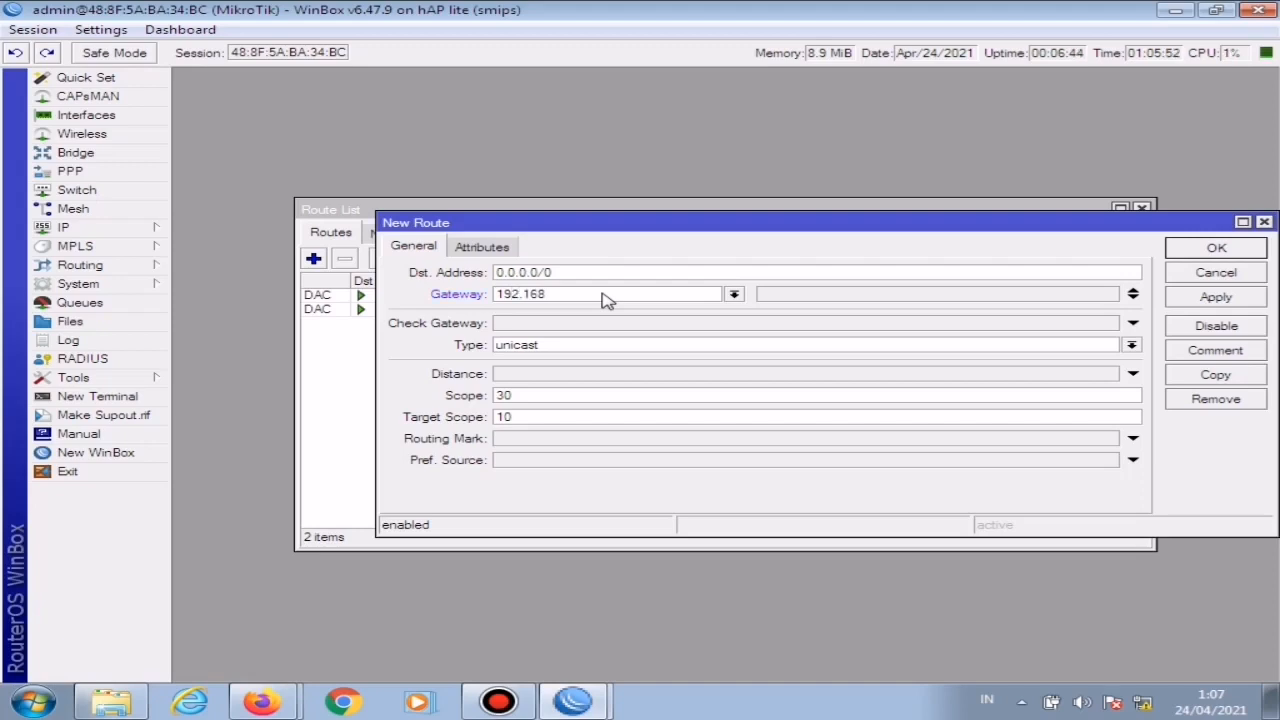
text(.1.1)
click(1243, 302)
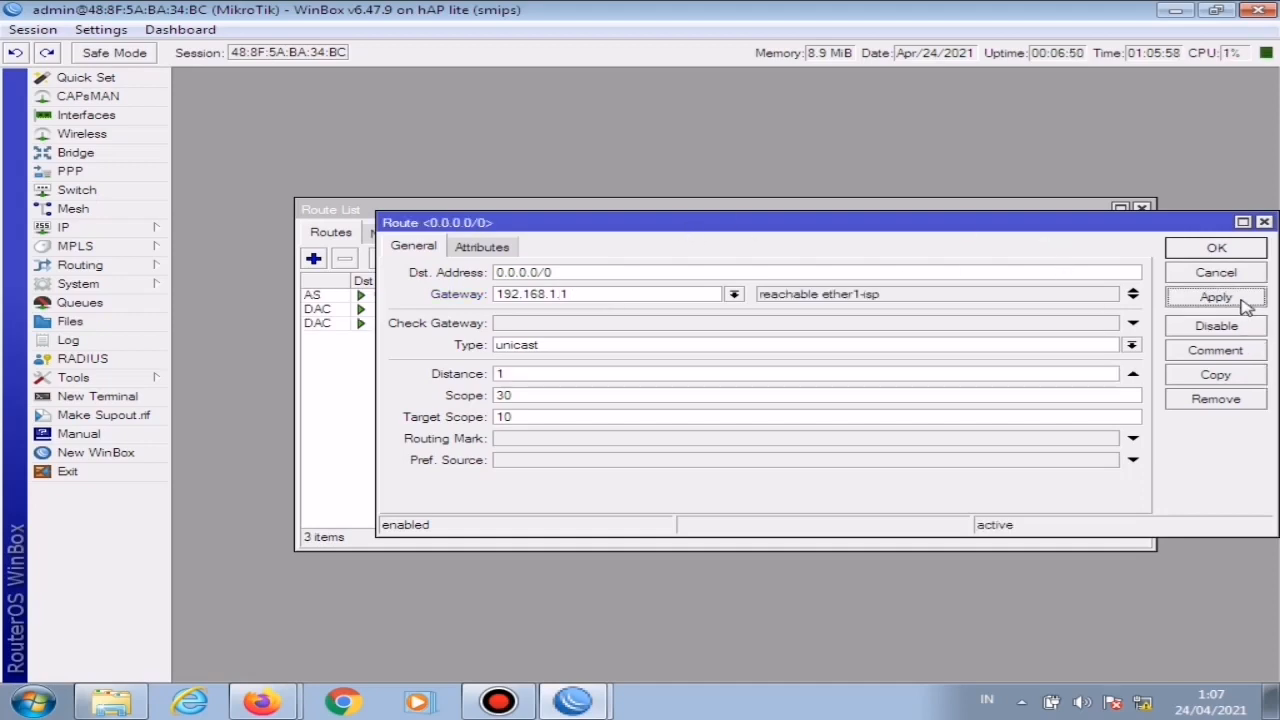
click(1218, 249)
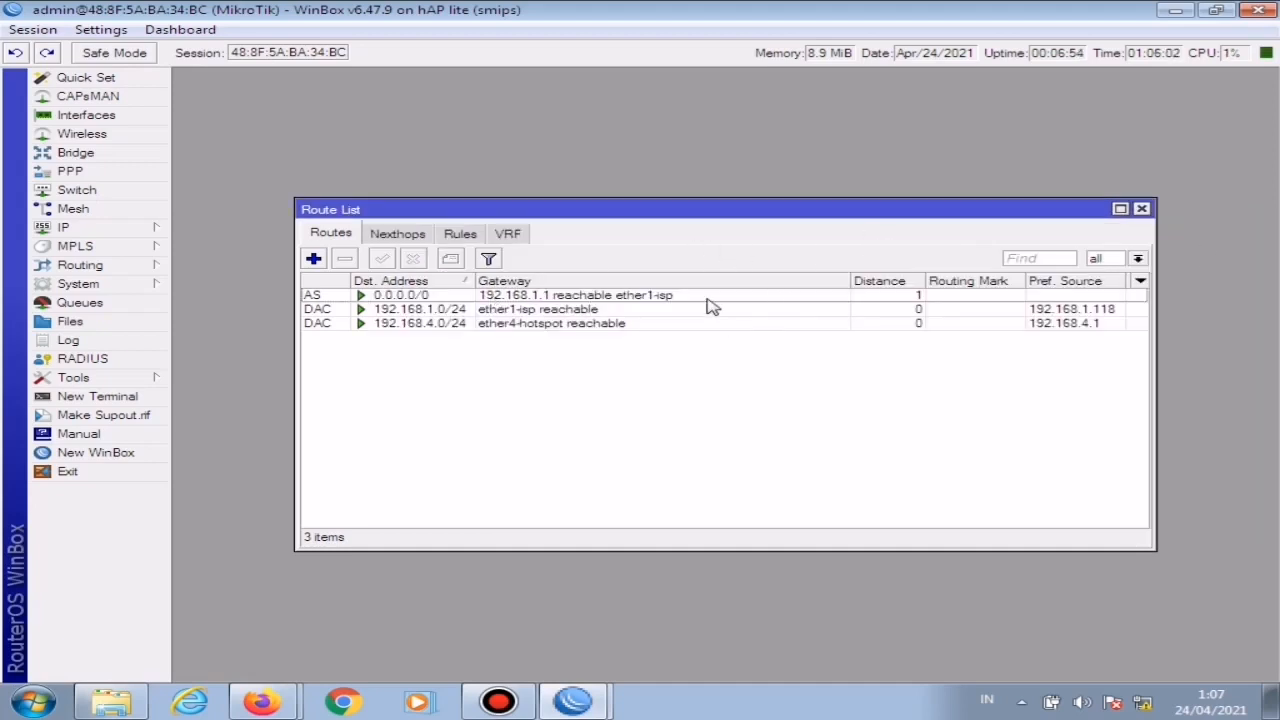
Step: Check the default route's settings and close the route list
double_click(564, 295)
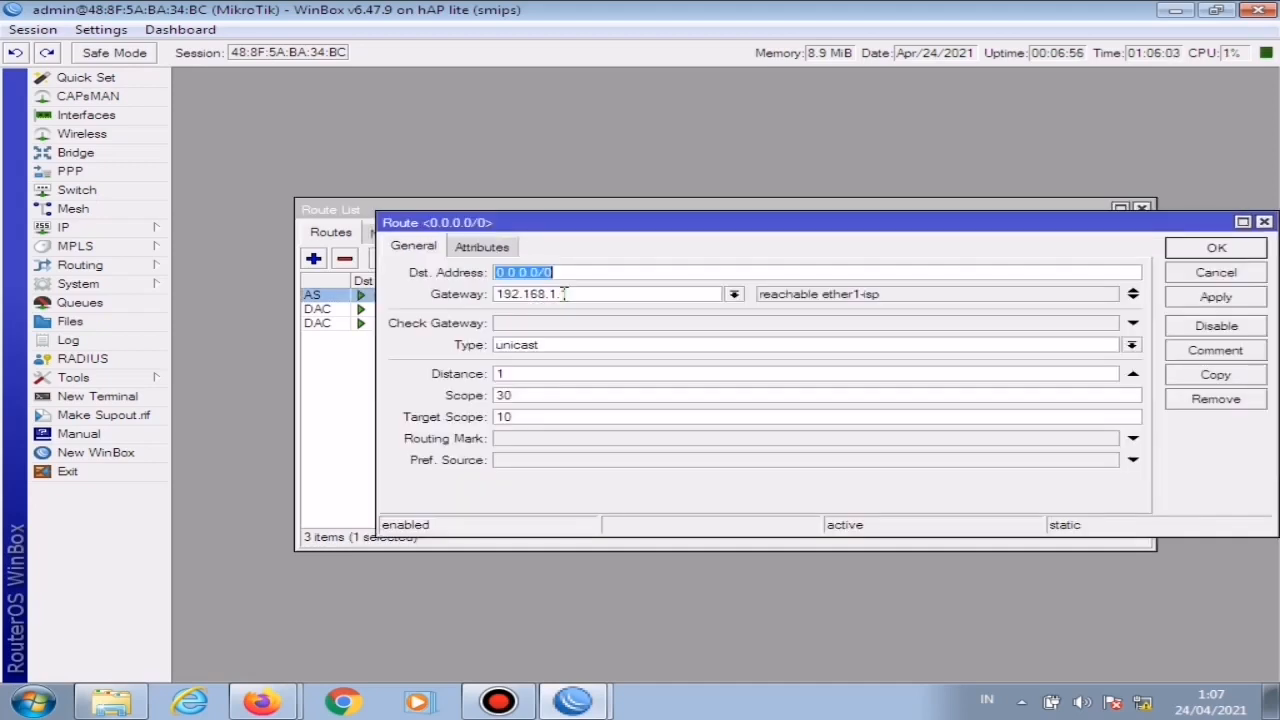
click(1230, 252)
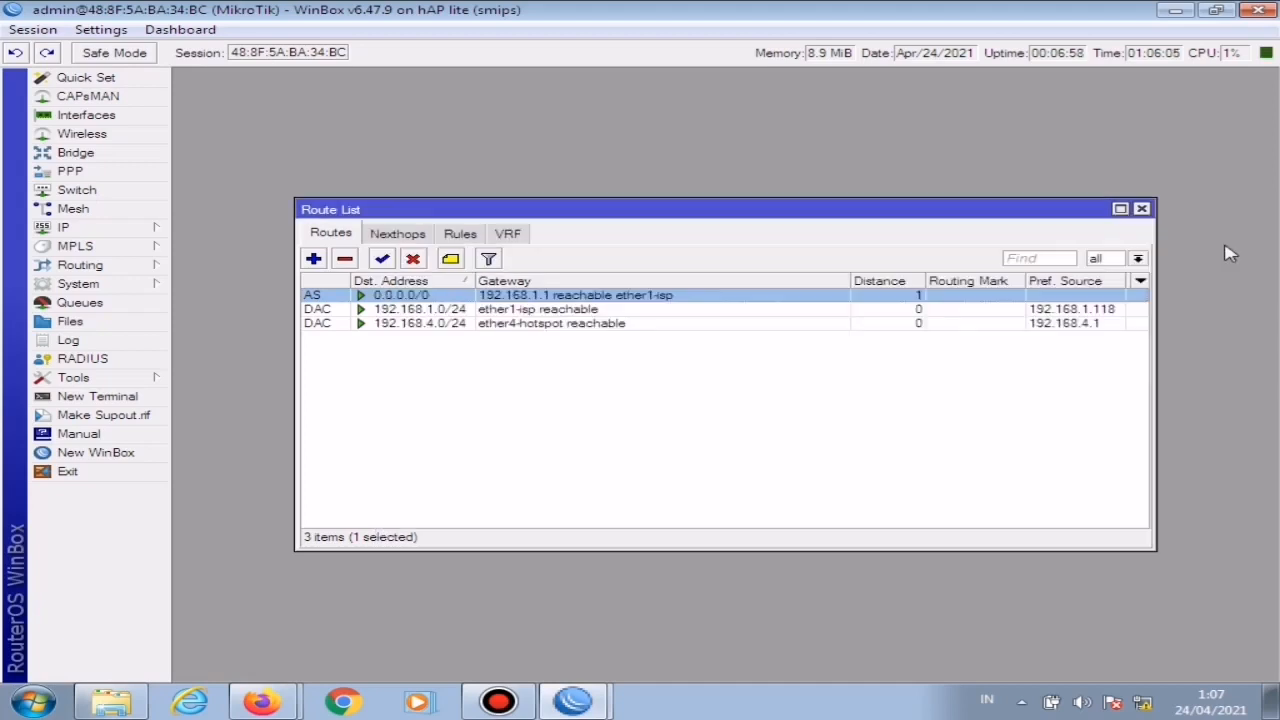
click(1141, 209)
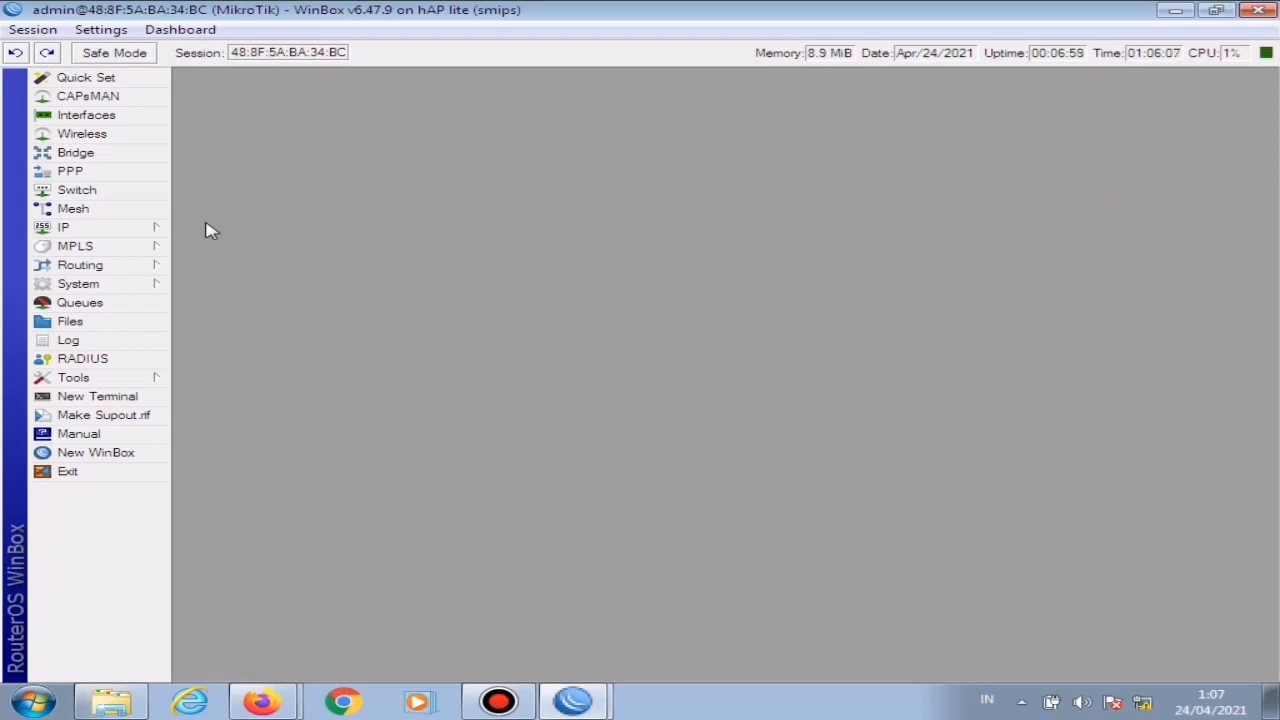
Step: Start the hotspot setup wizard and choose ether4-hotspot as the hotspot interface
click(150, 235)
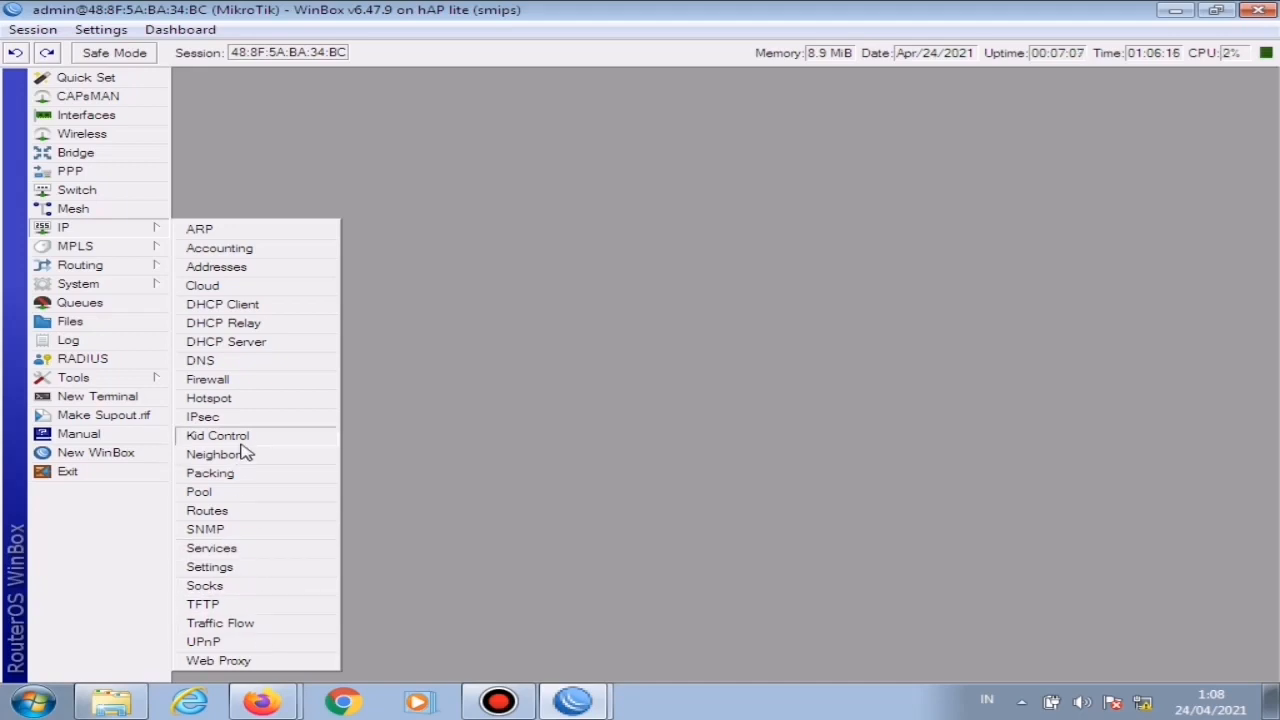
click(232, 397)
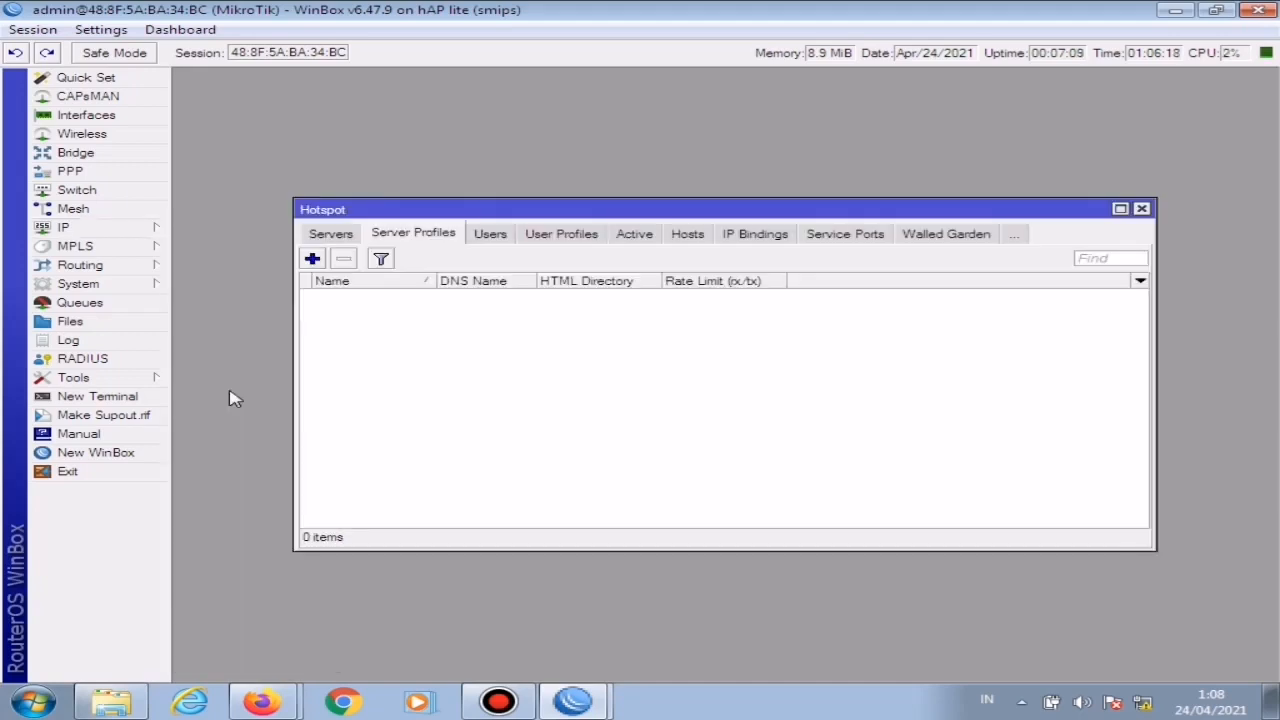
click(331, 235)
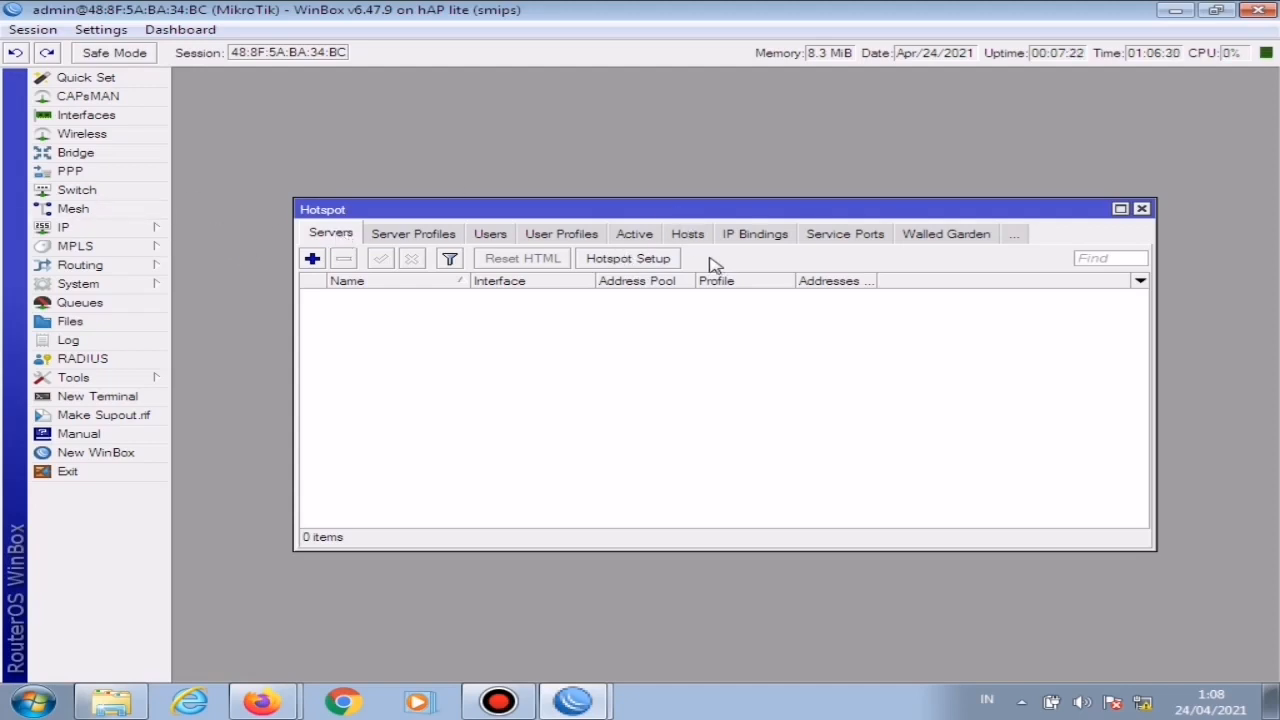
click(651, 260)
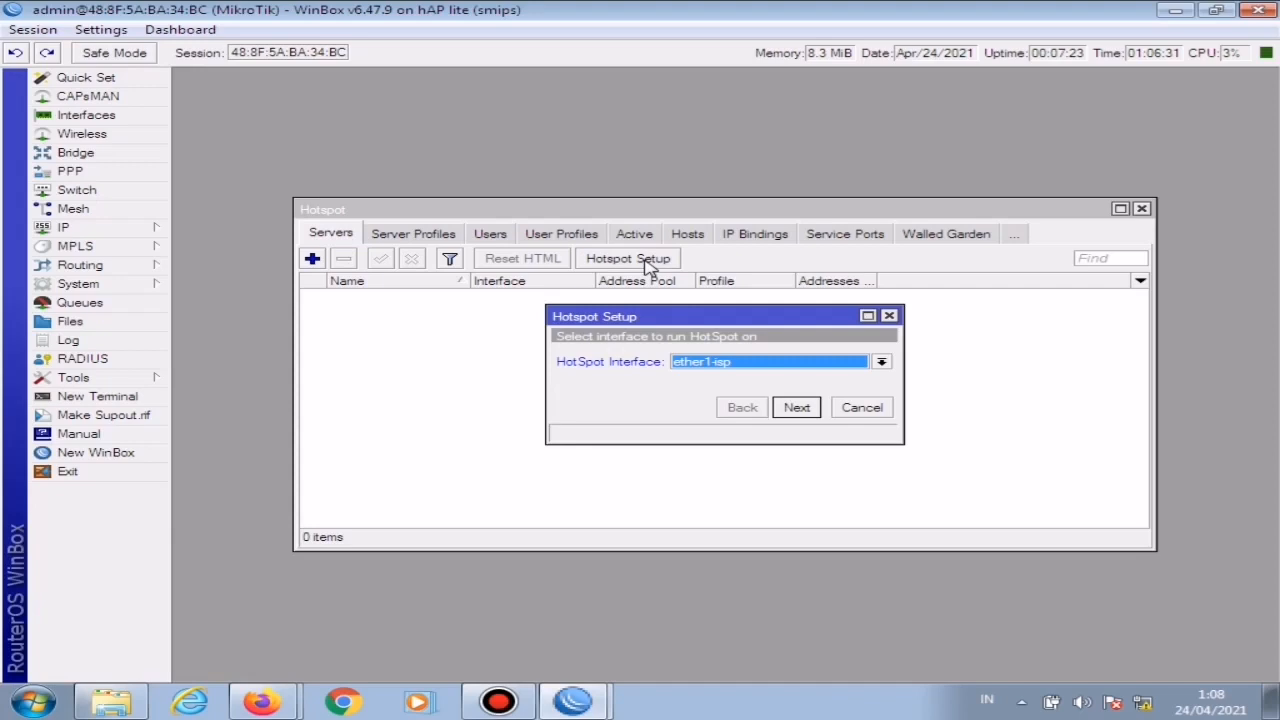
click(809, 367)
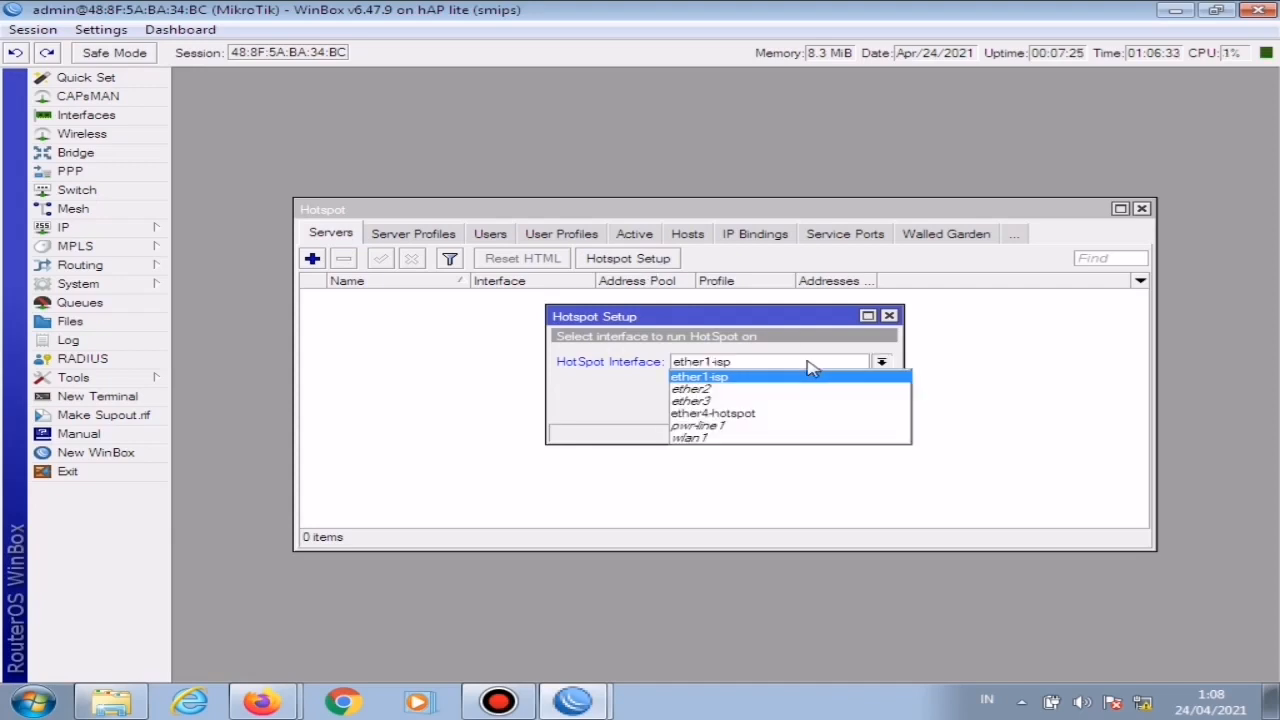
click(743, 415)
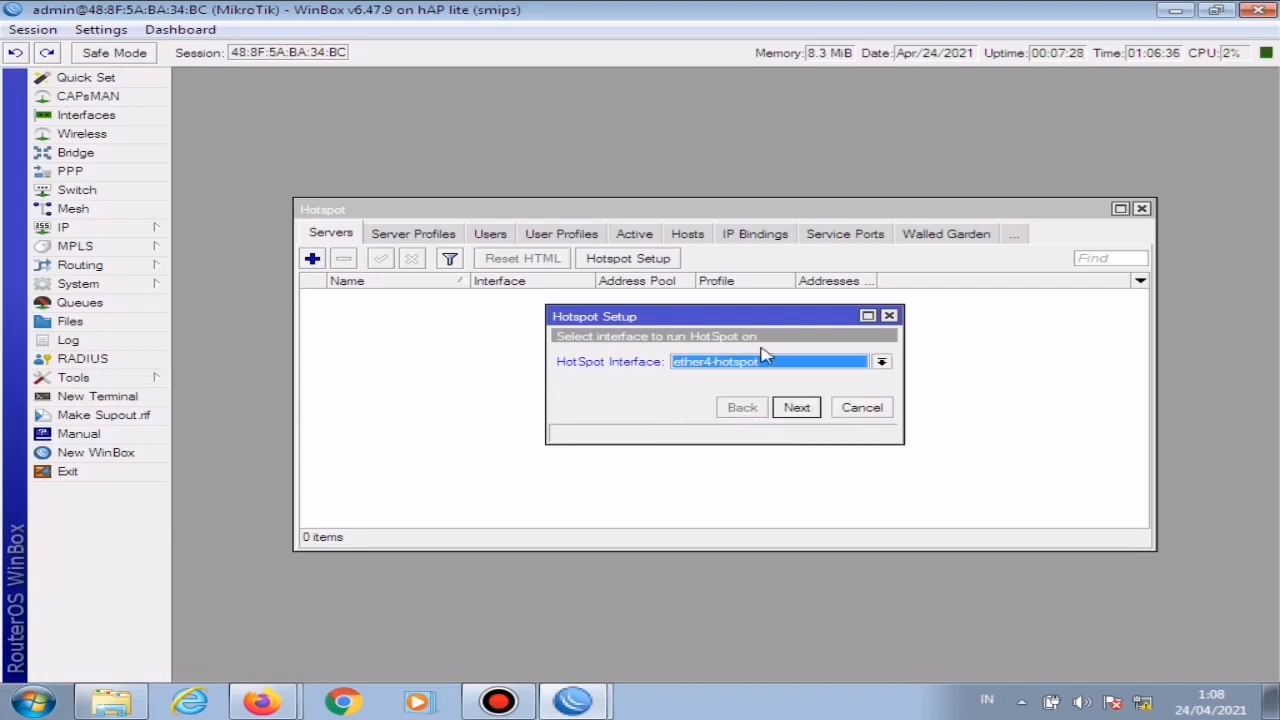
click(797, 410)
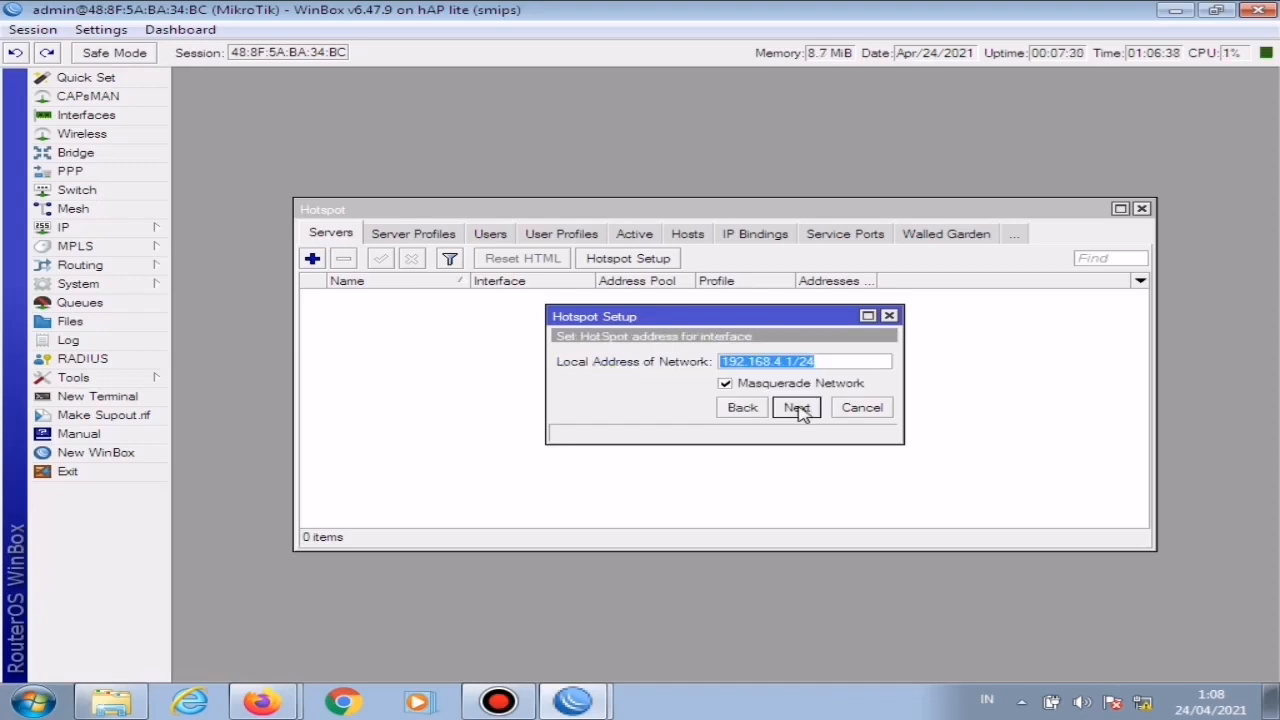
Step: Accept the local network address 192.168.4.1/24 with masquerading and set the hotspot address pool to 192.168.4.20-192.168.4.254
click(798, 410)
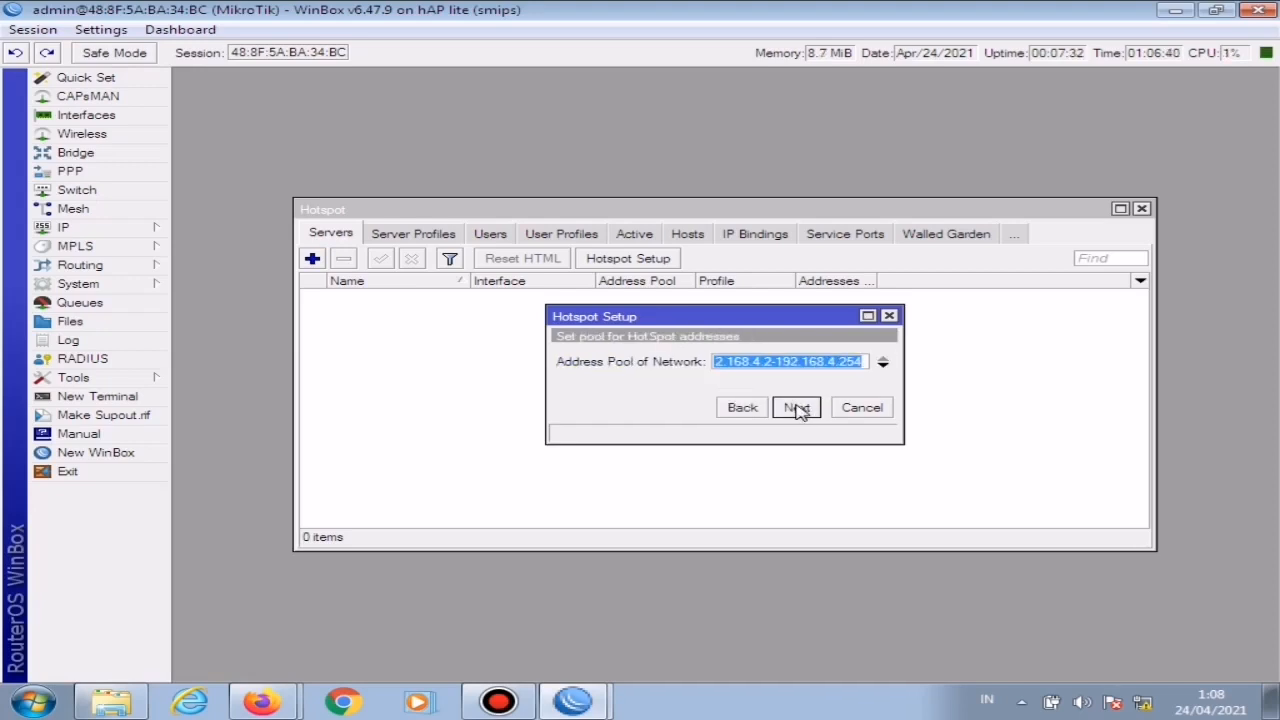
click(773, 364)
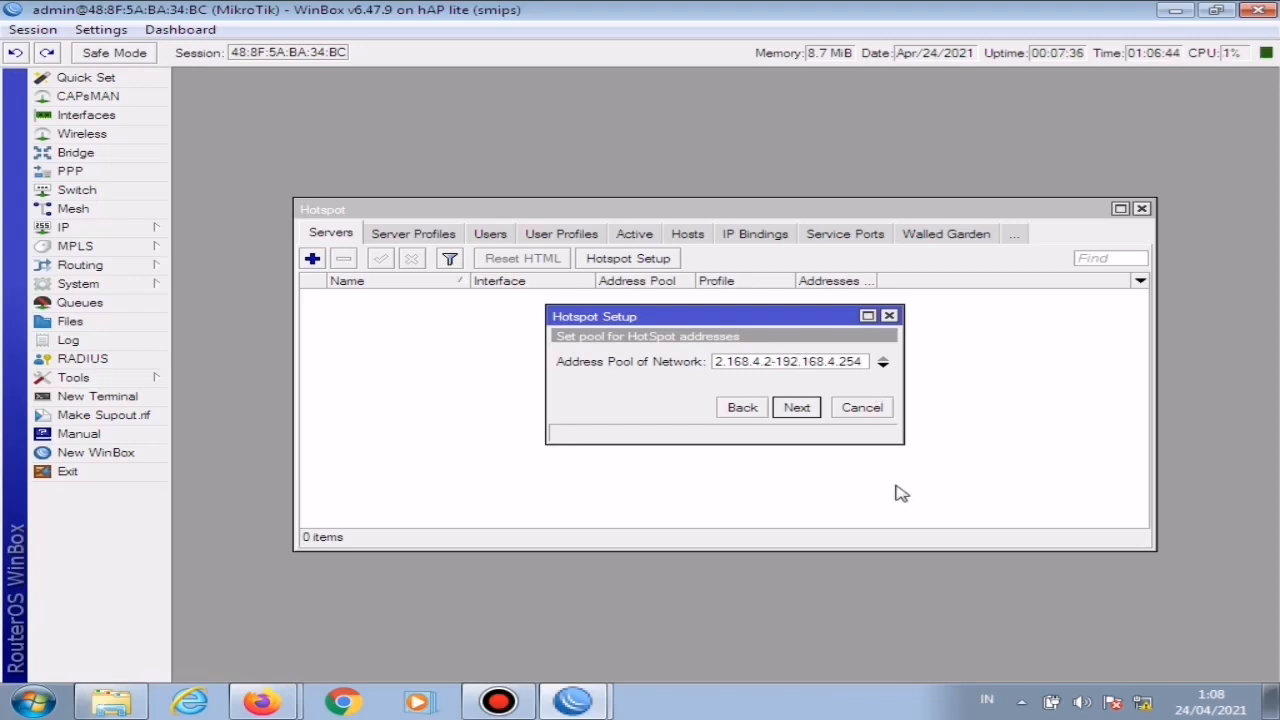
text(0)
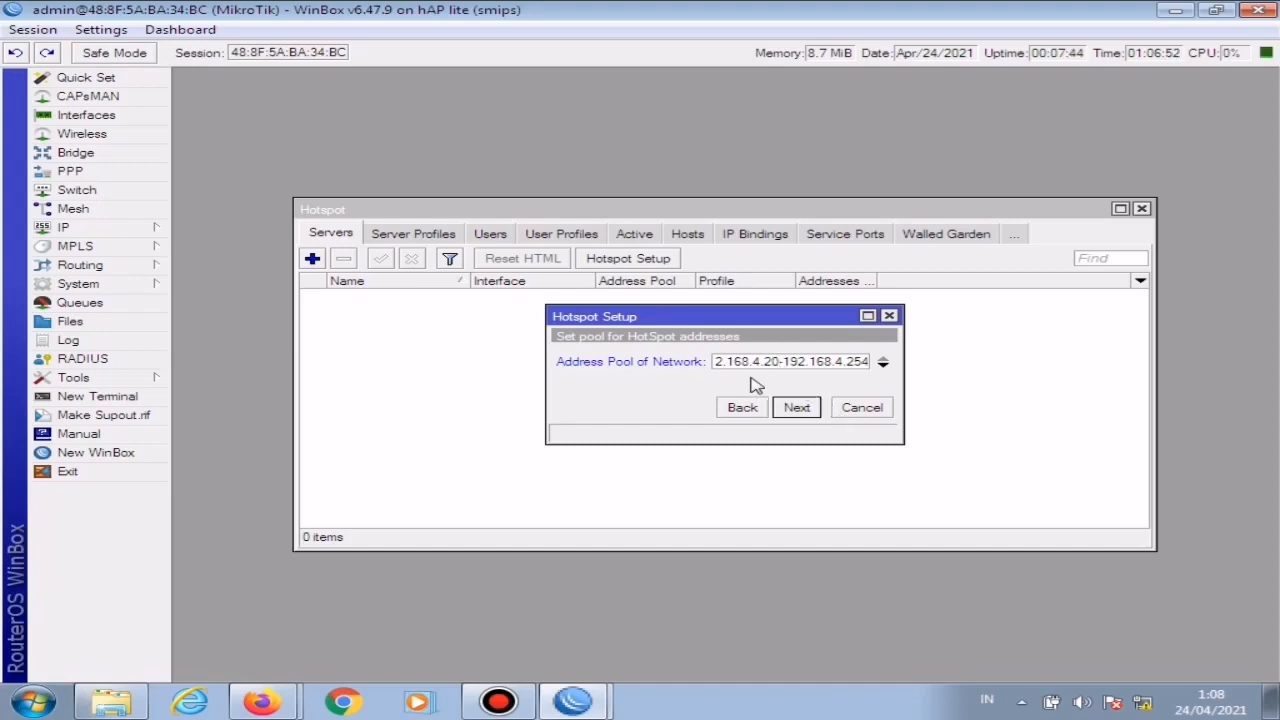
click(797, 410)
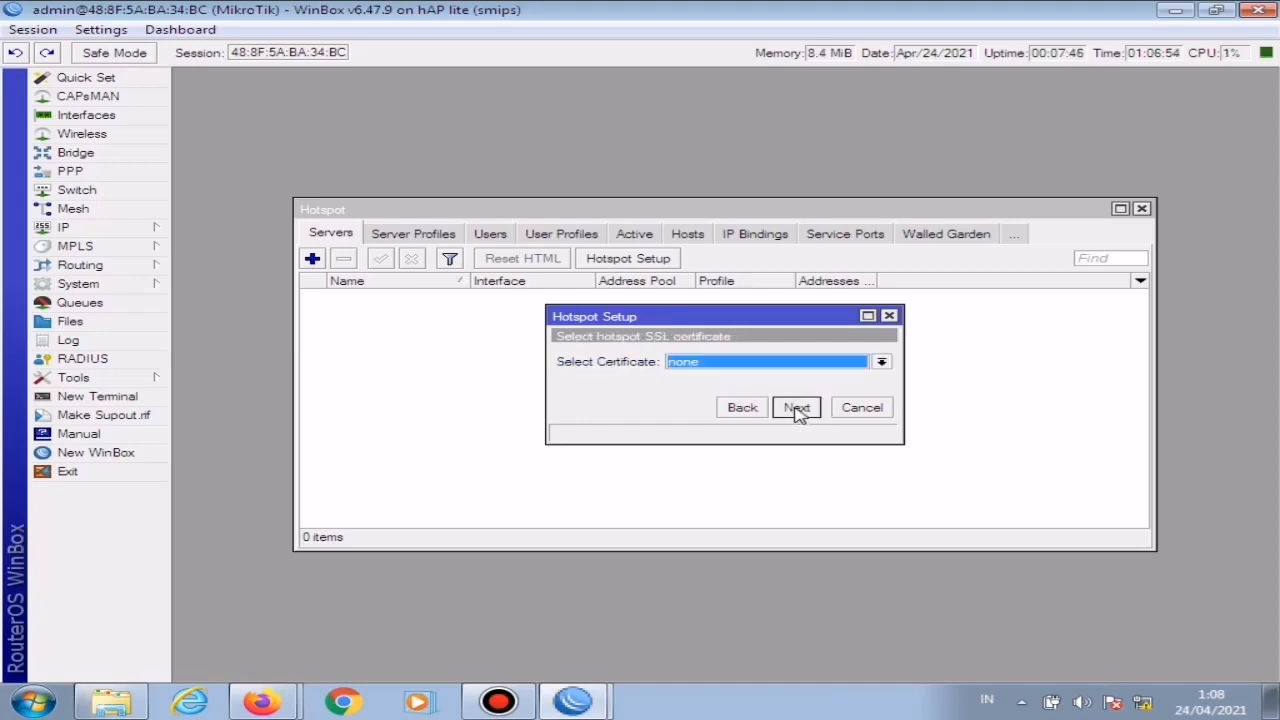
Step: Keep the certificate at none and the SMTP server at 0.0.0.0, accept the DNS servers, and enter the hotspot's DNS name
click(797, 410)
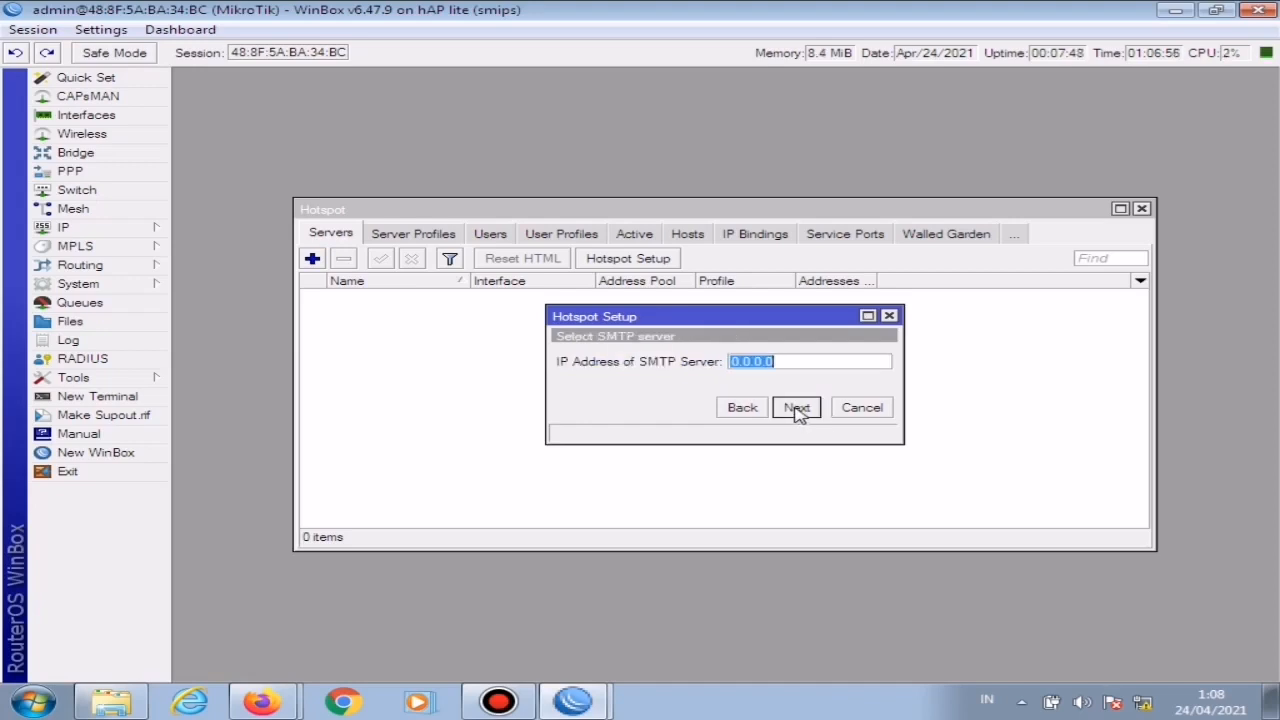
click(797, 410)
click(797, 410)
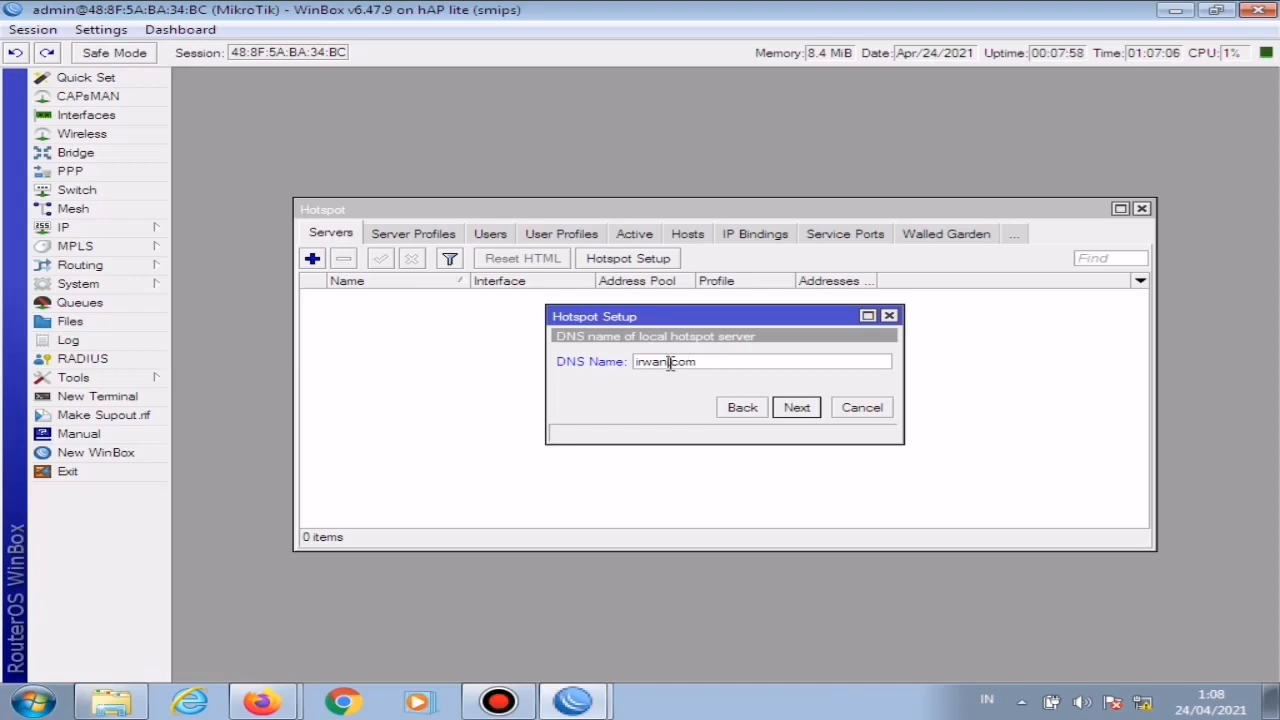
text(et)
click(801, 408)
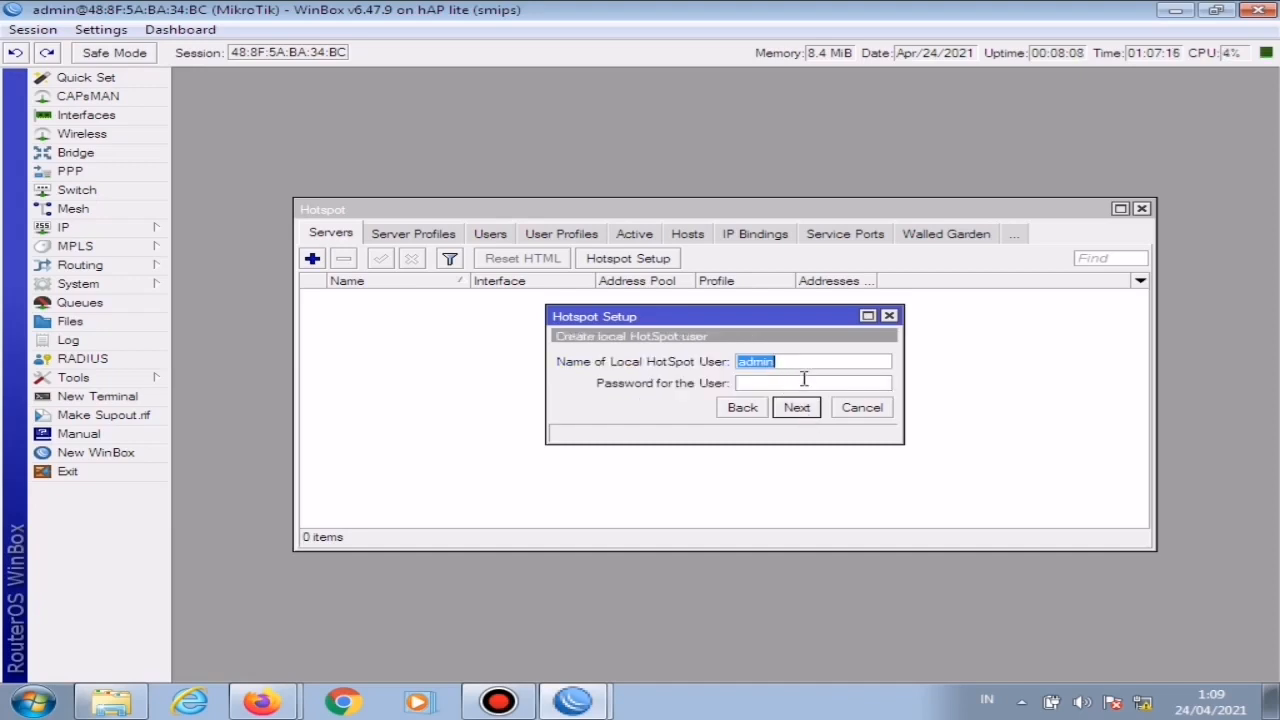
Step: Enter the password for the local hotspot user admin and finish the hotspot setup
click(800, 383)
text(12345)
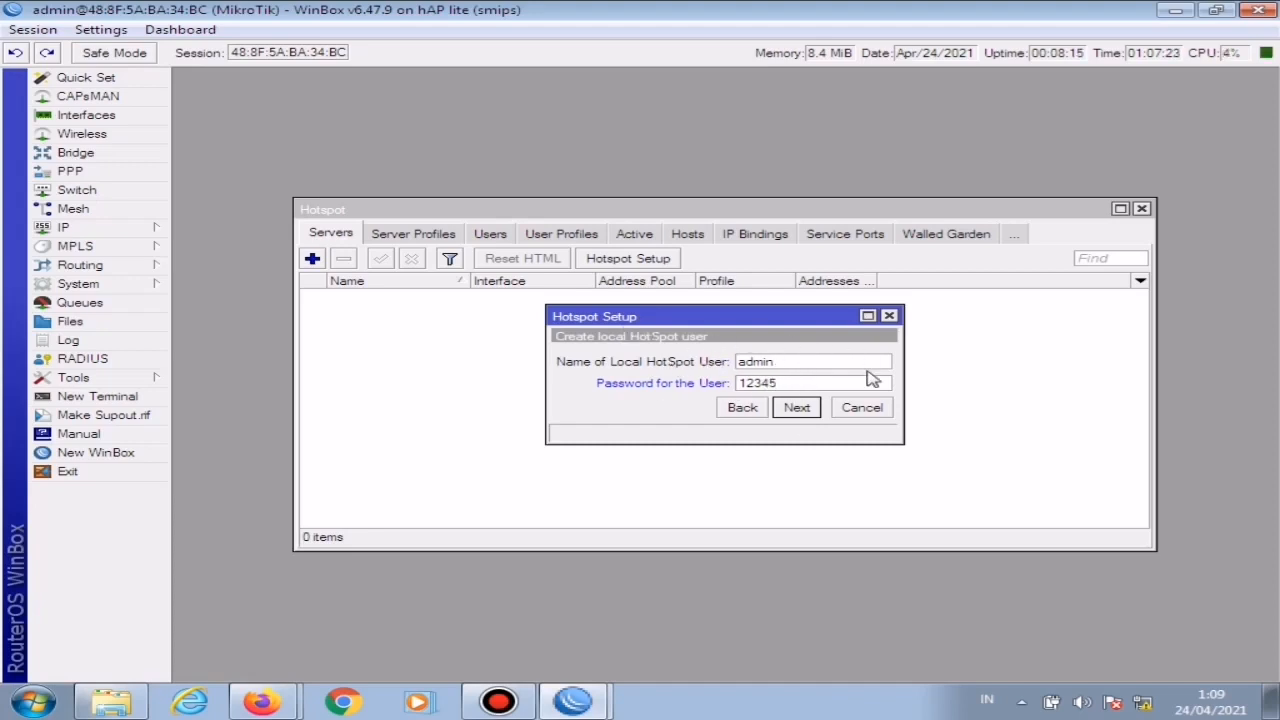
click(800, 419)
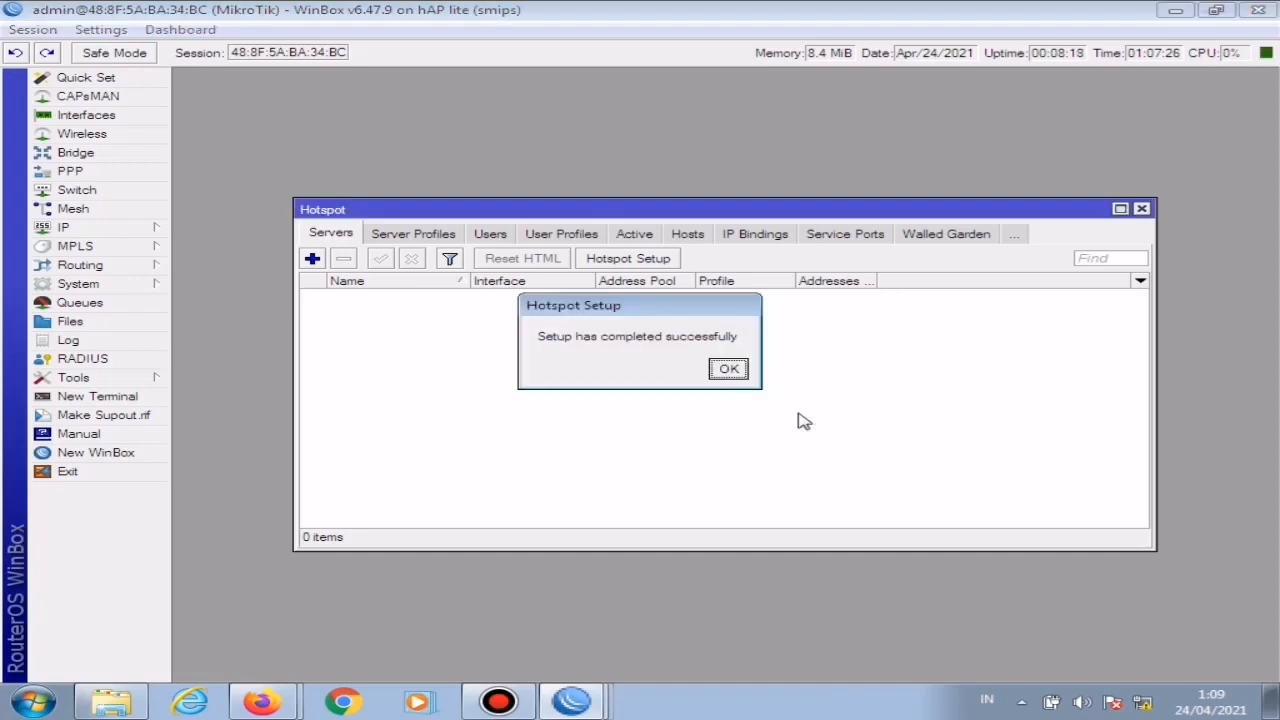
click(729, 371)
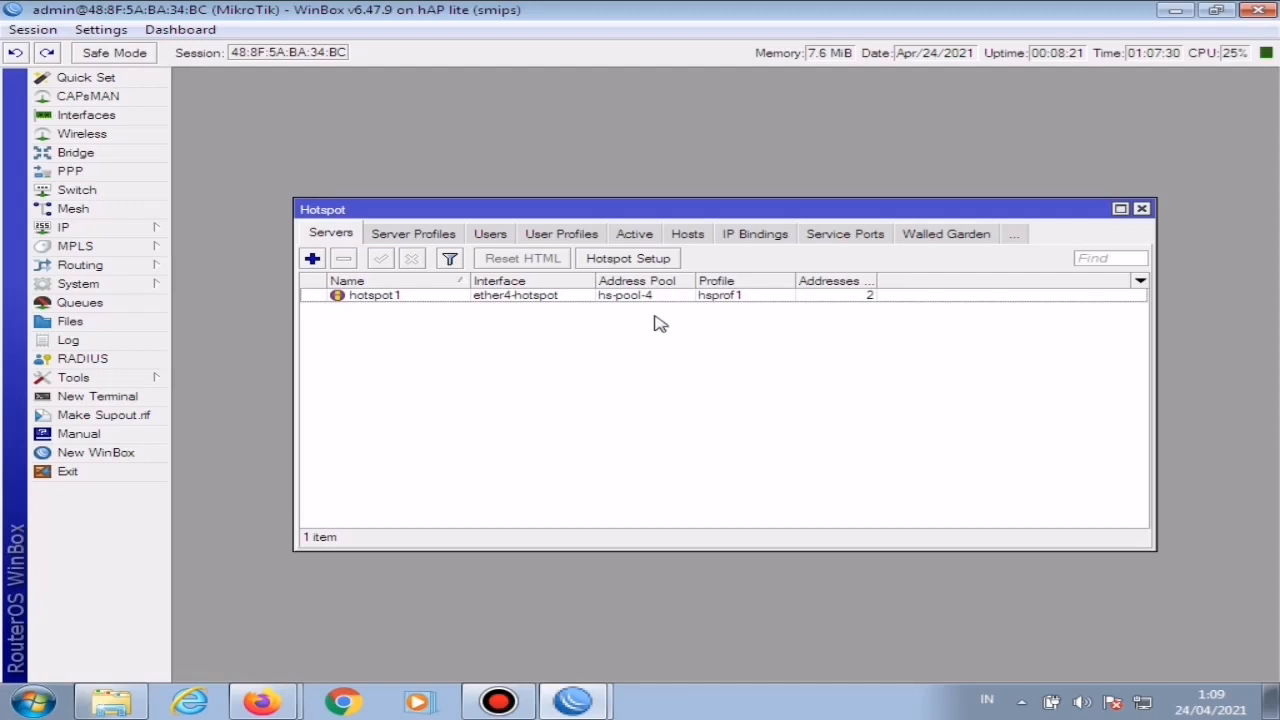
Step: Set the new hotspot server's addresses per MAC to 1, save it and close the hotspot window
double_click(575, 295)
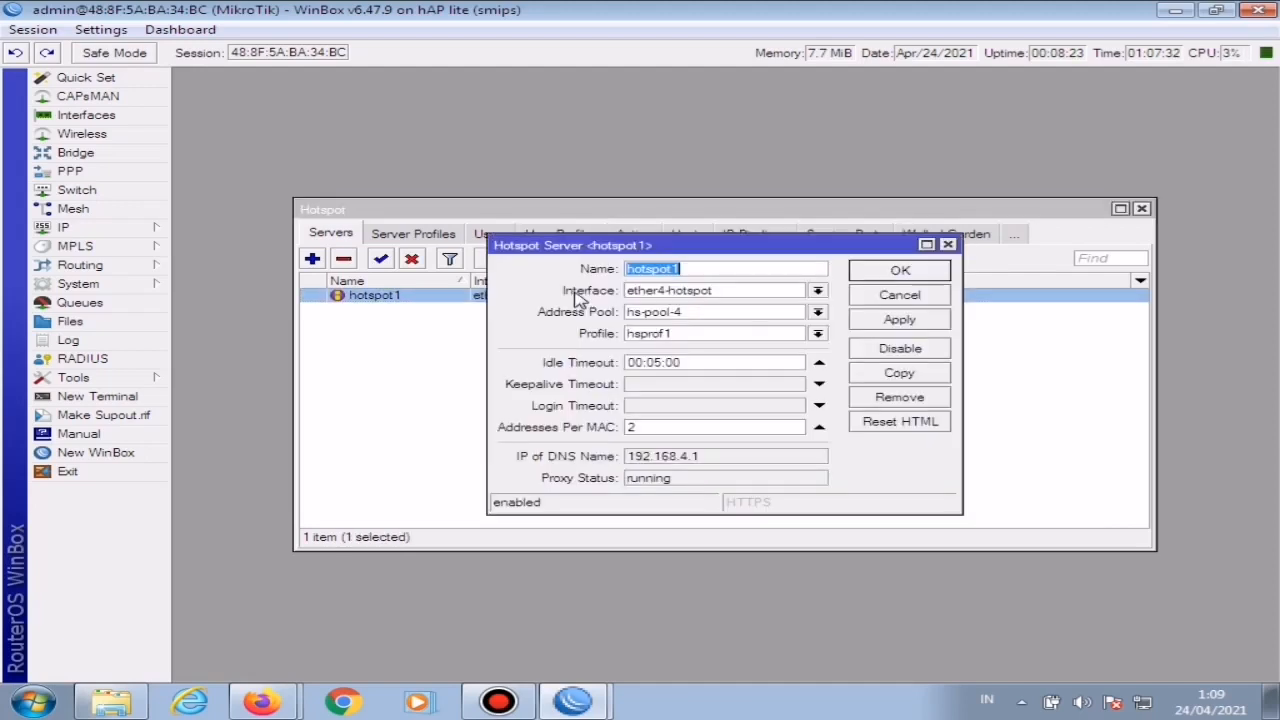
click(679, 426)
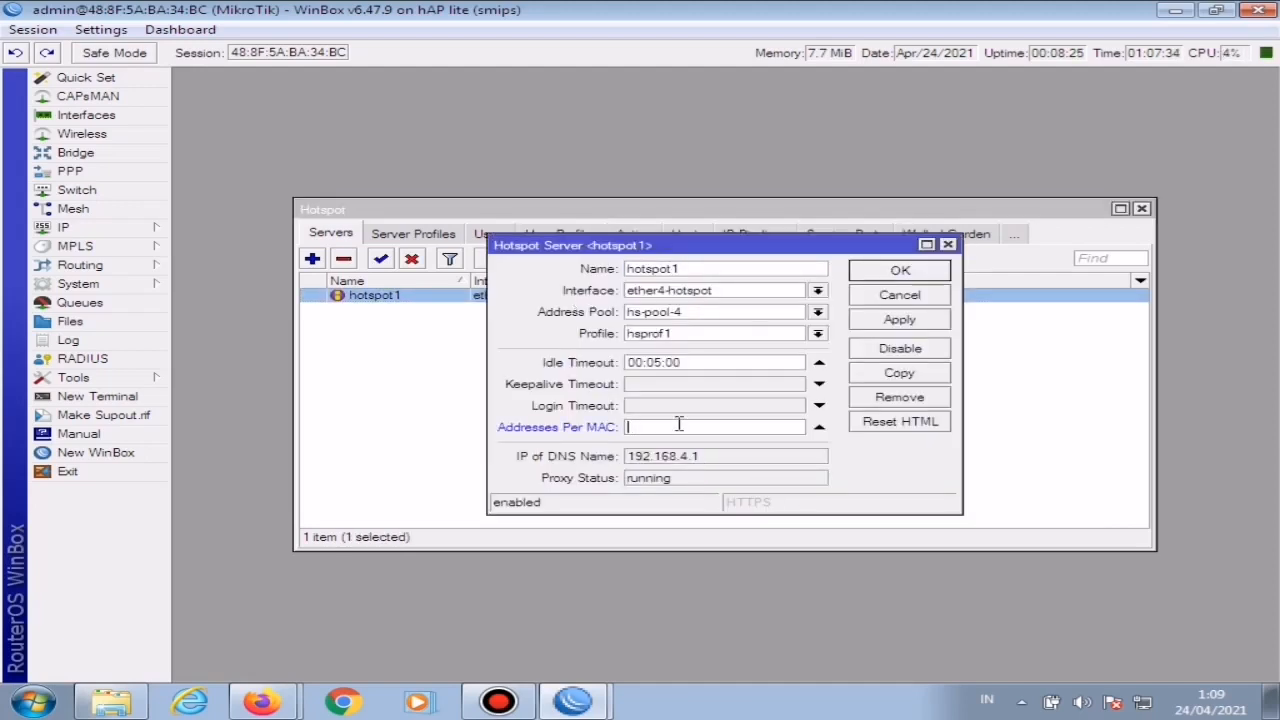
text(1)
click(893, 320)
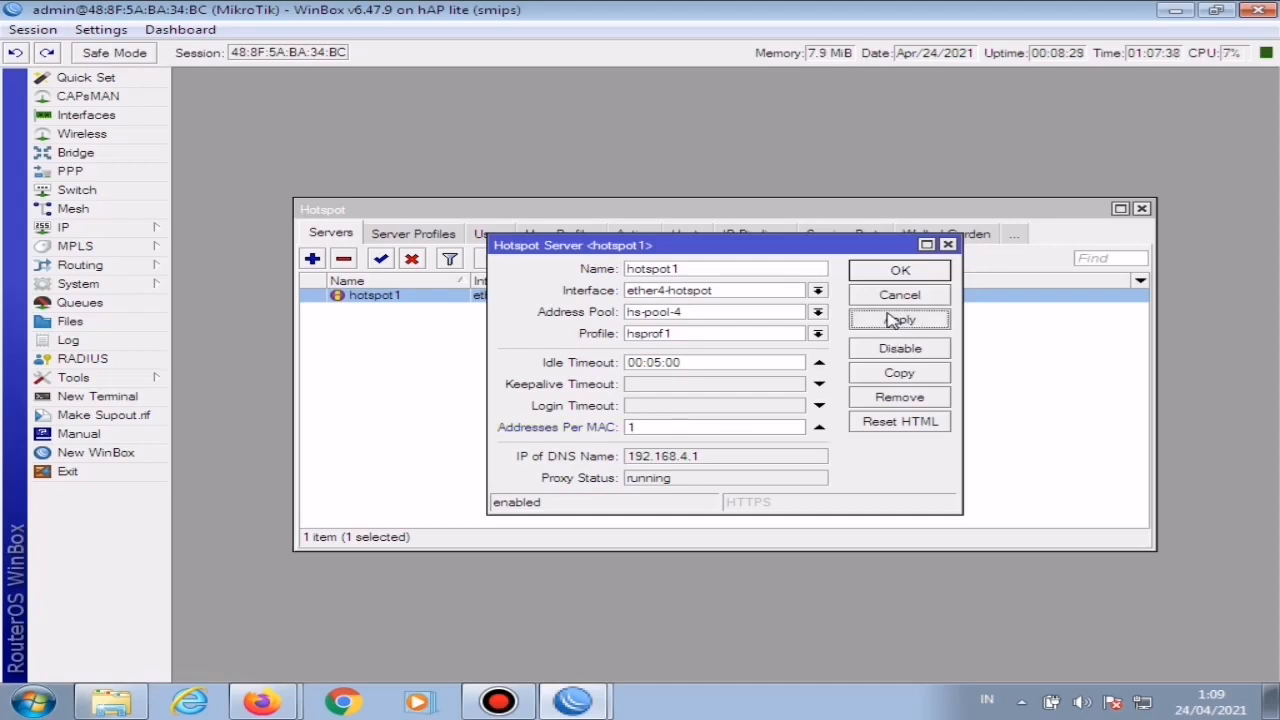
click(900, 270)
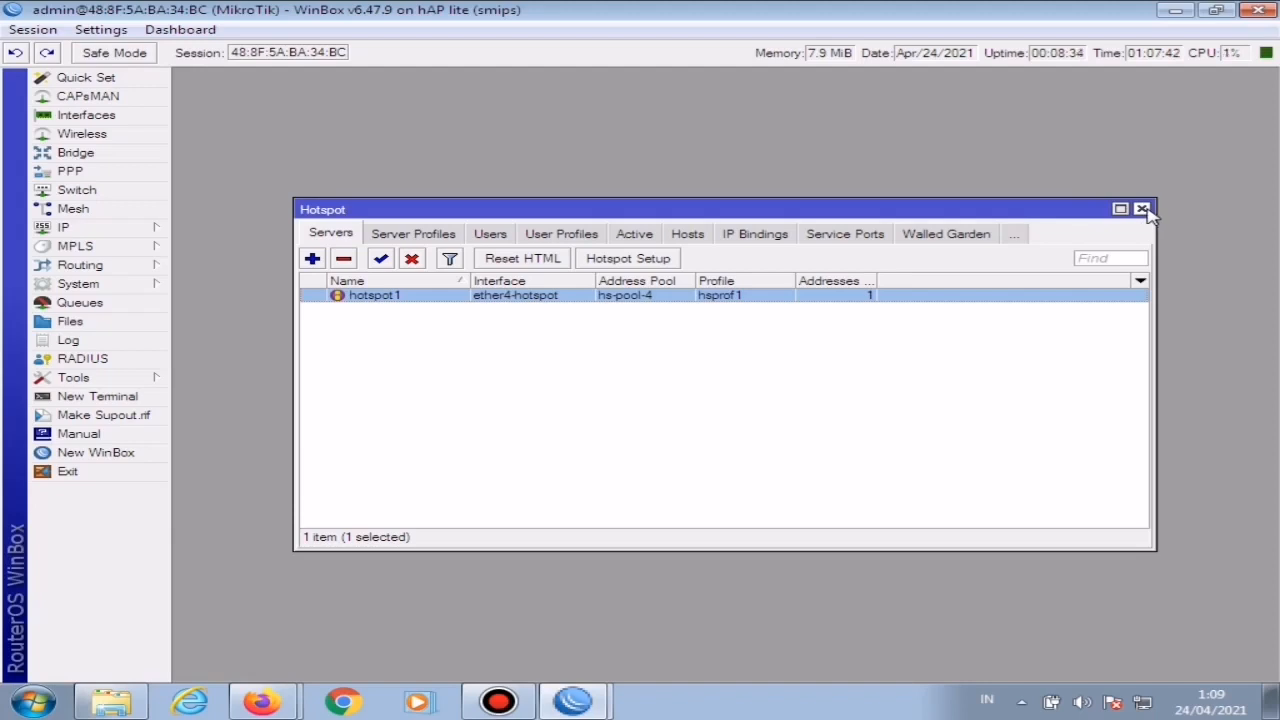
click(1142, 210)
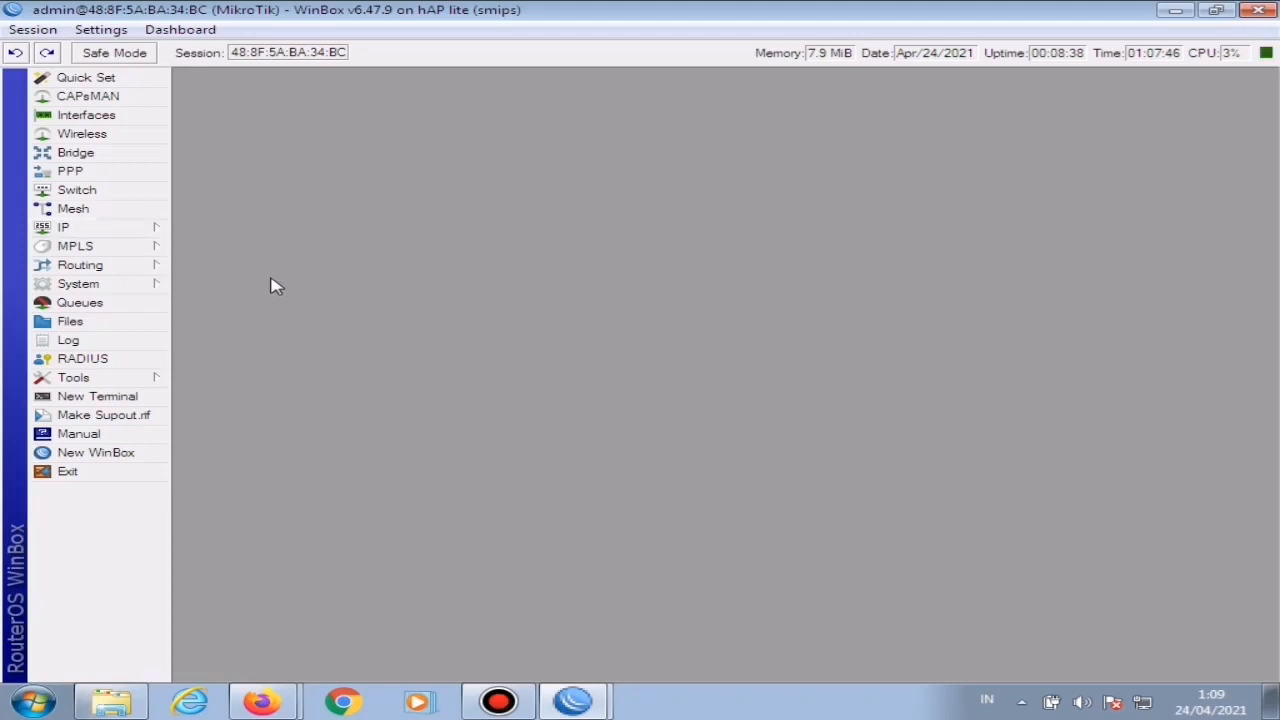
Step: Enable the SNTP client with id.pool.ntp.org as the server DNS name and save the settings
click(129, 284)
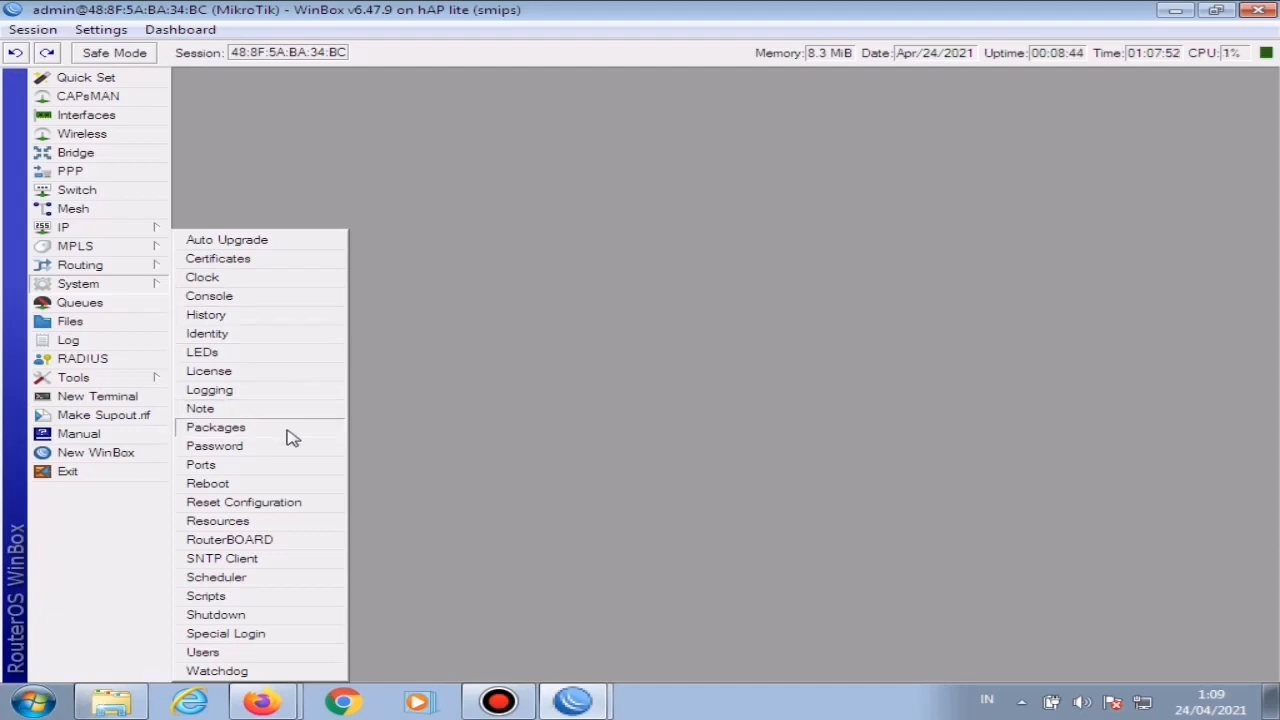
click(204, 560)
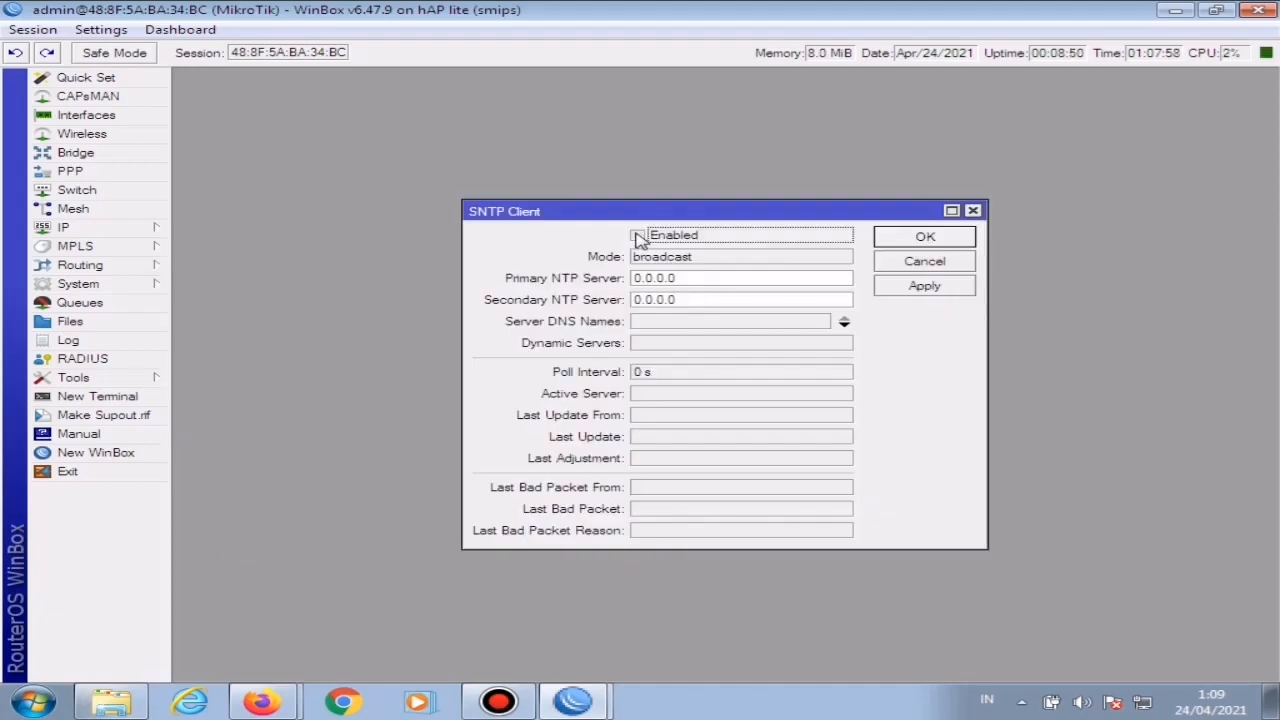
click(637, 237)
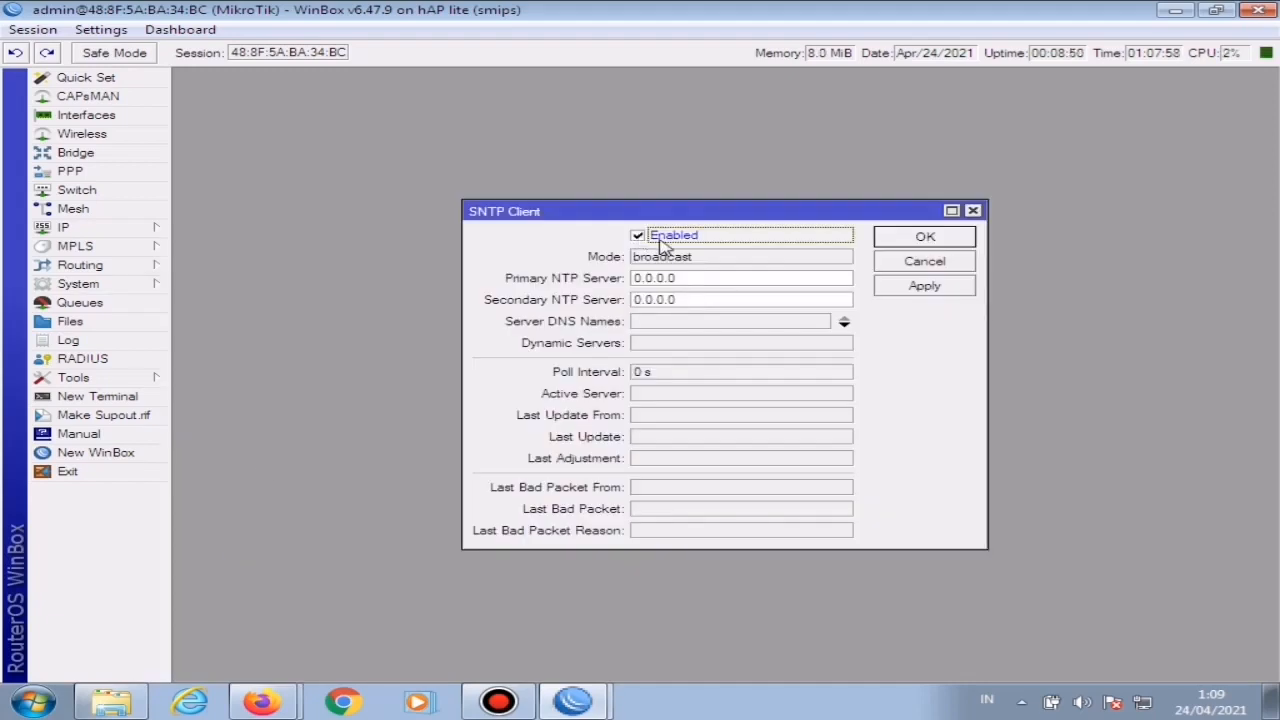
click(647, 322)
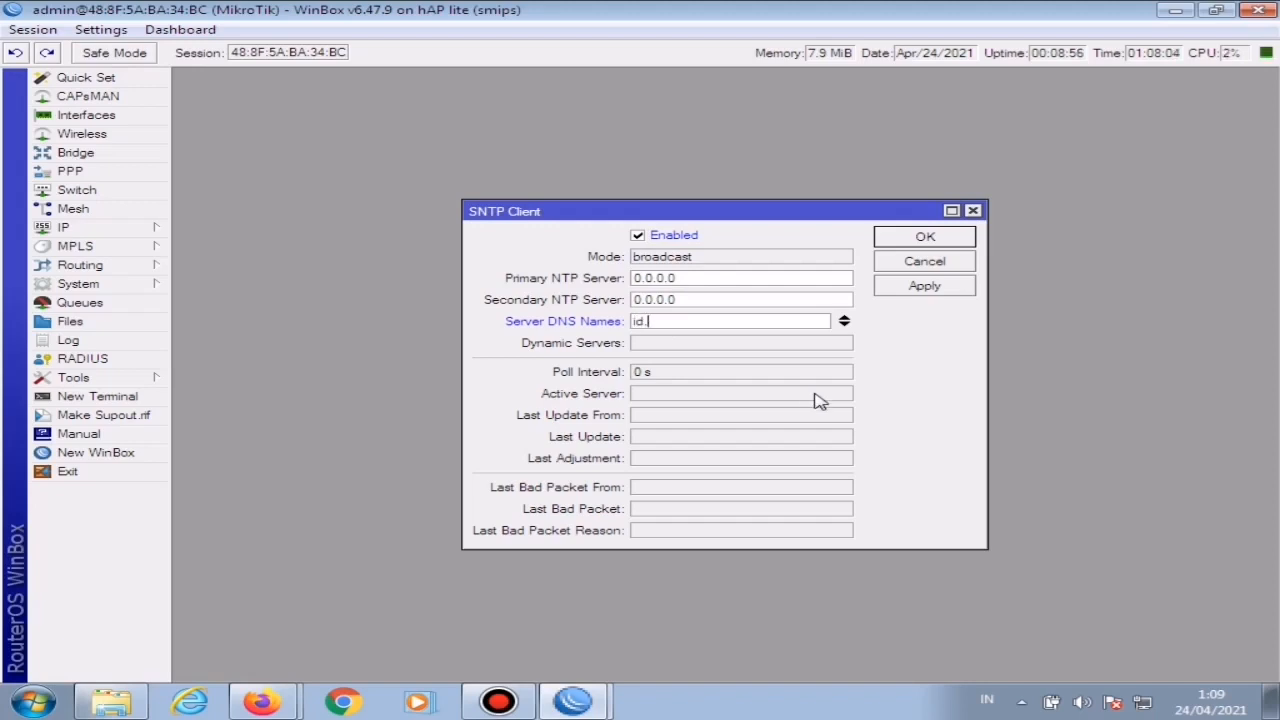
text(id.pool.ntp/)
key(BackSpace)
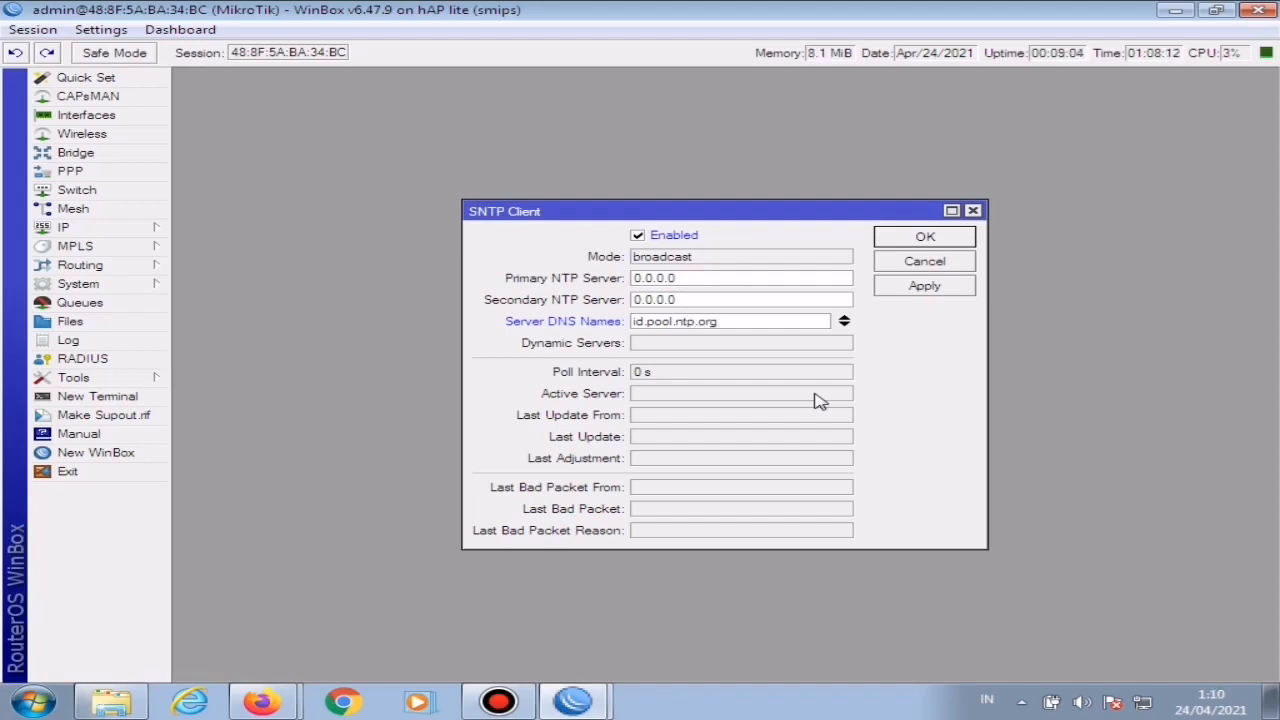
drag(733, 322, 813, 309)
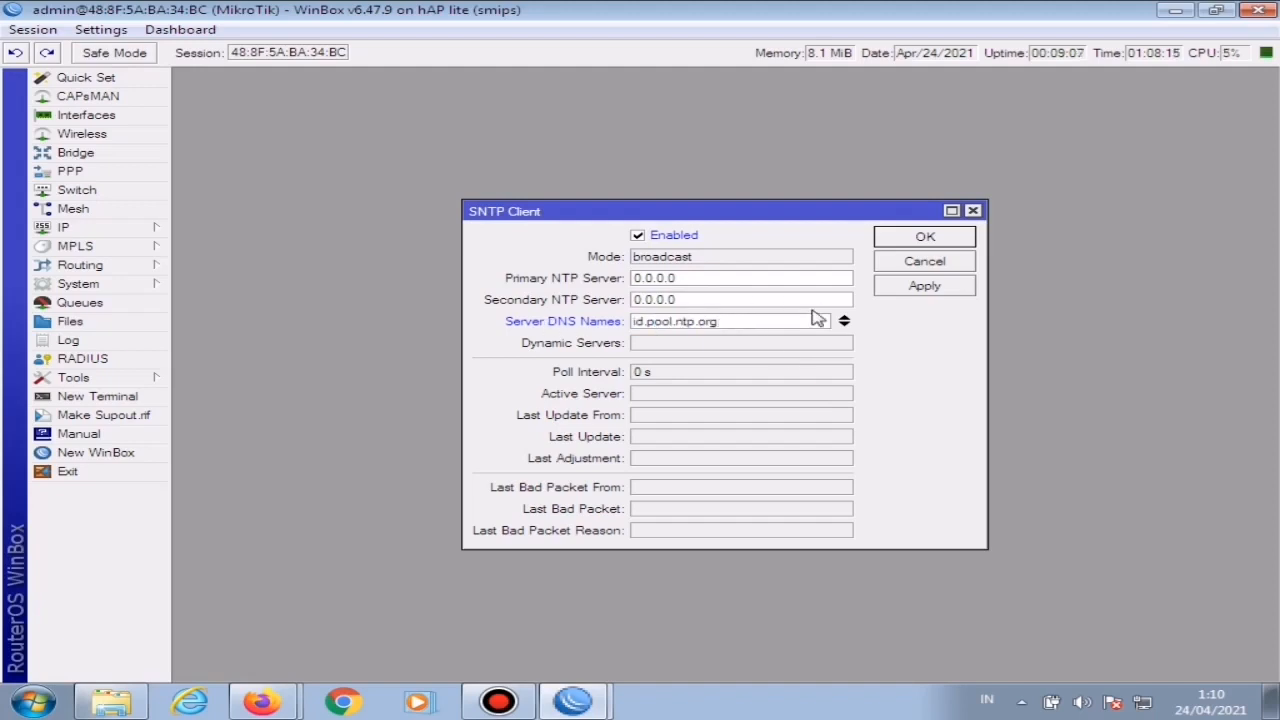
click(929, 287)
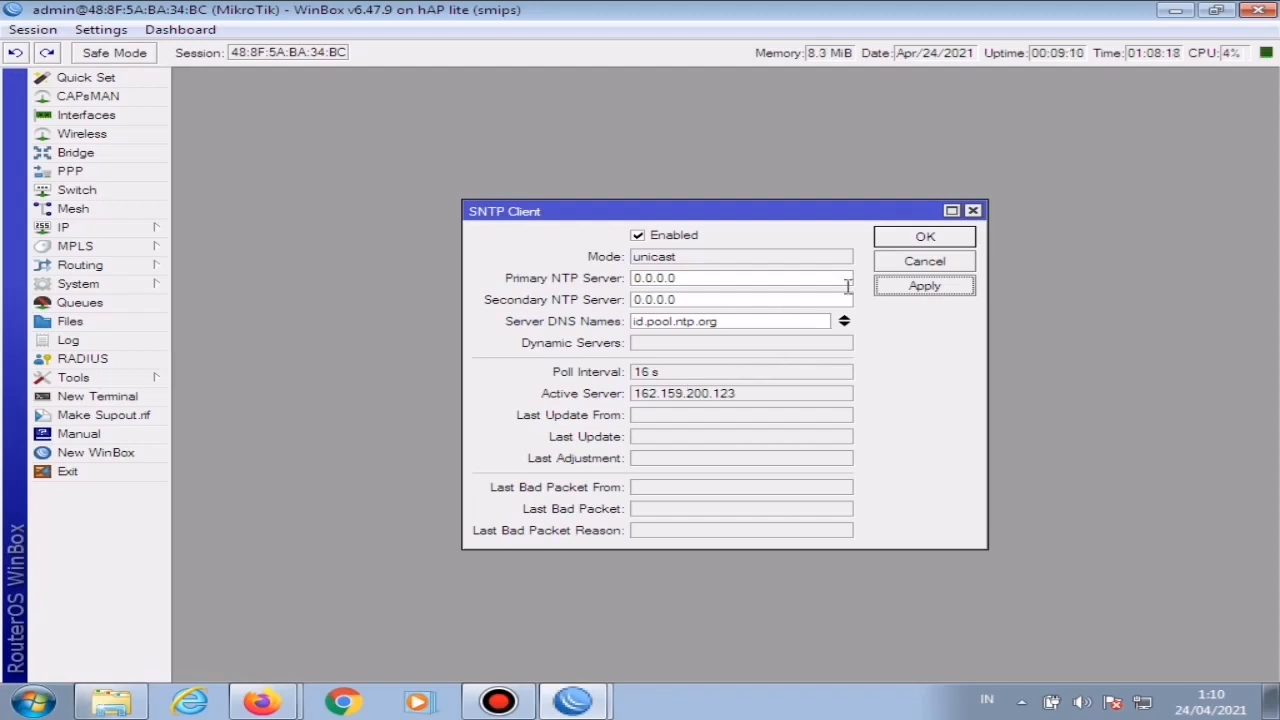
click(926, 240)
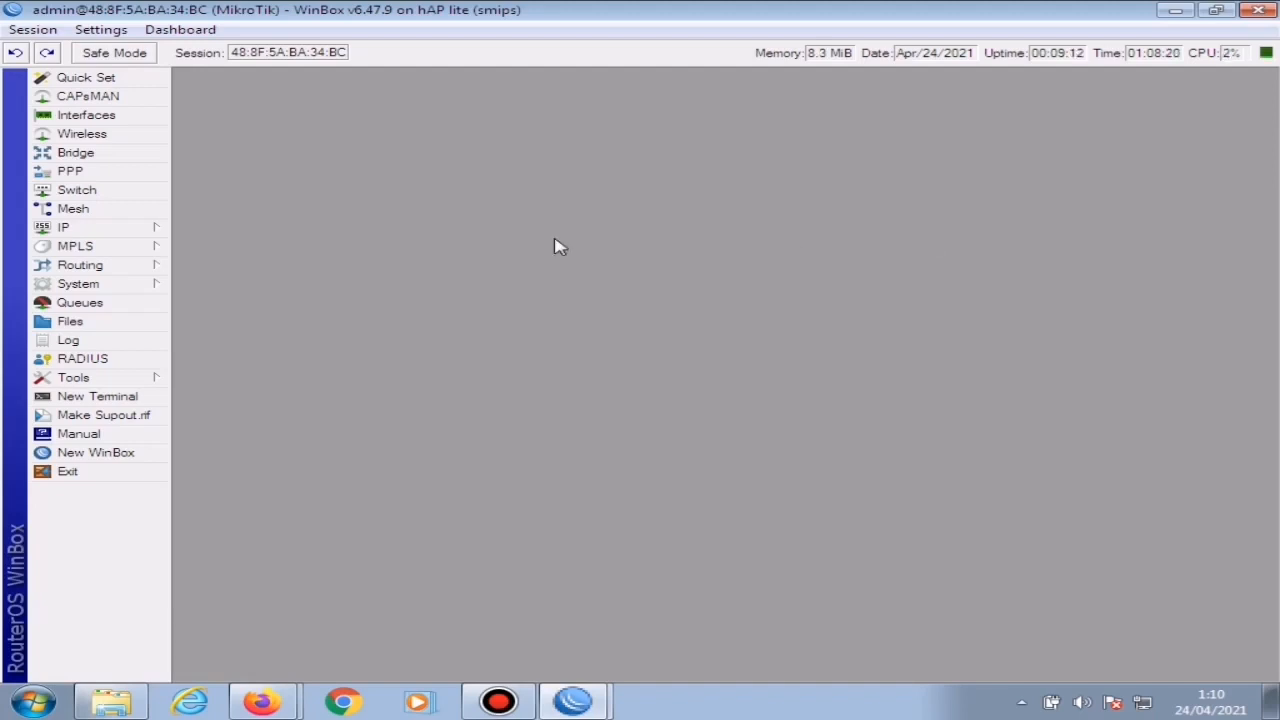
Step: Turn off time zone autodetection in the system clock, keeping the Asia/Jakarta time zone, and save
click(112, 291)
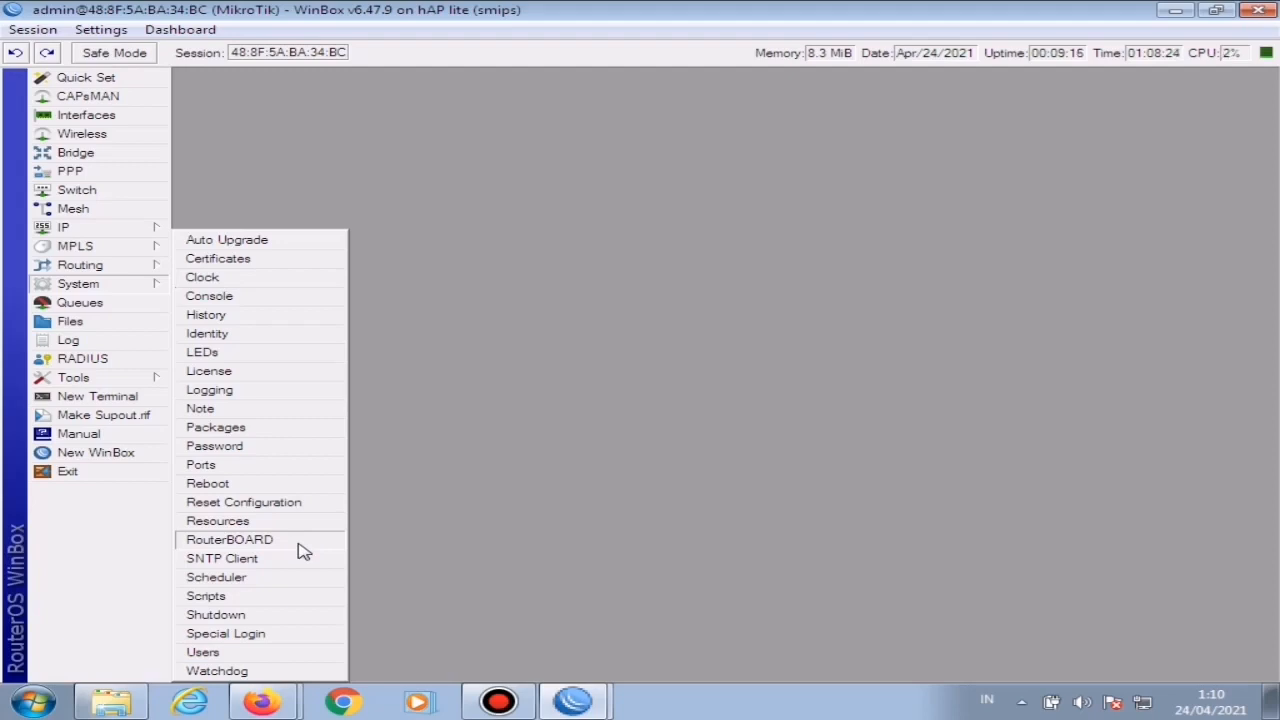
click(212, 278)
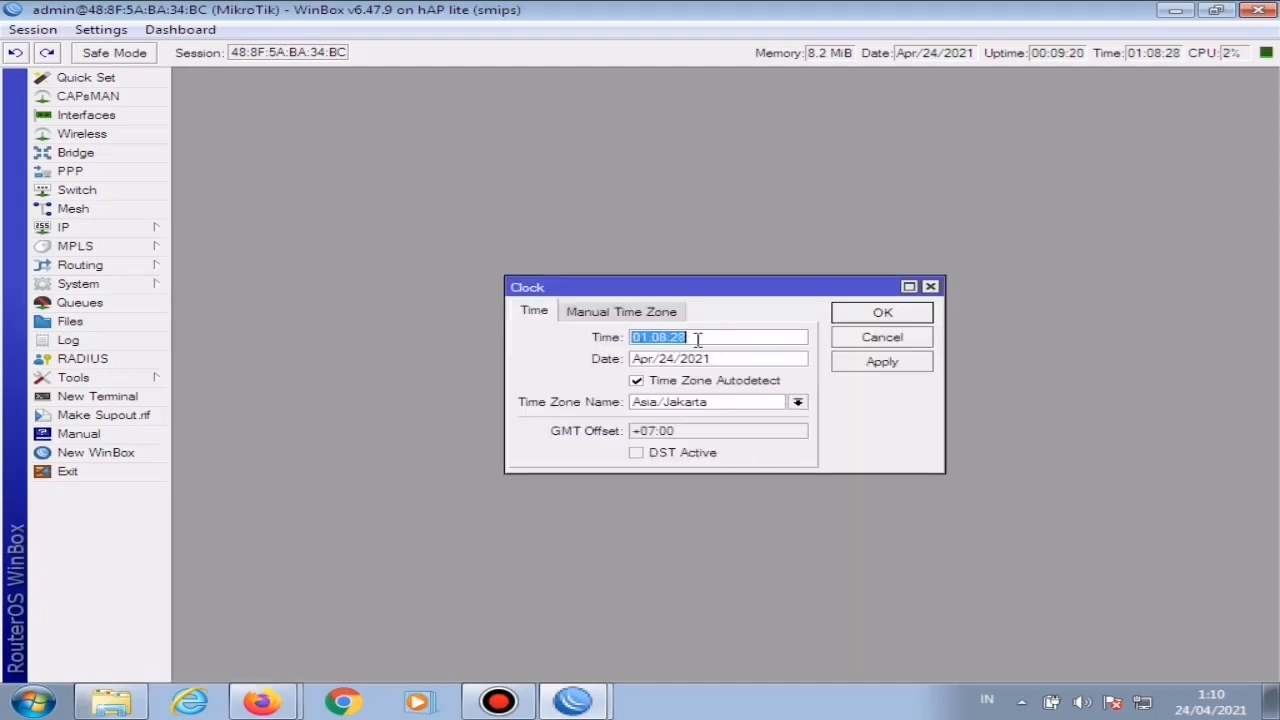
click(637, 382)
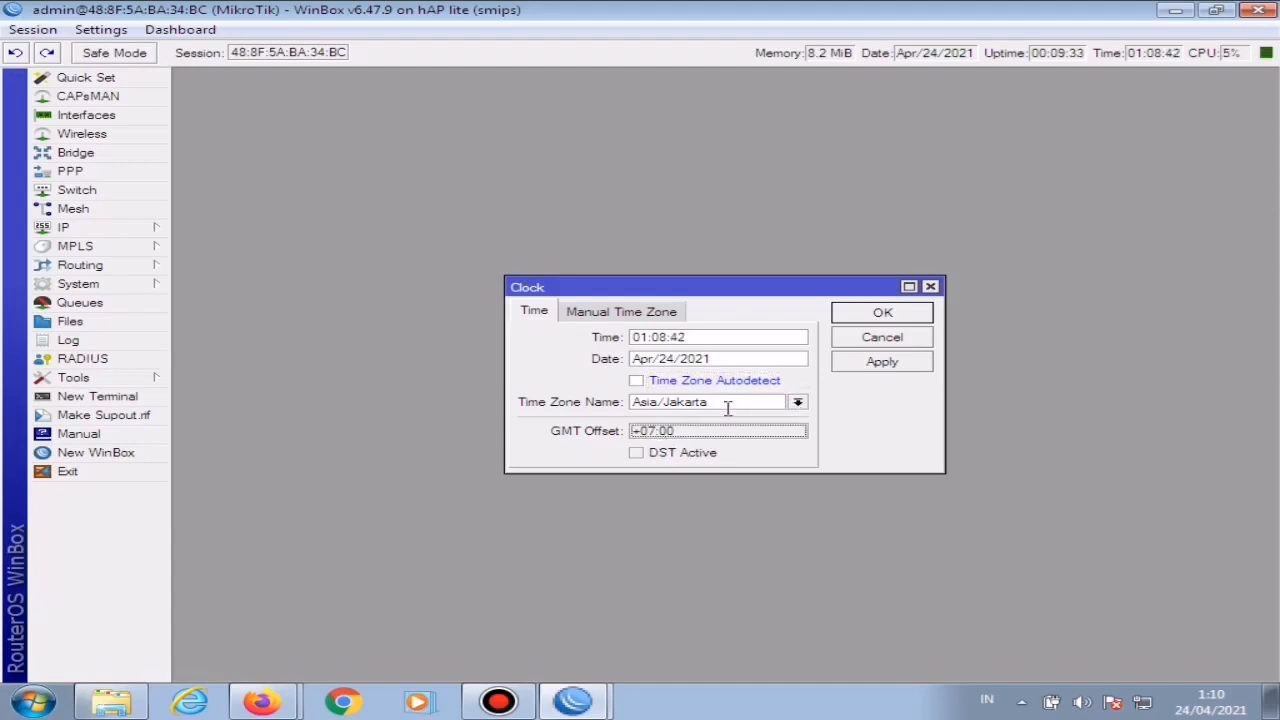
click(886, 366)
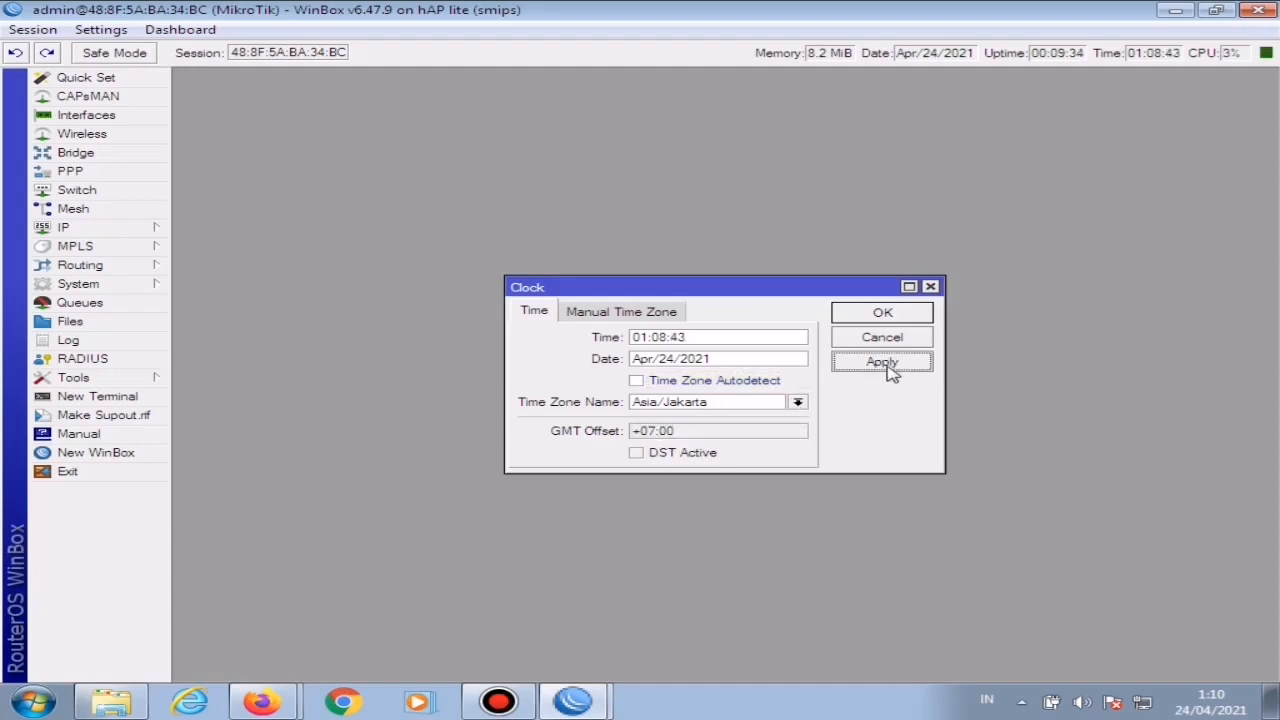
click(888, 313)
Step: Change the router's identity from the default to the owner's name and save it
click(127, 289)
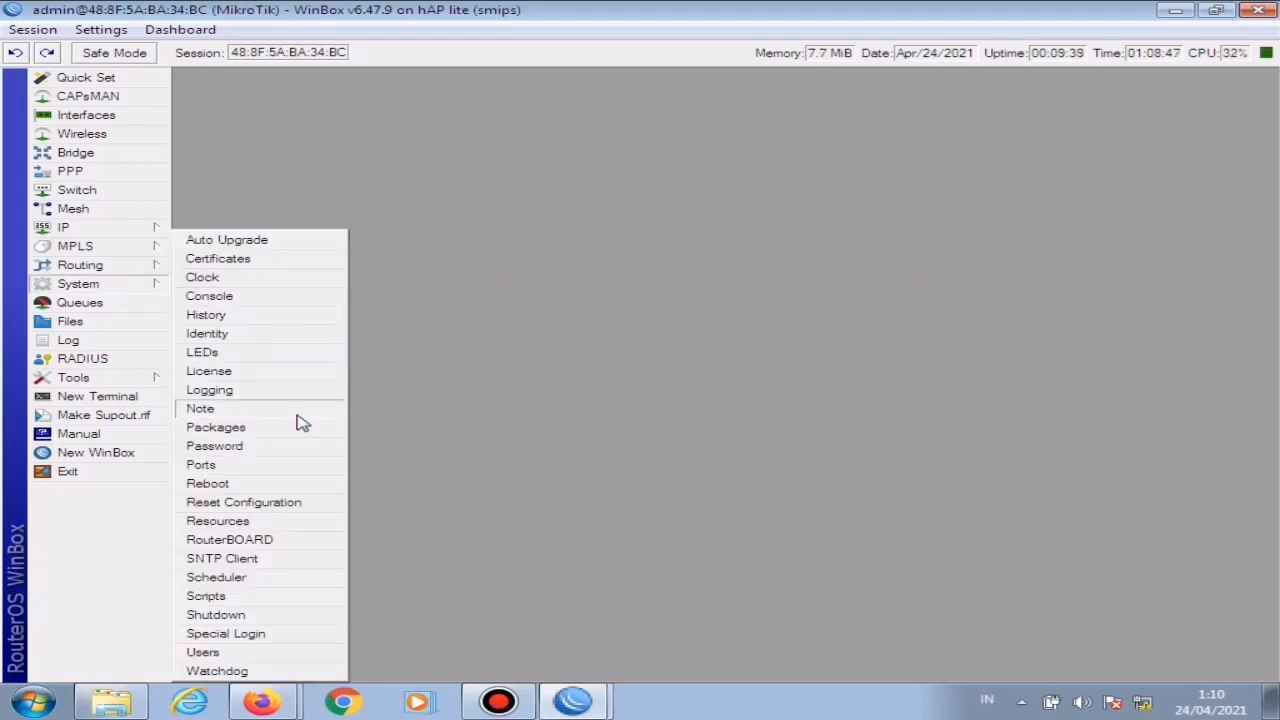
click(222, 334)
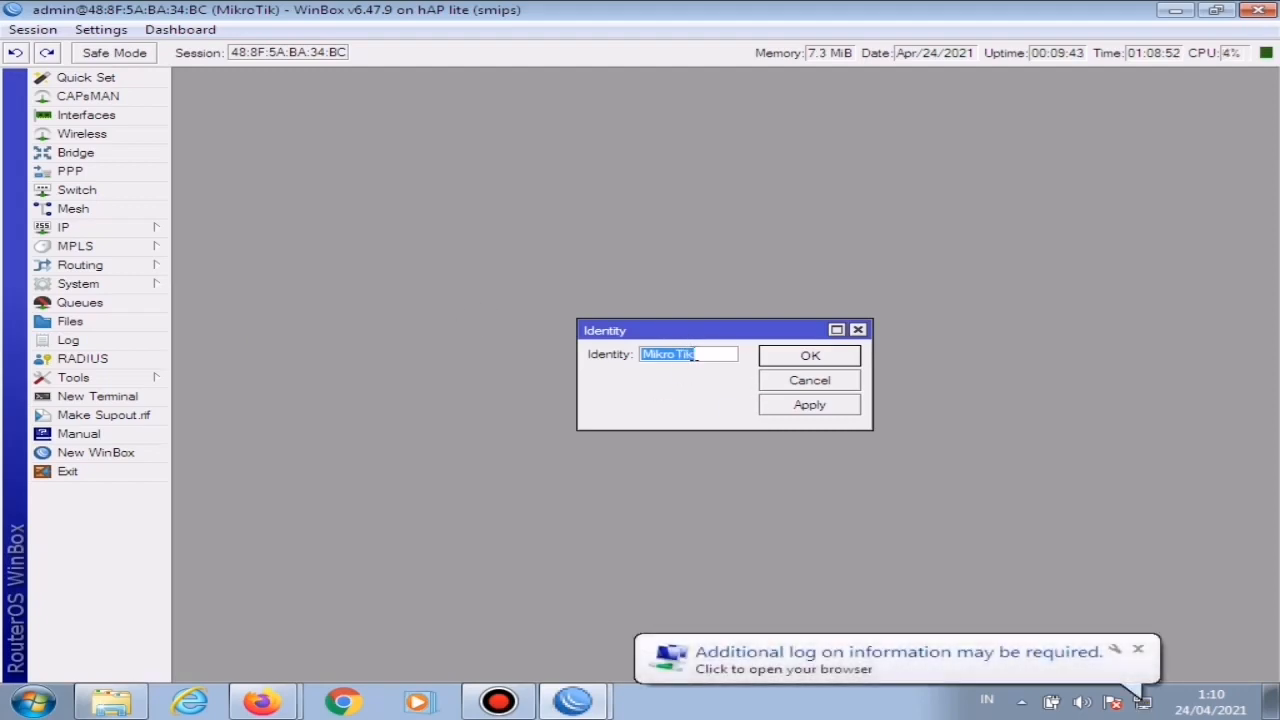
click(712, 357)
drag(711, 357, 645, 355)
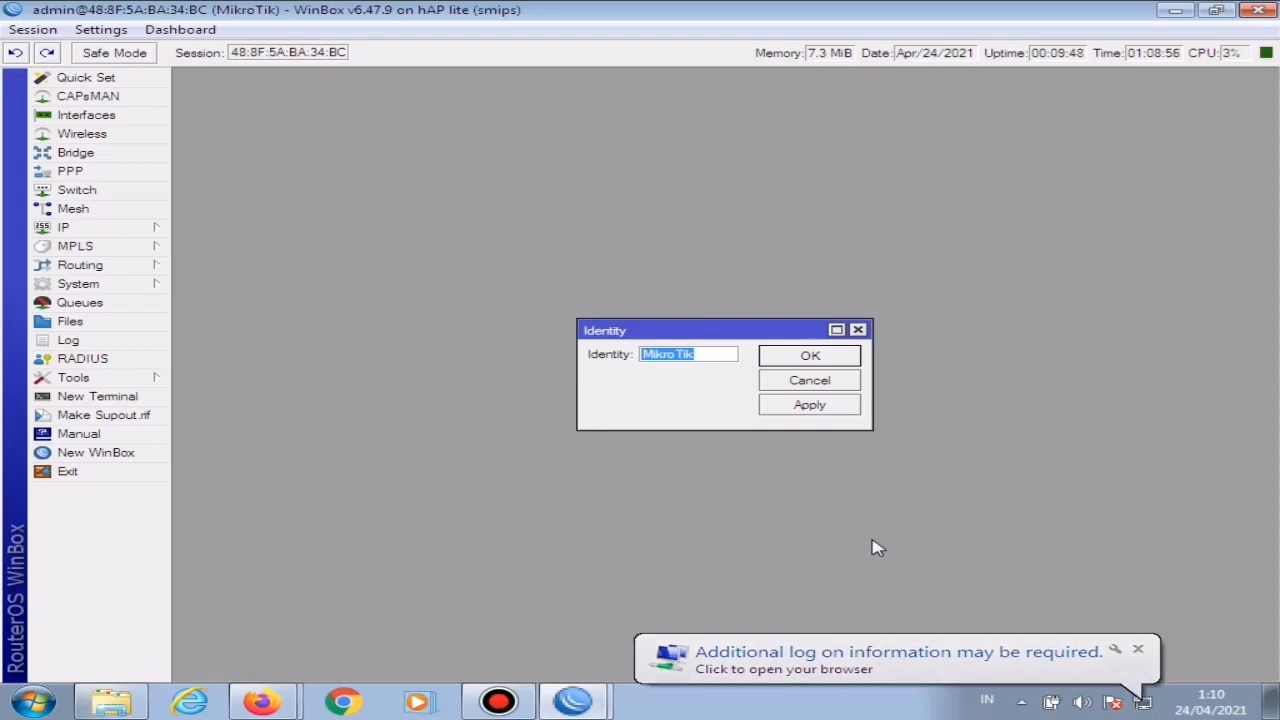
key(BackSpace)
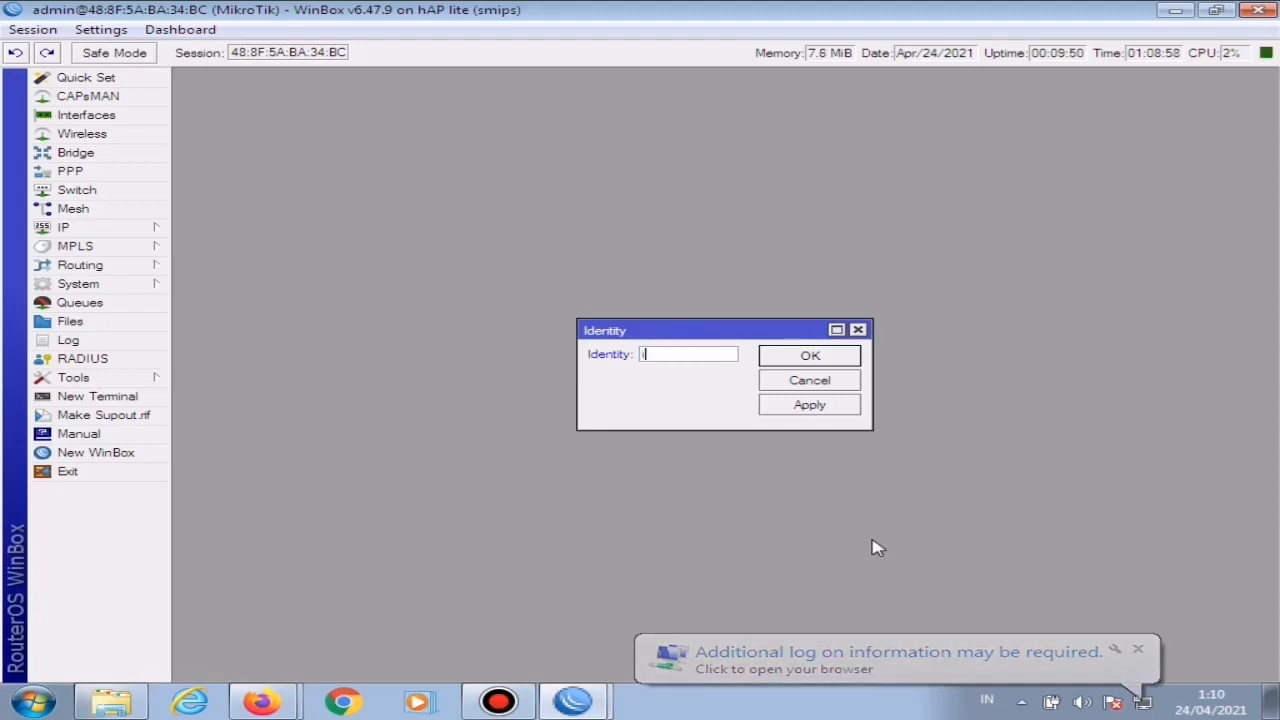
text(irwan)
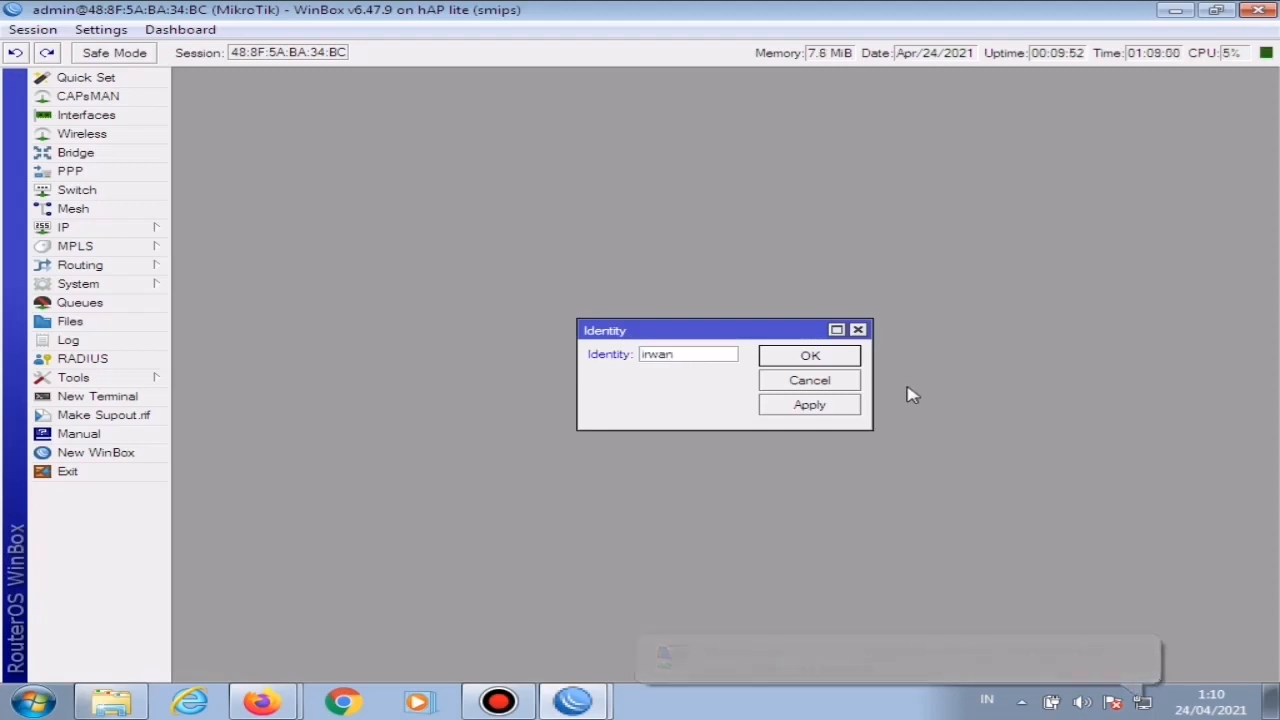
click(797, 407)
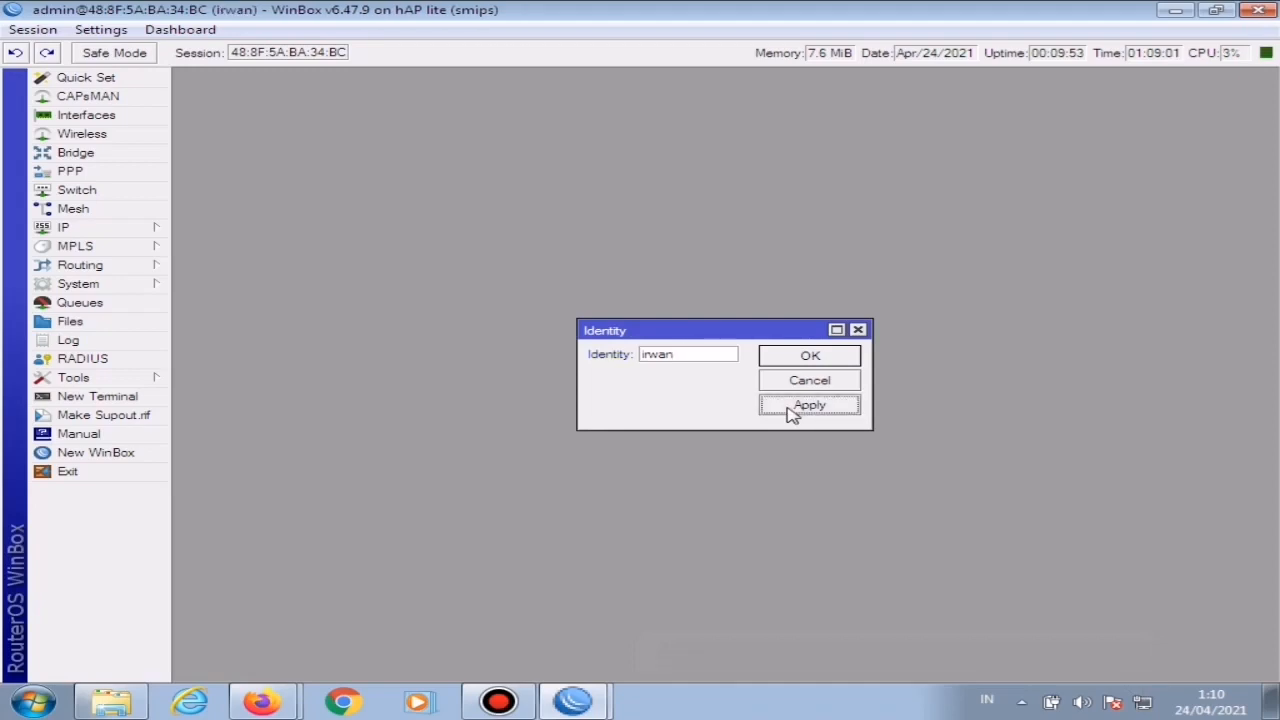
click(812, 357)
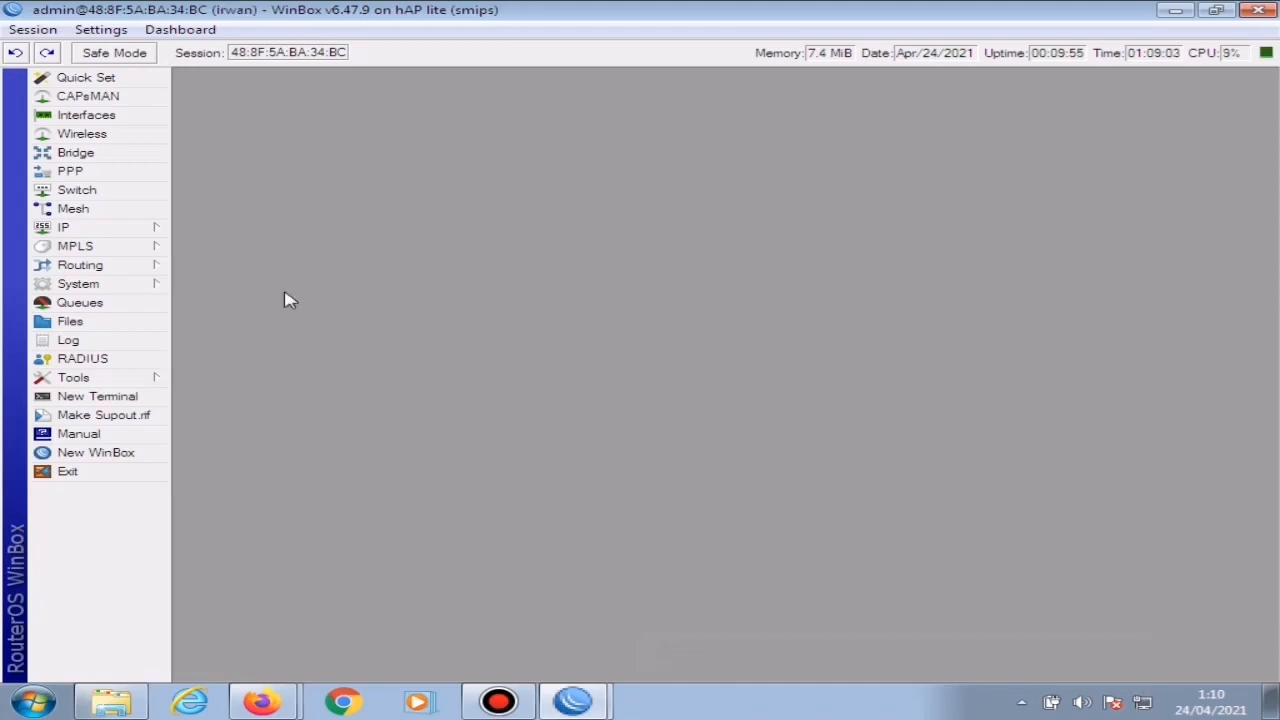
Step: Create a new router user with the owner's name and assign it to the full group
click(100, 289)
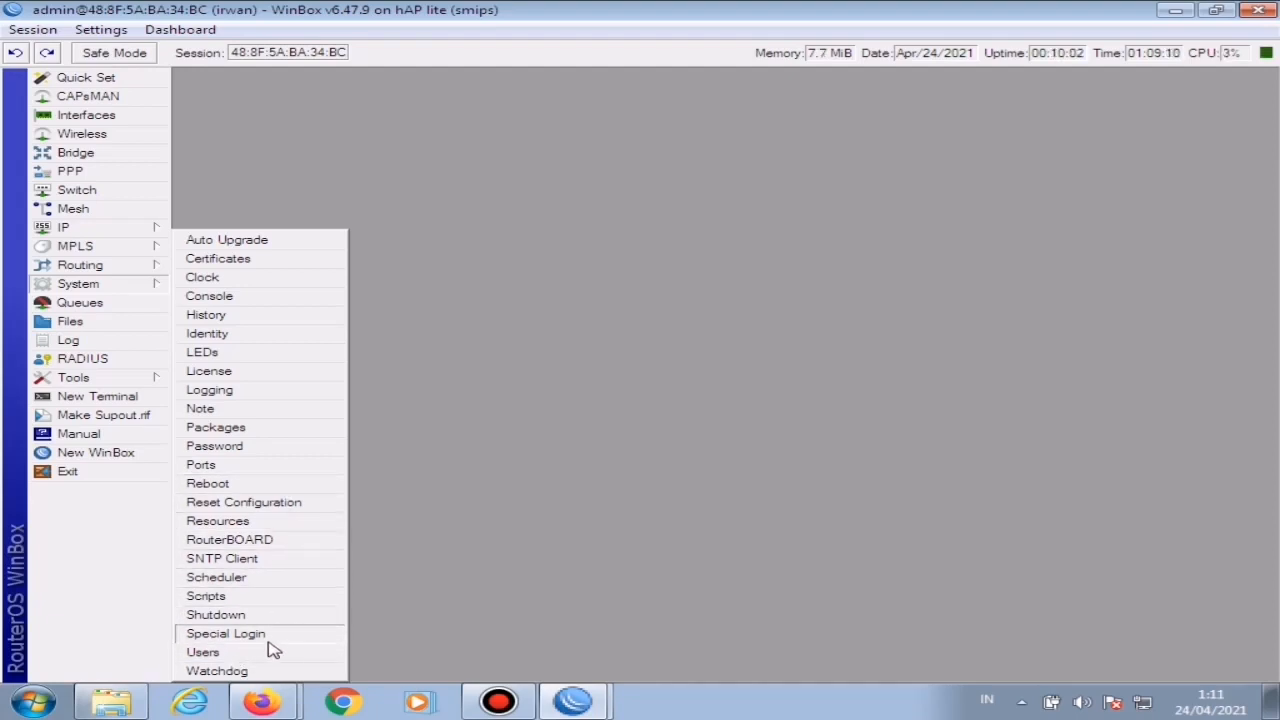
click(204, 653)
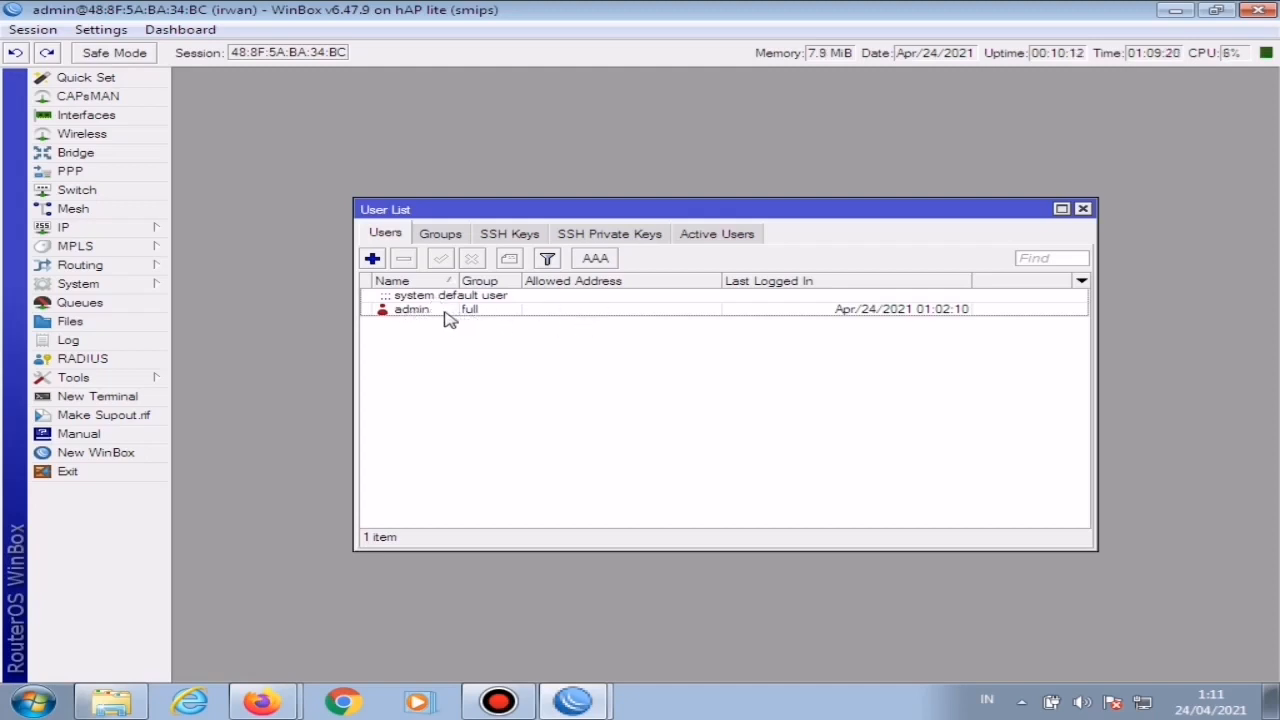
click(372, 258)
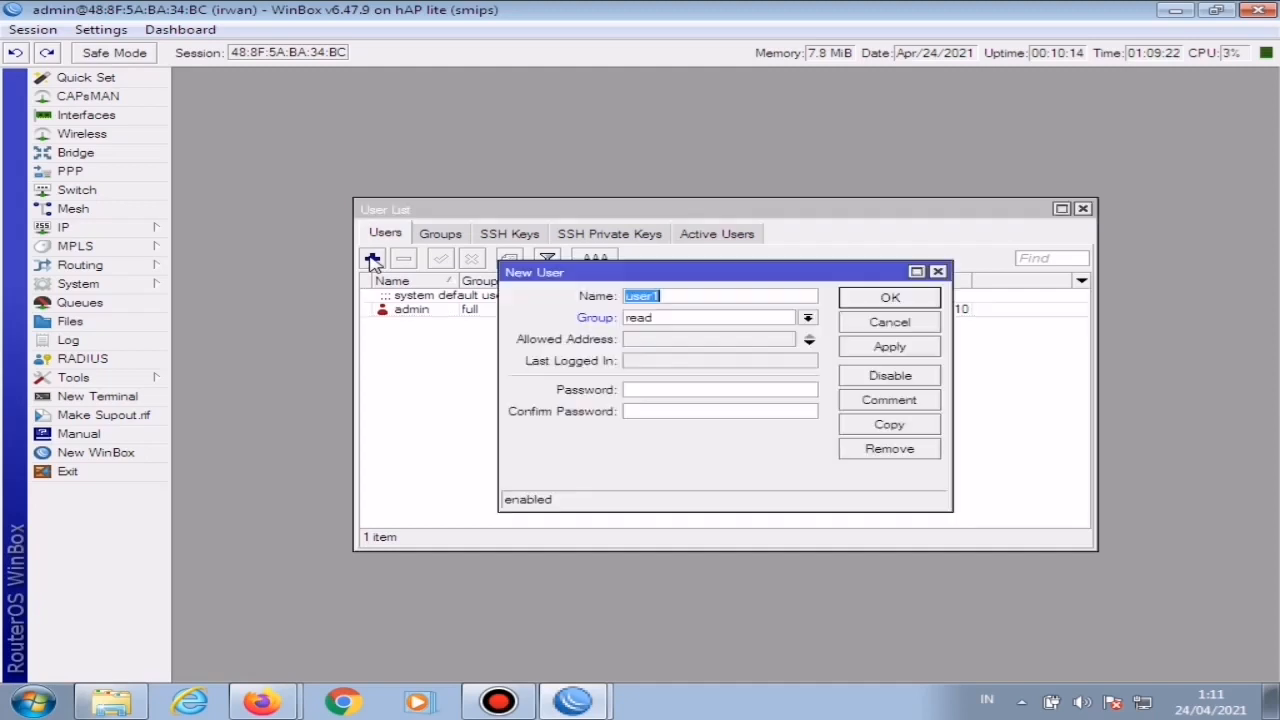
key(BackSpace)
text(irwan)
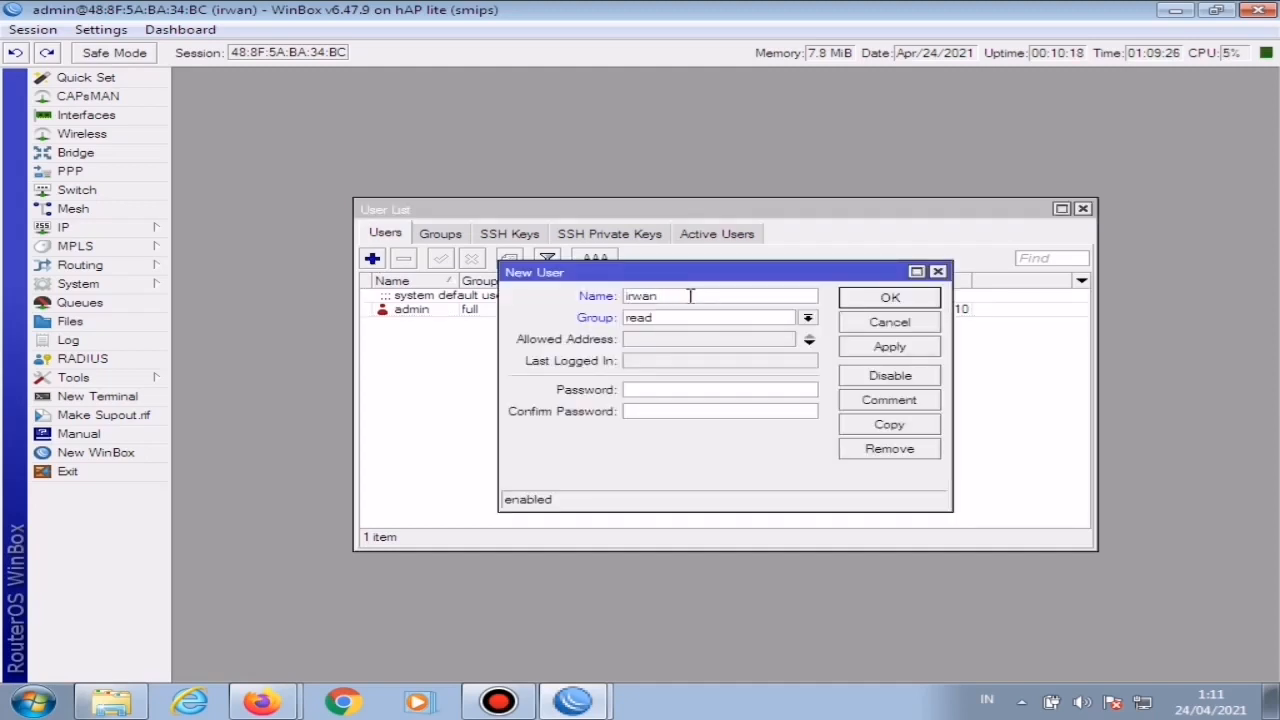
key(Tab)
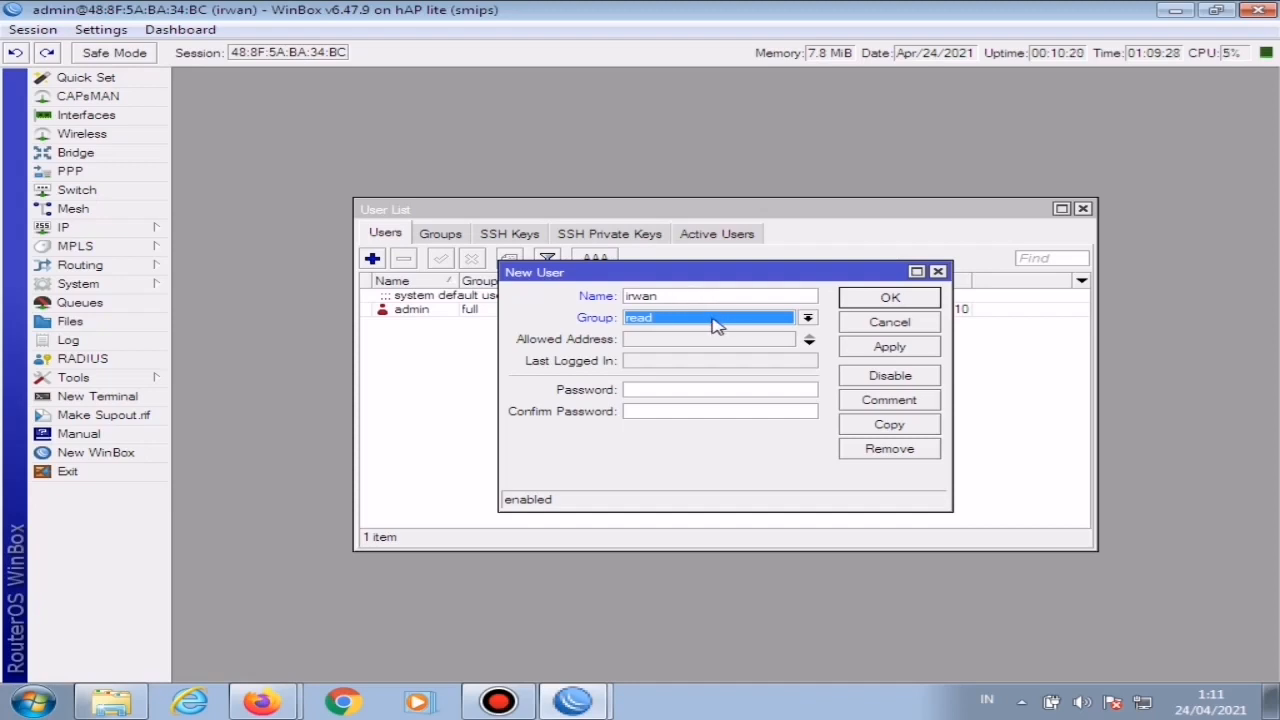
click(714, 320)
click(686, 341)
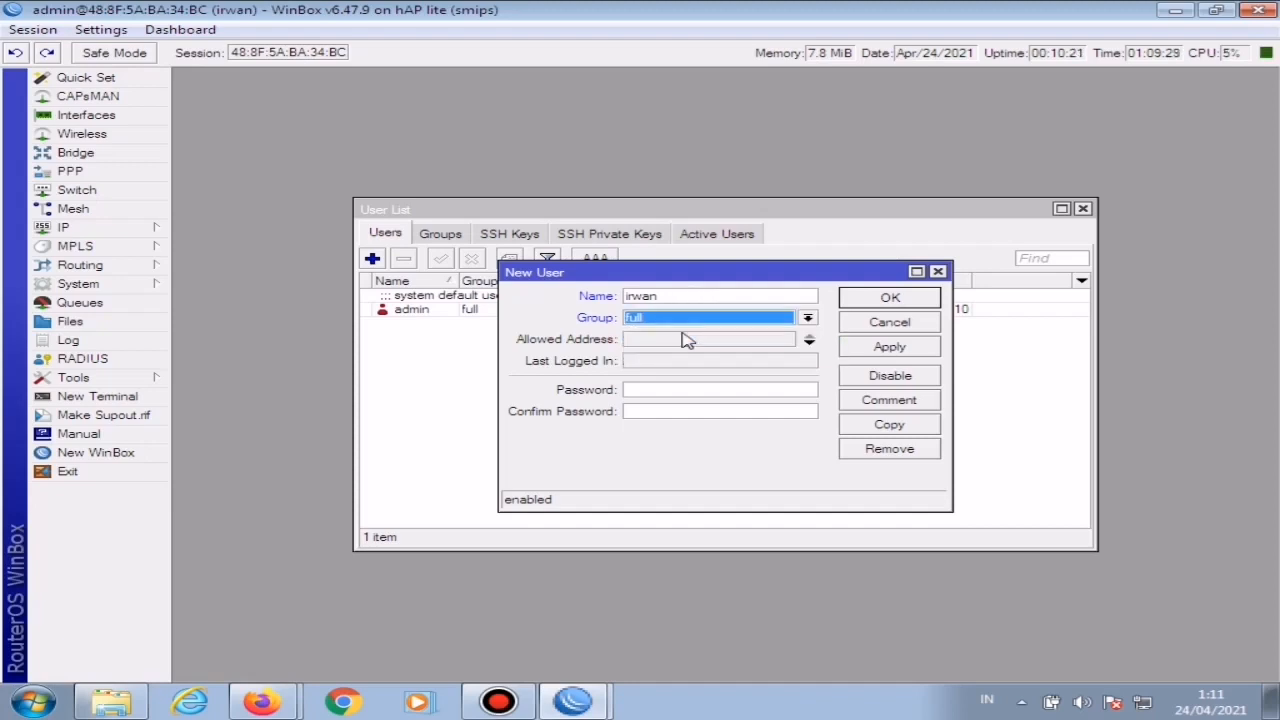
Step: Enter and confirm the password for the new router user, and save the account
click(661, 389)
text(****)
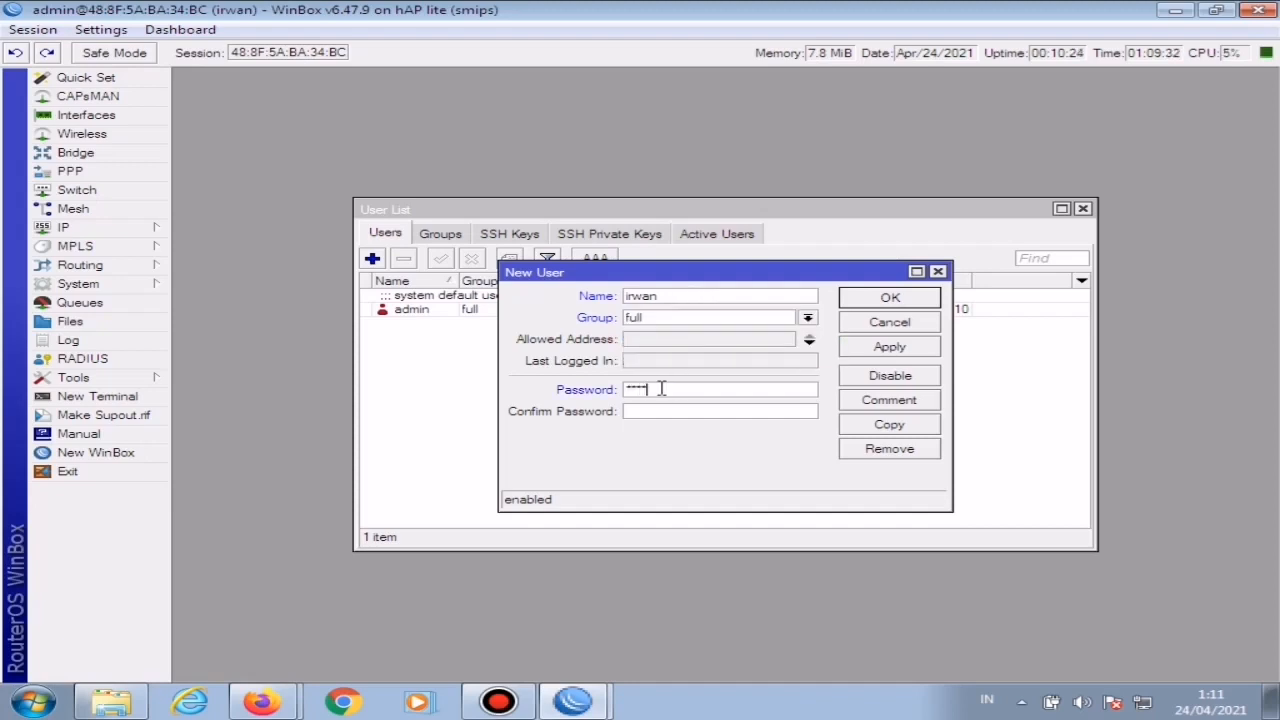
key(Tab)
text(***)
click(890, 350)
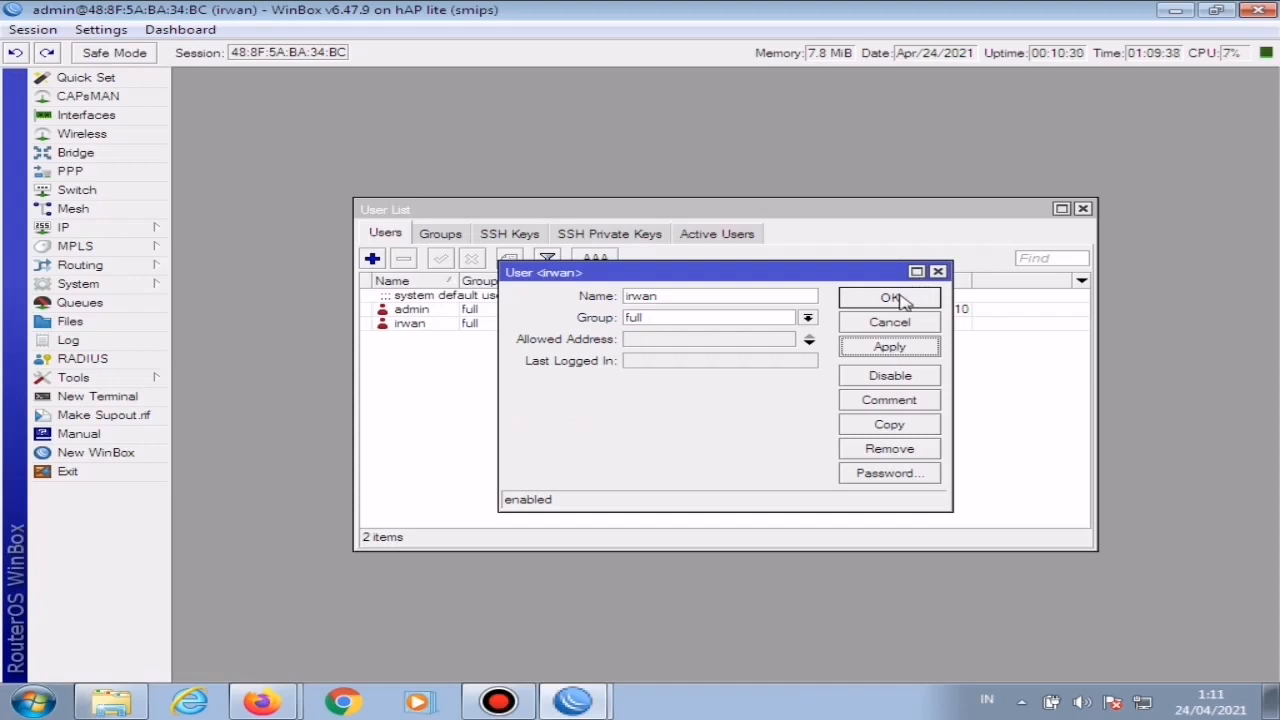
click(889, 298)
Step: Remove the default admin account from the router's users and close the user list
click(490, 308)
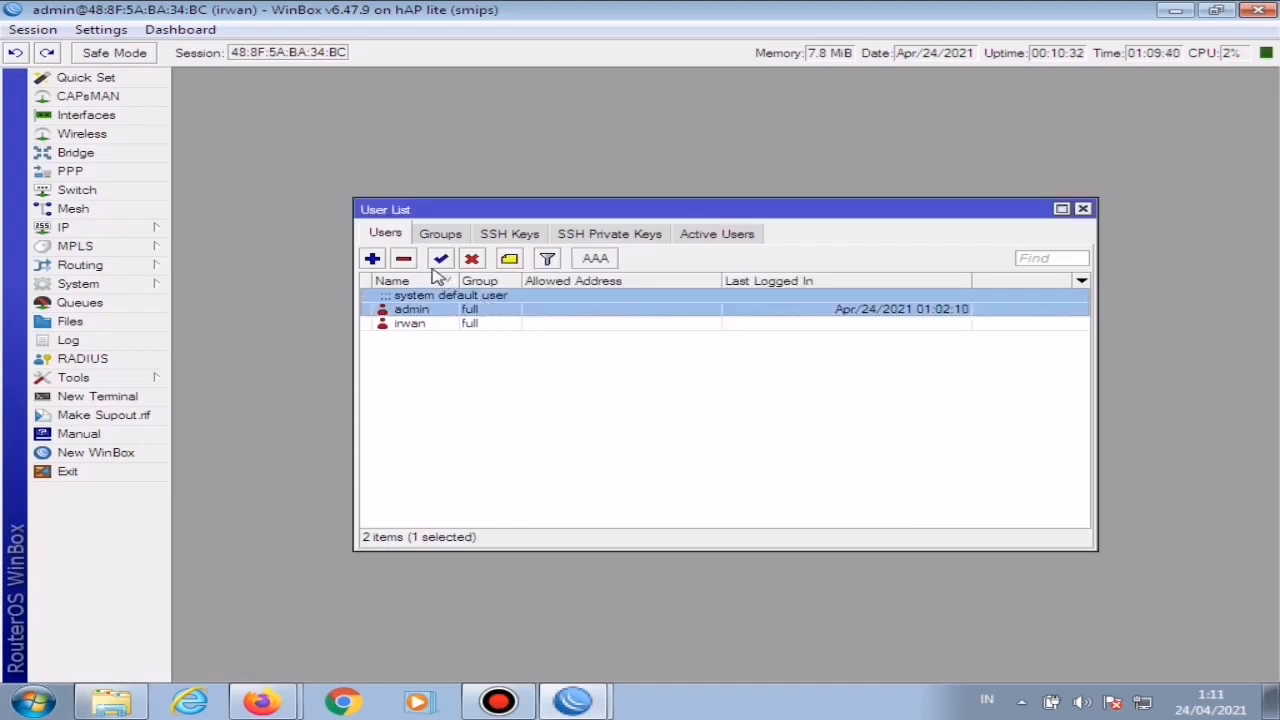
click(404, 260)
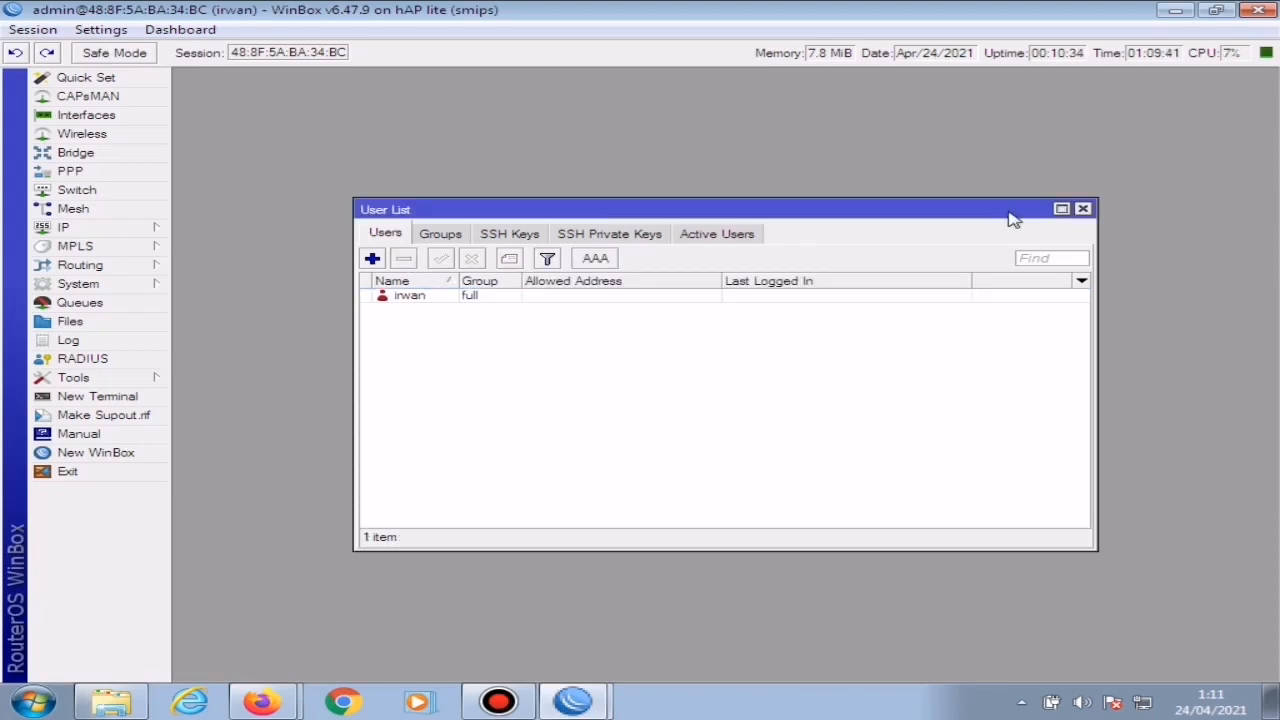
click(1084, 209)
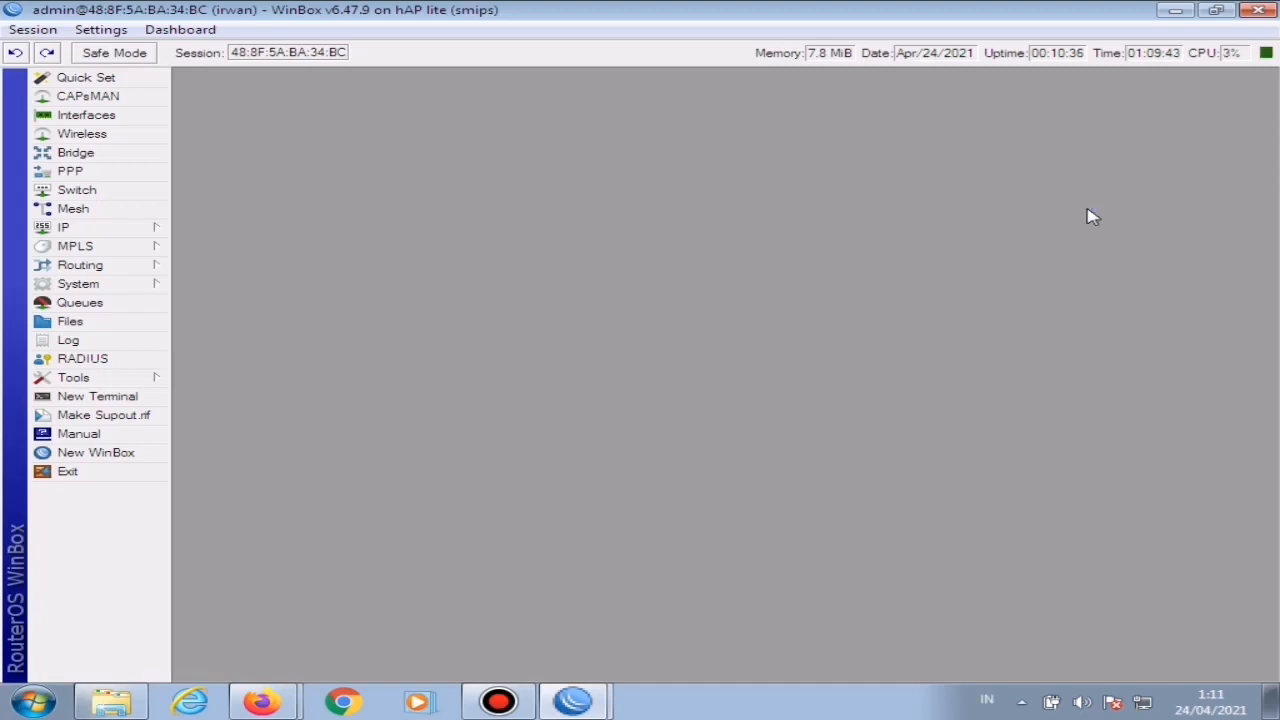
Step: Create a new scheduler entry on the router and name it jadwal reboot
click(89, 286)
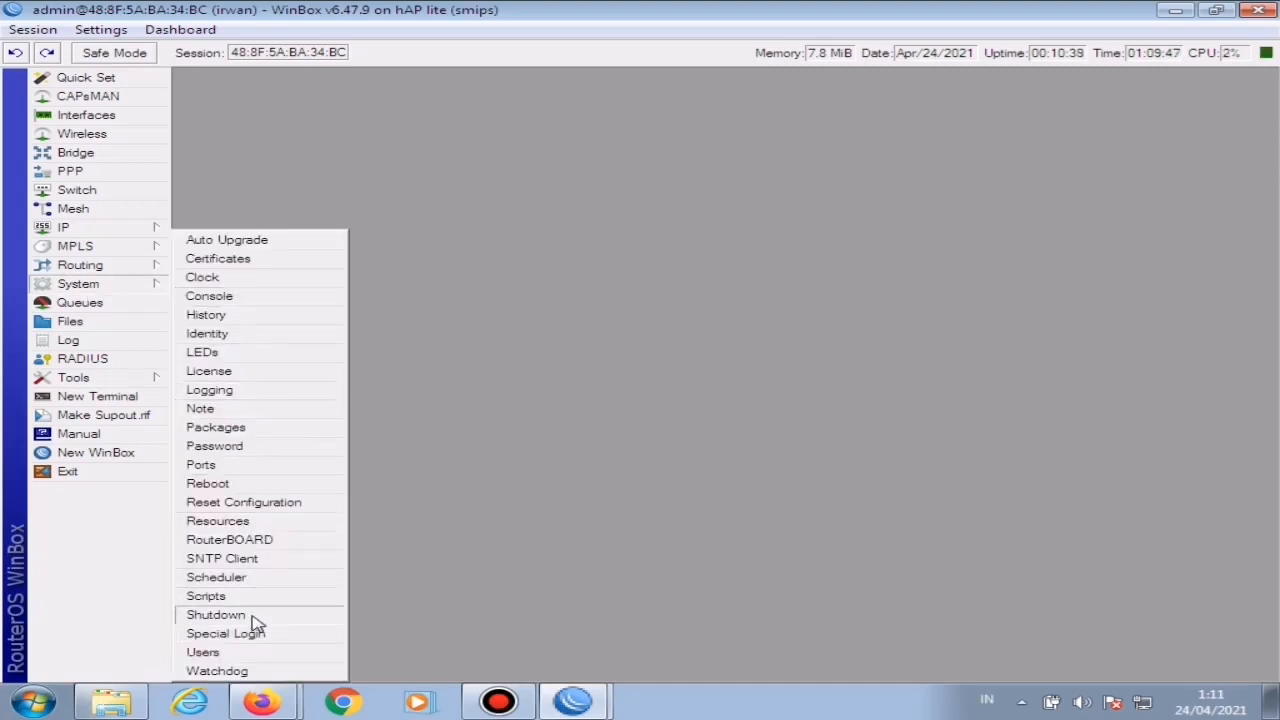
click(264, 580)
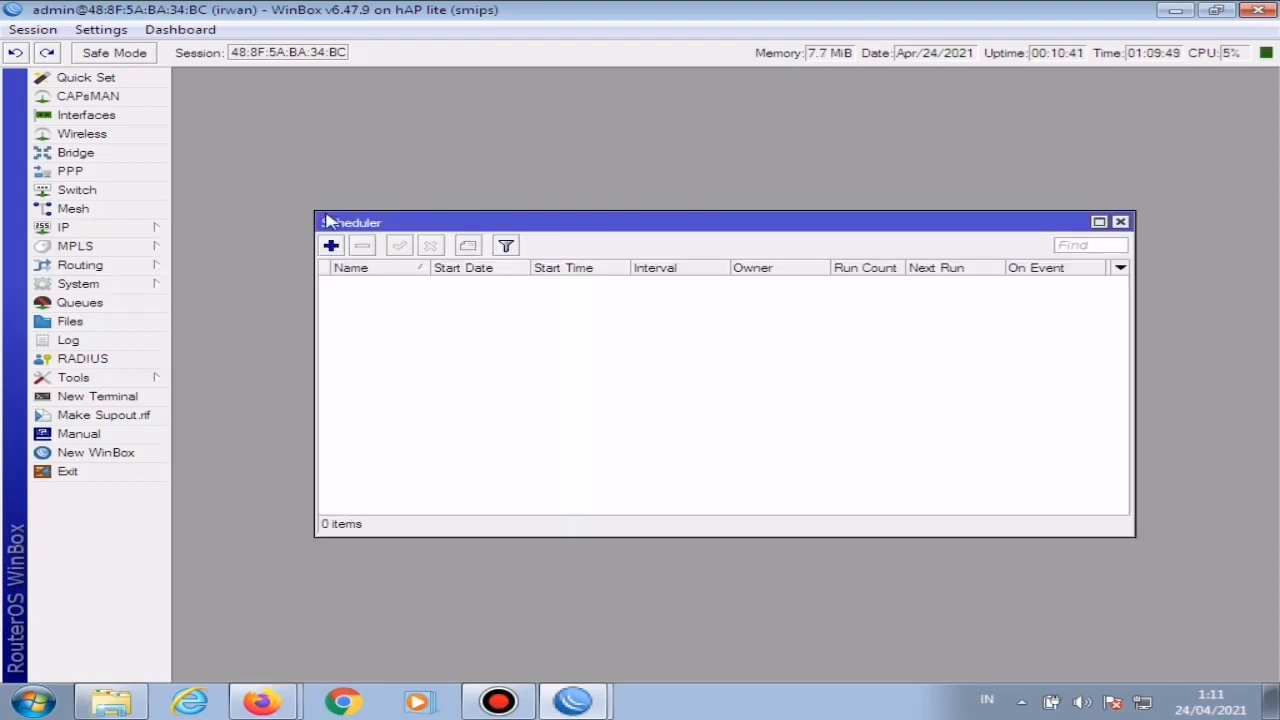
click(331, 245)
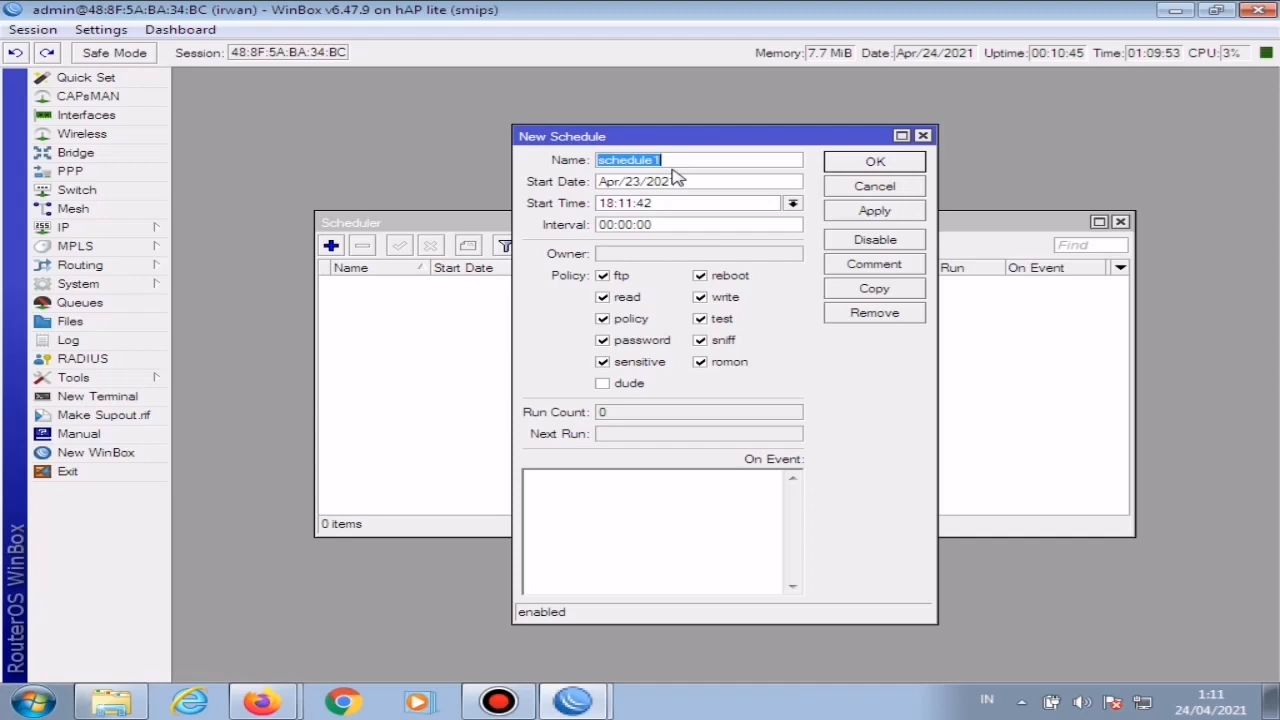
key(BackSpace)
text(jadr)
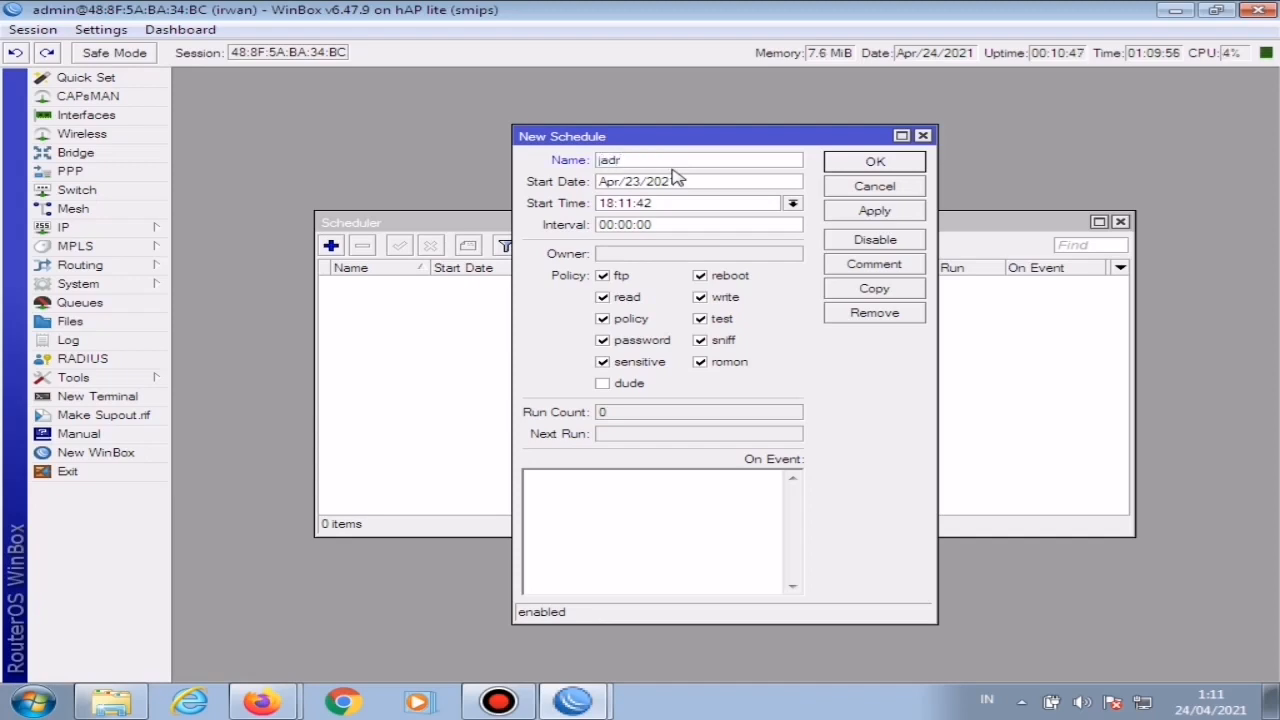
key(BackSpace)
text(wal reboot)
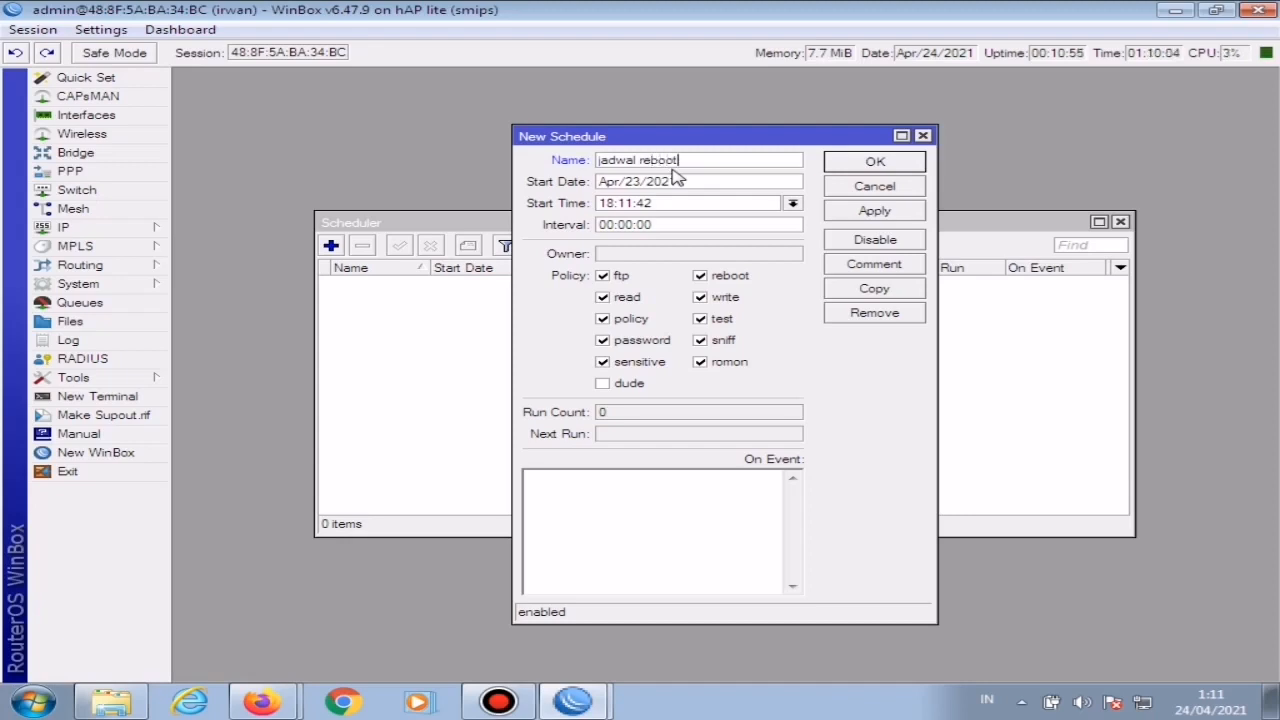
Step: Set the reboot schedule's start time to 00:00:00 and its interval to 12:00:00
click(615, 203)
key(BackSpace)
key(BackSpace)
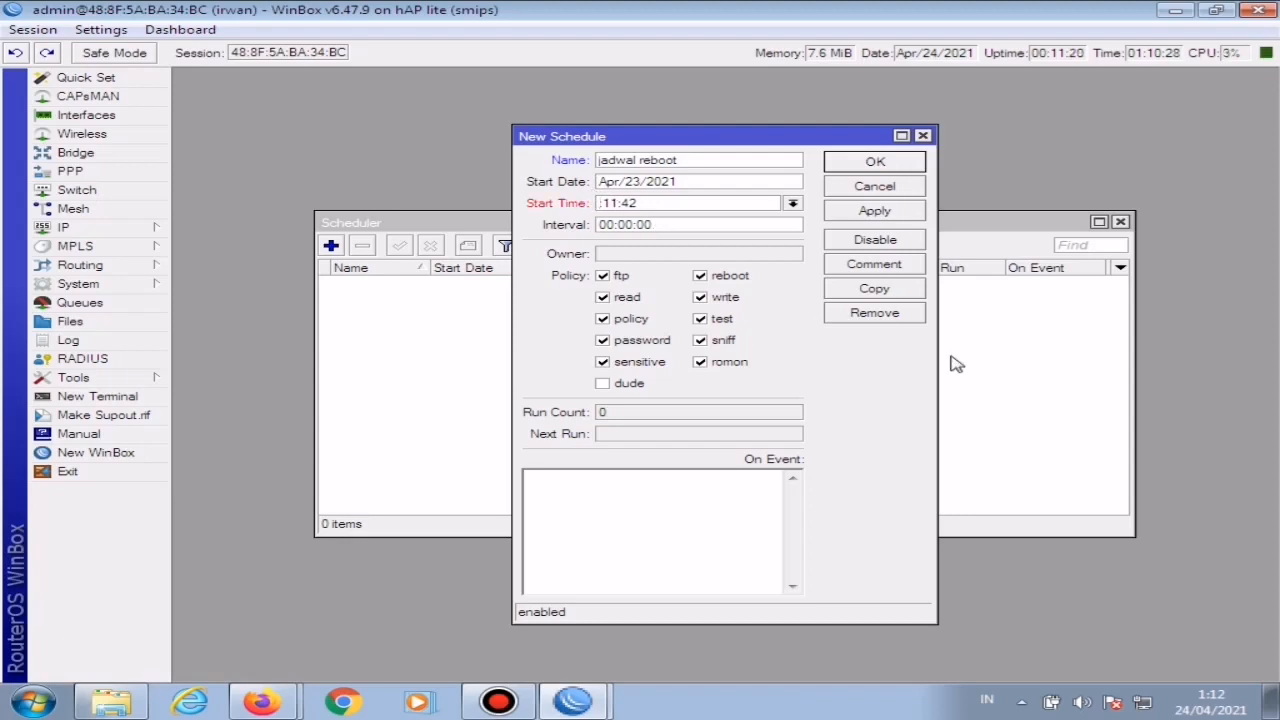
text(00)
key(Right)
key(Right)
key(BackSpace)
key(BackSpace)
text(00)
key(BackSpace)
key(BackSpace)
text(00)
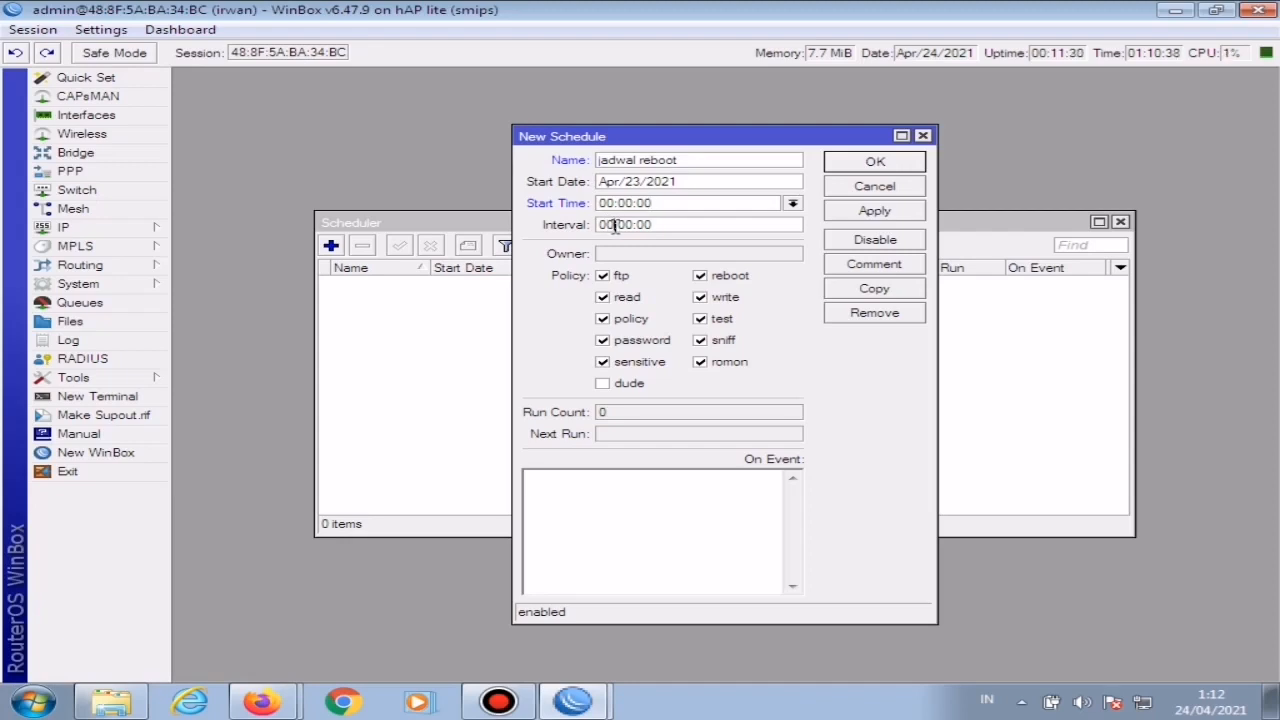
drag(611, 226, 585, 232)
text(12)
Step: Enter /system reboot as the schedule's On Event command, save the entry and close the scheduler
text(/)
text(system)
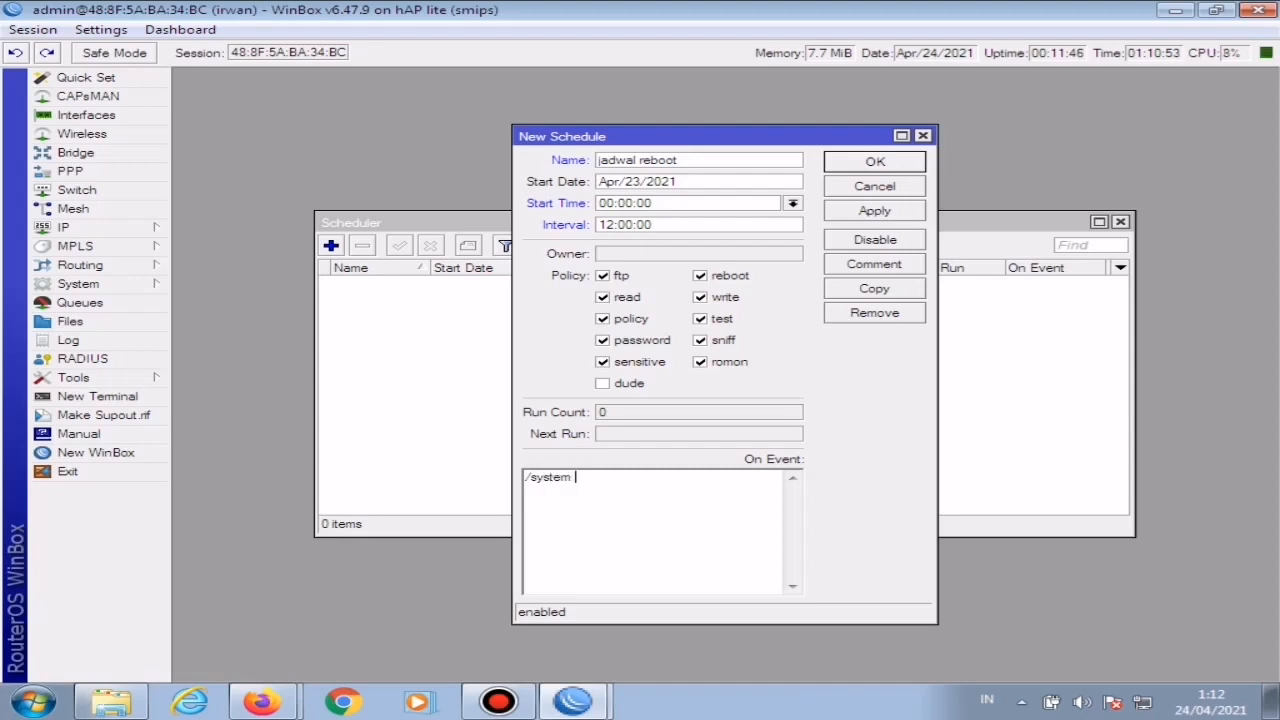
text( reboot)
click(883, 209)
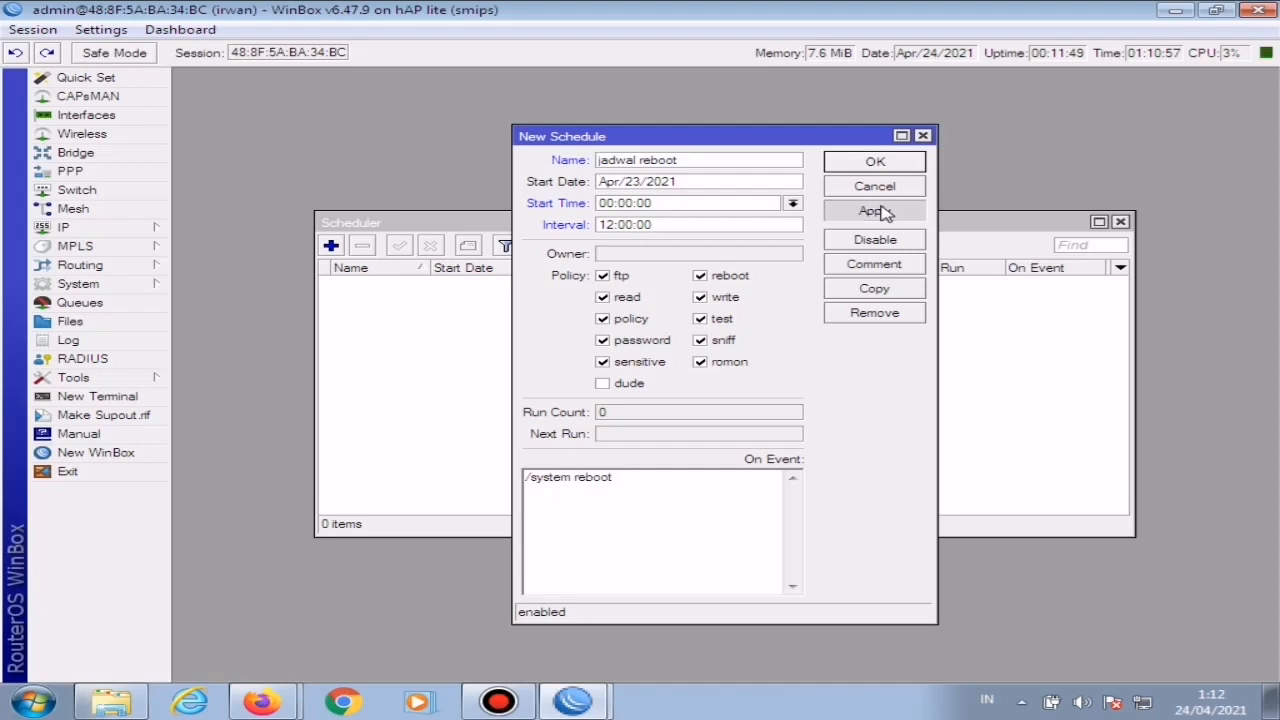
click(880, 164)
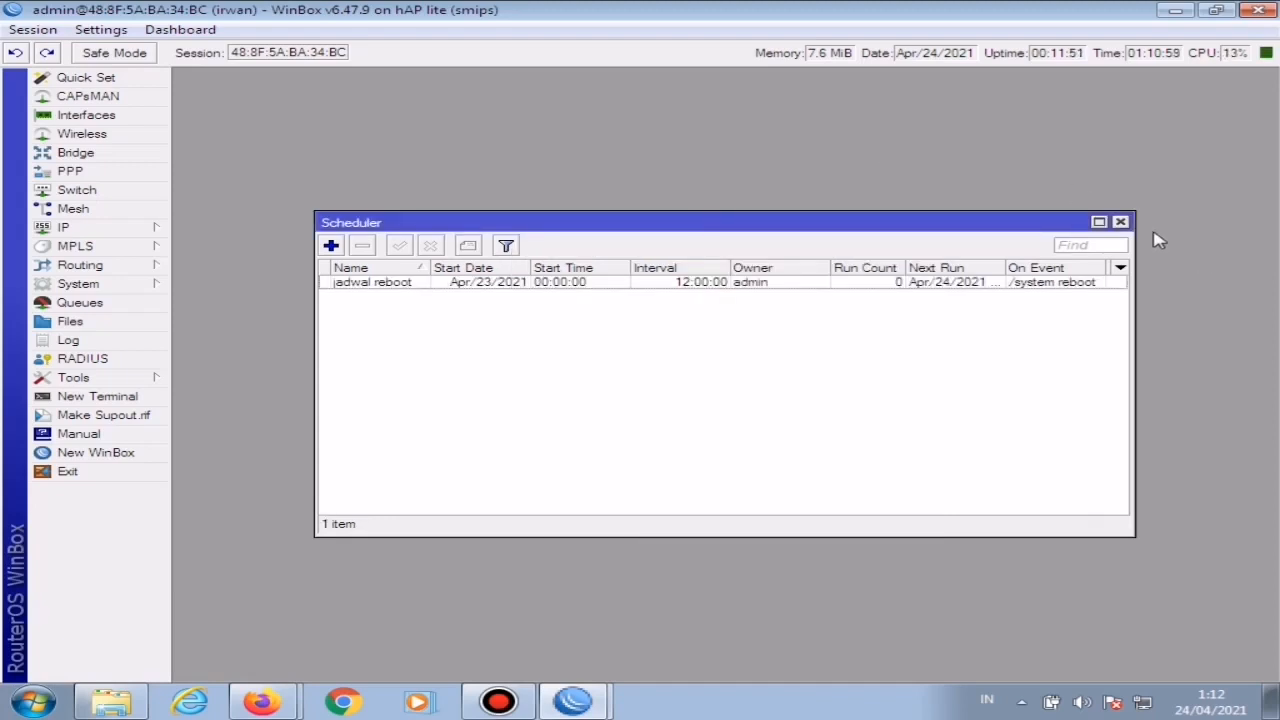
click(1121, 222)
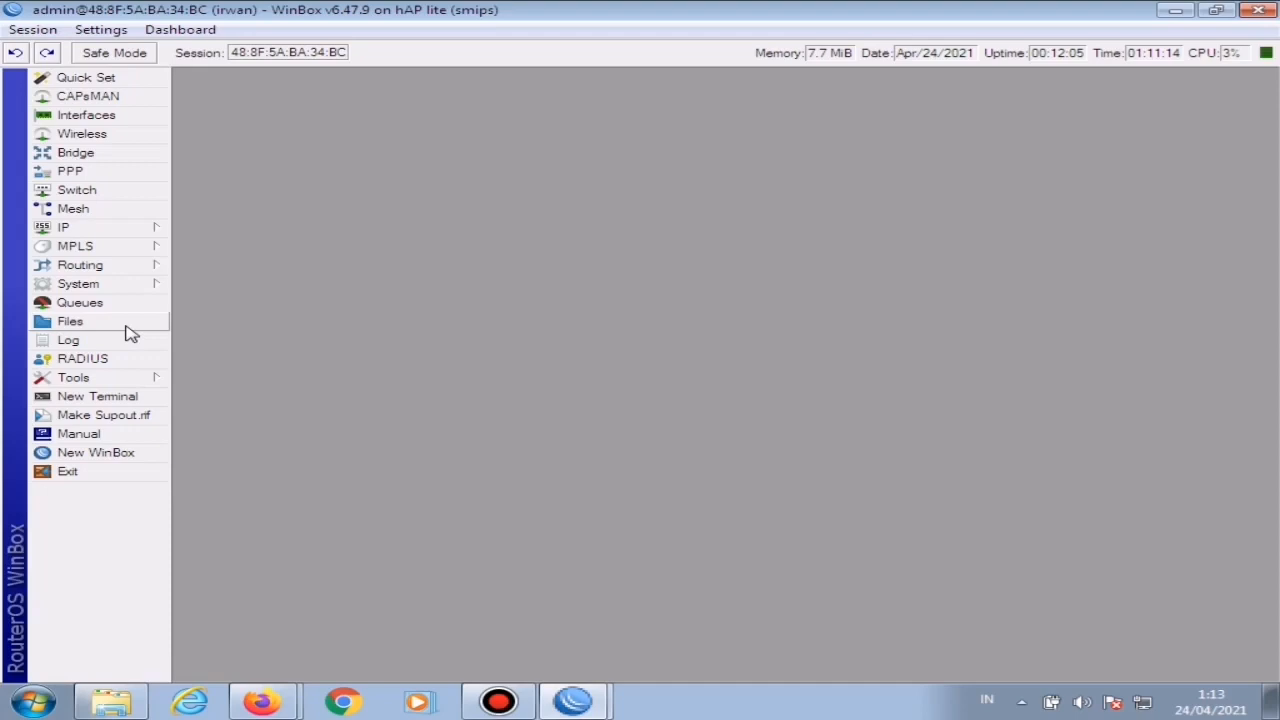
Step: Reboot the router and check the computer's network connection status
click(40, 33)
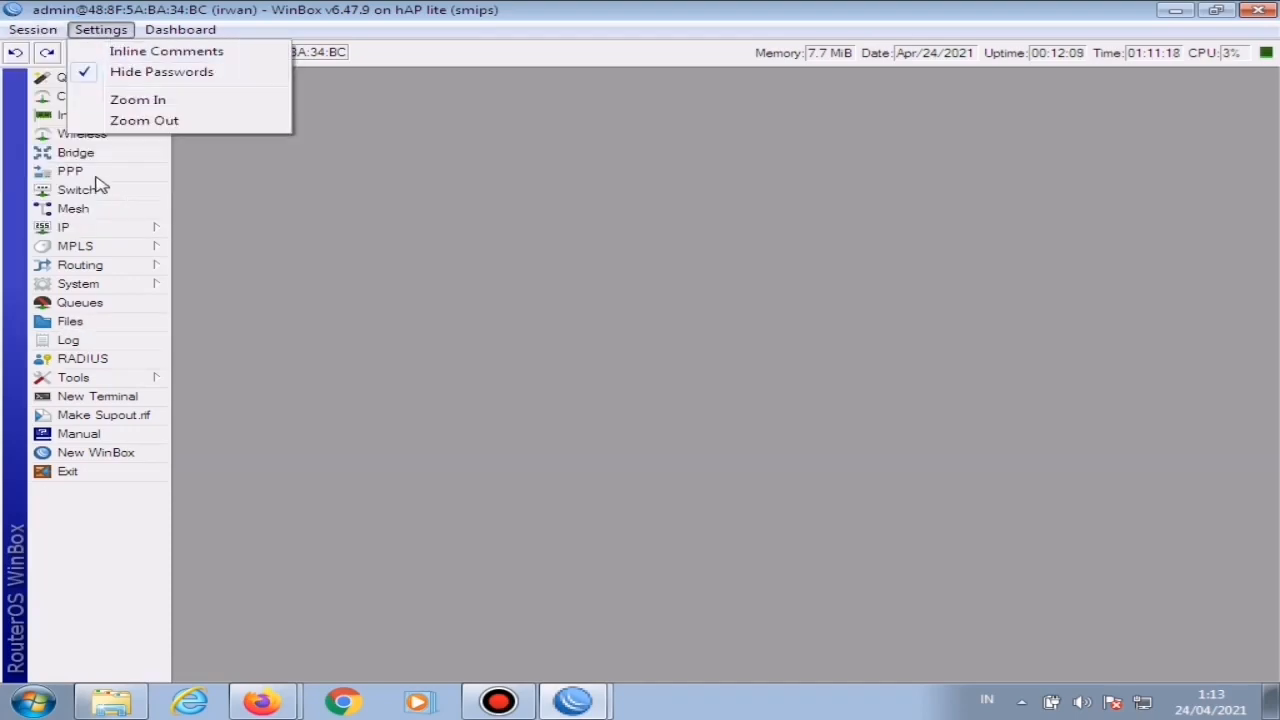
mouse_move(28, 30)
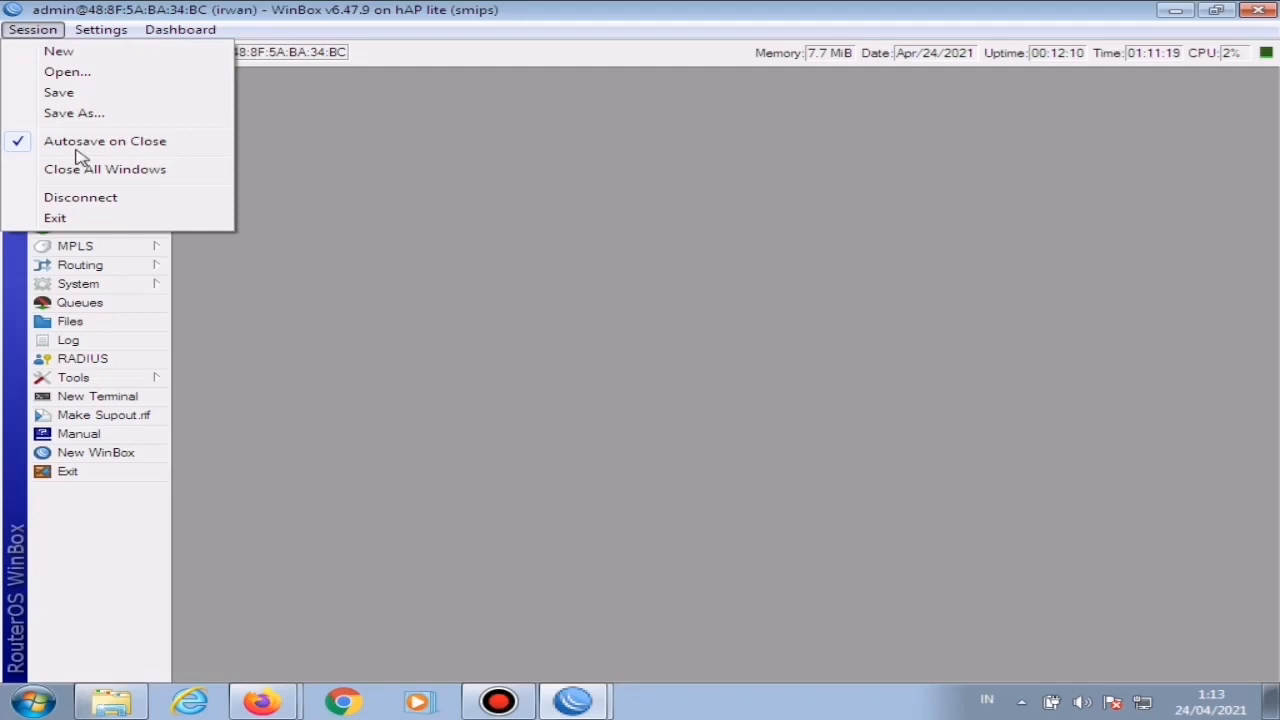
click(104, 285)
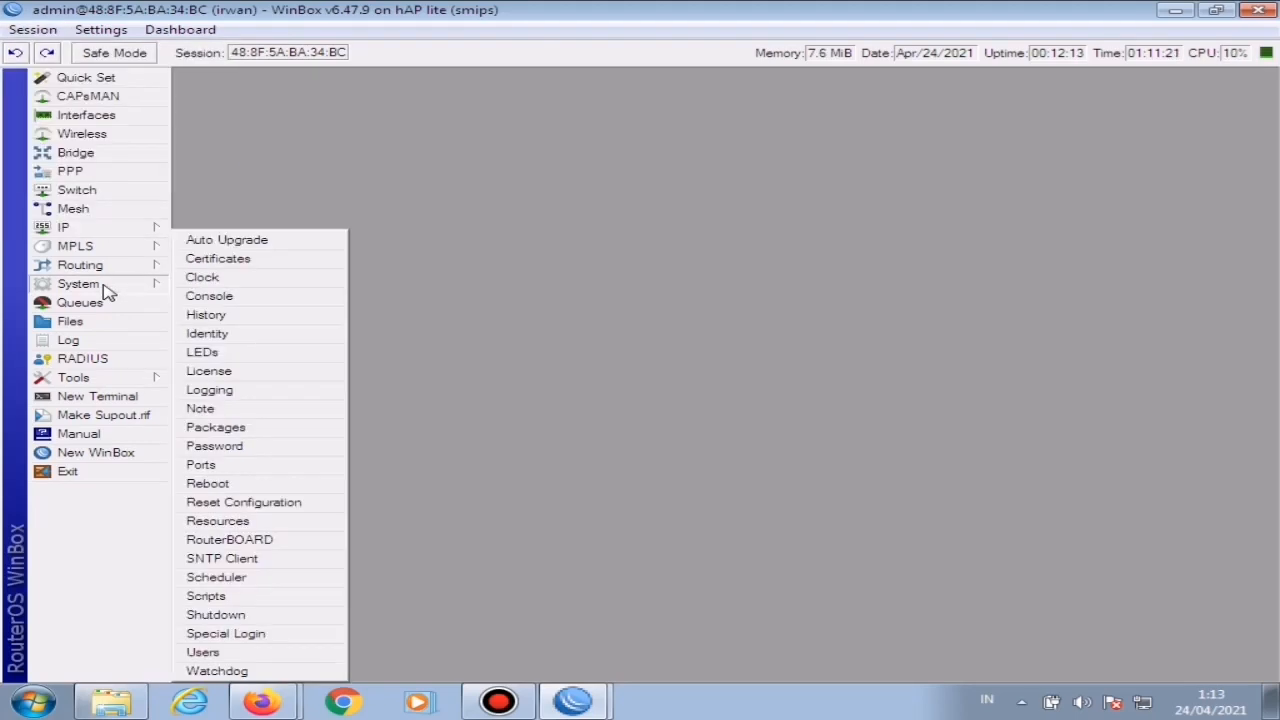
click(224, 484)
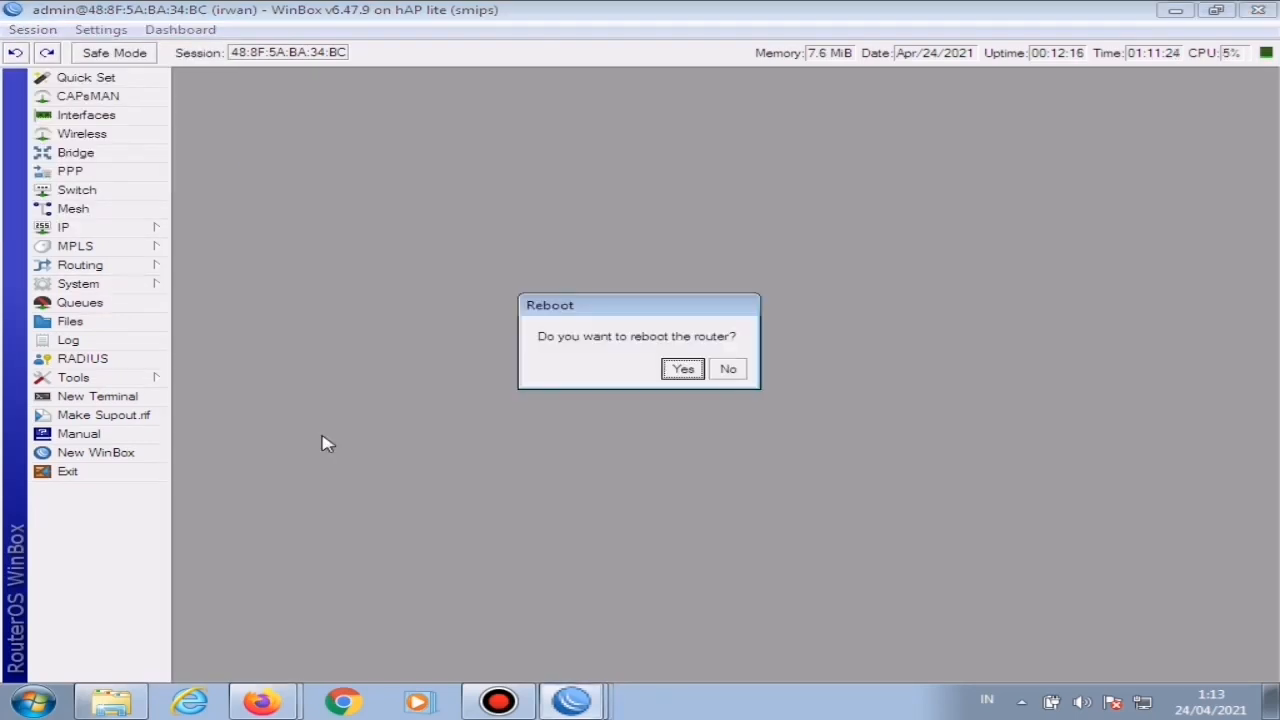
click(683, 369)
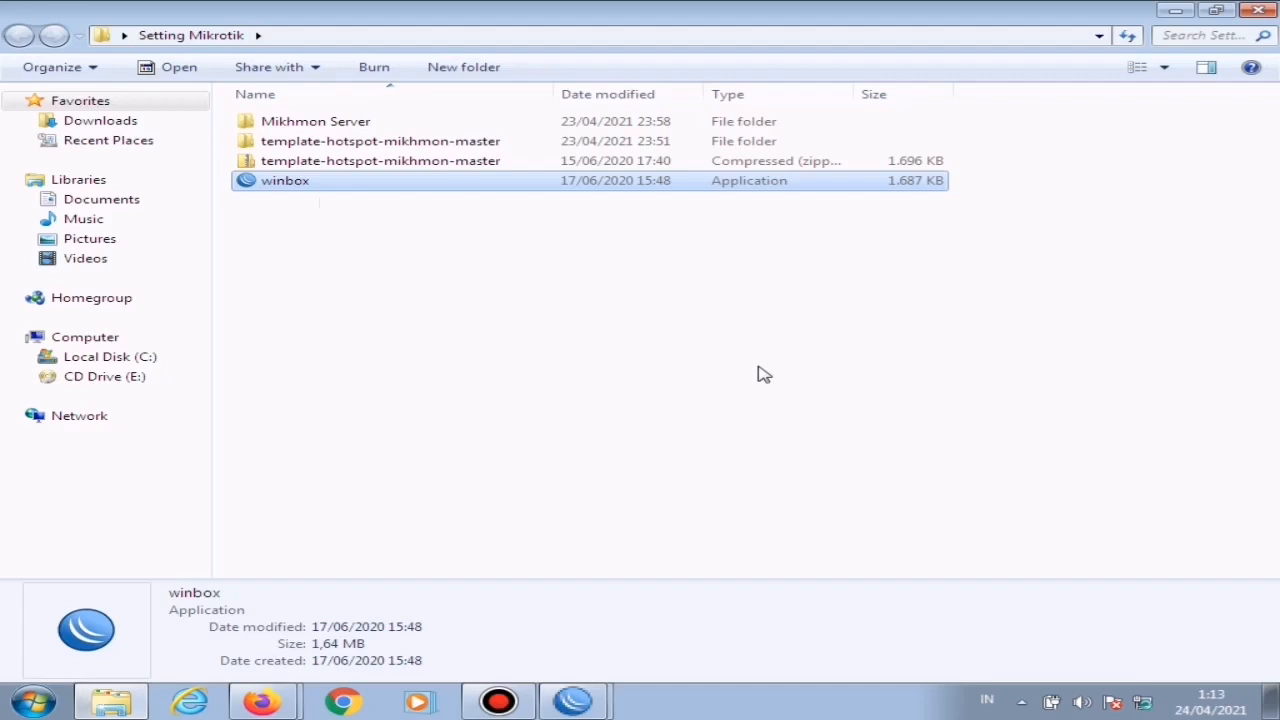
click(1145, 704)
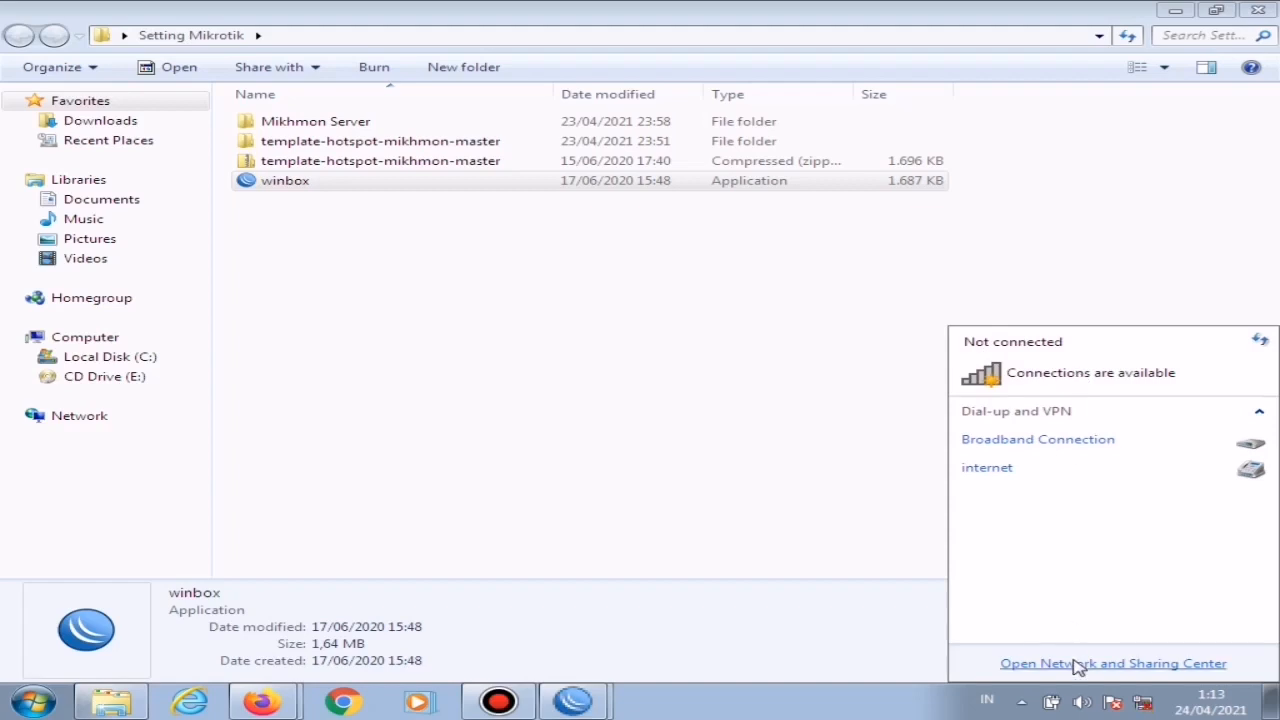
click(736, 486)
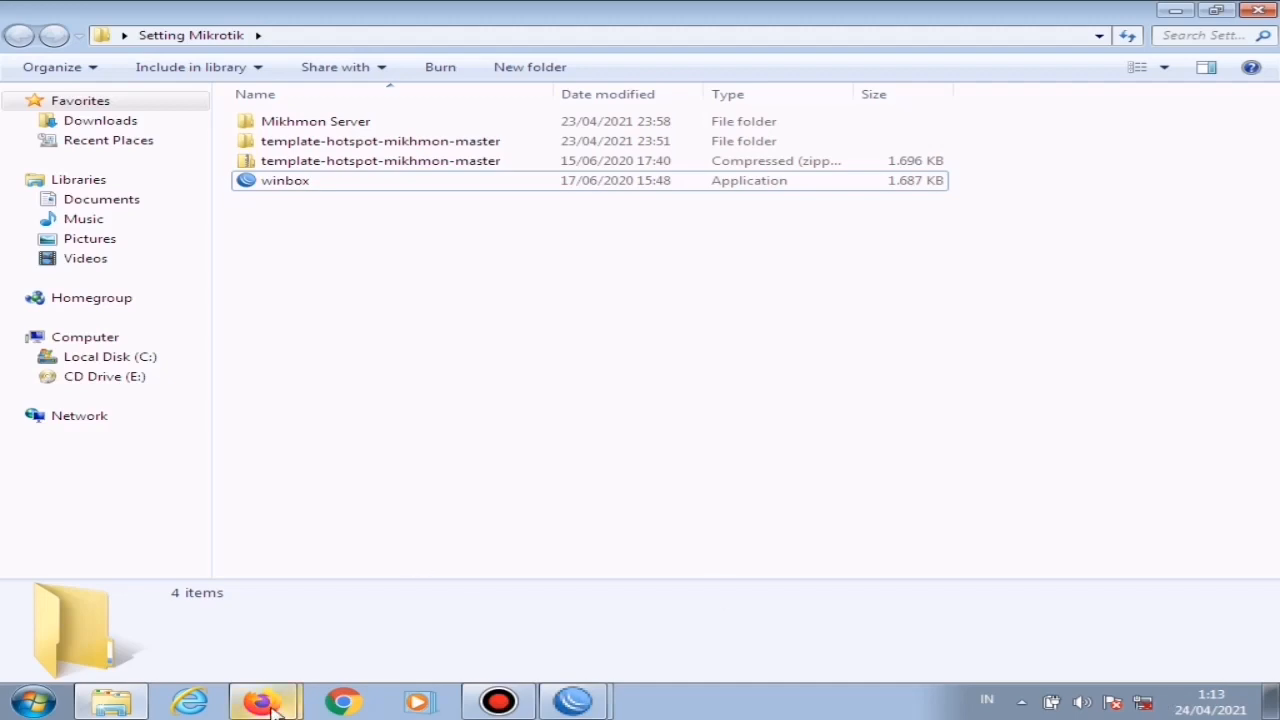
Step: Close both open Firefox windows and check the computer's network connection status
mouse_move(275, 708)
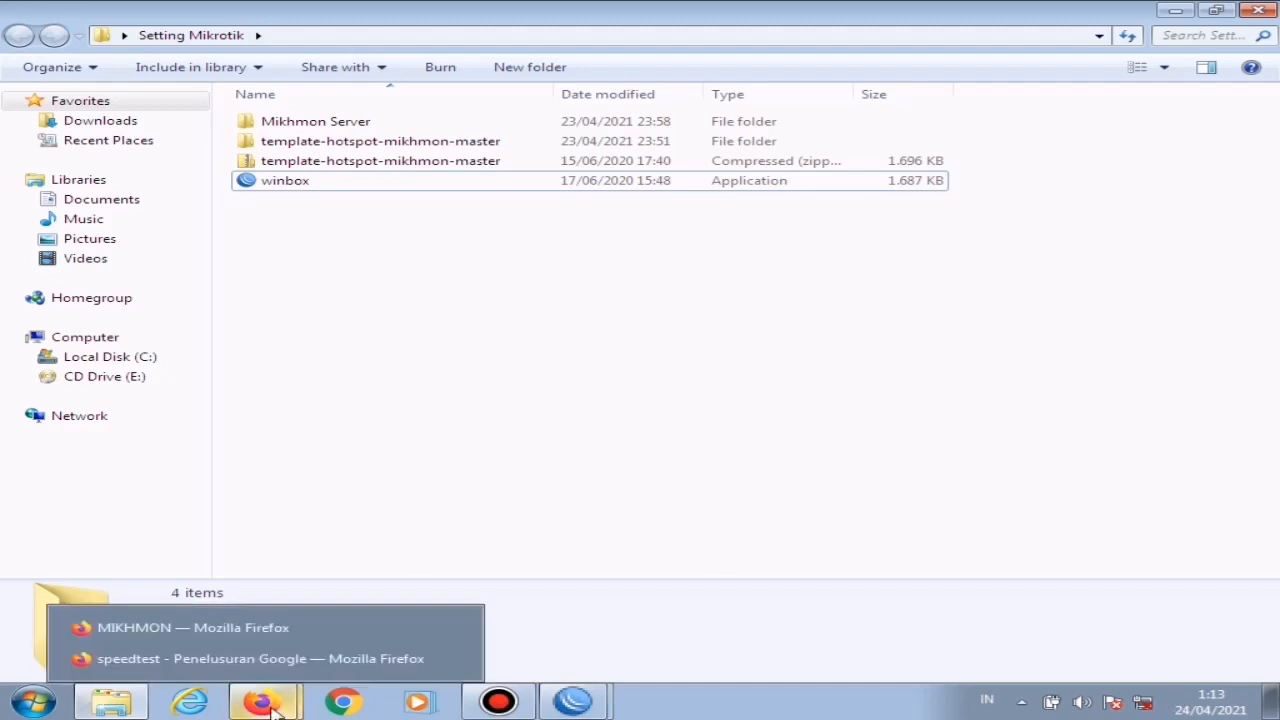
click(456, 631)
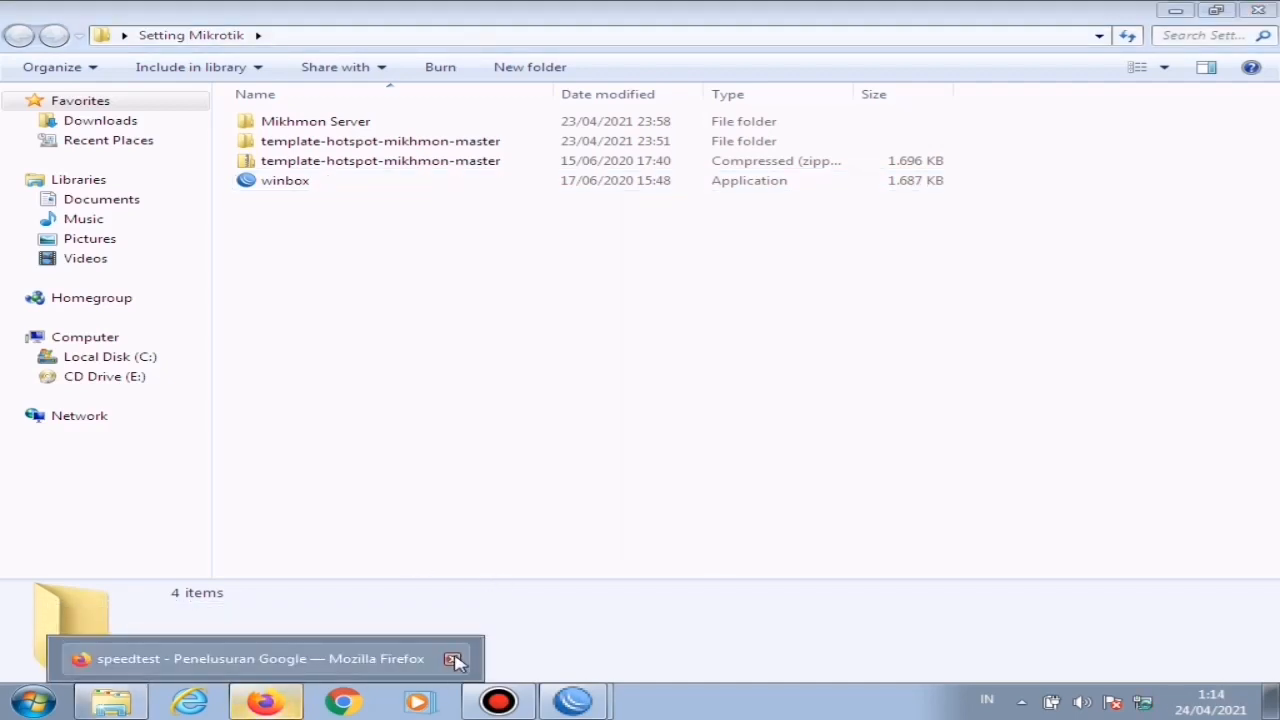
click(456, 658)
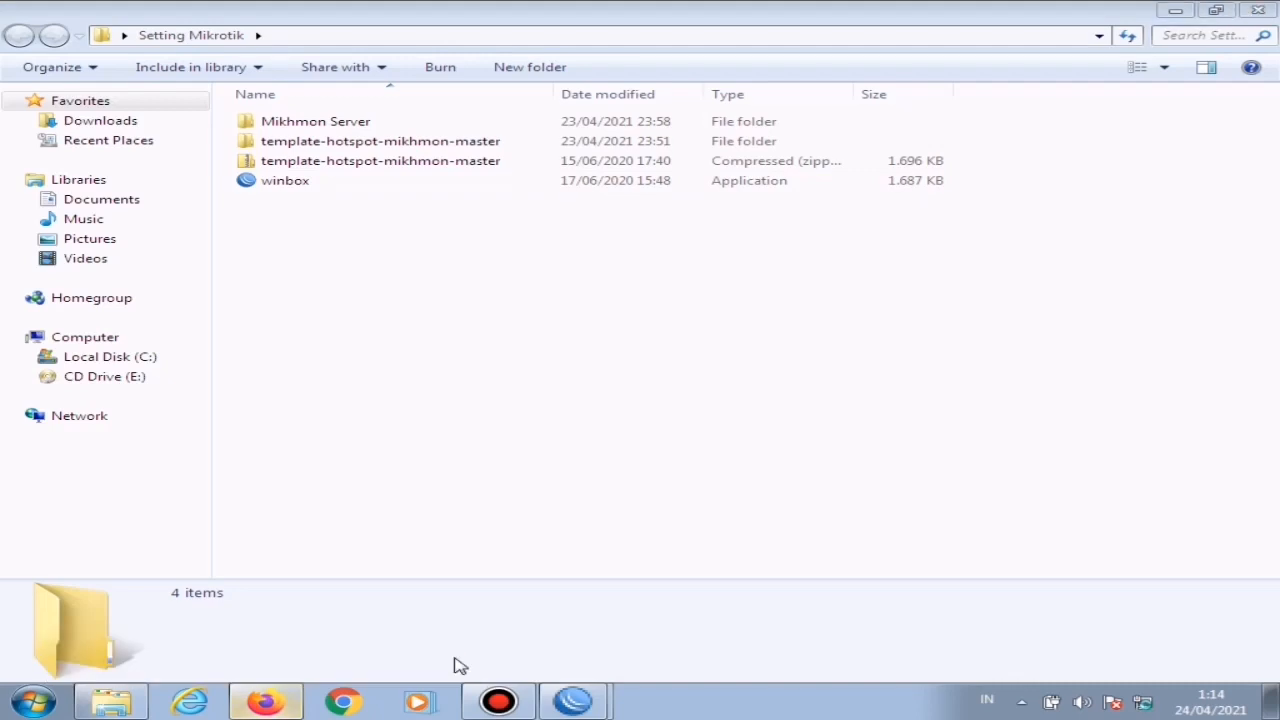
click(1144, 704)
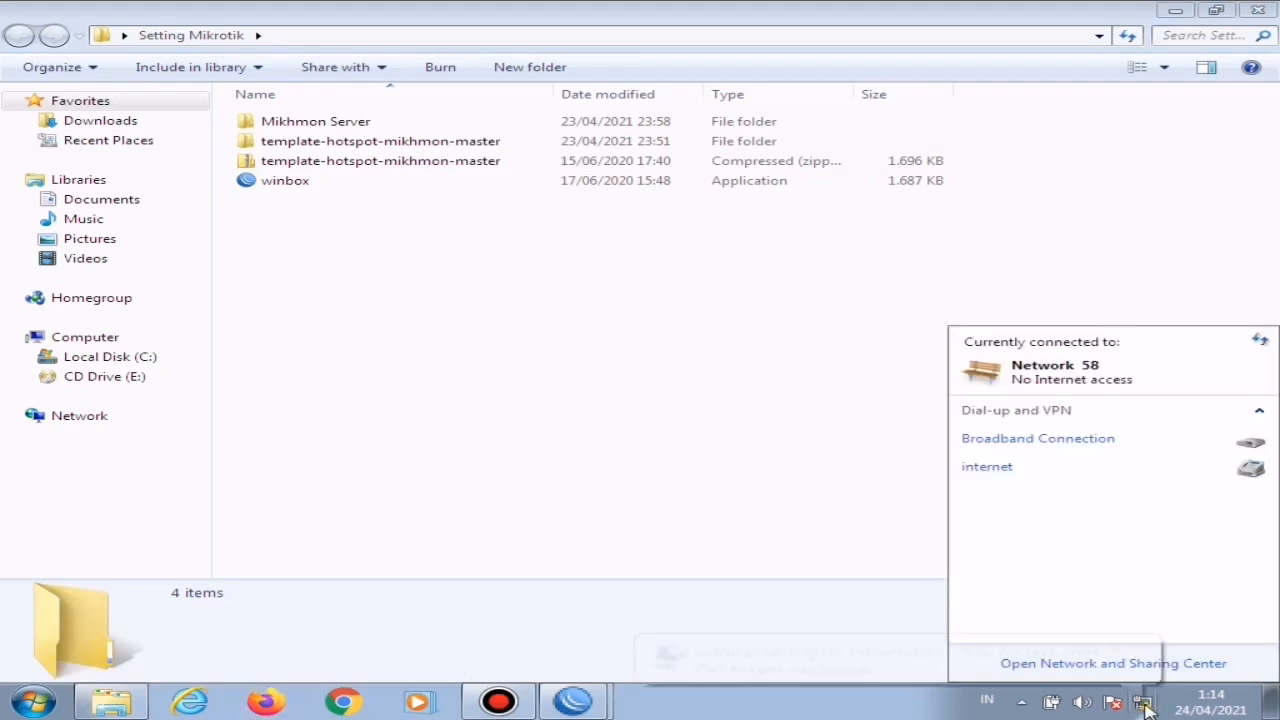
click(818, 657)
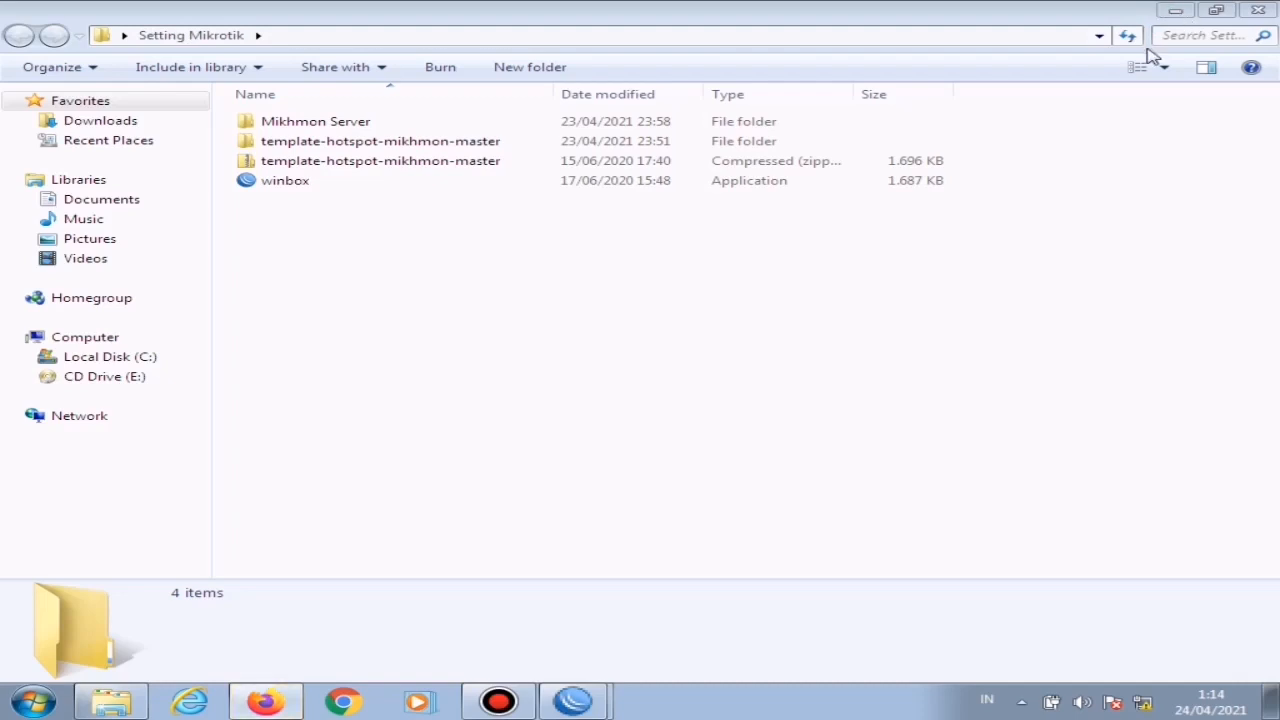
Step: Switch to Firefox, open the network login page of the hotspot and close the other browser tabs
click(265, 701)
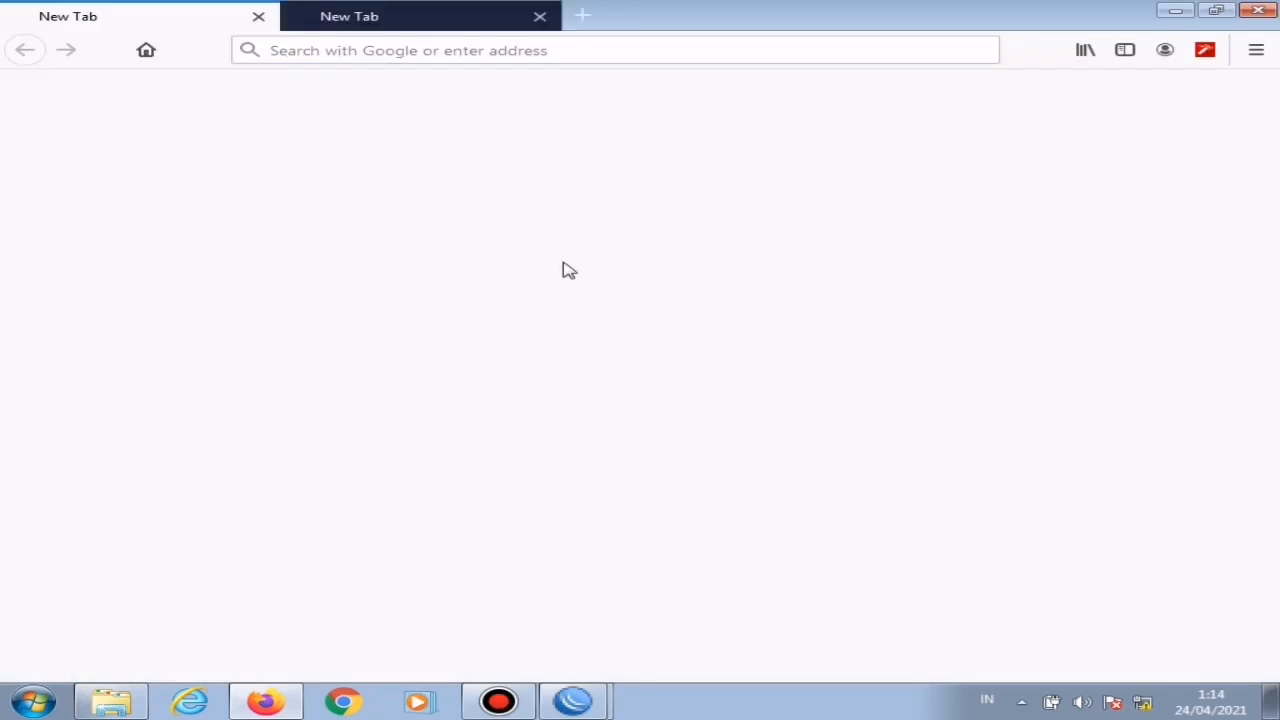
click(541, 17)
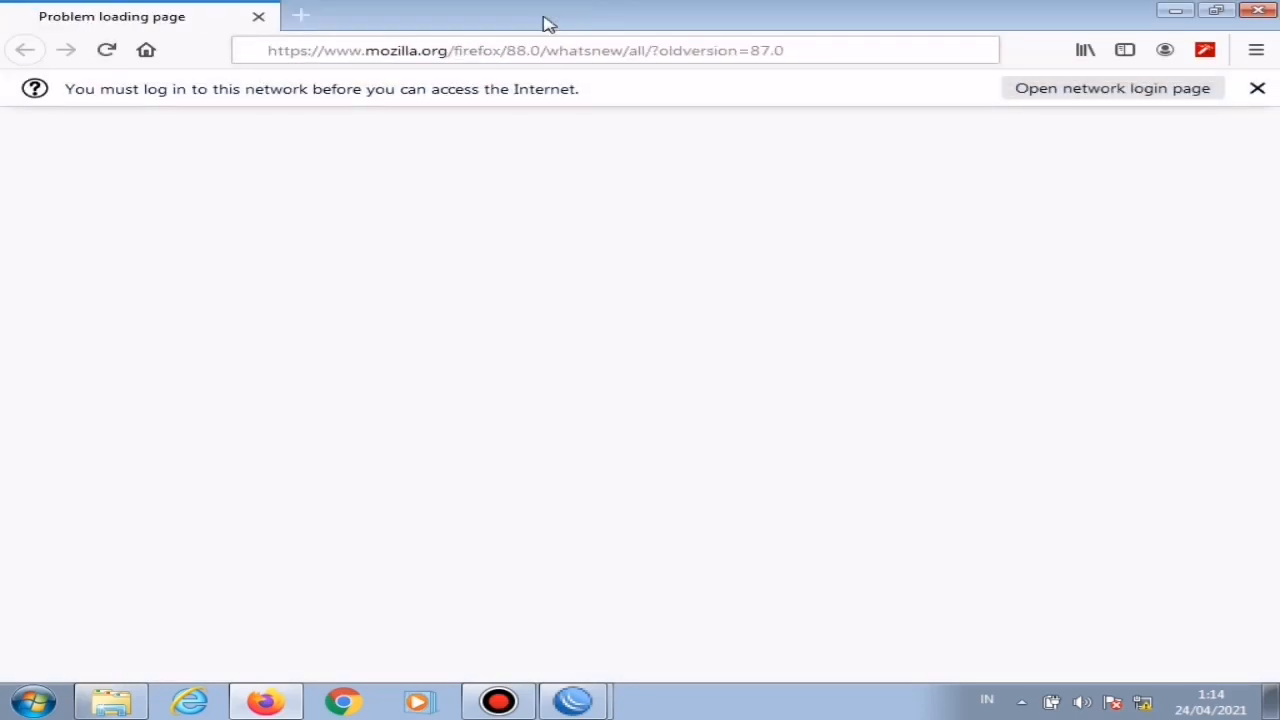
click(1100, 90)
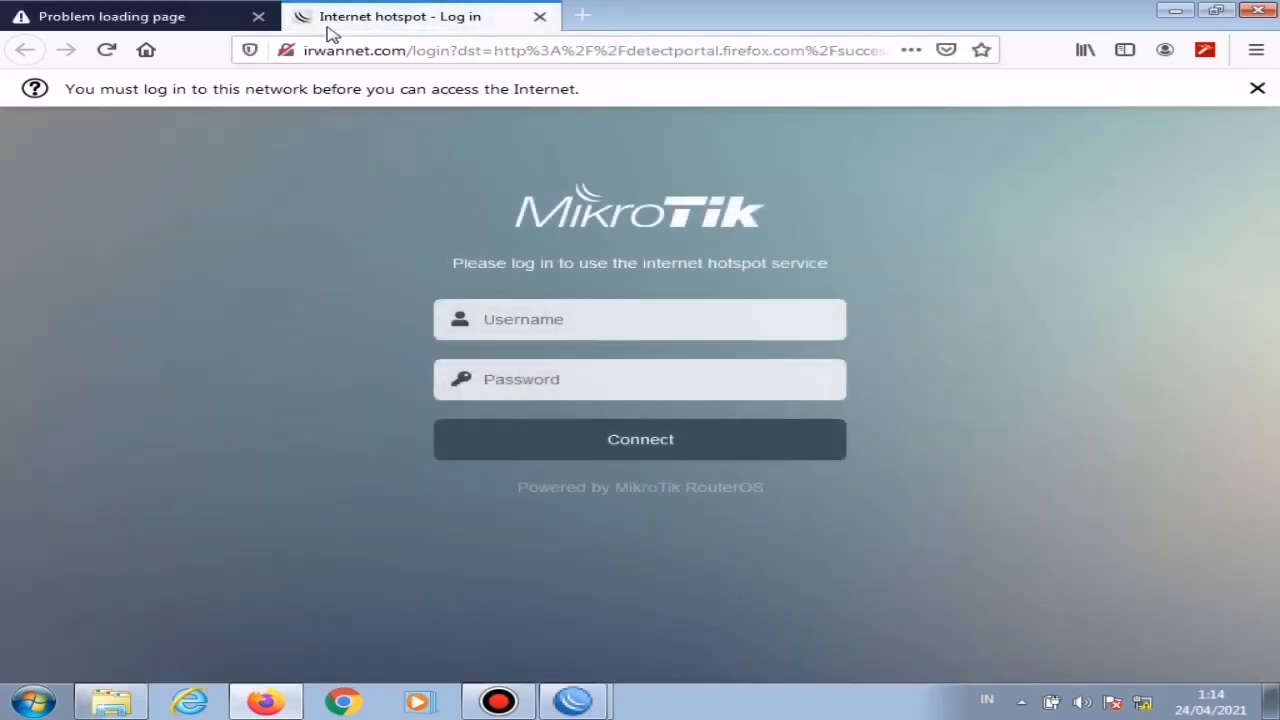
click(258, 17)
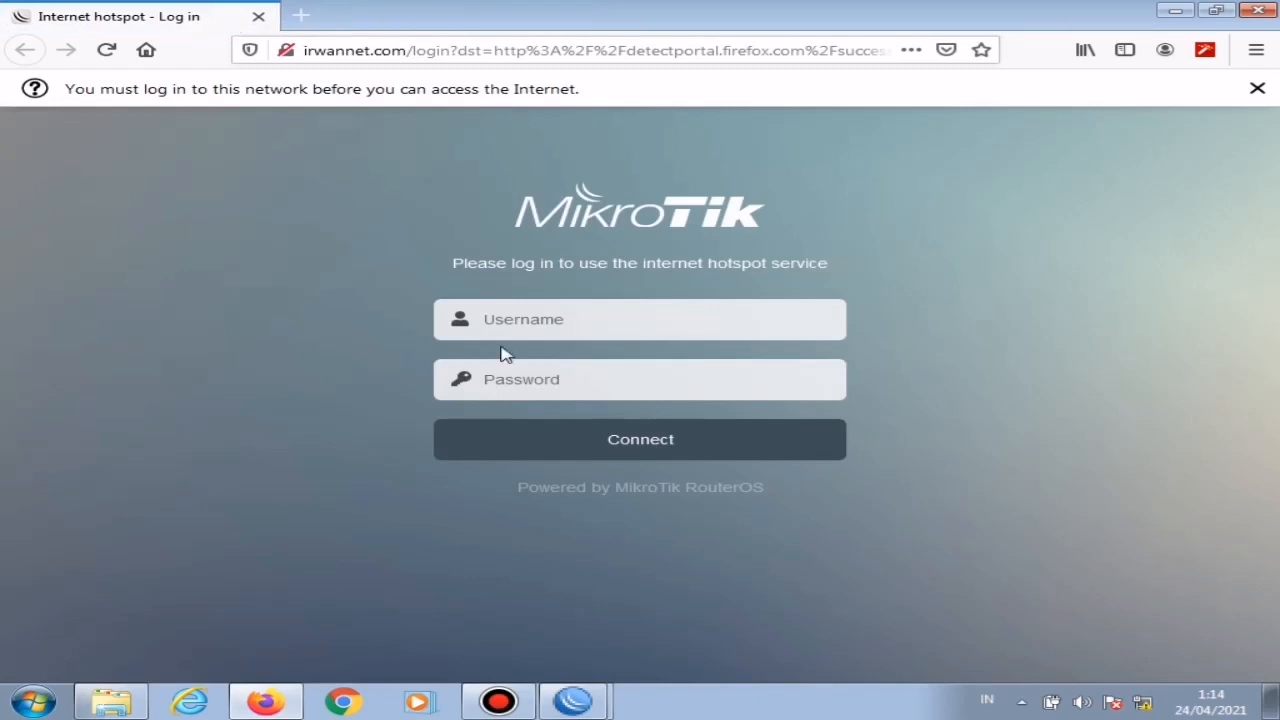
Step: Log in to the hotspot as admin with the account password and close the browser
click(571, 334)
text(admin)
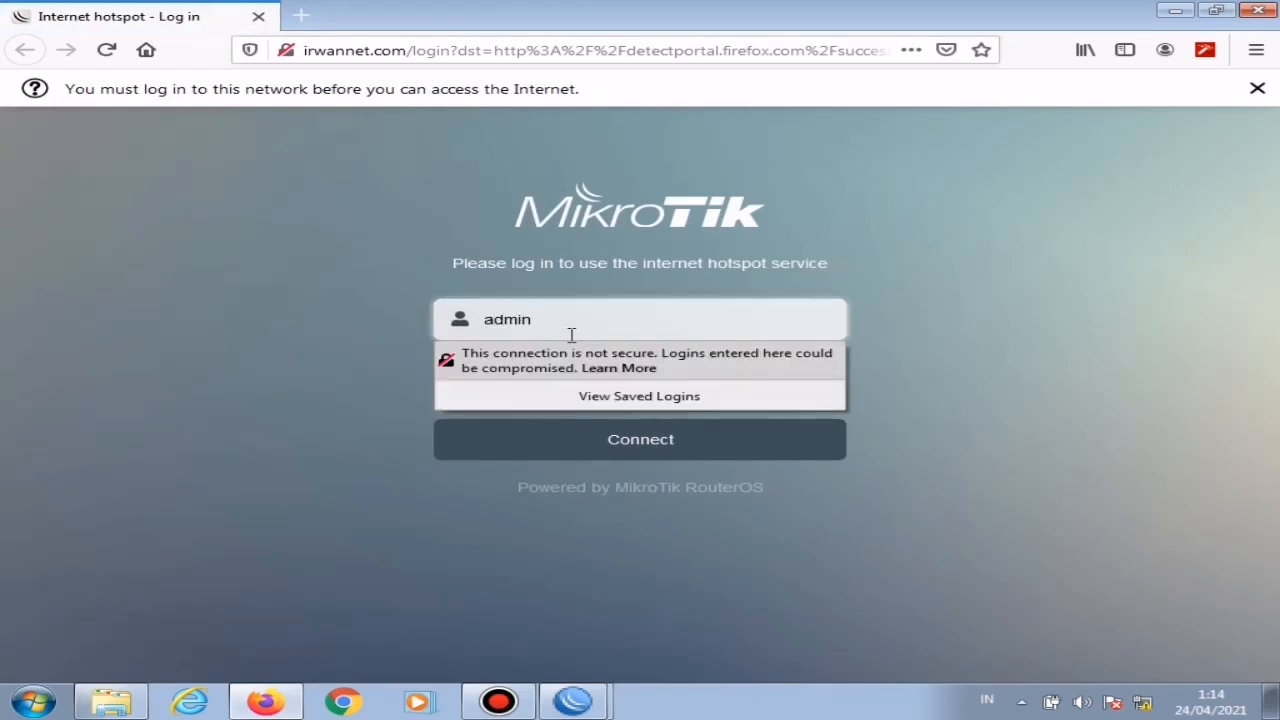
key(Tab)
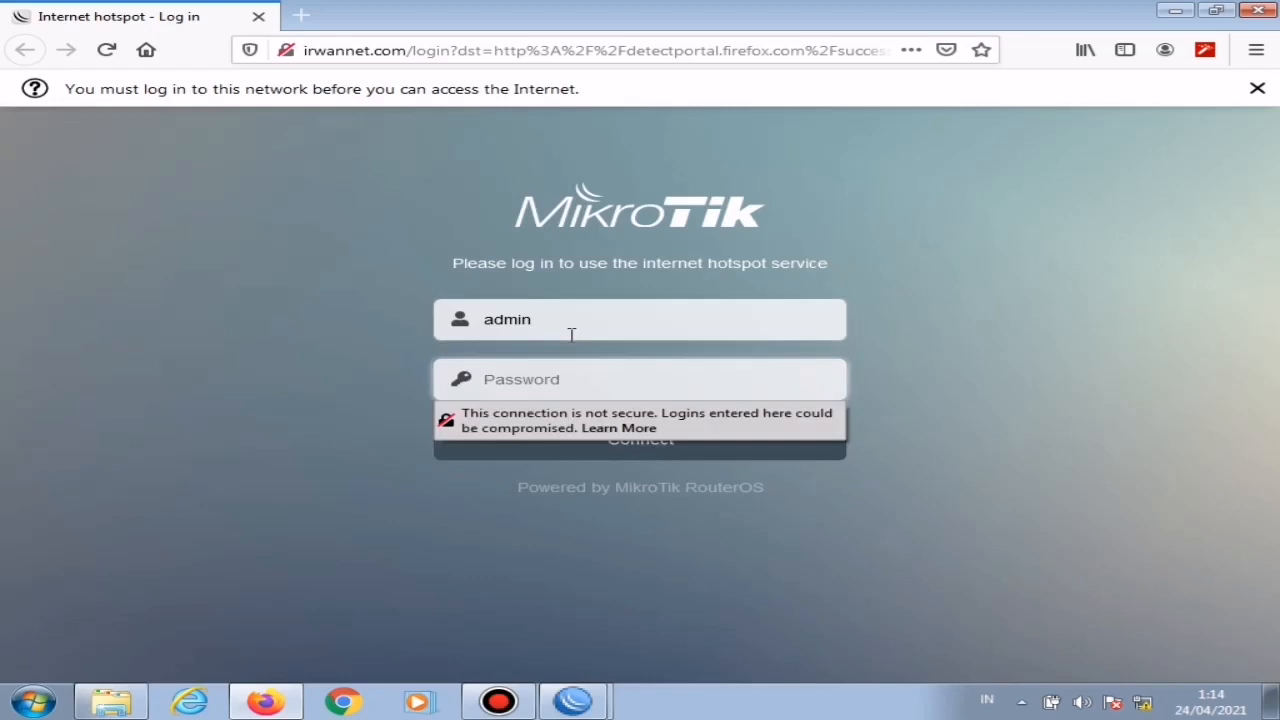
text(ad)
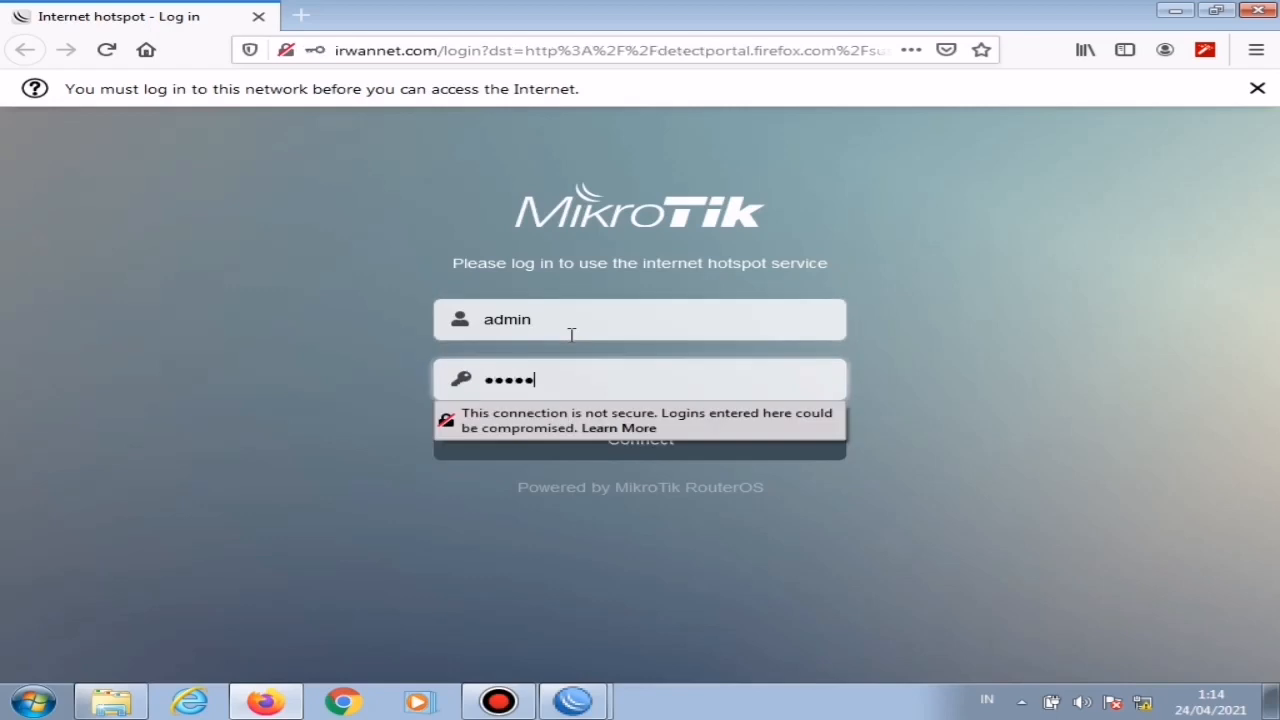
key(Return)
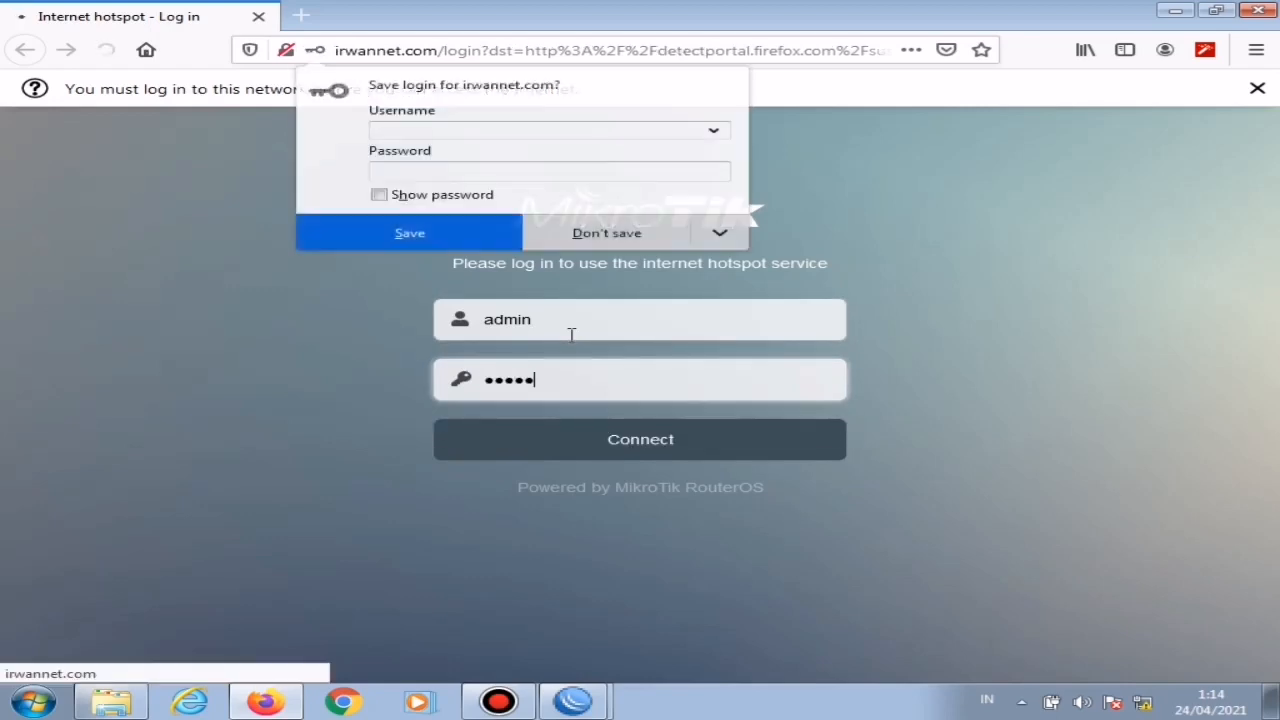
key(alt+F4)
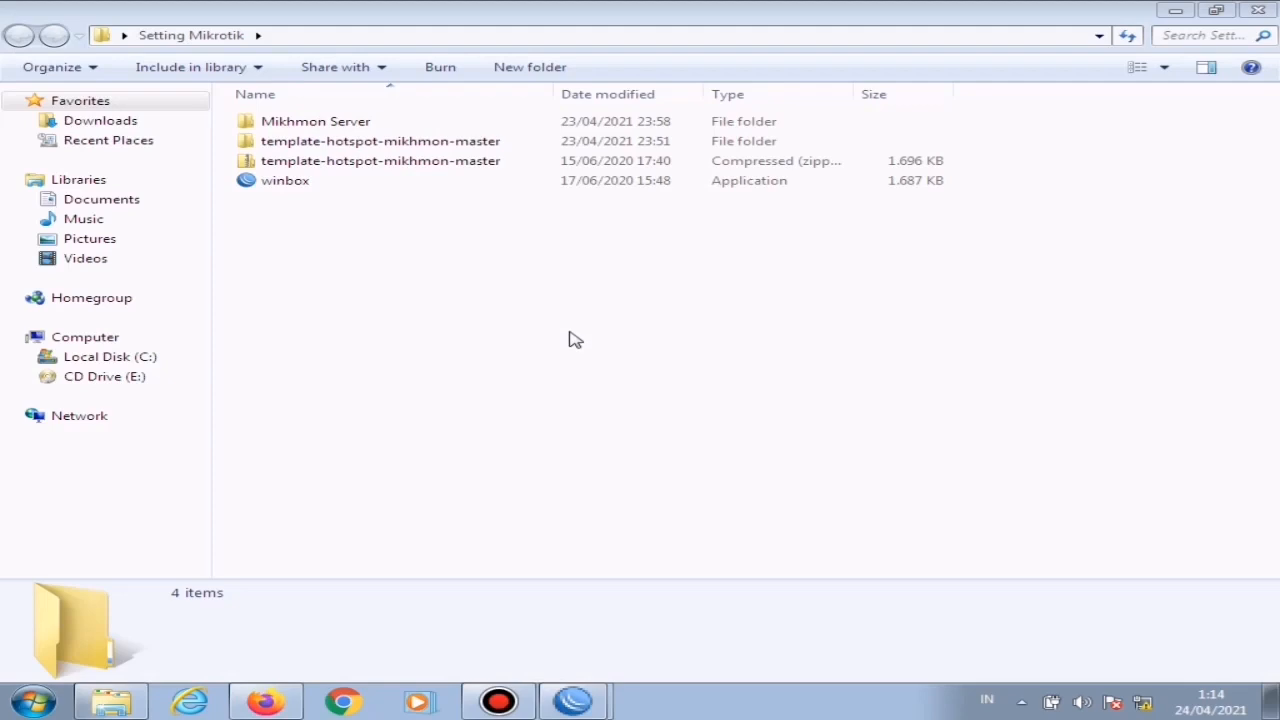
Step: Reopen Firefox, load irwannet.com and check the IP address on the hotspot status page
click(265, 703)
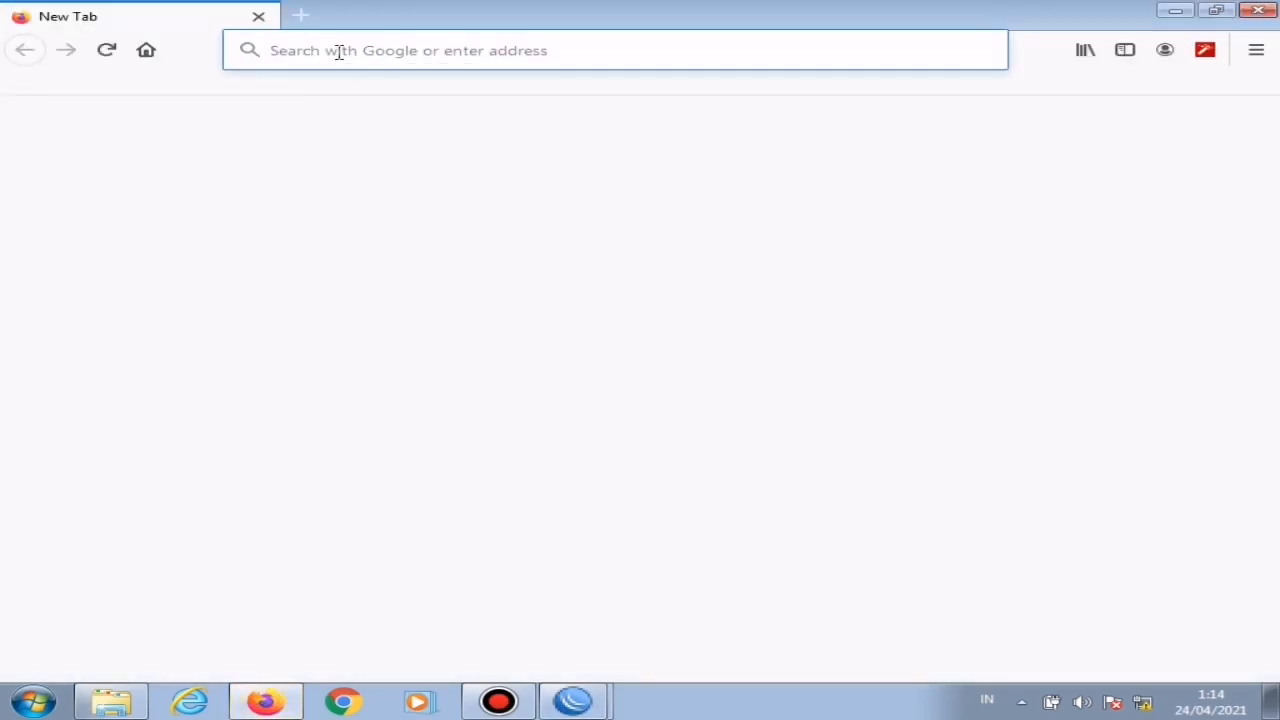
click(338, 51)
text(i)
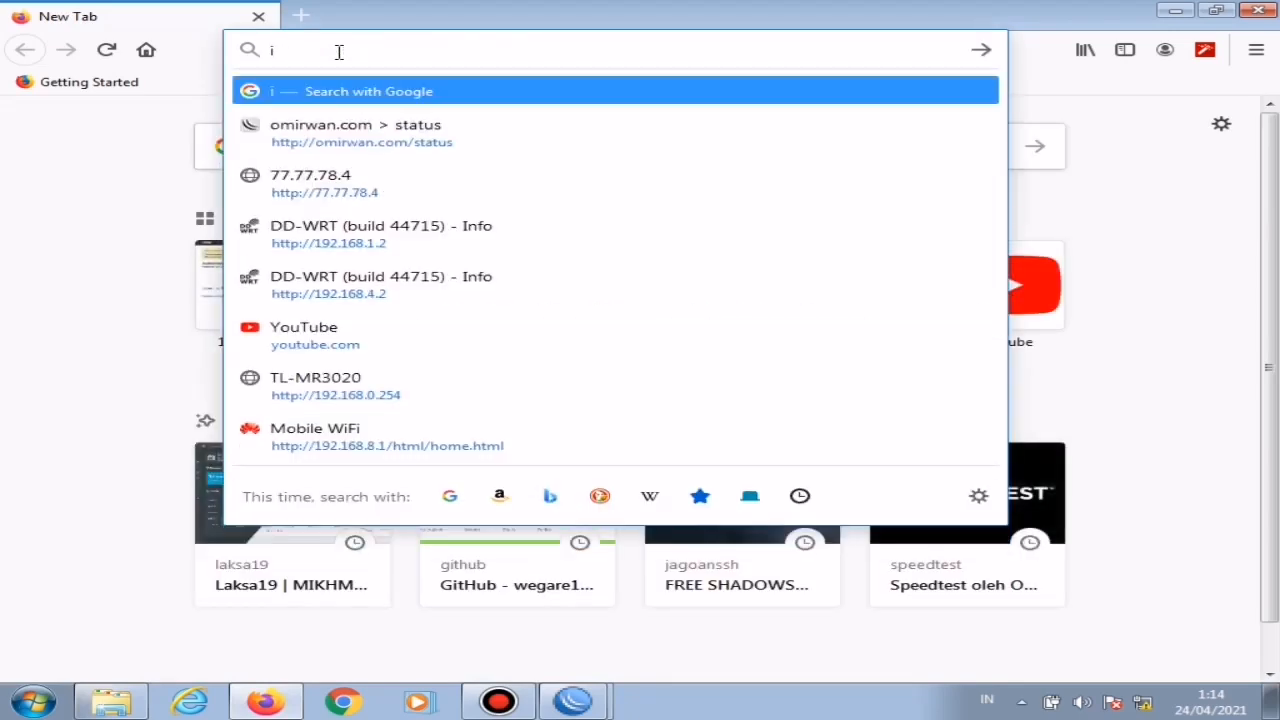
text(rwann)
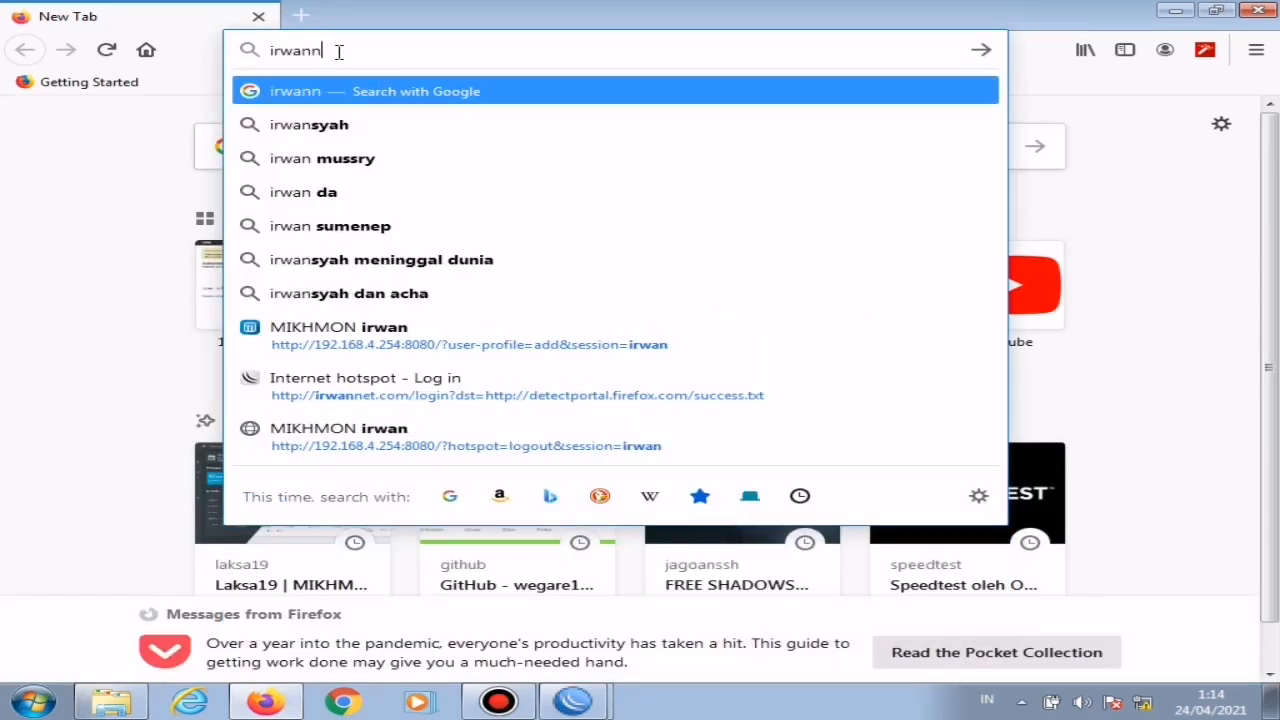
text(et.com)
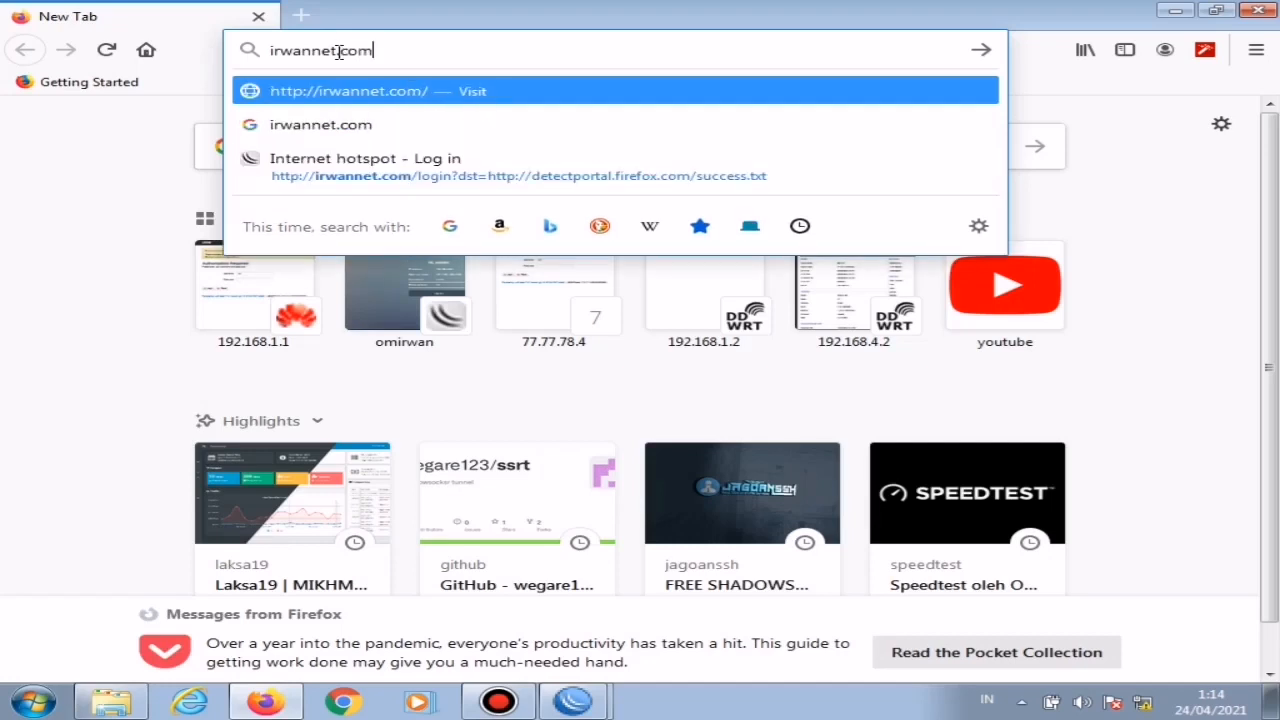
key(Return)
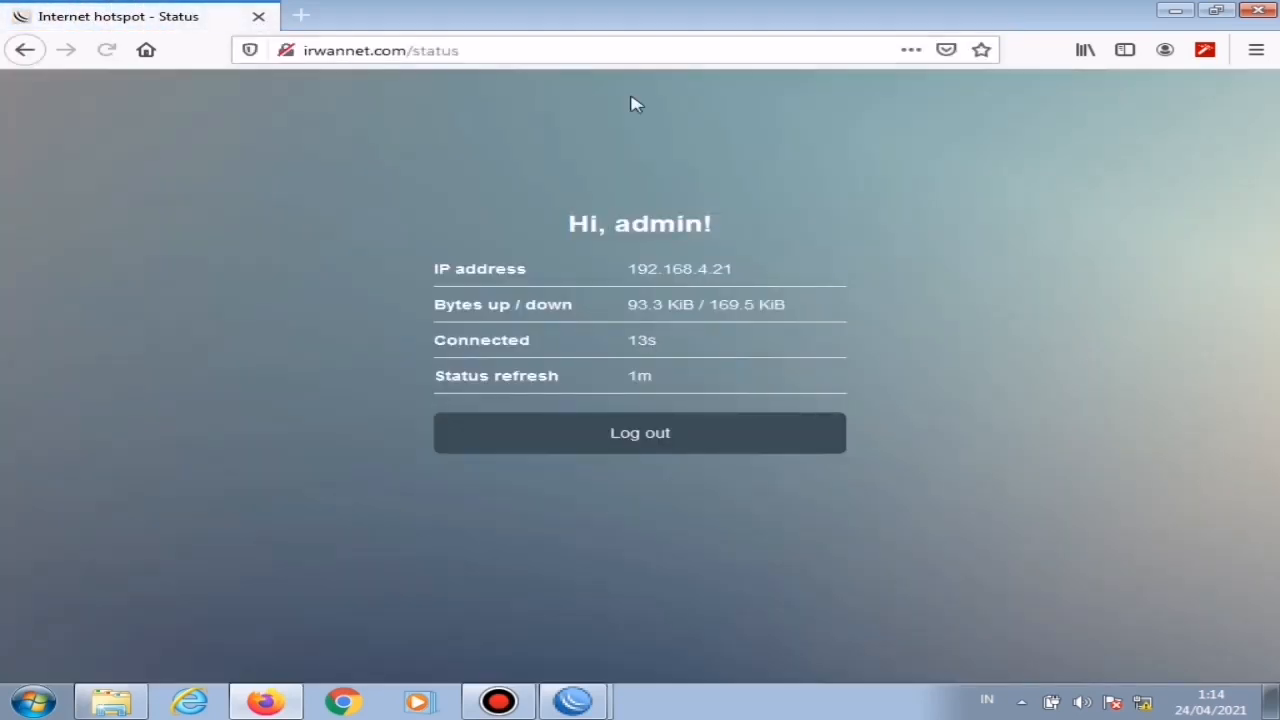
drag(765, 276, 656, 270)
drag(736, 276, 626, 277)
Step: Switch to the WinBox login window, refresh the neighbors list and select the router at 192.168.4.1
click(576, 704)
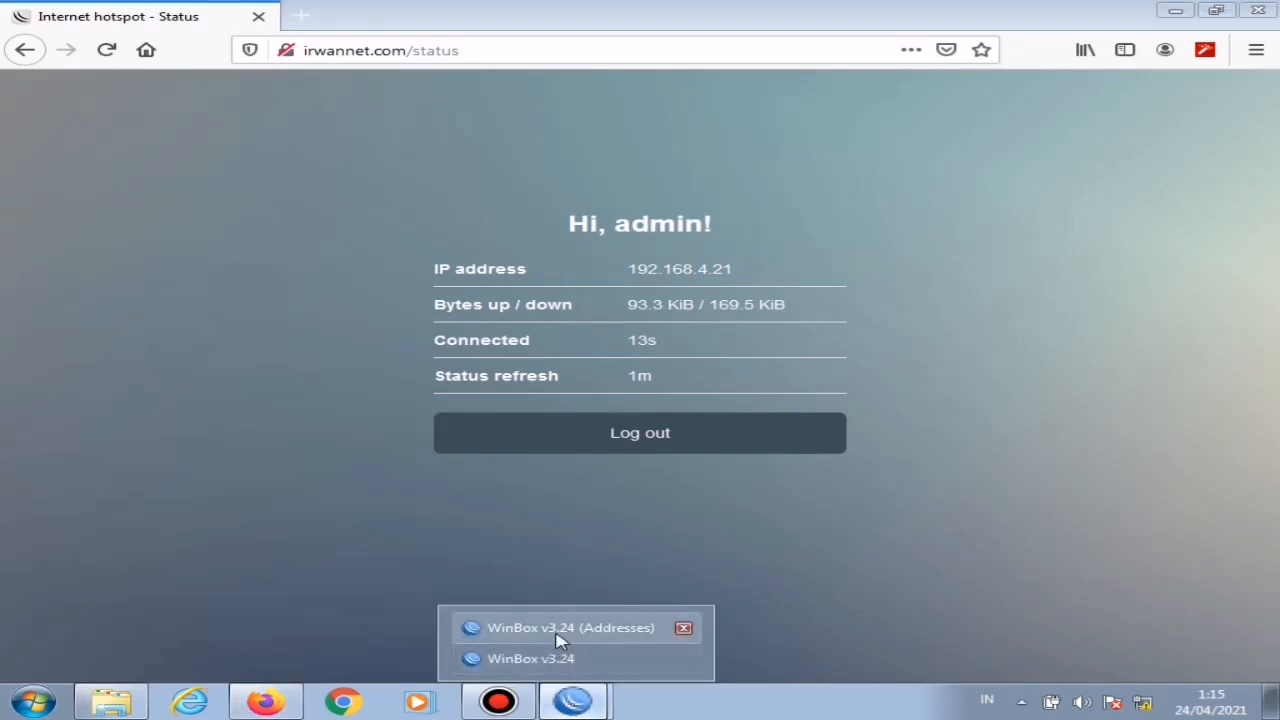
click(557, 629)
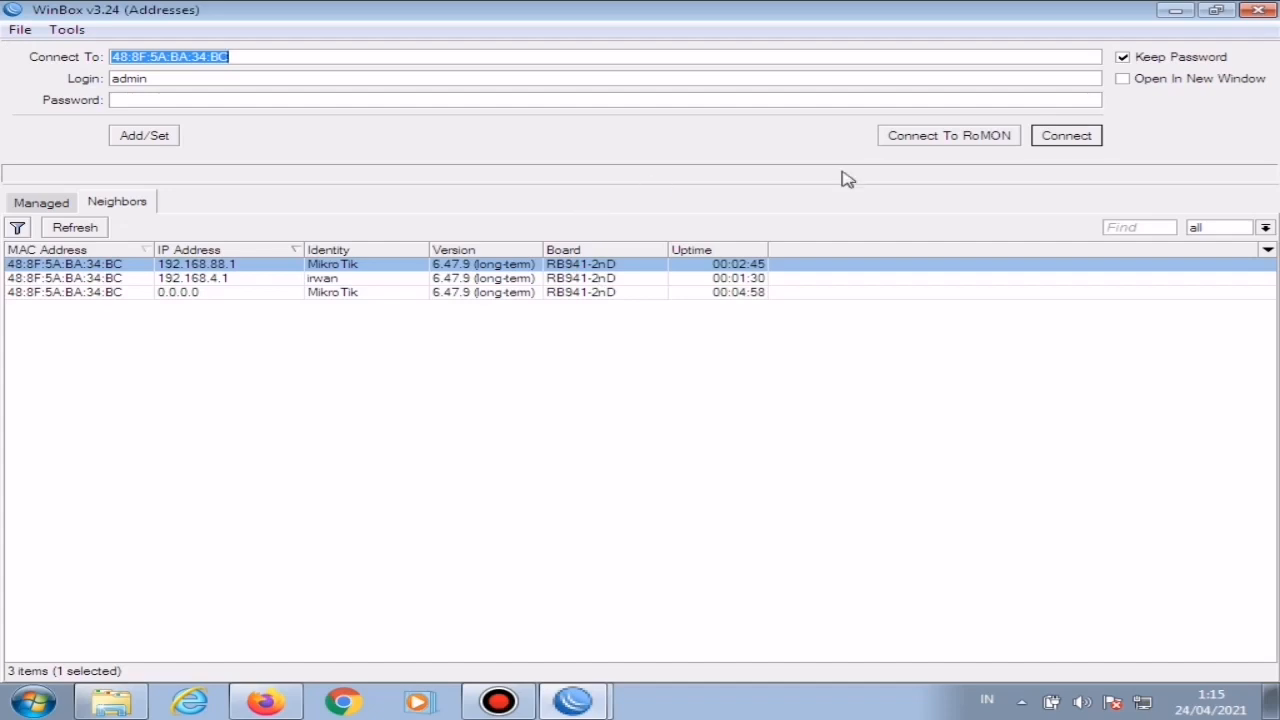
click(88, 228)
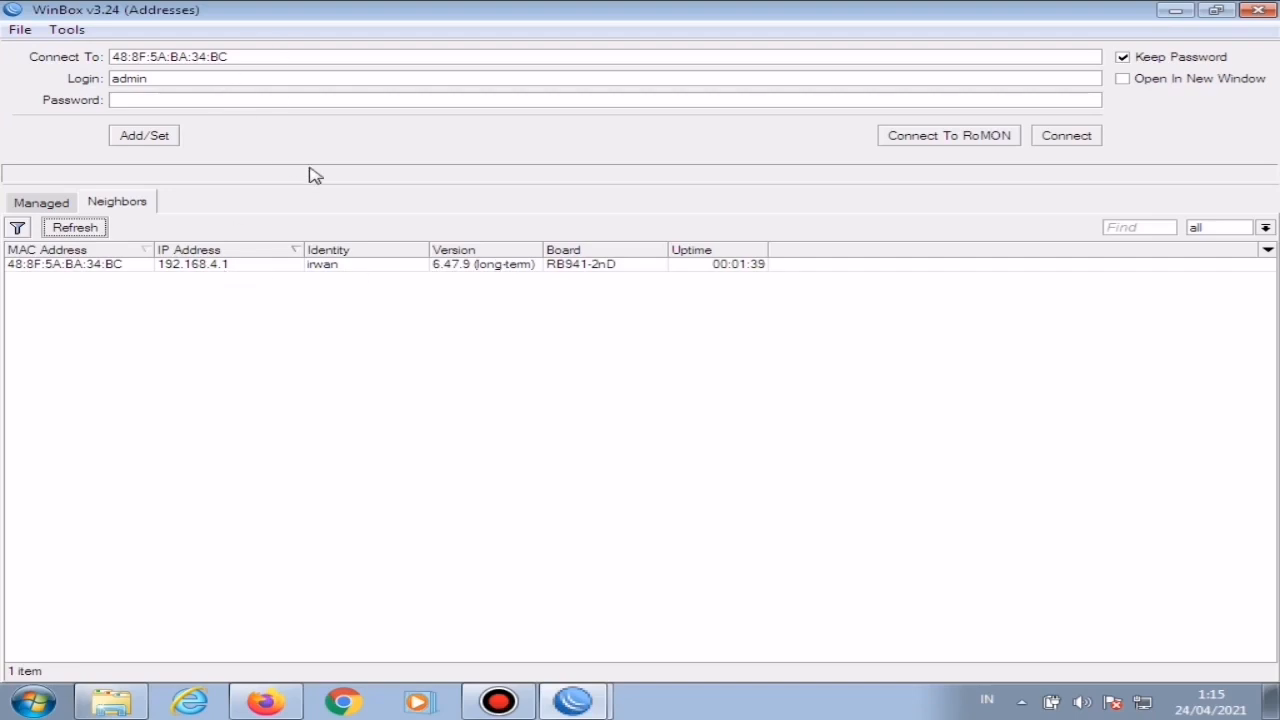
click(212, 270)
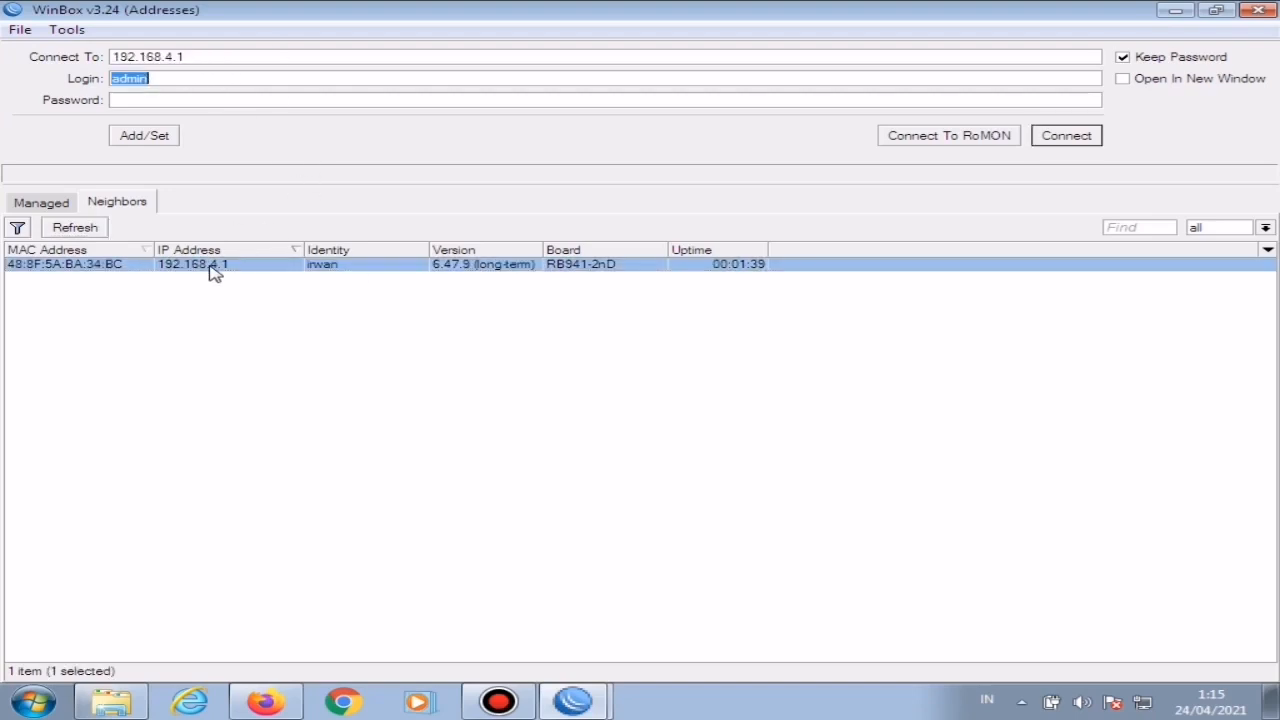
Step: Try to connect to the router at 192.168.4.1 as admin with the account password
click(150, 106)
key(Return)
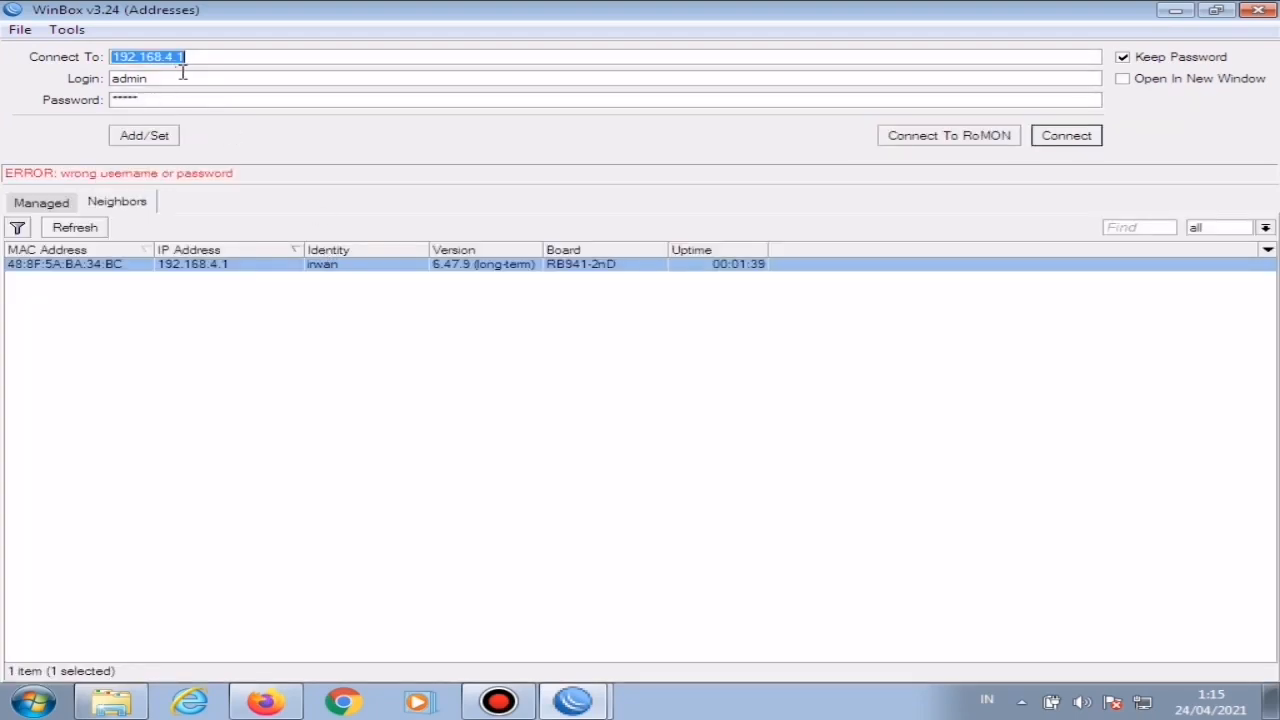
click(152, 101)
text(*)
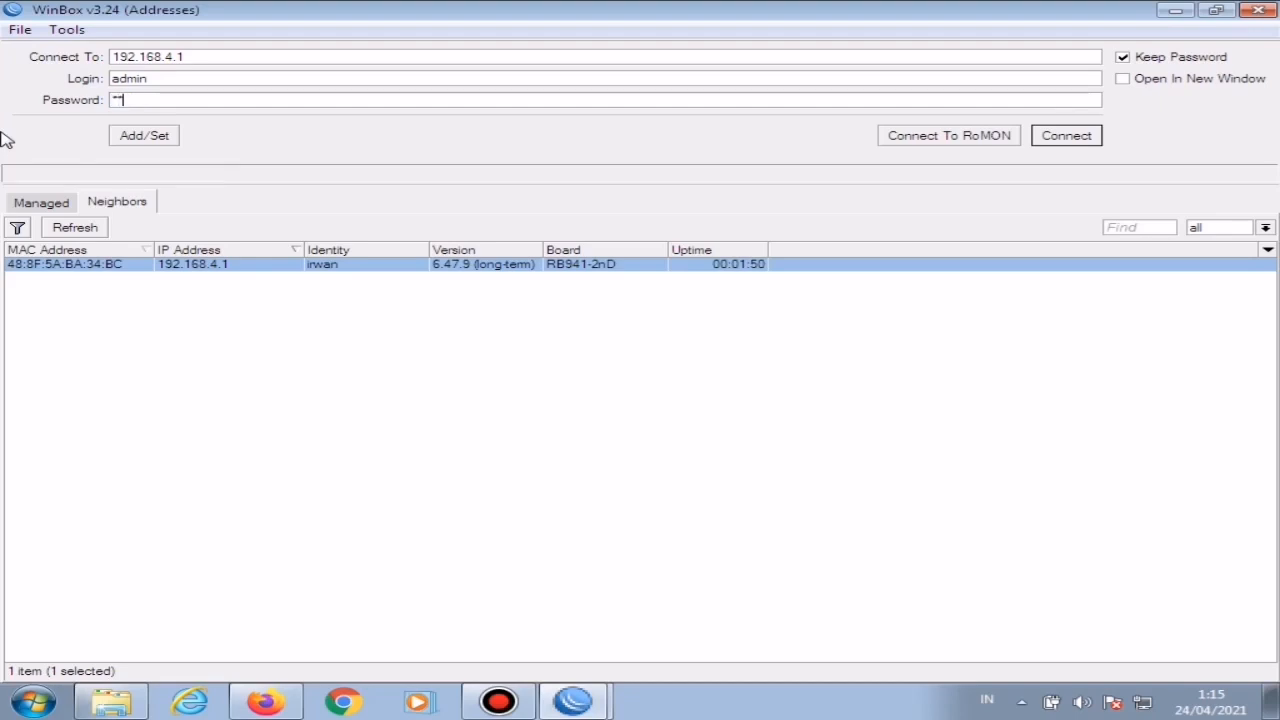
text(****)
key(Return)
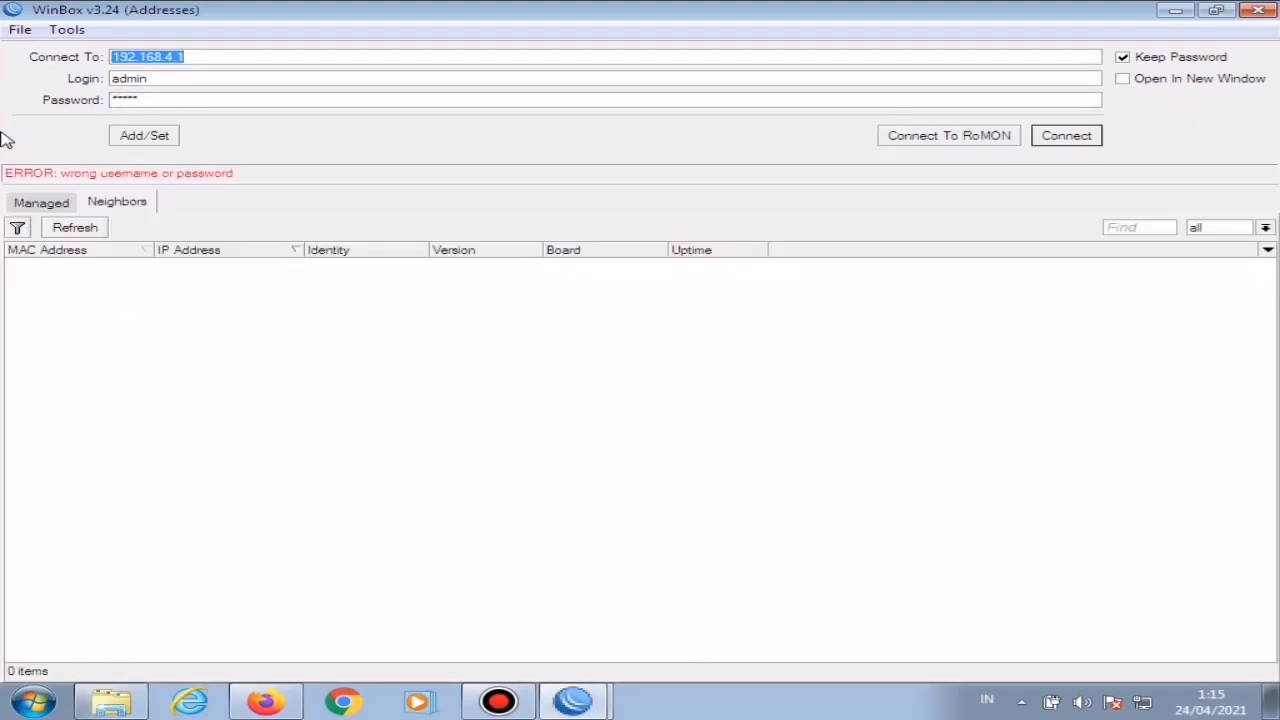
Step: Replace the admin login with the new full-access user's name and connect to the router
double_click(189, 79)
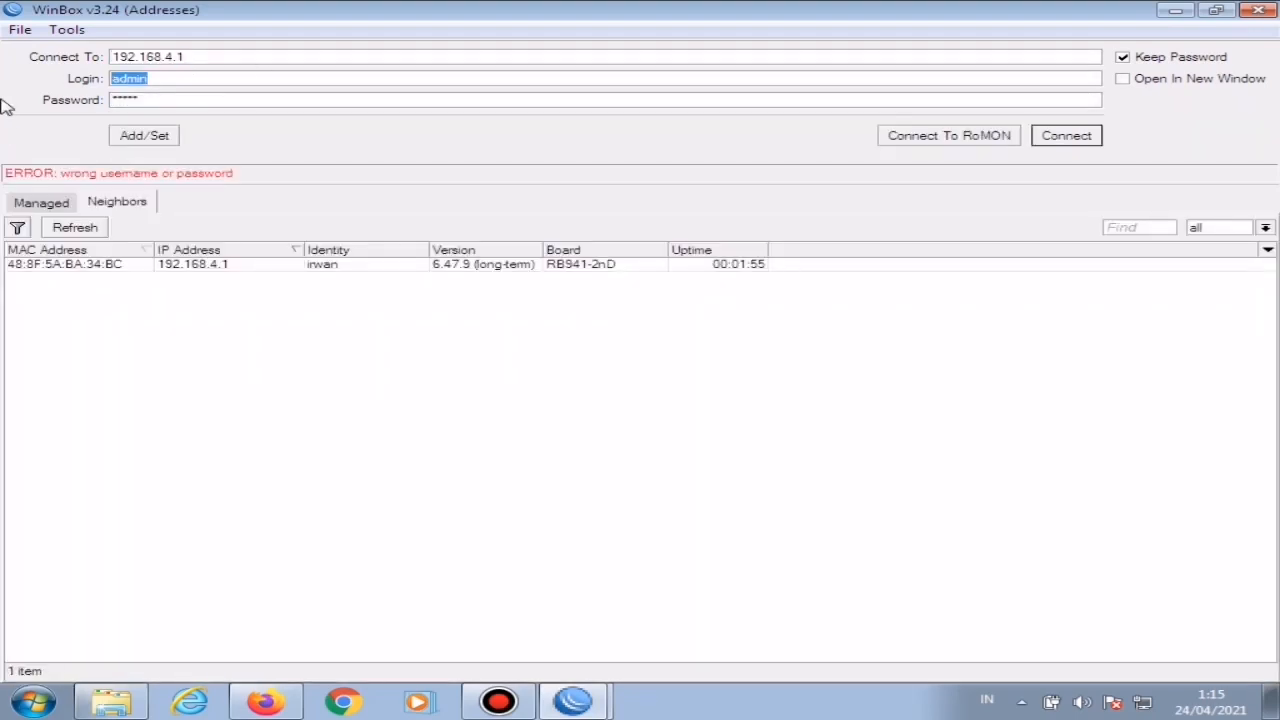
text(irwan)
click(1081, 140)
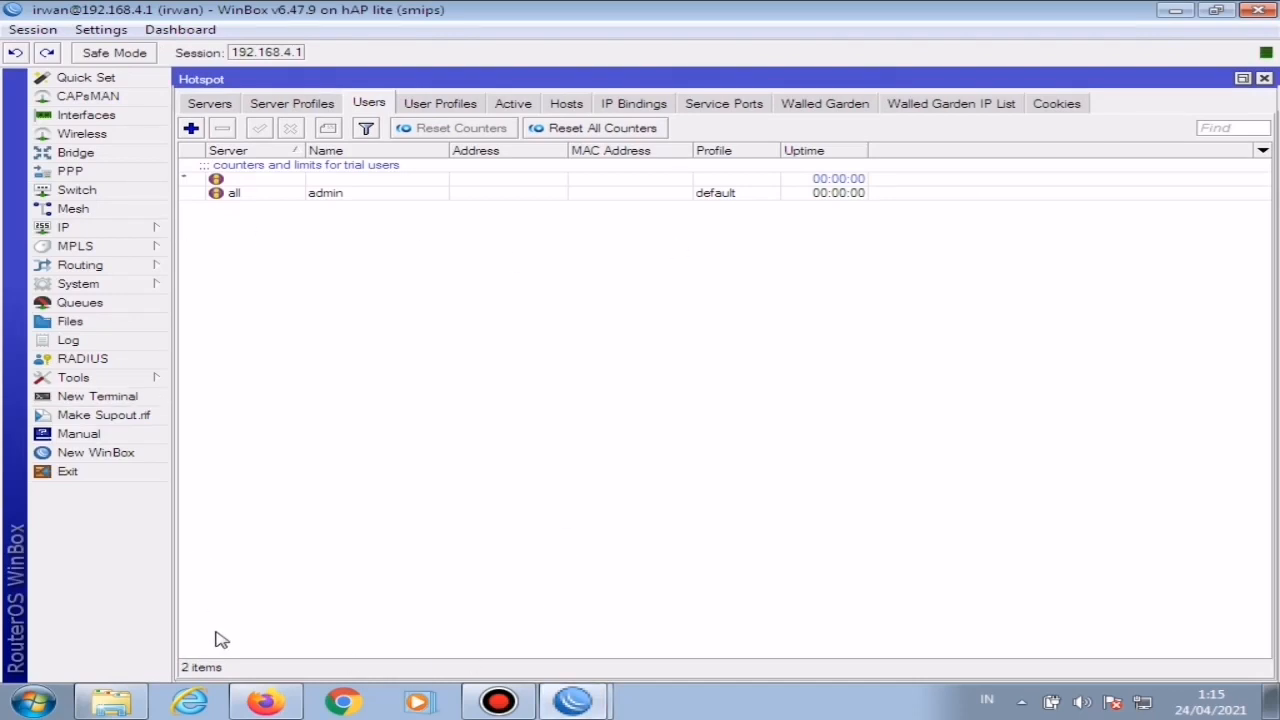
Step: Restore the Firefox hotspot status page to a smaller window and minimize WinBox to reveal the Setting Mikrotik folder
click(265, 703)
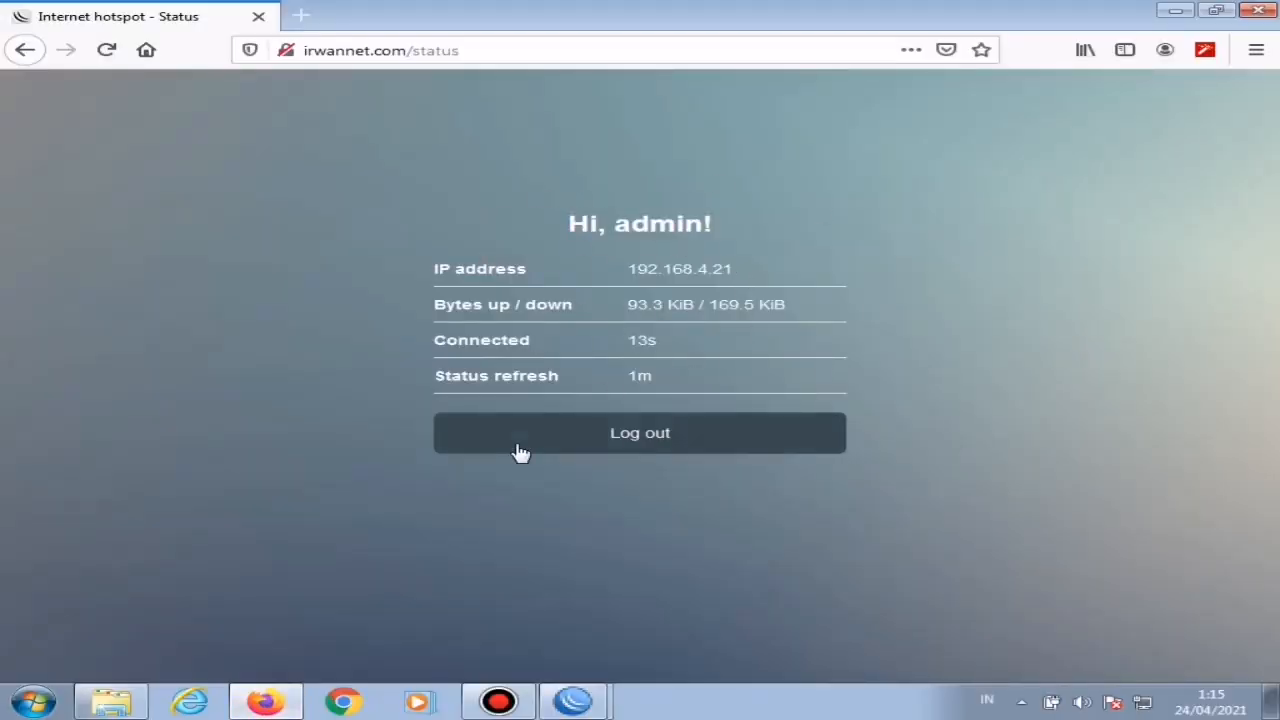
click(1218, 14)
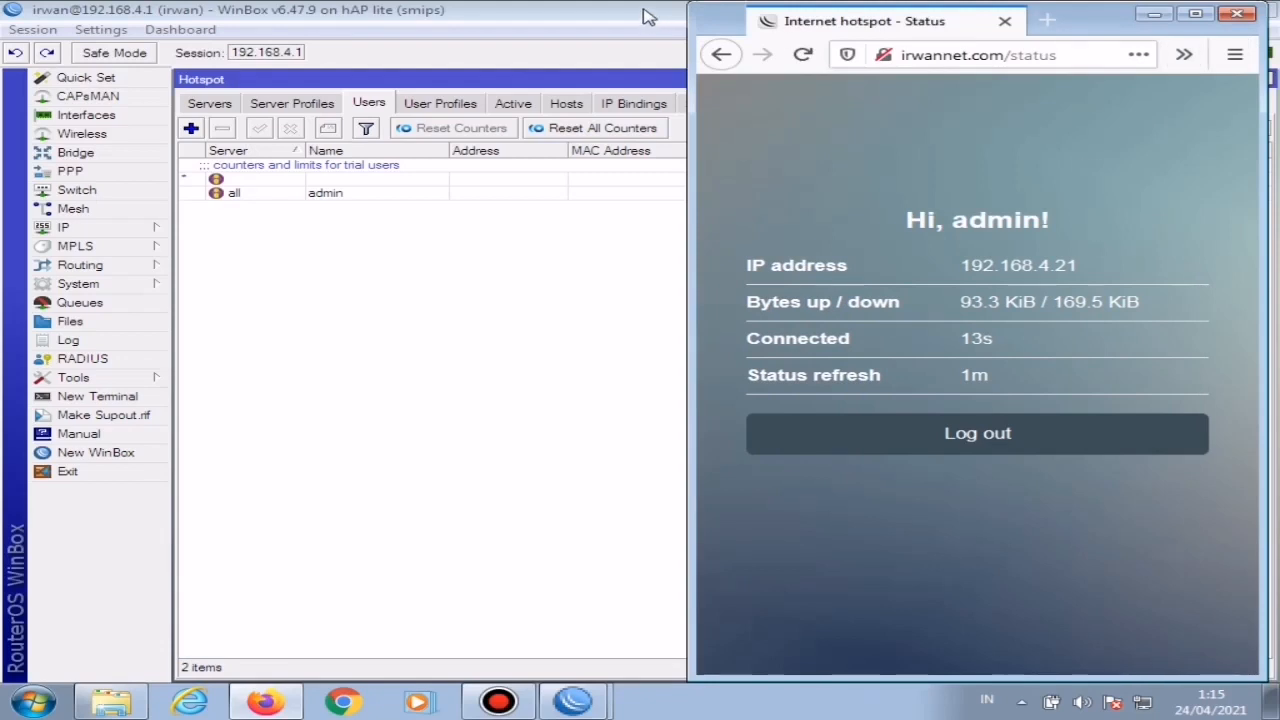
click(1153, 13)
click(1177, 12)
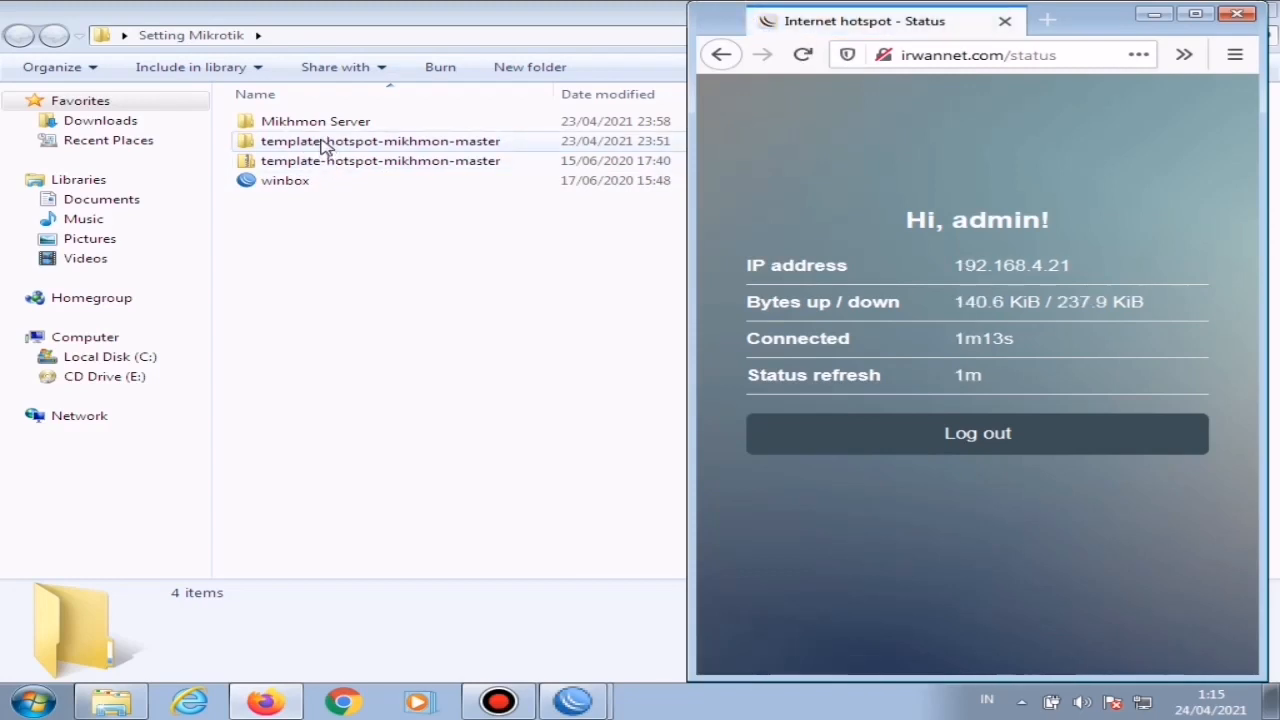
Step: Open the login file from the hotspot6 folder of template-hotspot-mikhmon-master in Notepad++
double_click(330, 142)
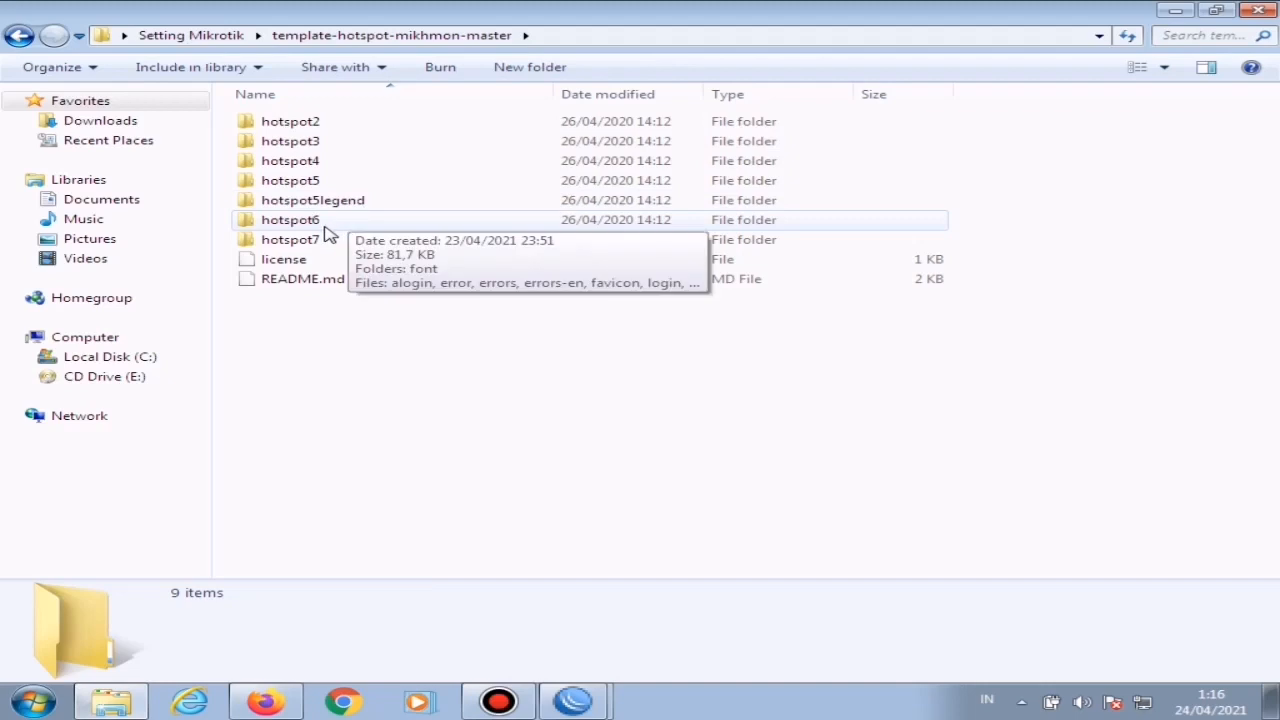
click(312, 228)
double_click(311, 230)
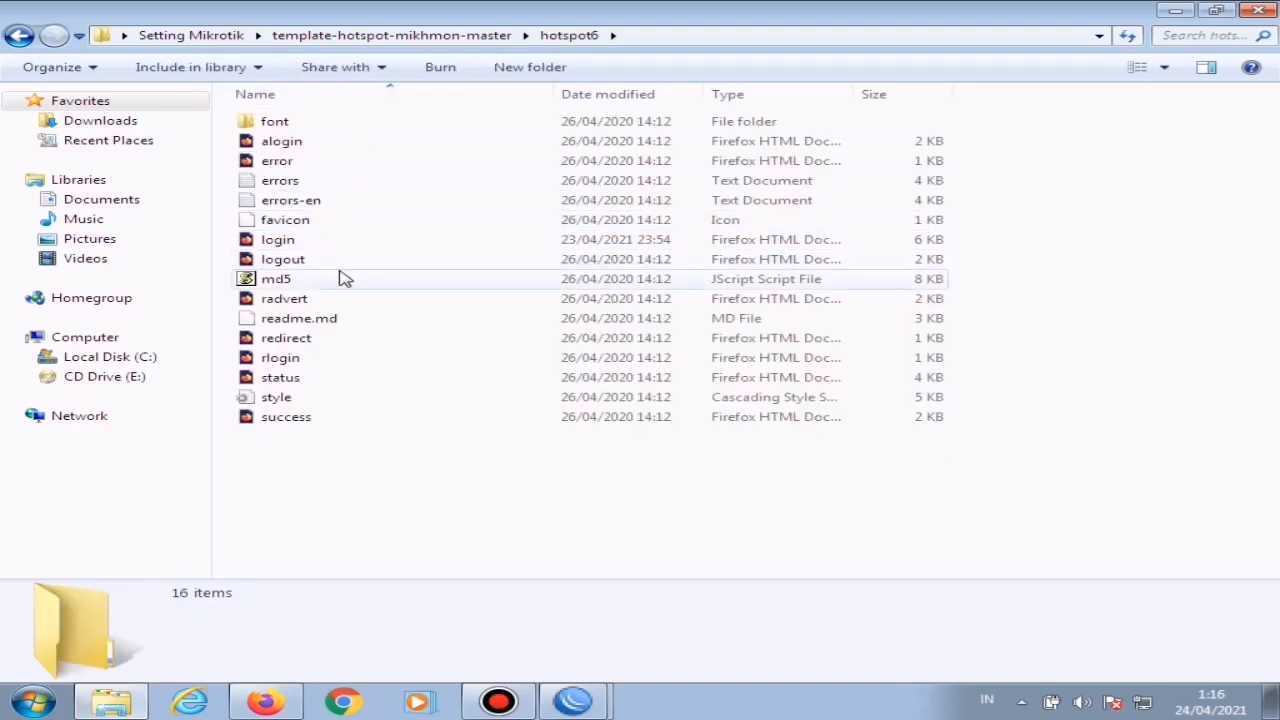
right_click(288, 241)
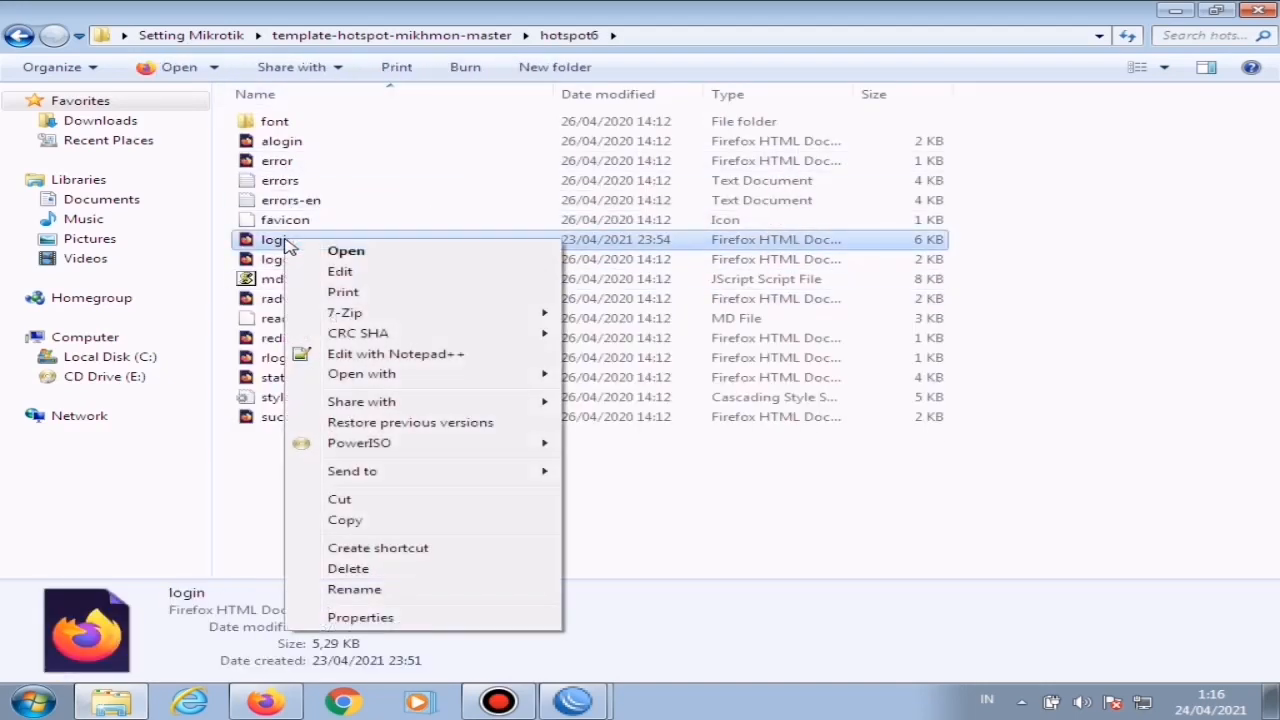
click(427, 357)
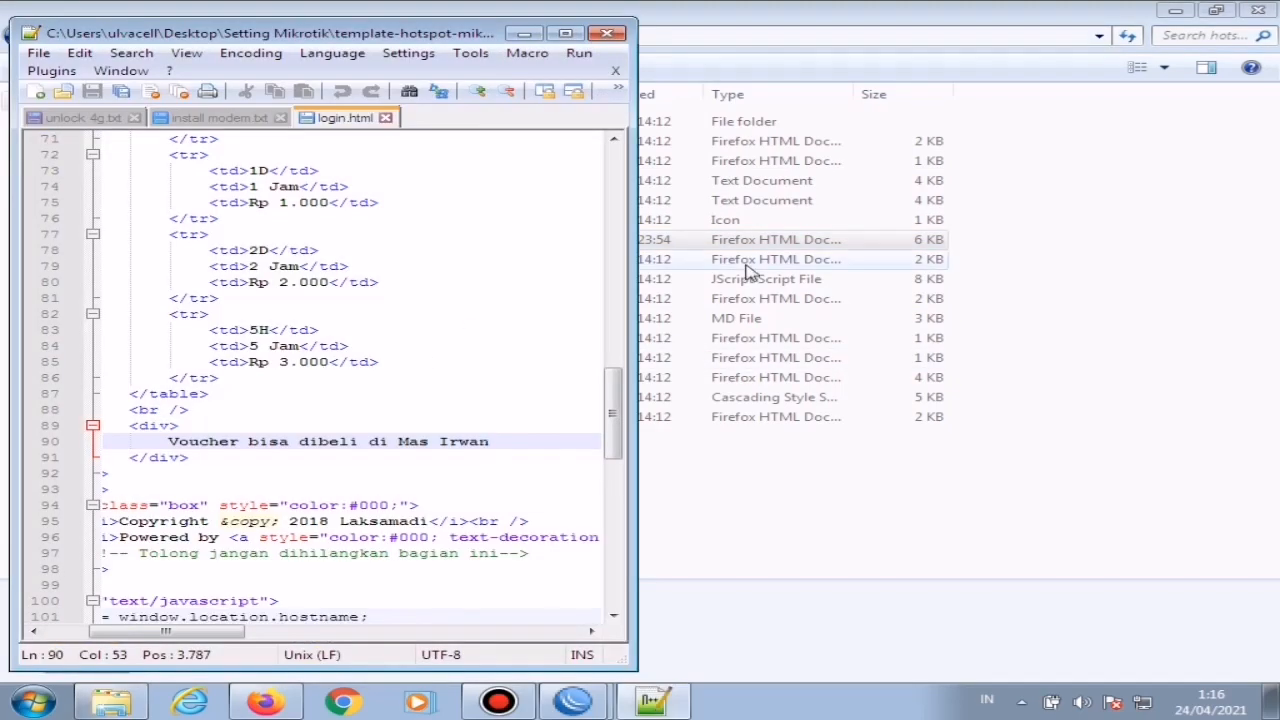
Step: Review the brand heading, voucher package table and voucher seller note in login.html, and close the editor
drag(611, 420, 614, 284)
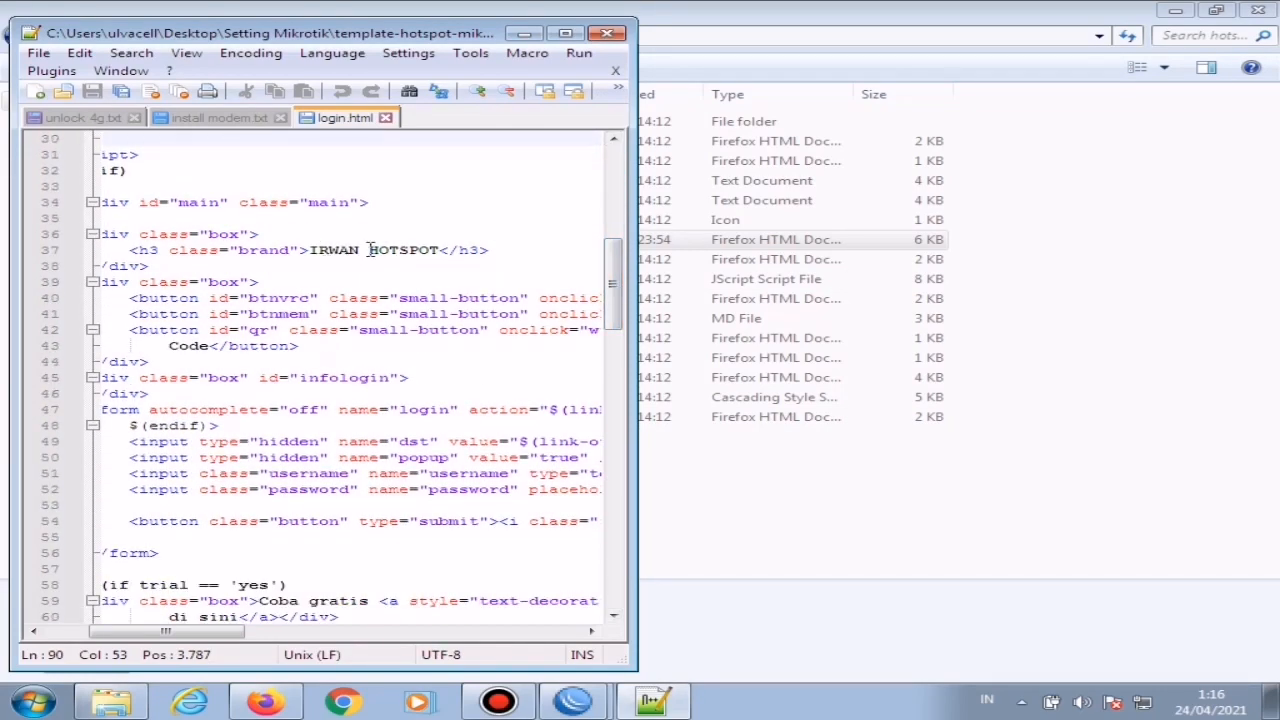
drag(362, 250, 318, 256)
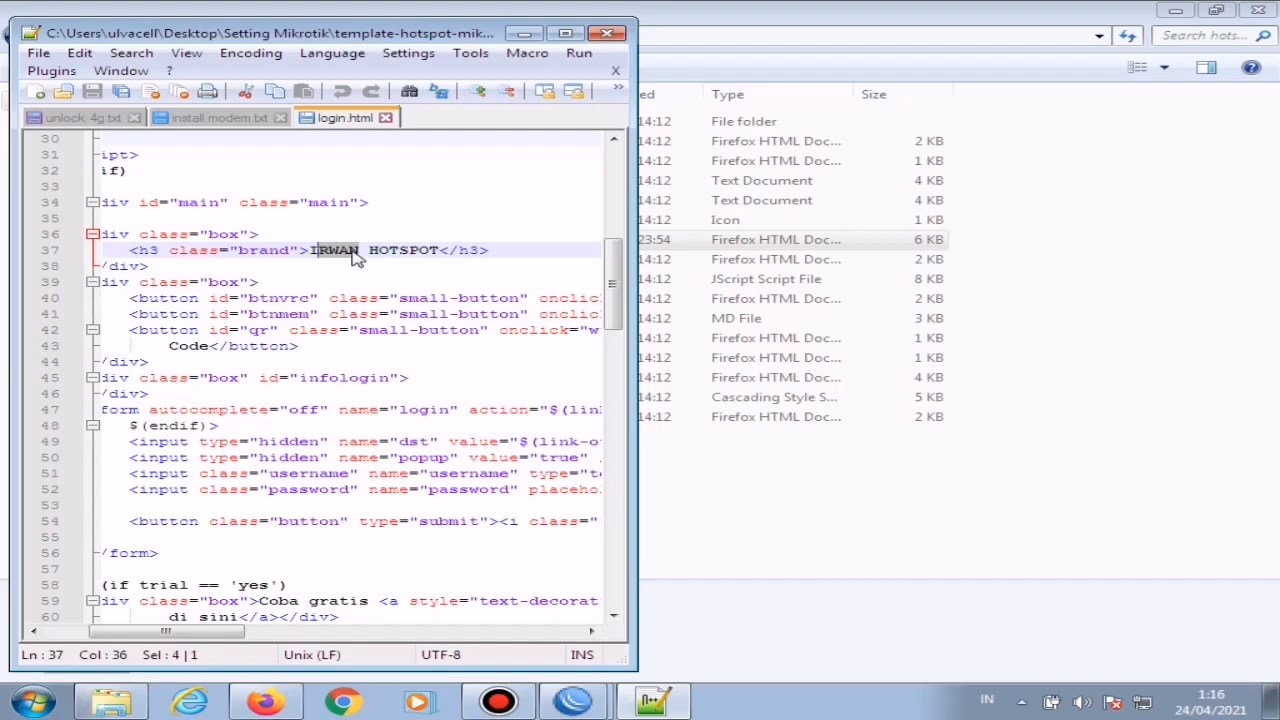
click(359, 256)
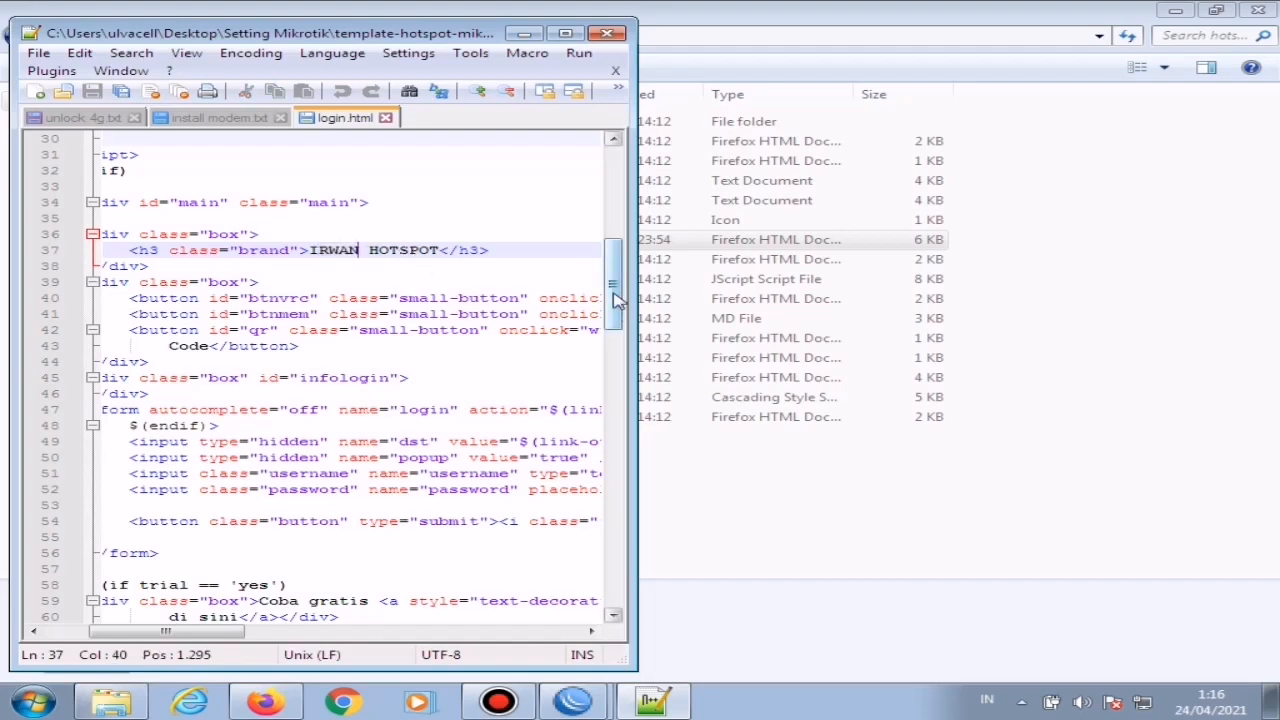
drag(614, 300, 614, 400)
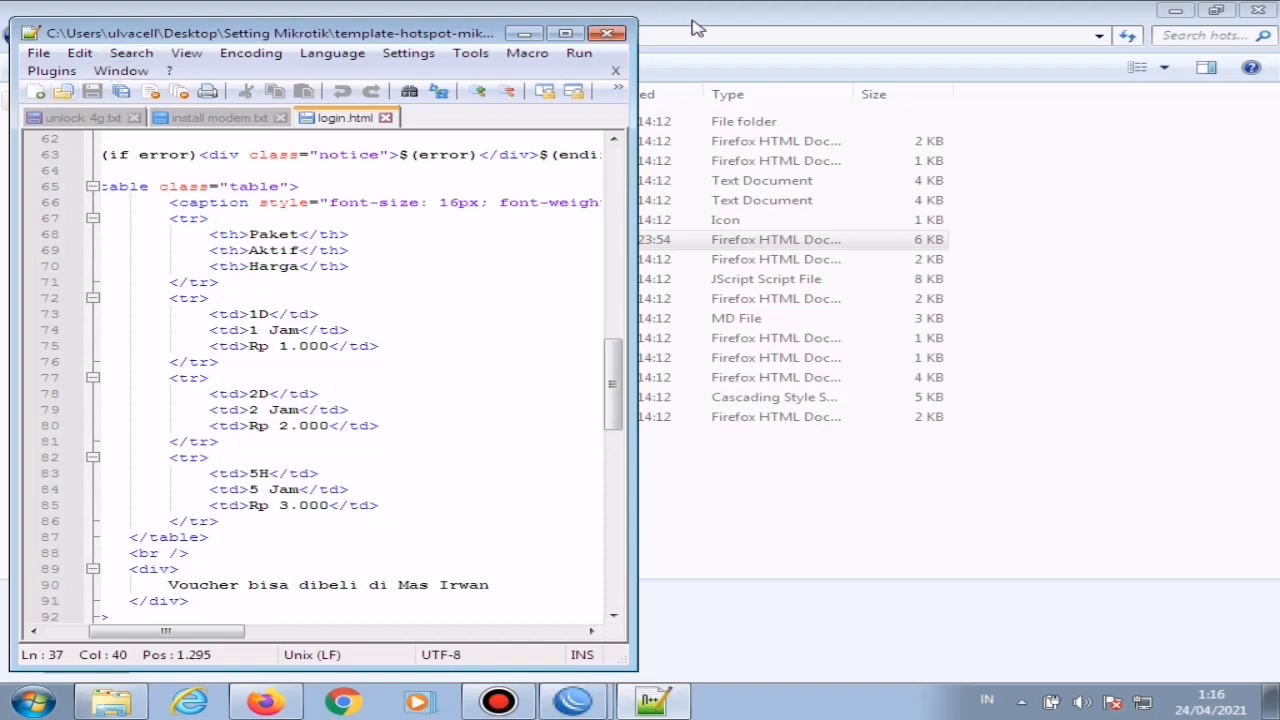
click(608, 36)
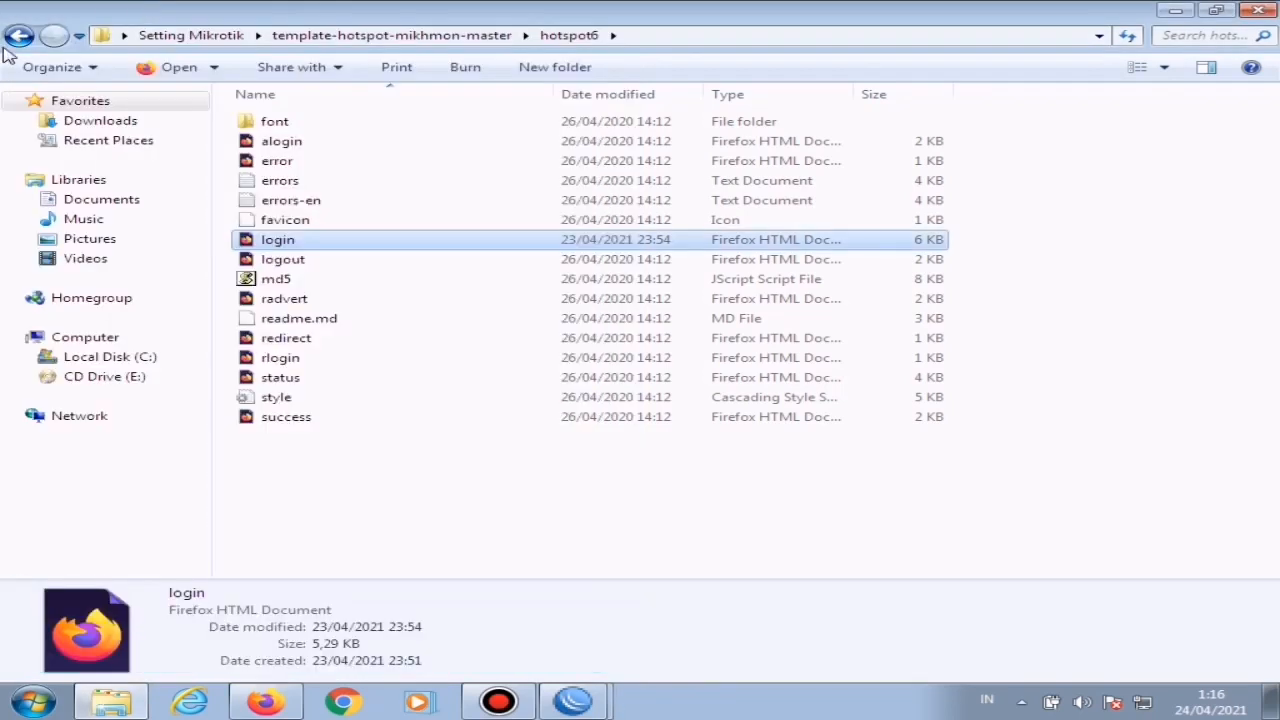
Step: Preview the login page from the hotspot6 folder in Firefox and examine it down to the package table
click(18, 36)
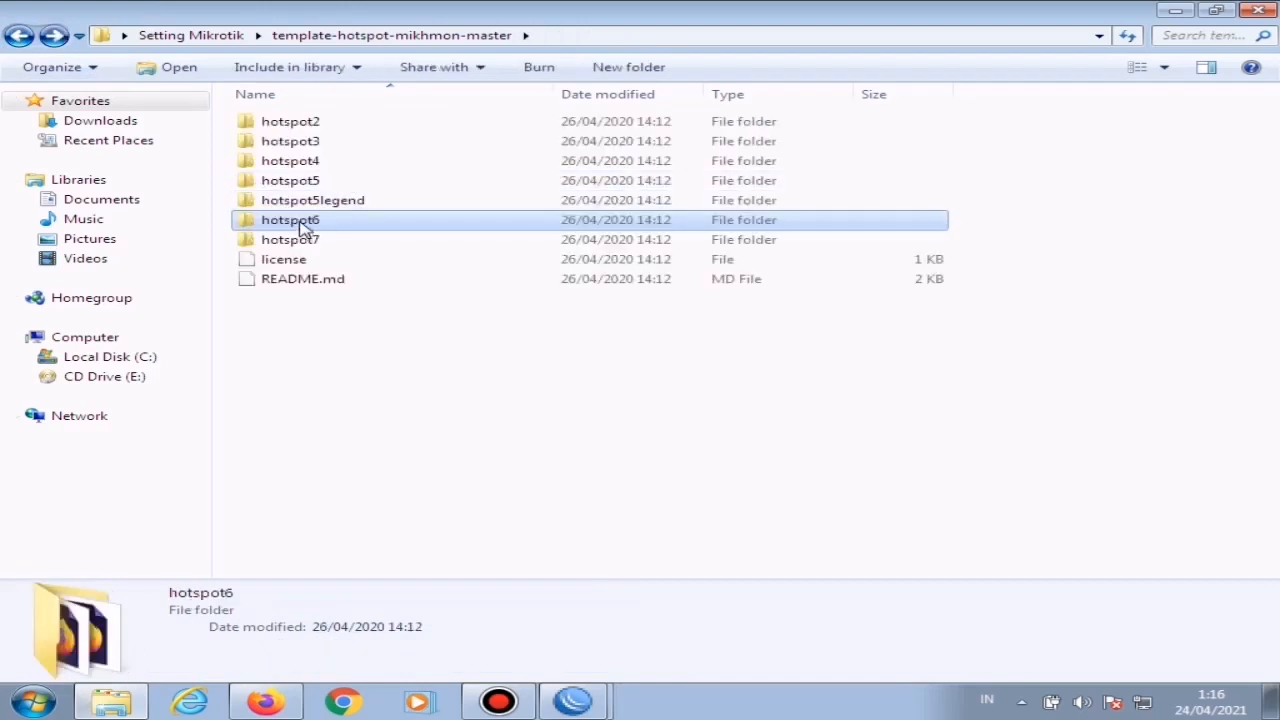
double_click(305, 222)
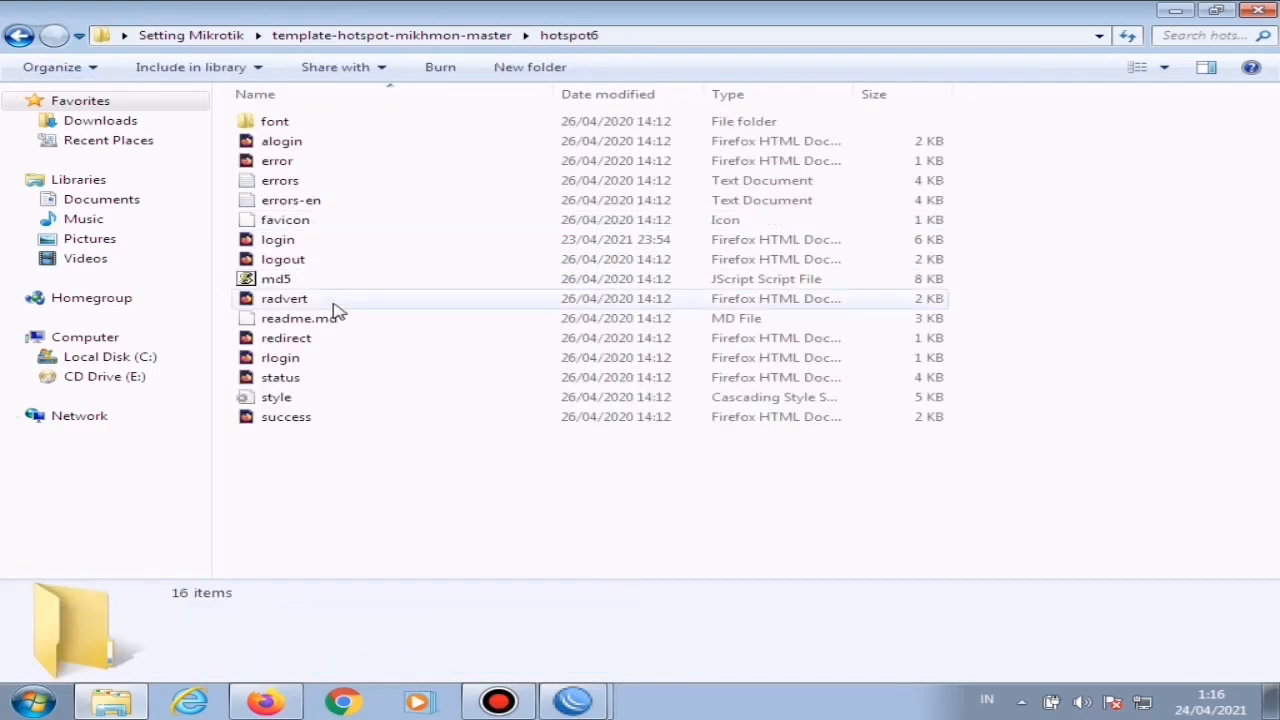
double_click(302, 245)
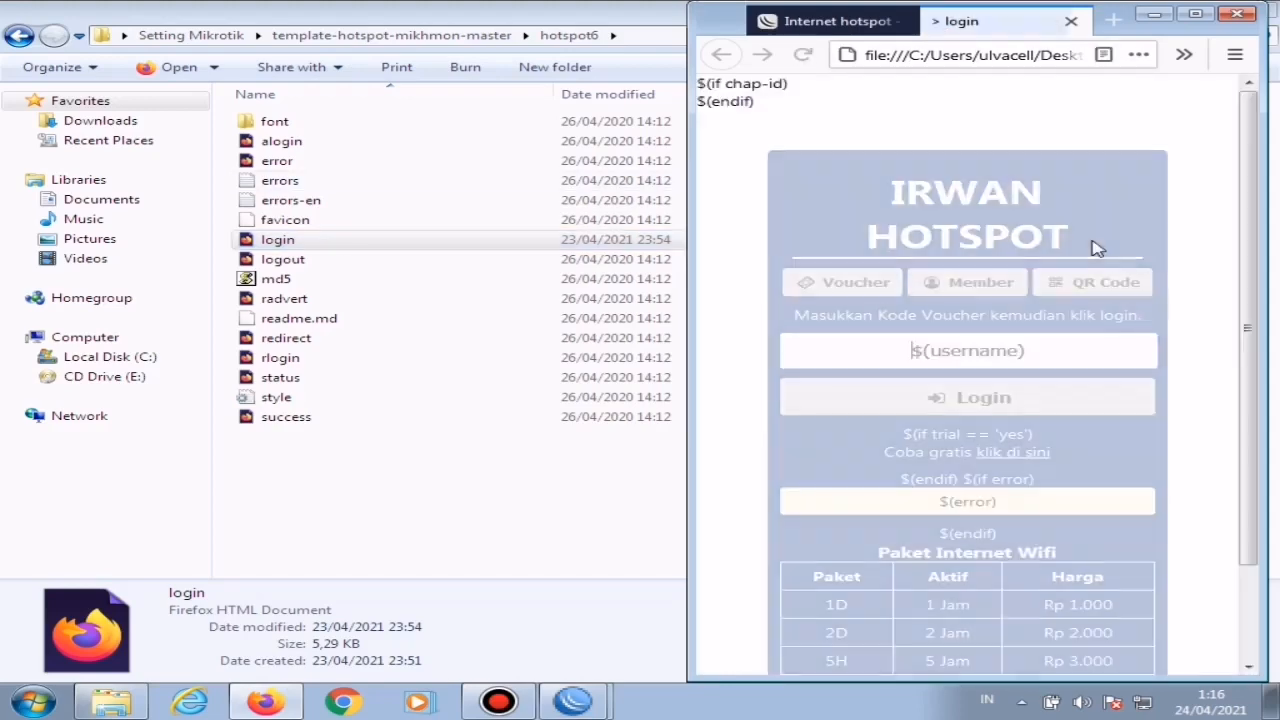
drag(1249, 212, 1278, 425)
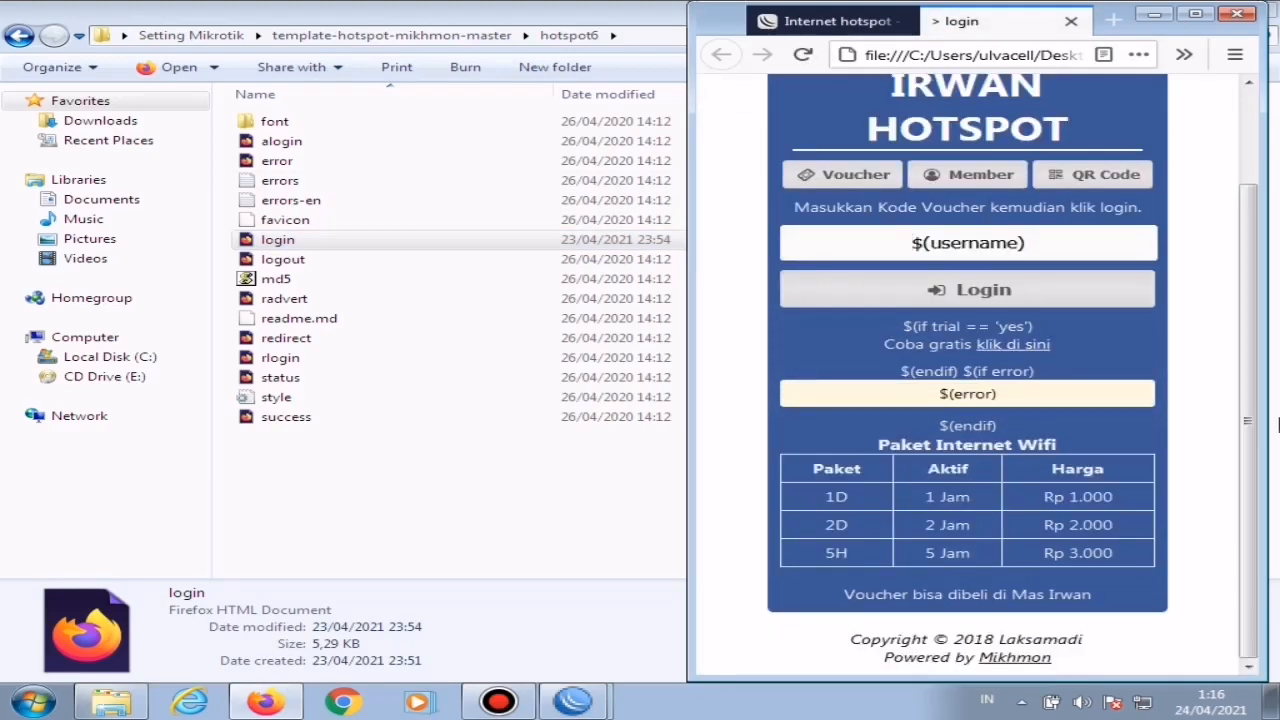
Step: Return to the template-hotspot-mikhmon-master folder and arrange its reduced window beside a reduced WinBox window
click(20, 45)
click(20, 40)
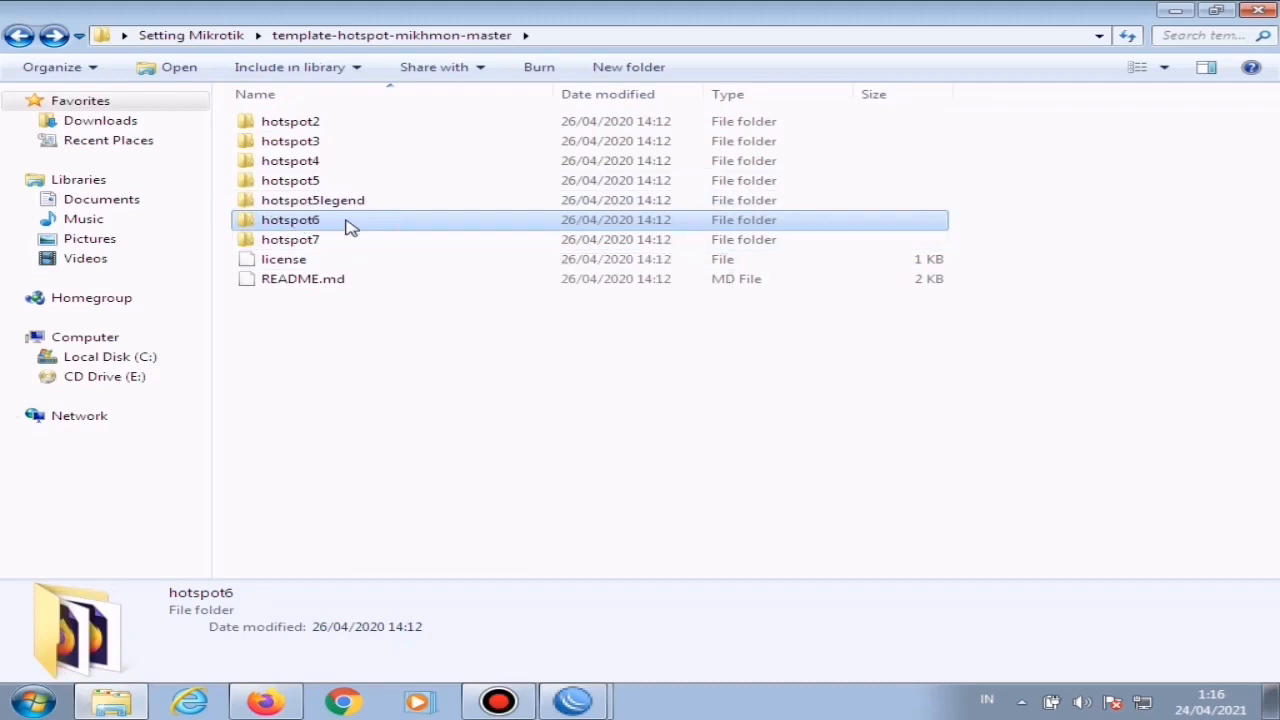
click(1220, 12)
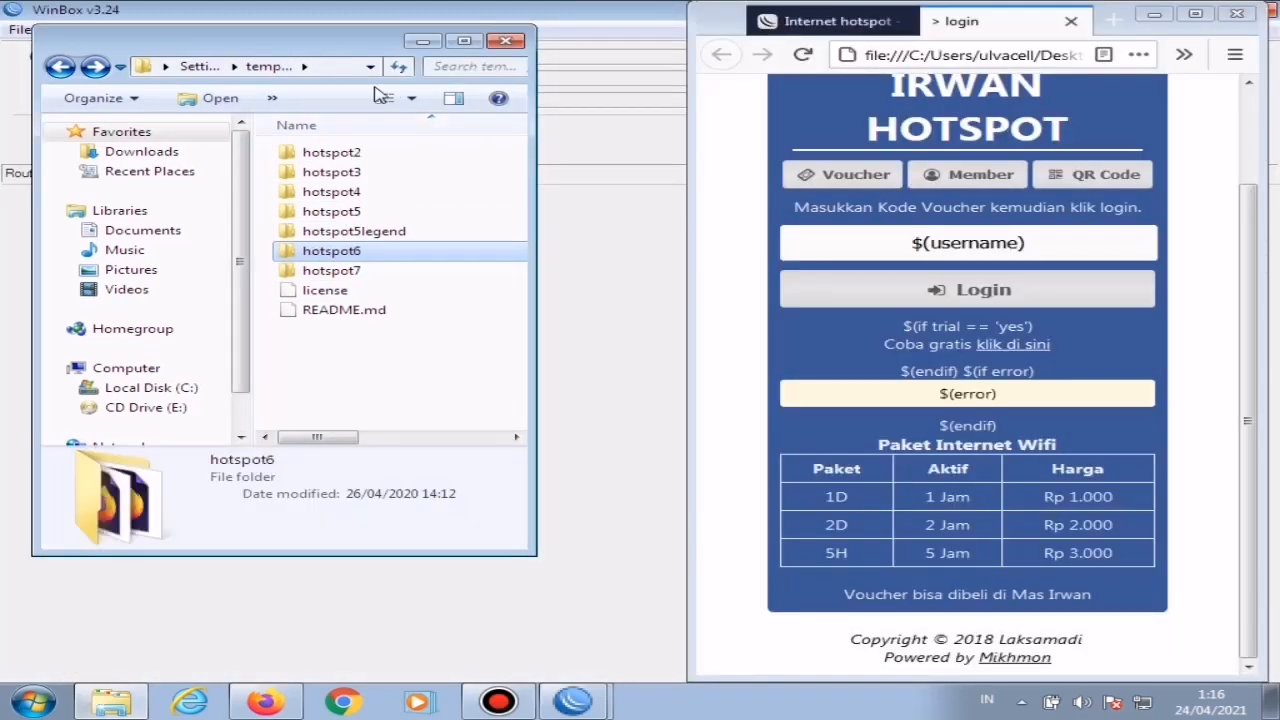
drag(270, 55, 908, 80)
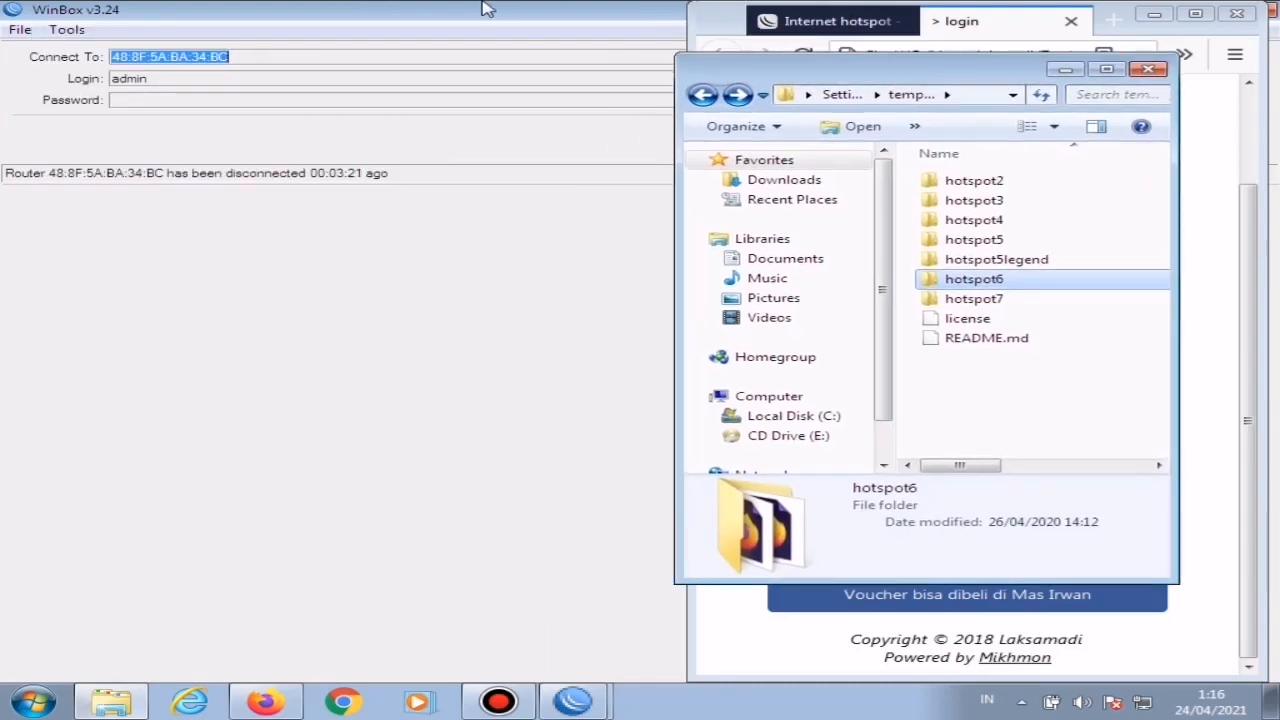
click(490, 30)
click(1215, 10)
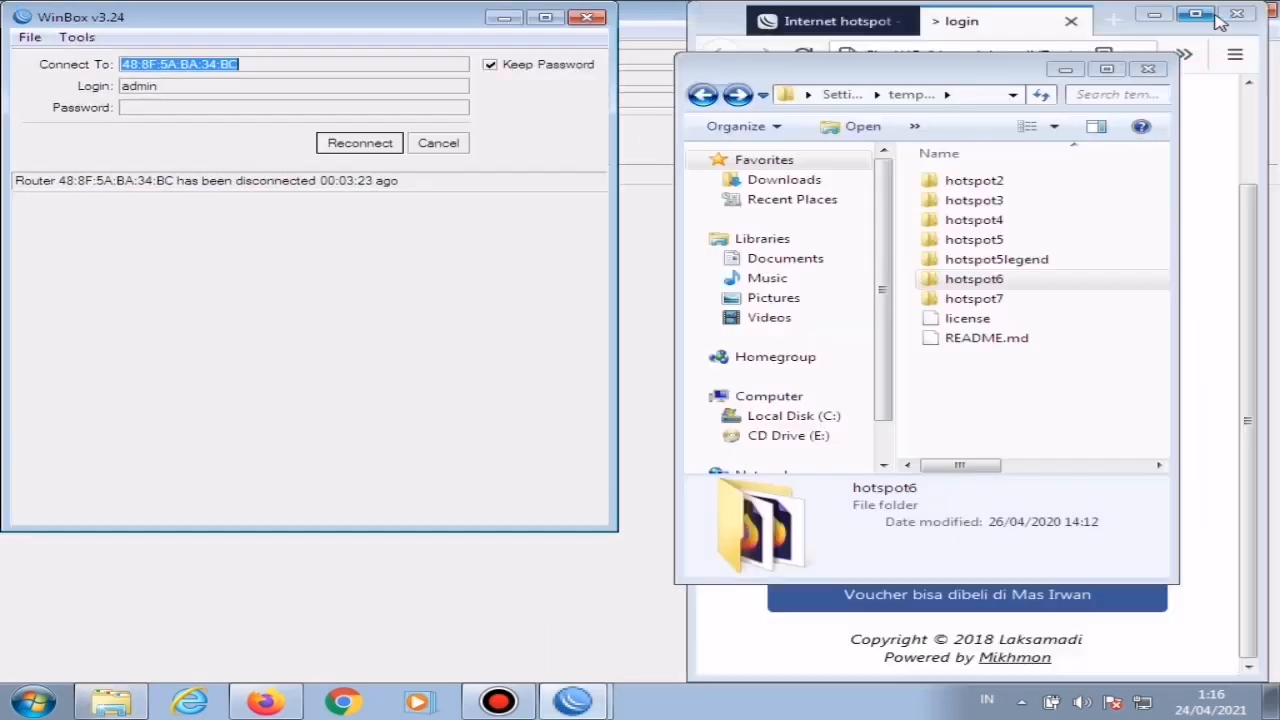
Step: Connect to the router at 192.168.4.1 with the full-access user's login name and account password
click(356, 148)
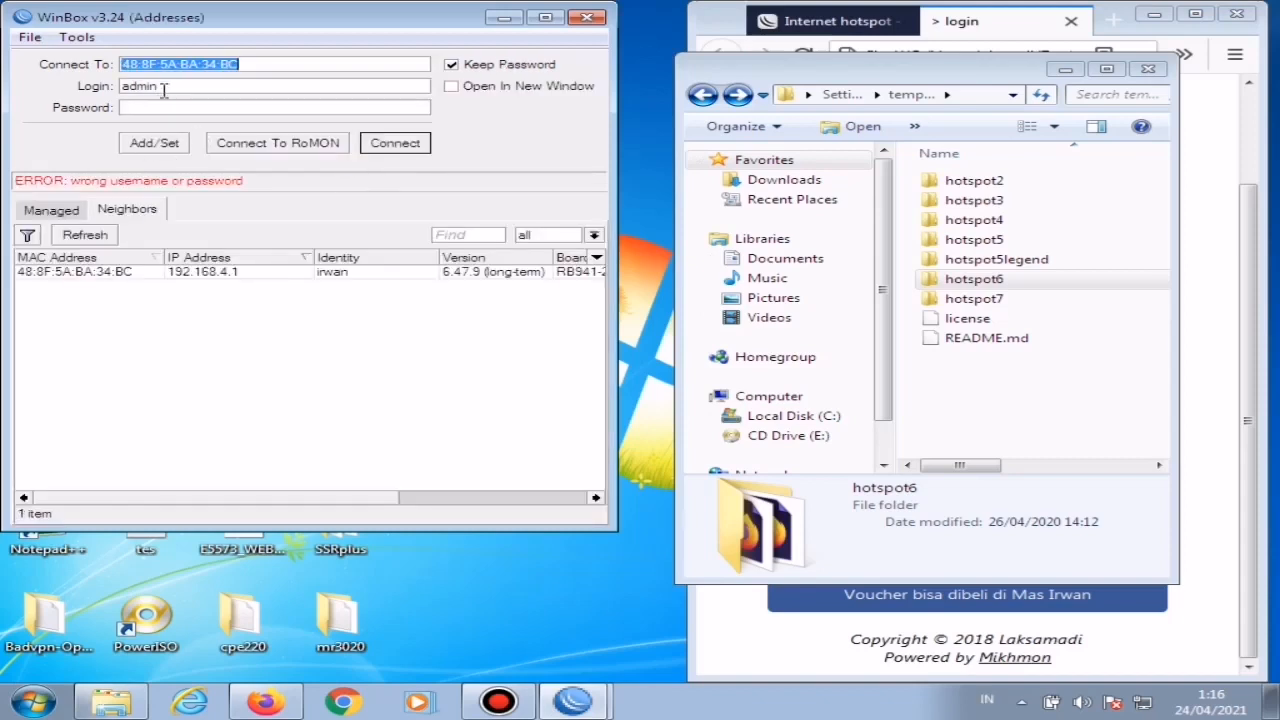
click(228, 275)
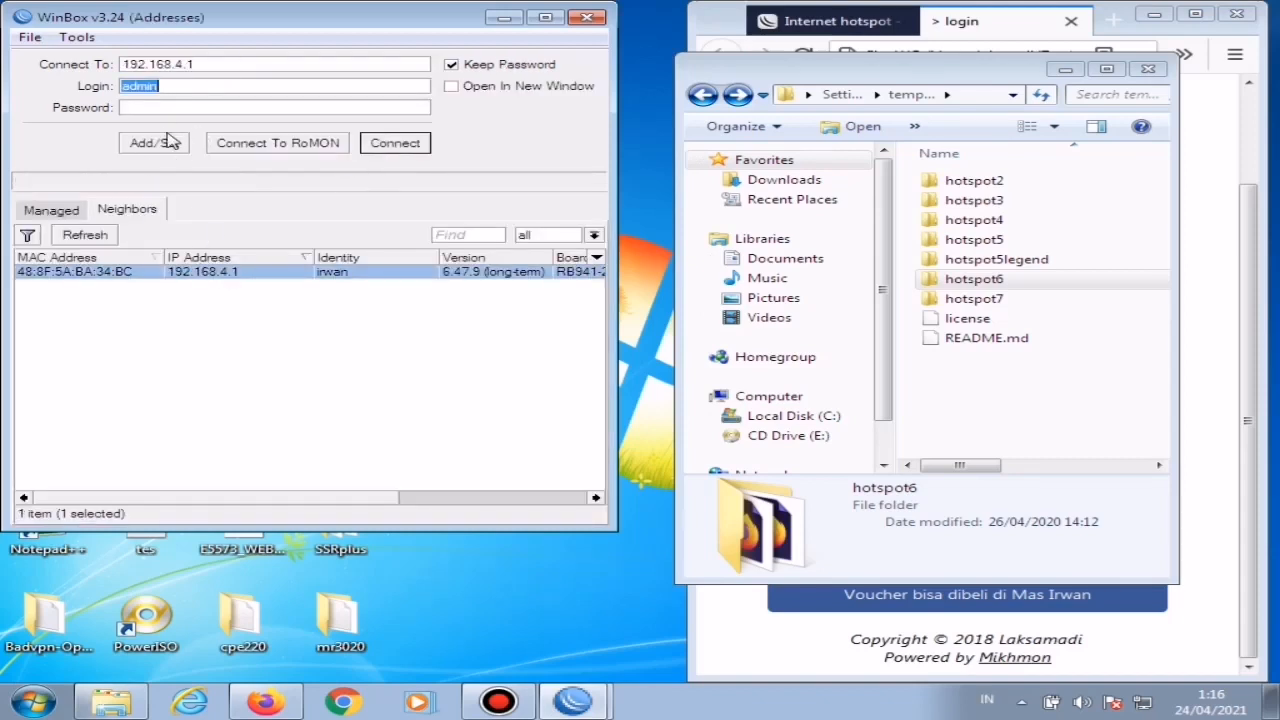
key(BackSpace)
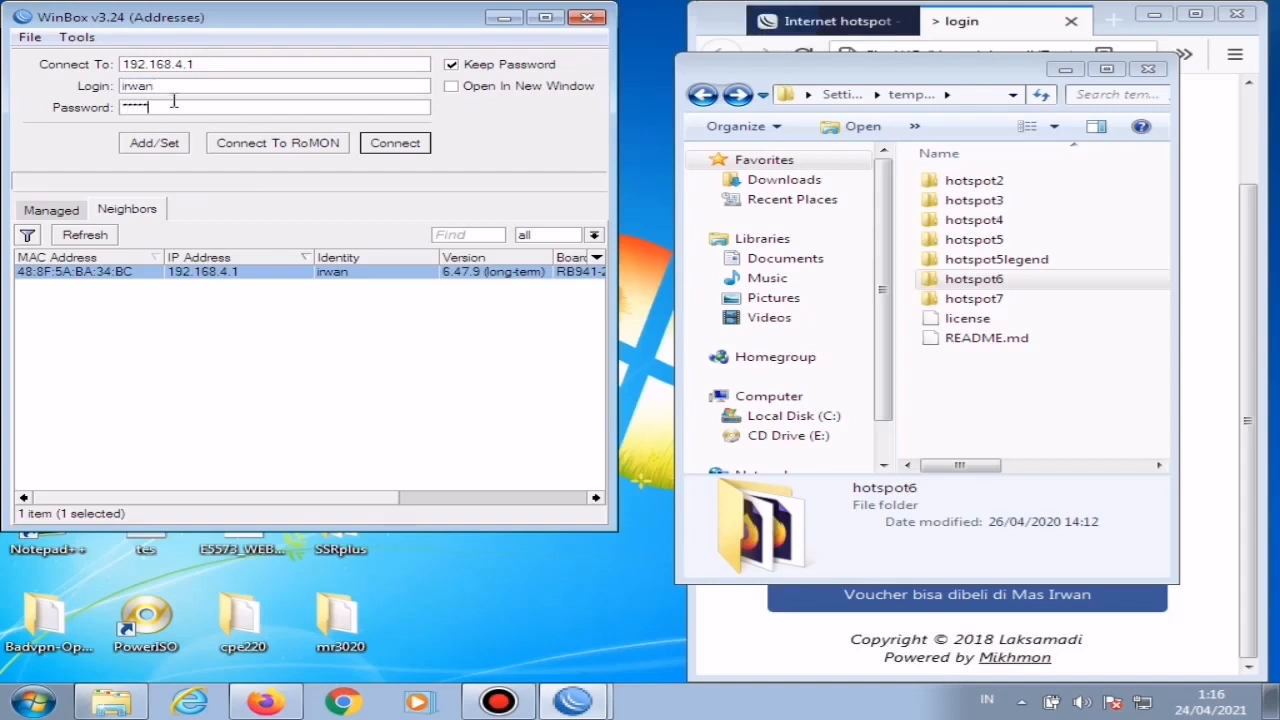
key(Return)
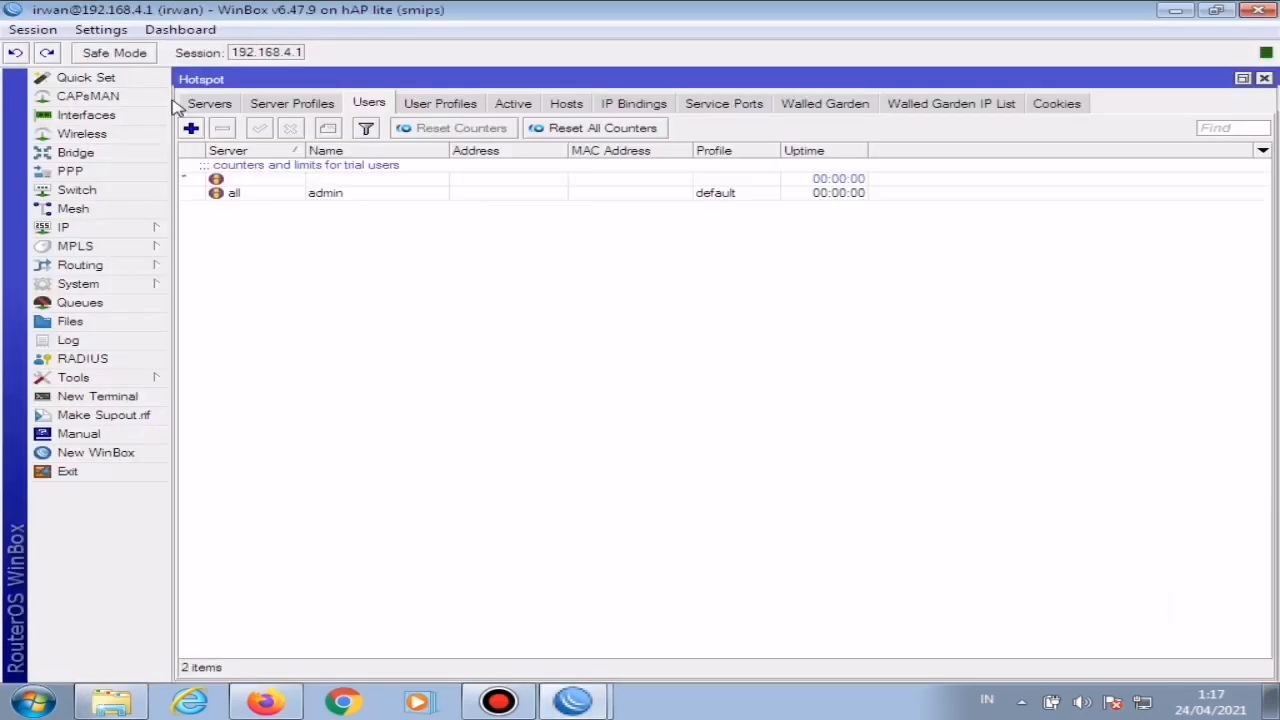
Step: Delete all files from the router's file list and upload the hotspot6 template folder in their place
click(1216, 11)
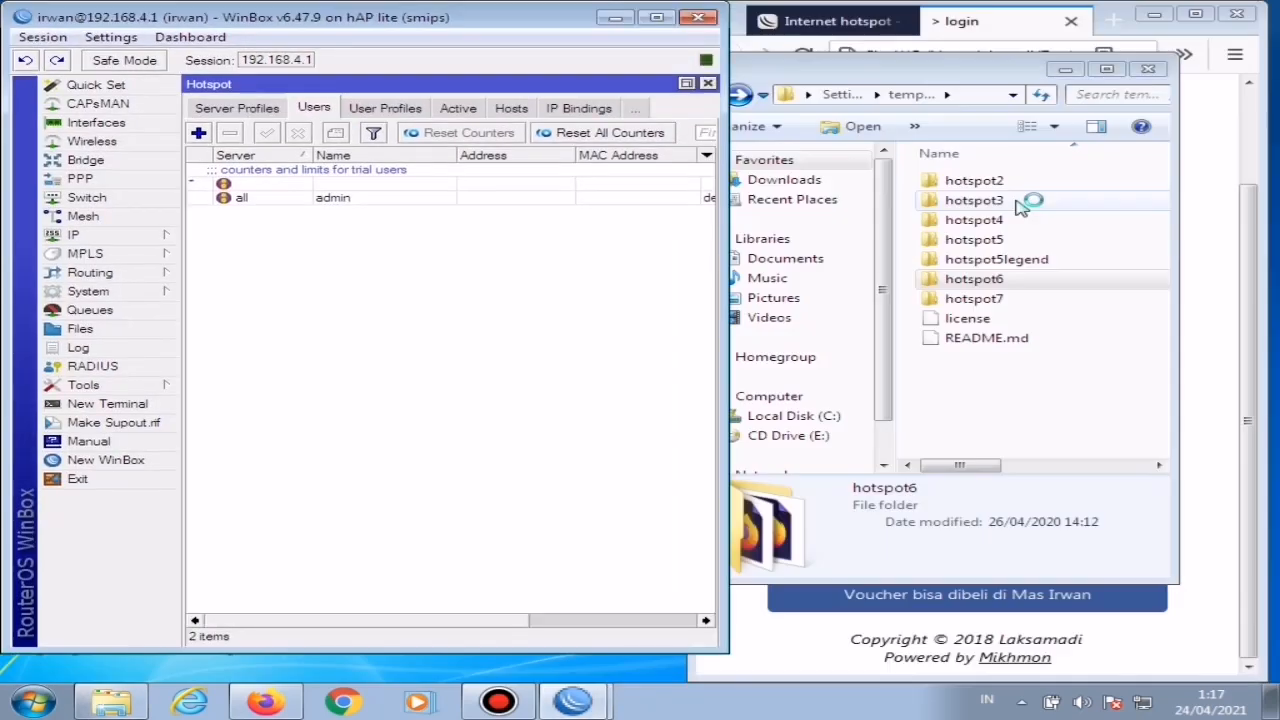
click(707, 85)
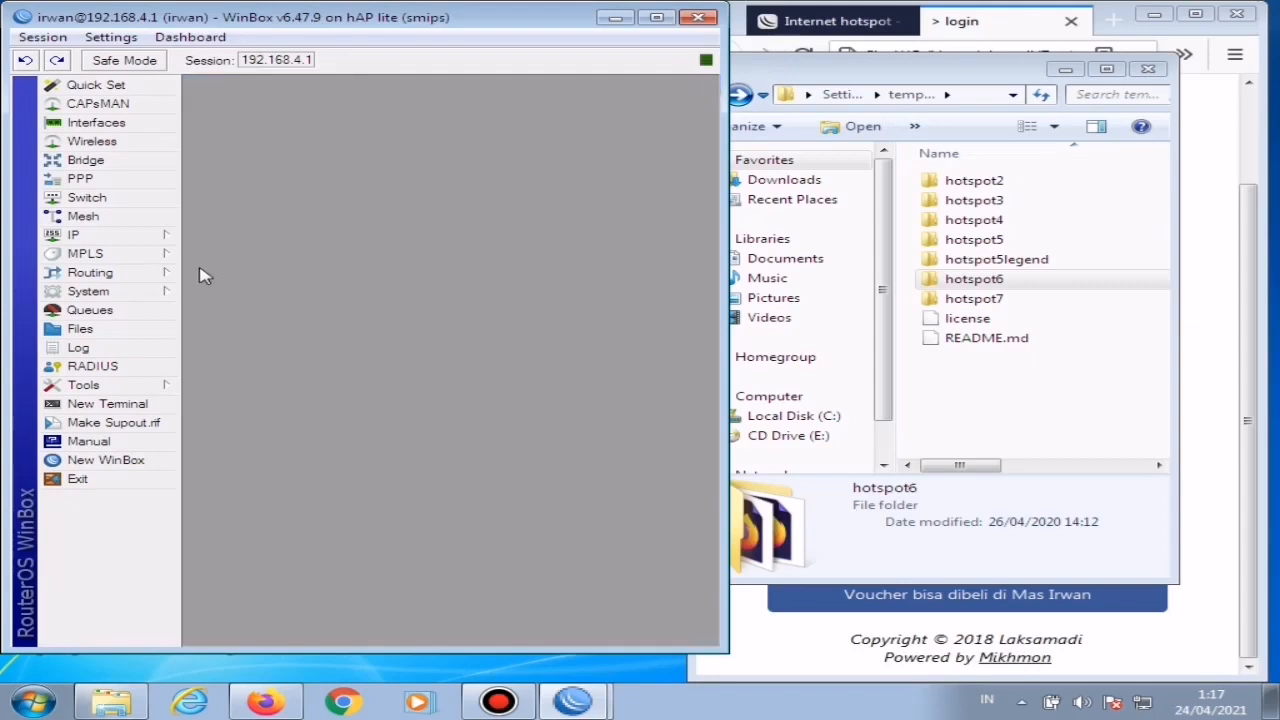
click(80, 330)
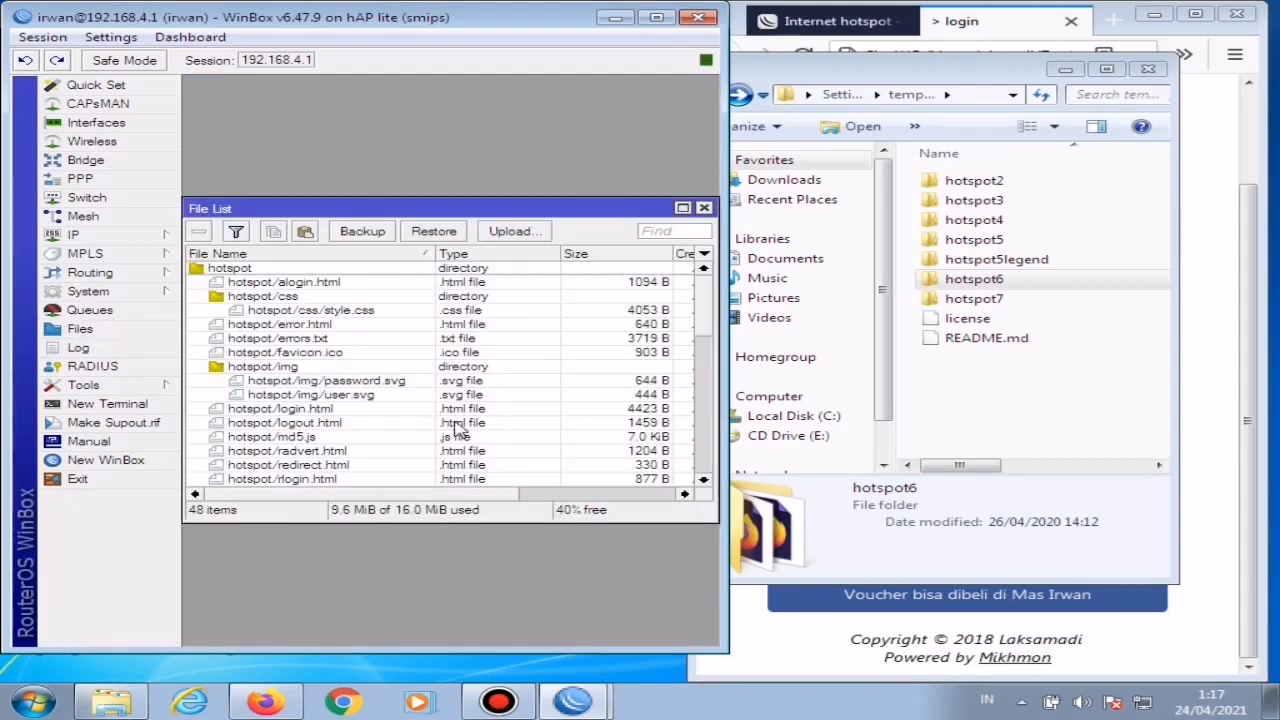
key(ctrl+a)
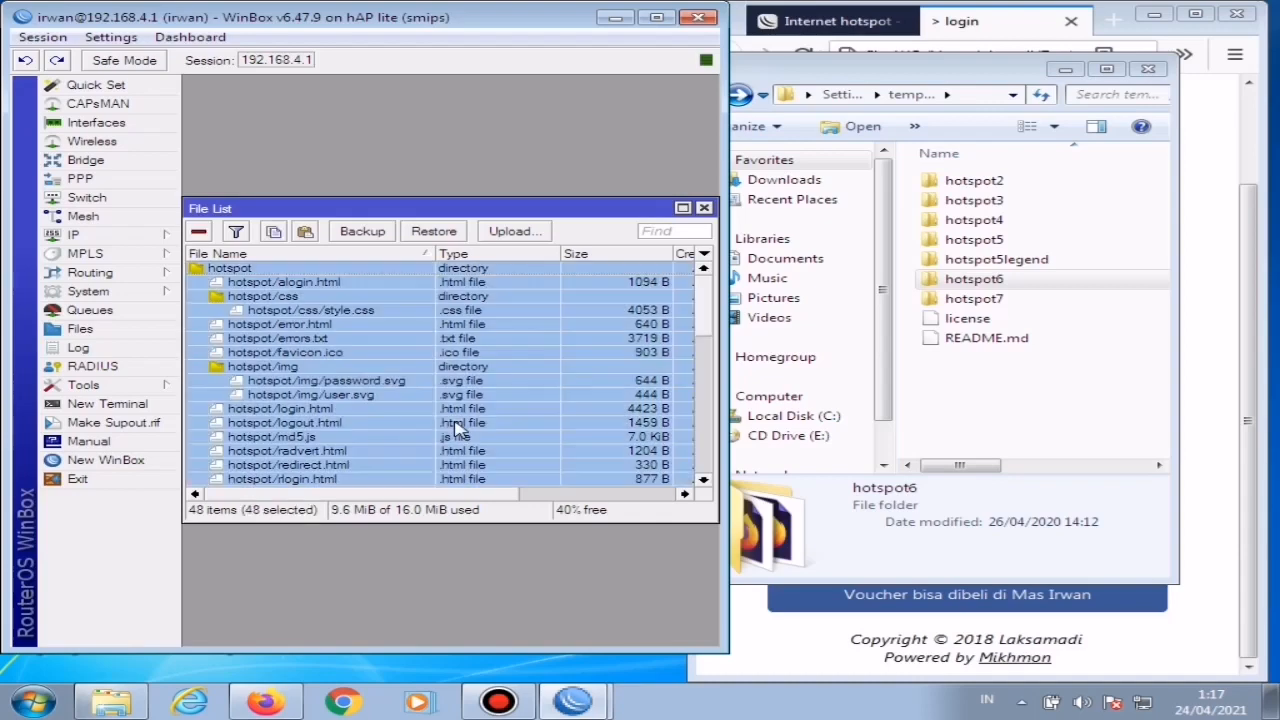
click(199, 233)
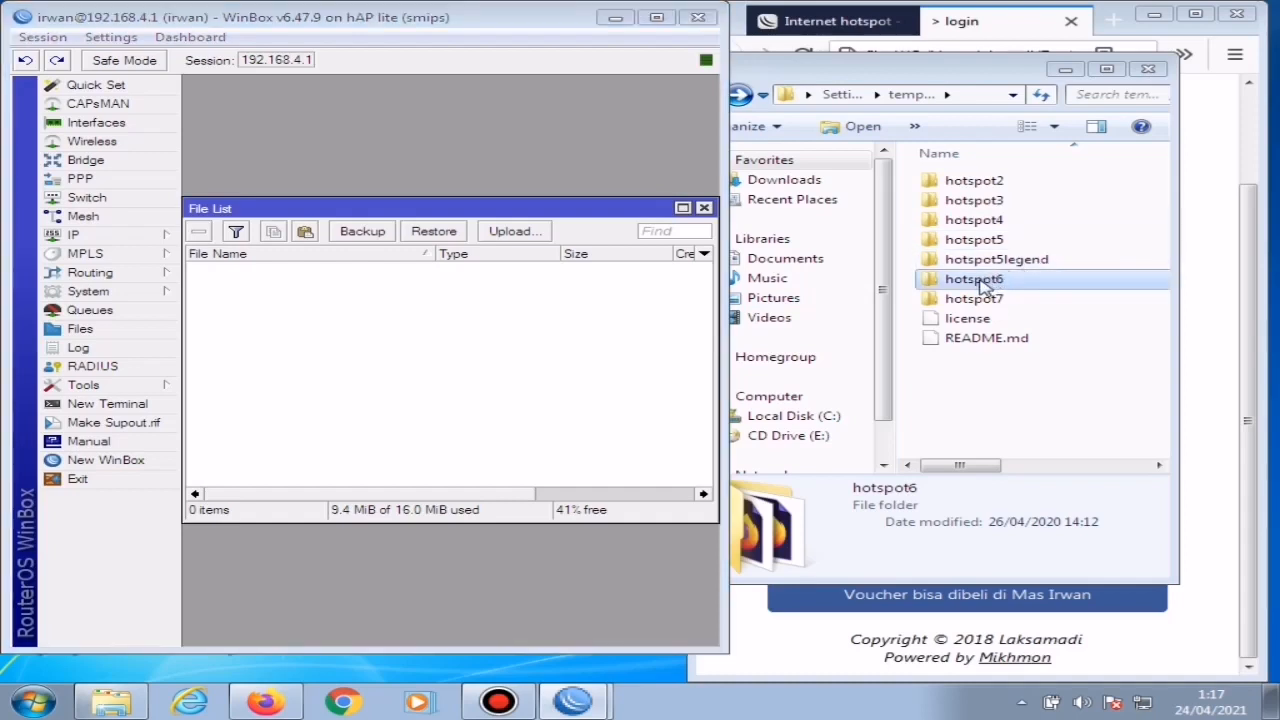
drag(978, 285, 593, 366)
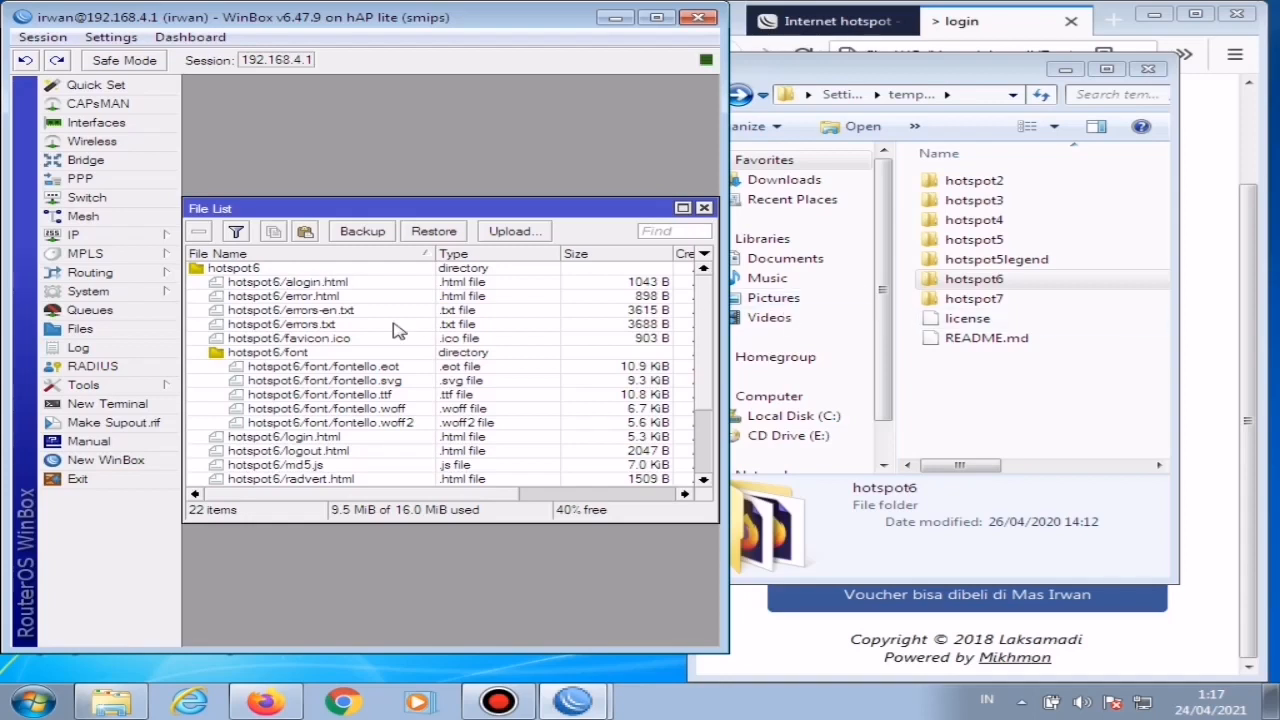
click(704, 209)
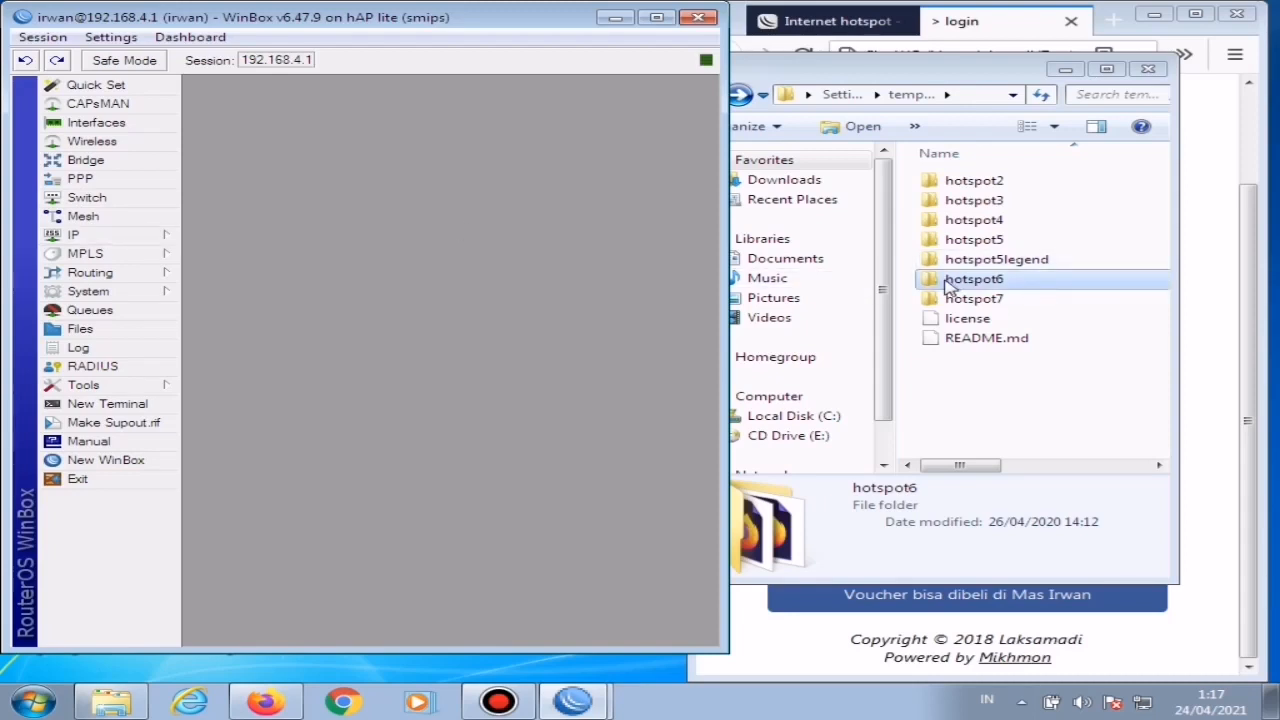
Step: Set the HTML directory of the hotspot server profile hsprof1 to hotspot6
click(121, 240)
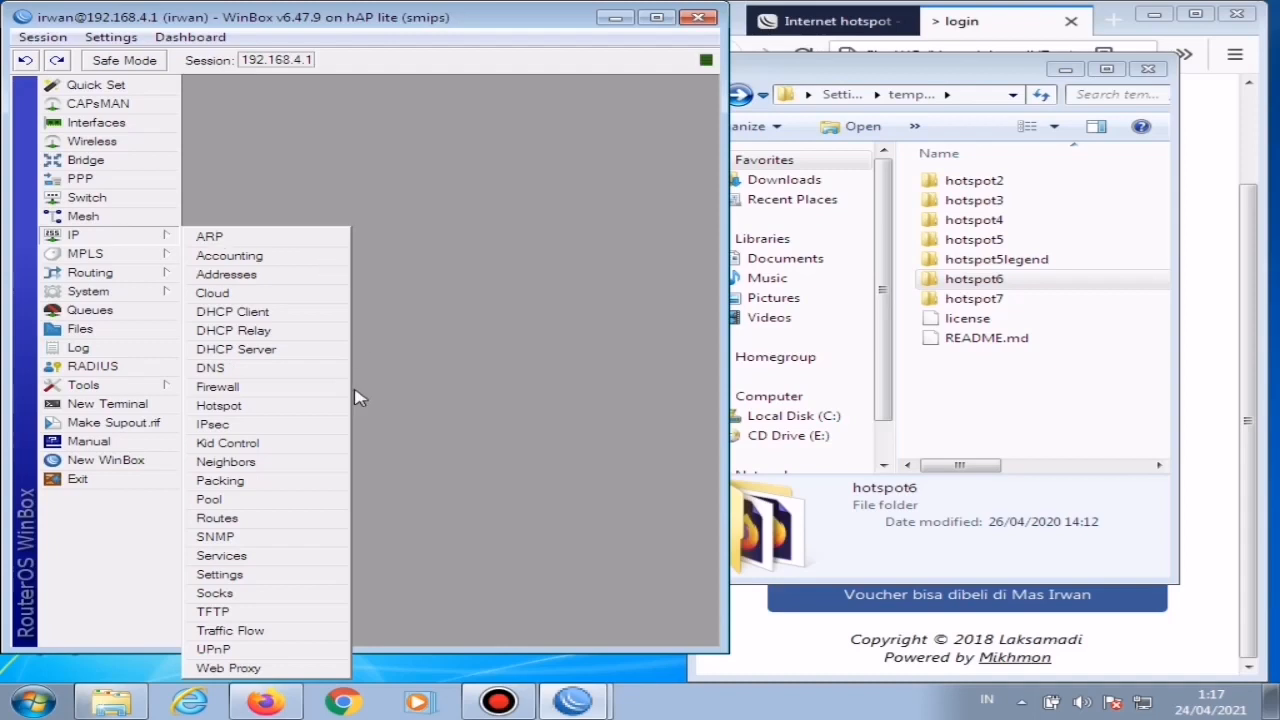
click(248, 407)
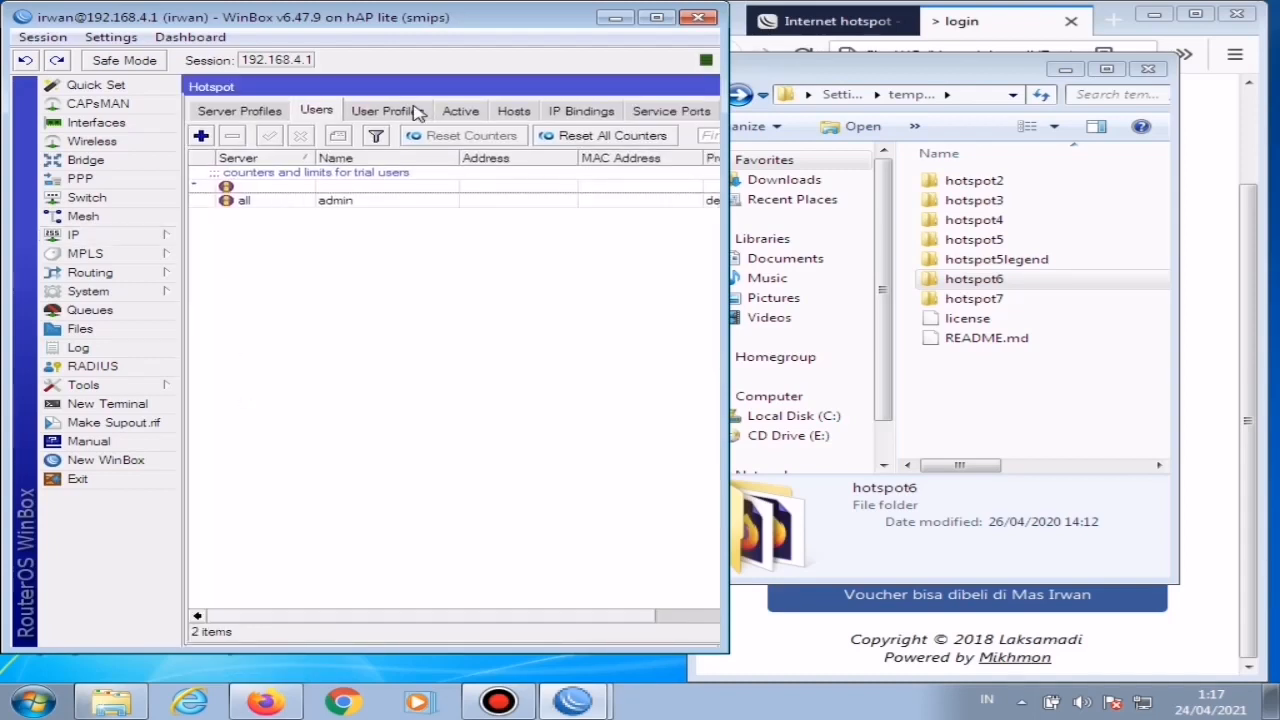
click(247, 112)
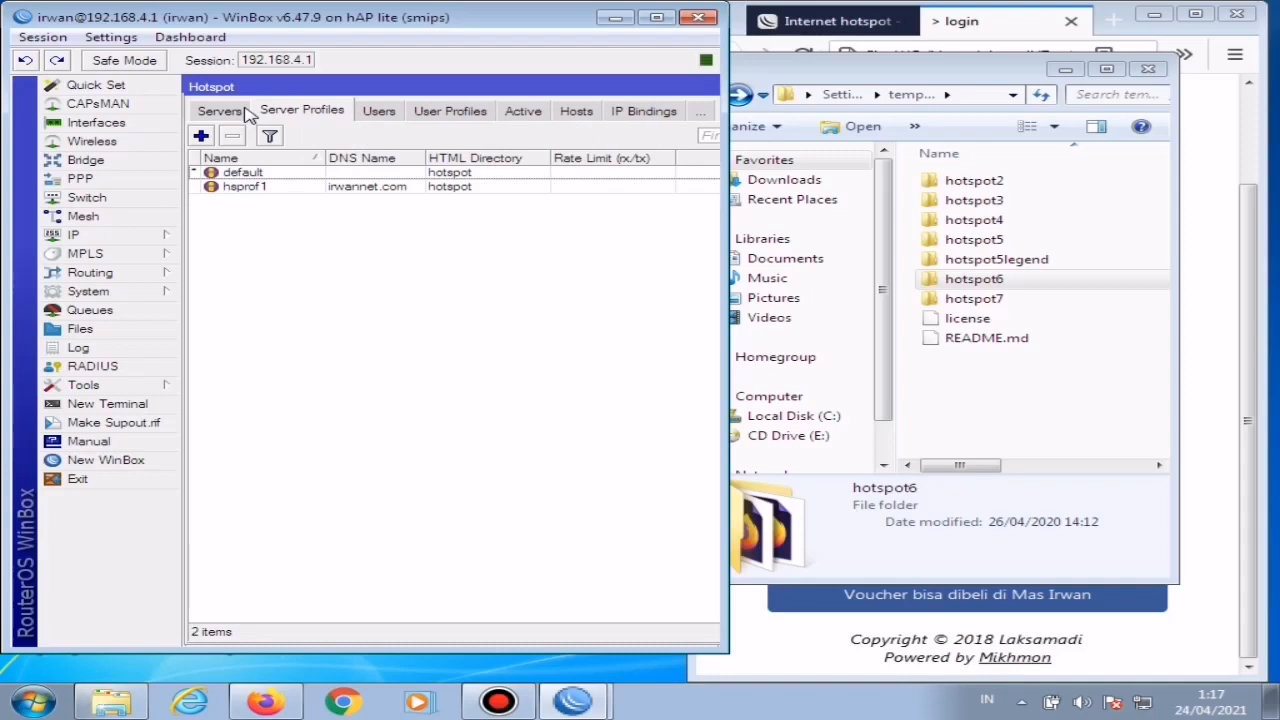
double_click(366, 187)
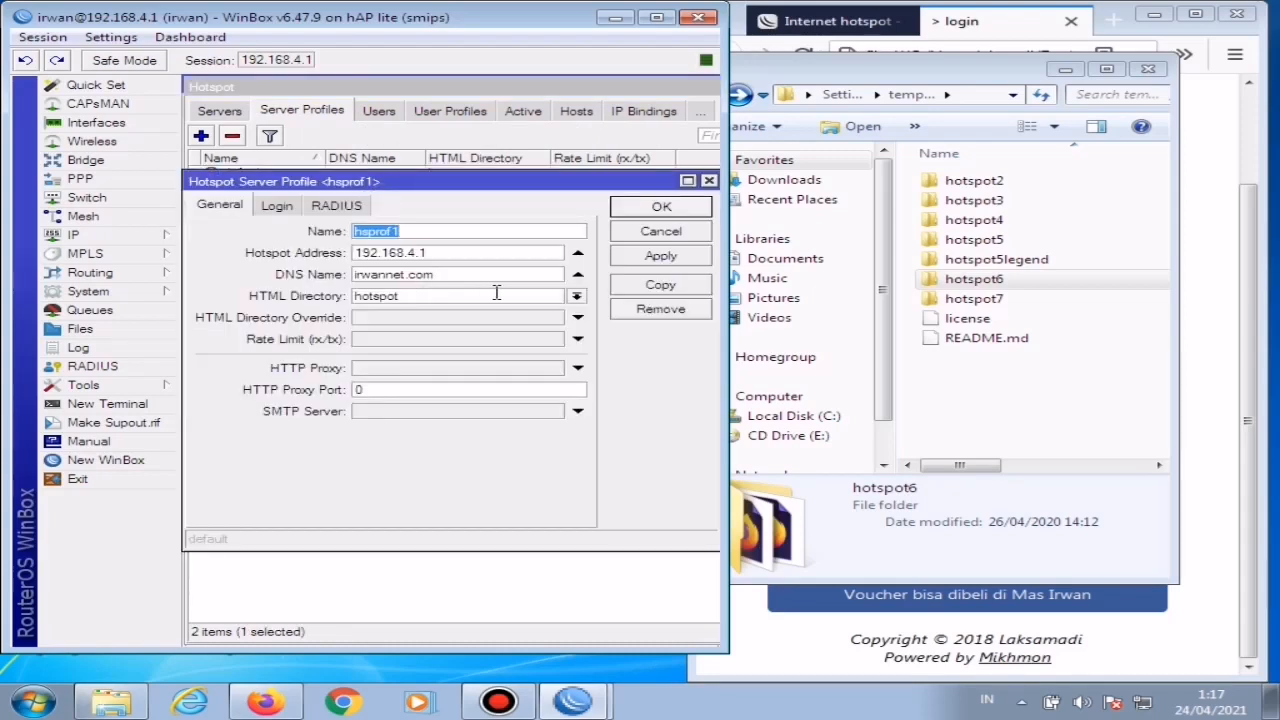
click(578, 298)
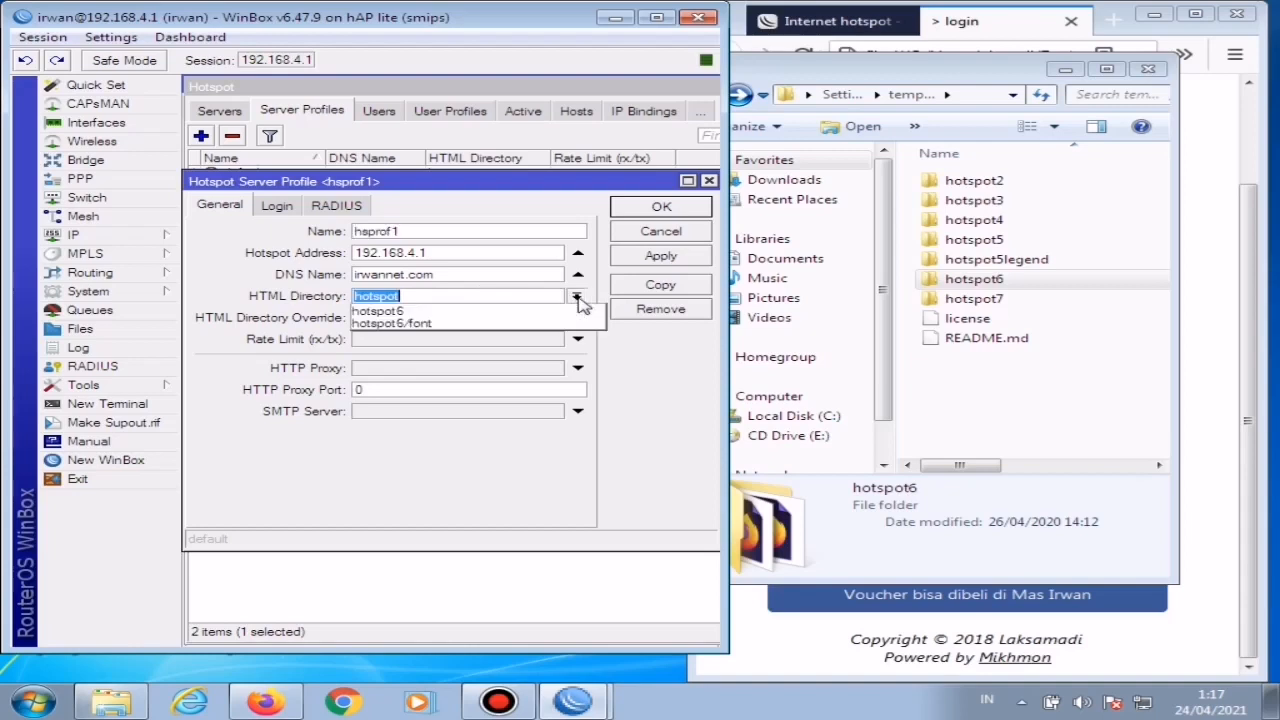
click(425, 312)
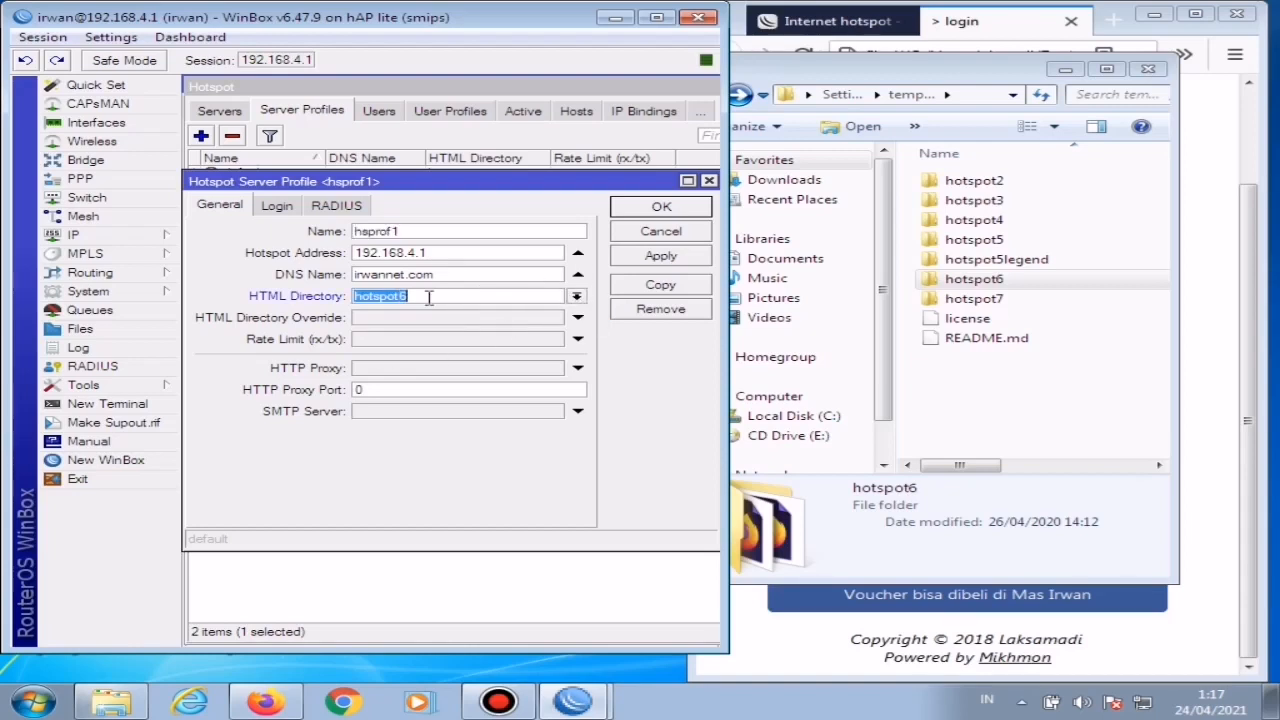
Step: Enable HTTP PAP and MAC Cookie and disable Cookie as login methods in the hsprof1 profile
click(278, 207)
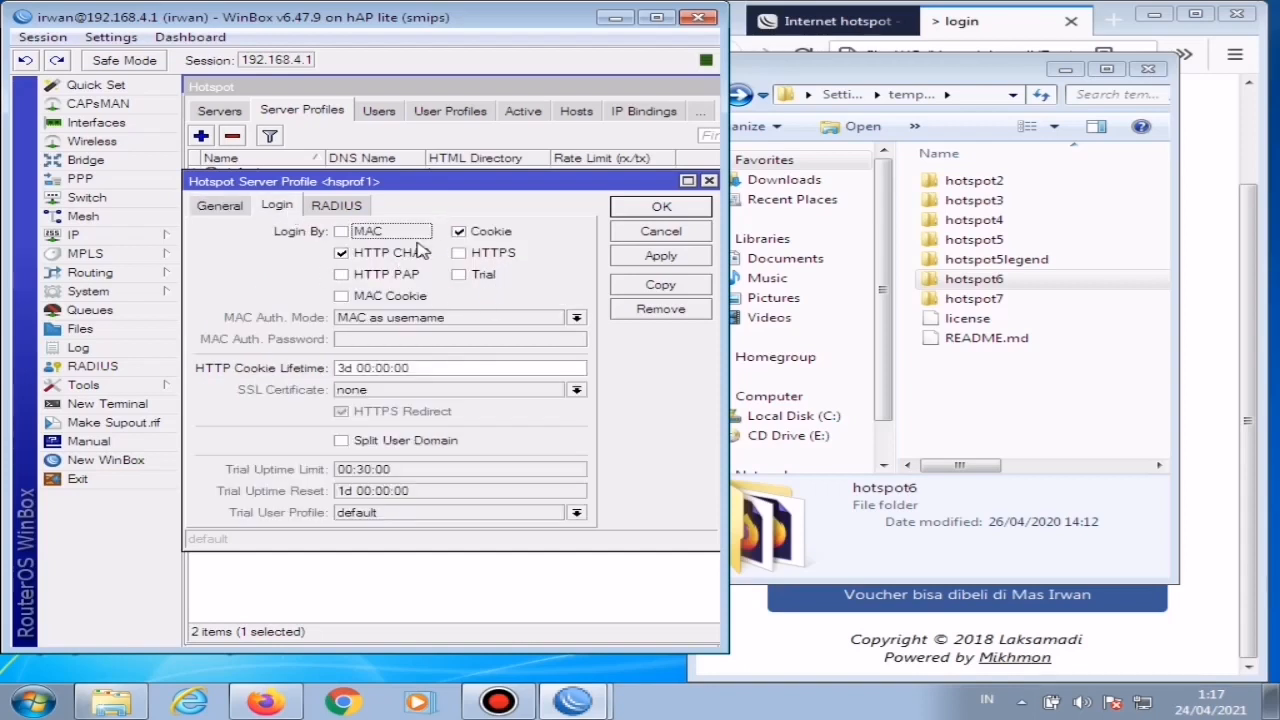
click(341, 275)
click(341, 297)
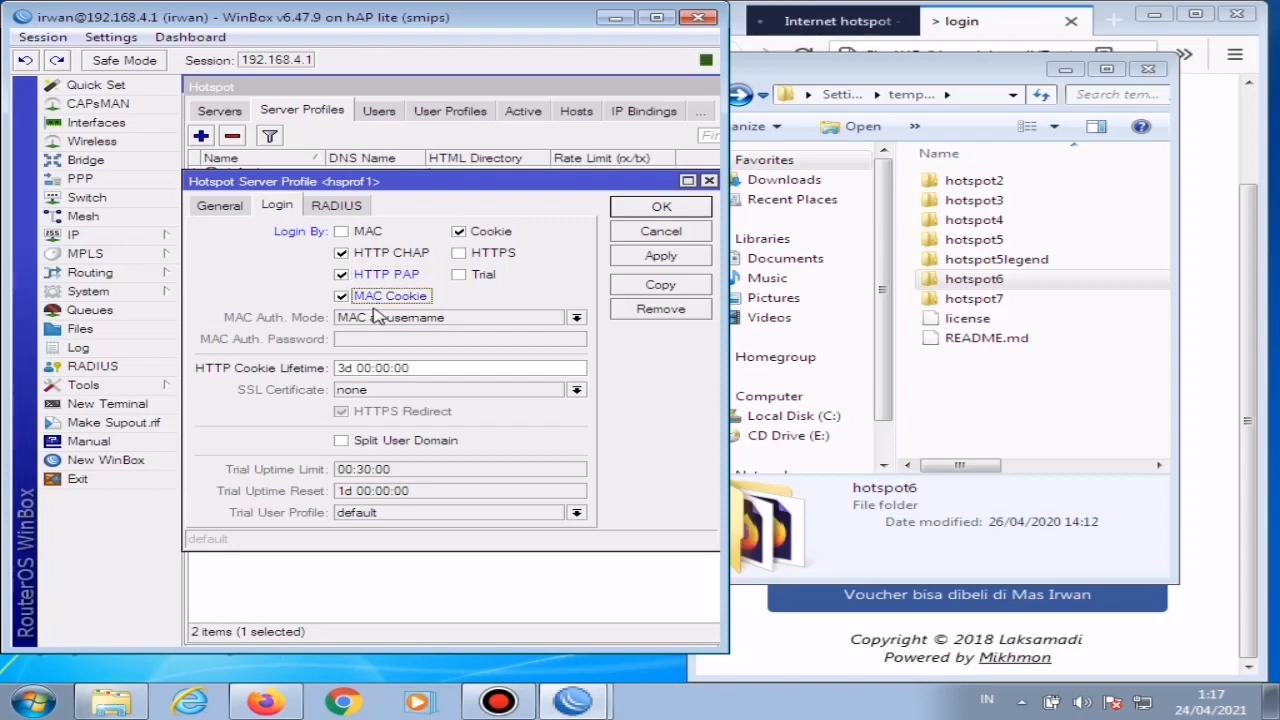
click(459, 232)
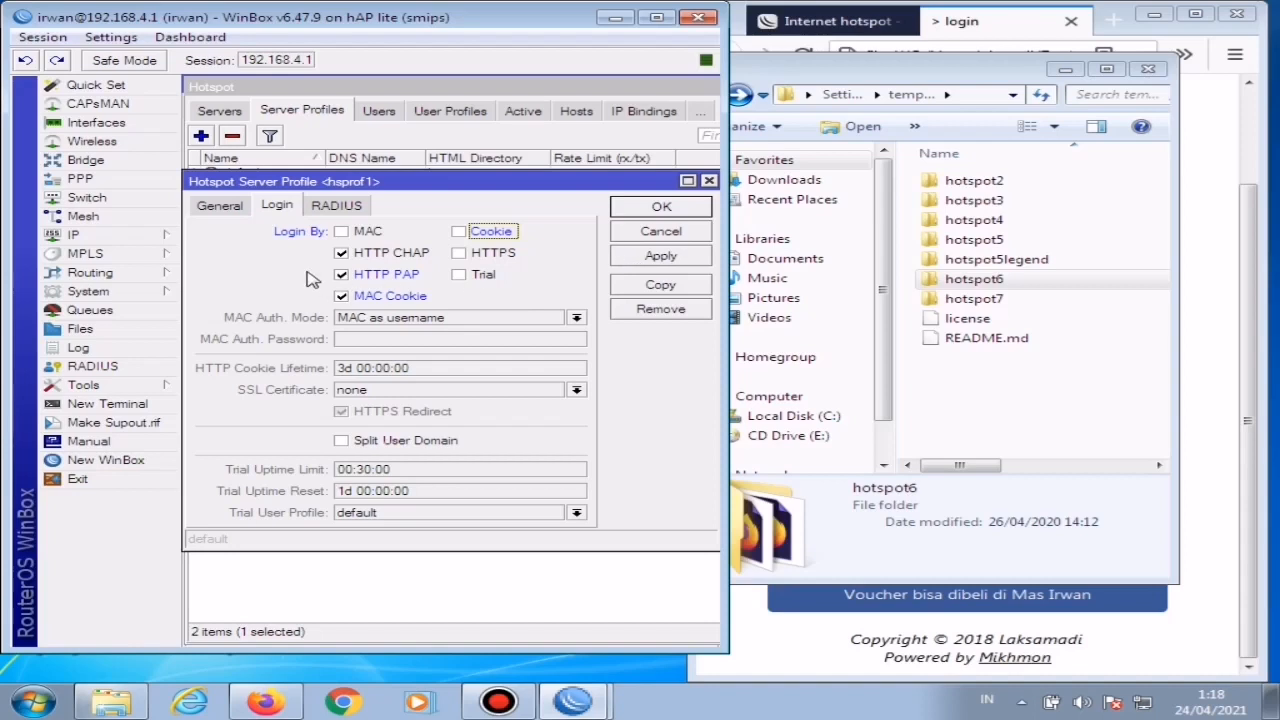
Step: Save the hsprof1 profile settings, close the local login page preview and reload the irwannet.com status page to check the template
click(660, 258)
click(678, 209)
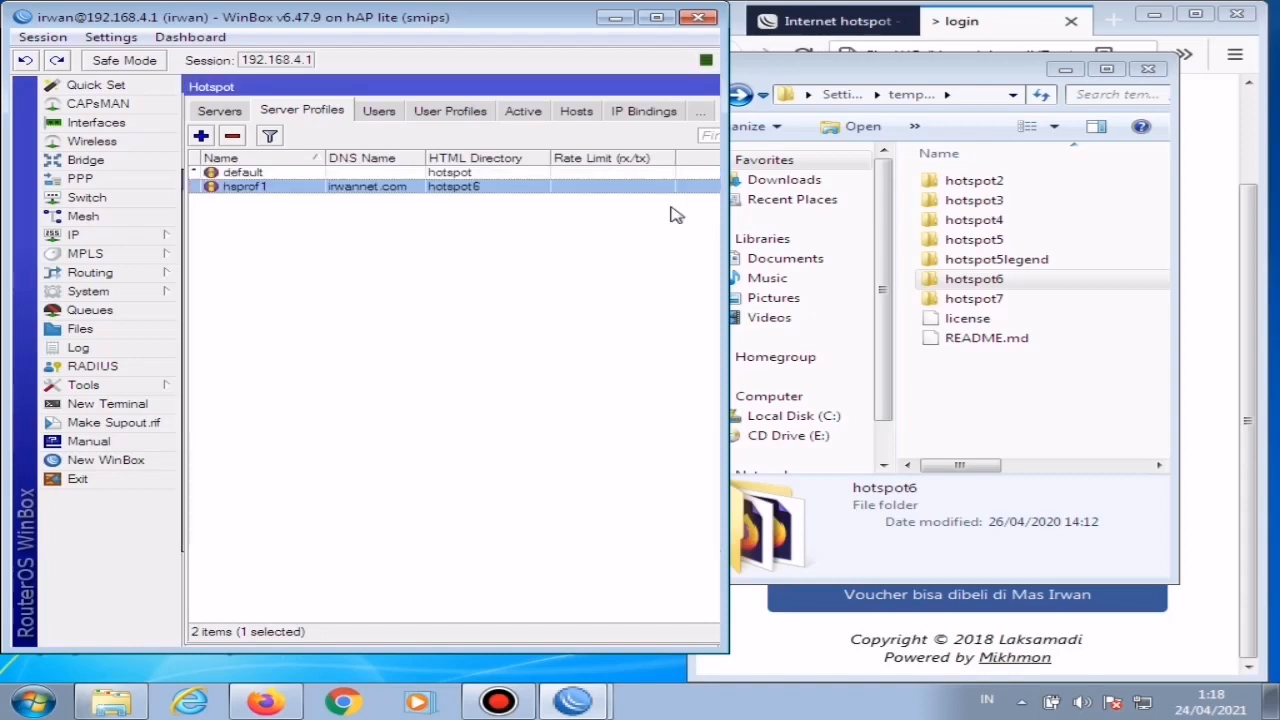
click(1150, 70)
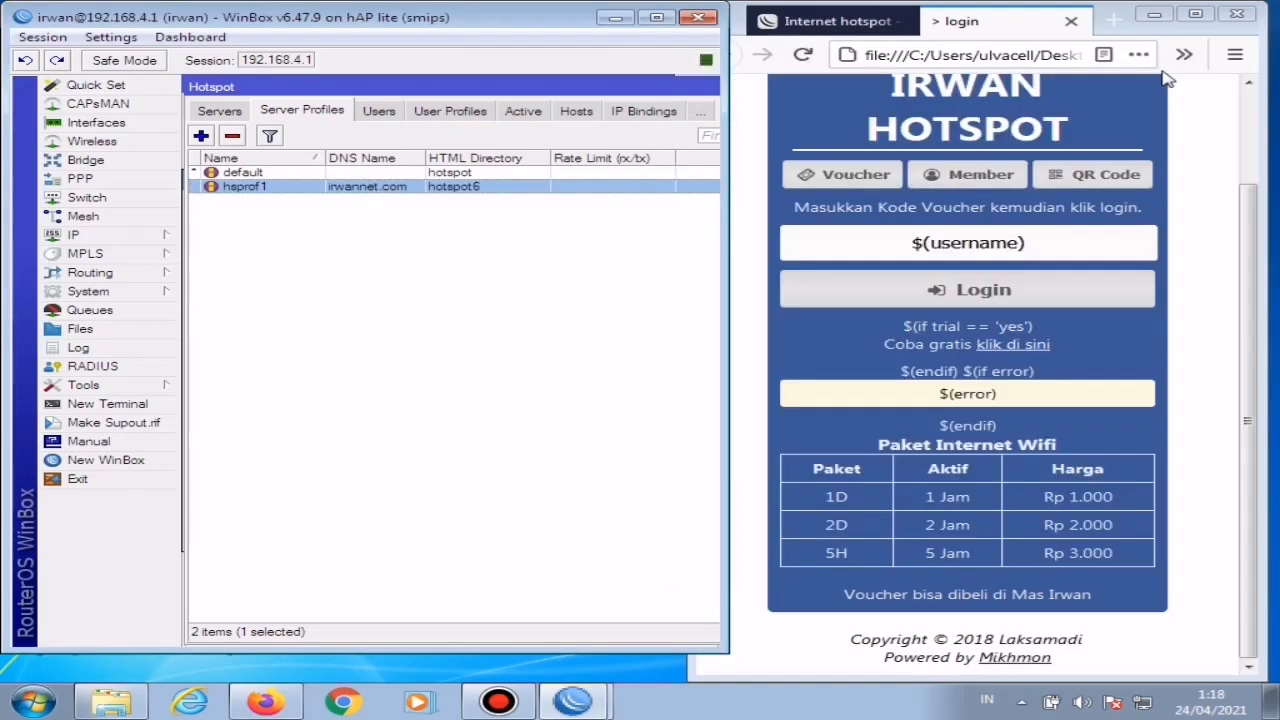
click(1071, 21)
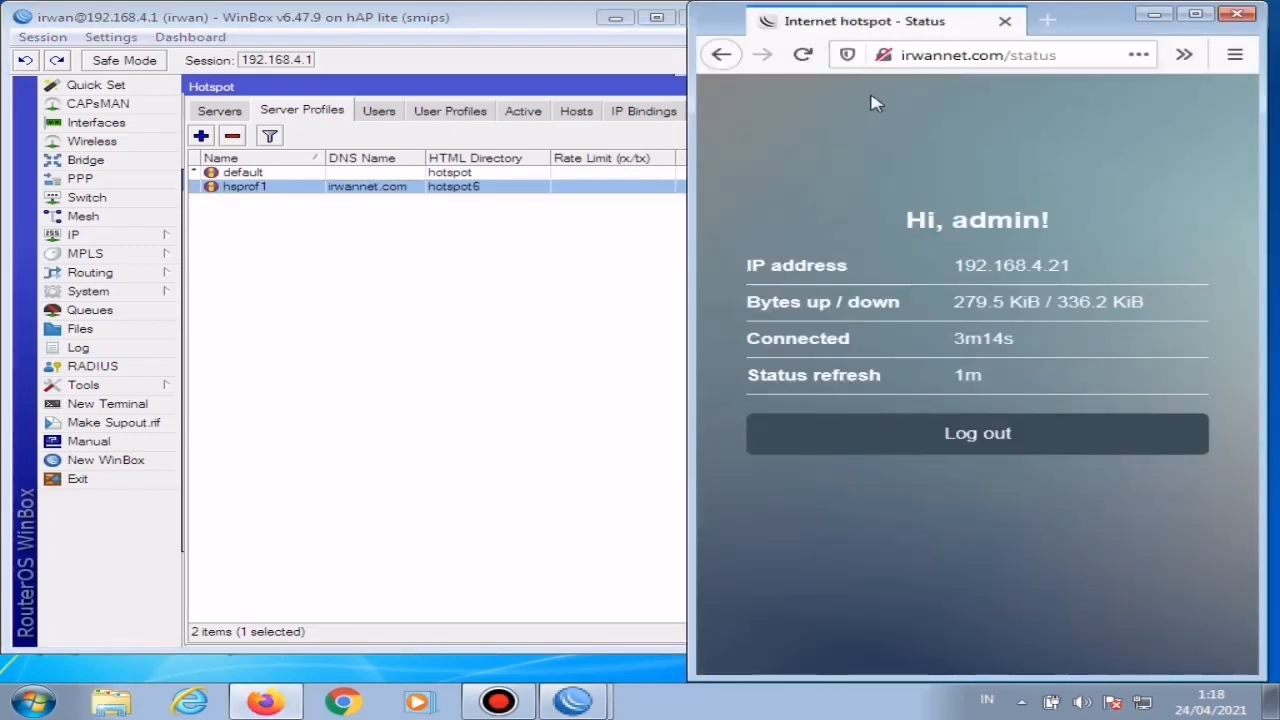
click(801, 57)
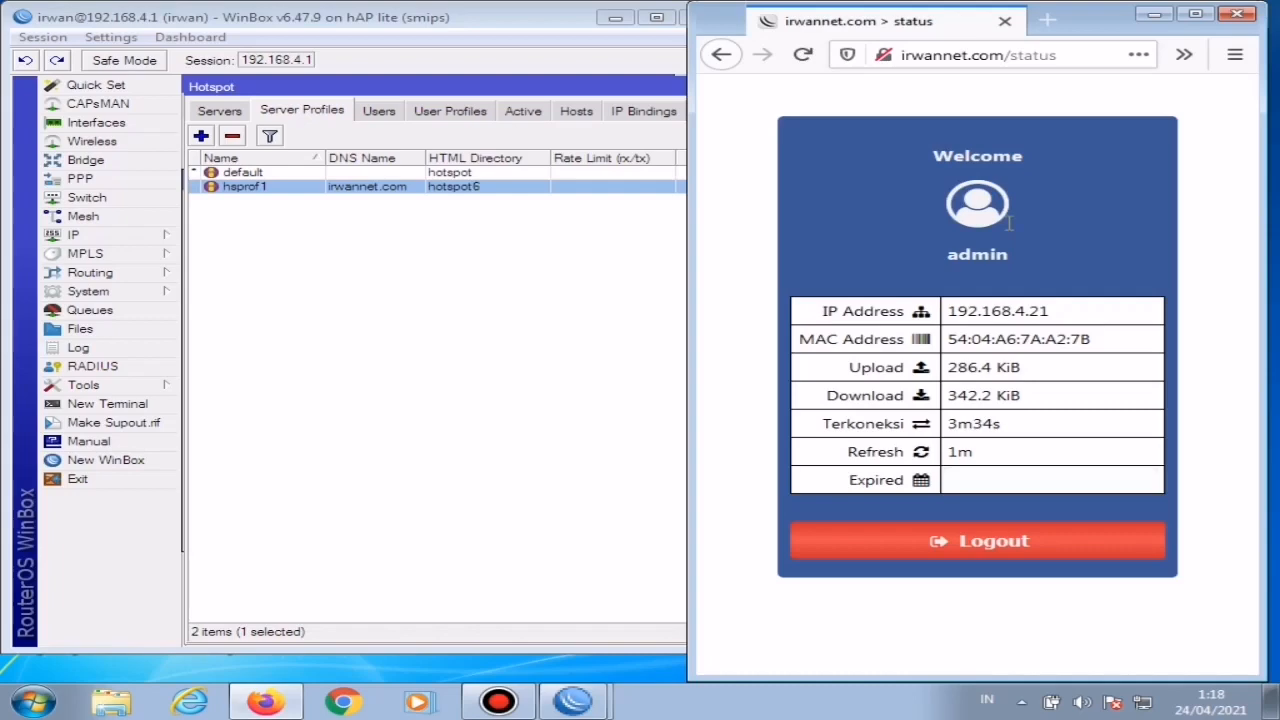
Step: Close WinBox and maximize the browser window showing the hotspot status page
click(549, 380)
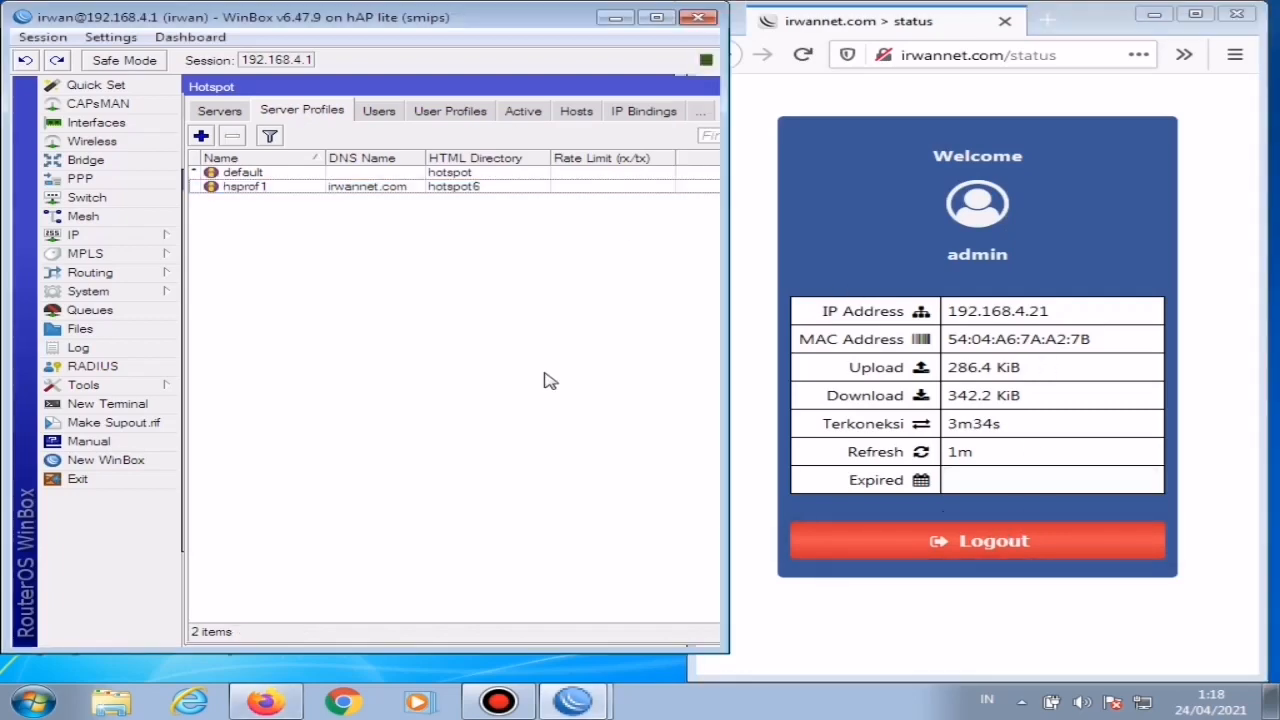
click(700, 19)
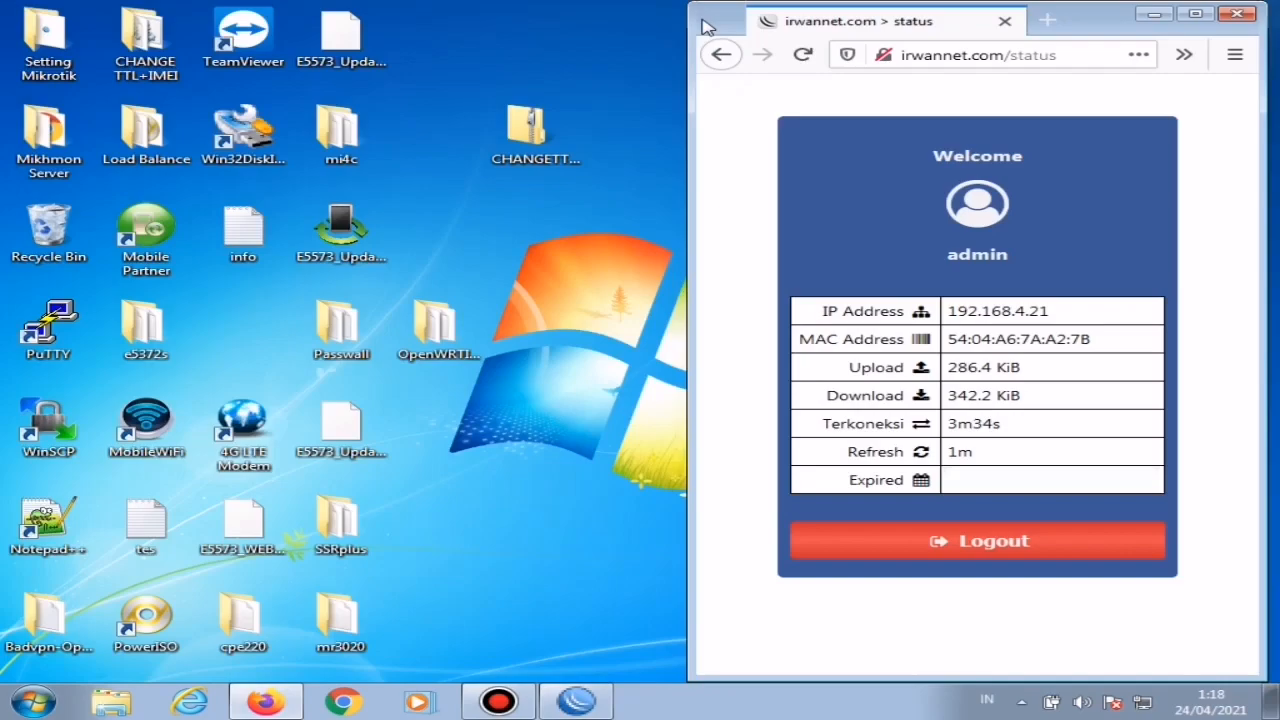
click(1205, 13)
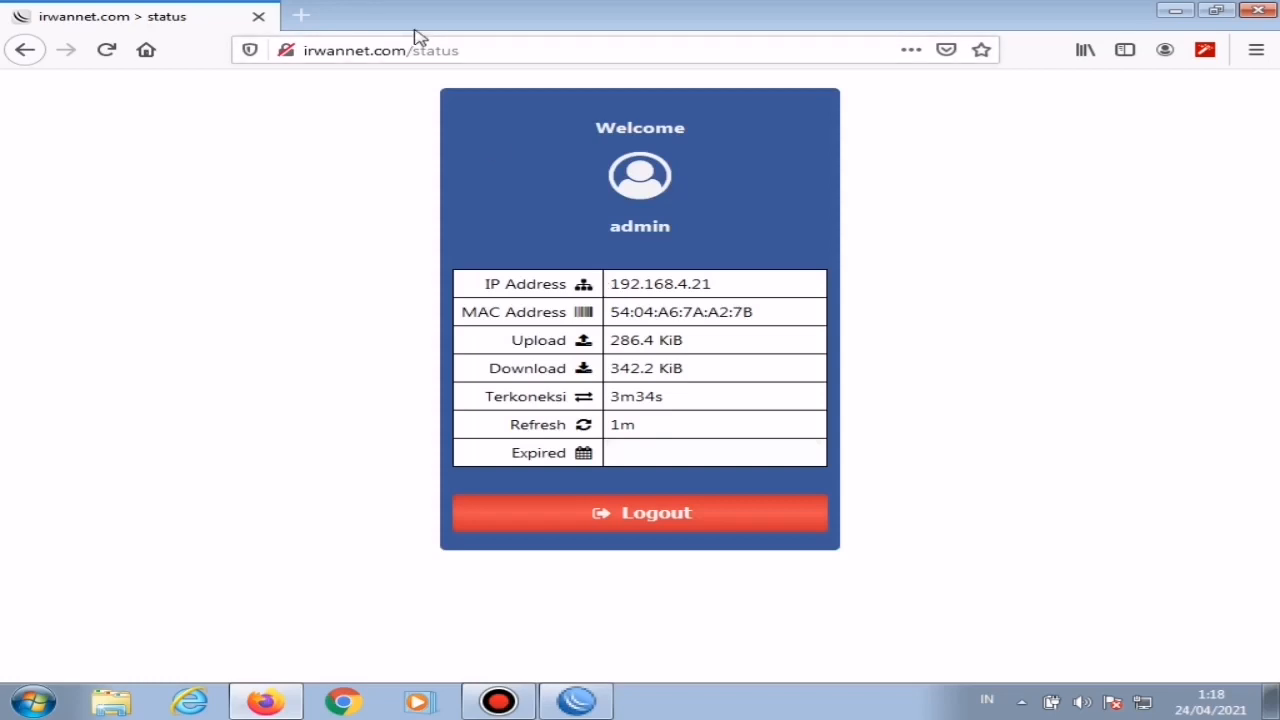
Step: Search the web for mikhmon in a new browser tab and open the MIKHMON page on the Laksa19 site
click(300, 17)
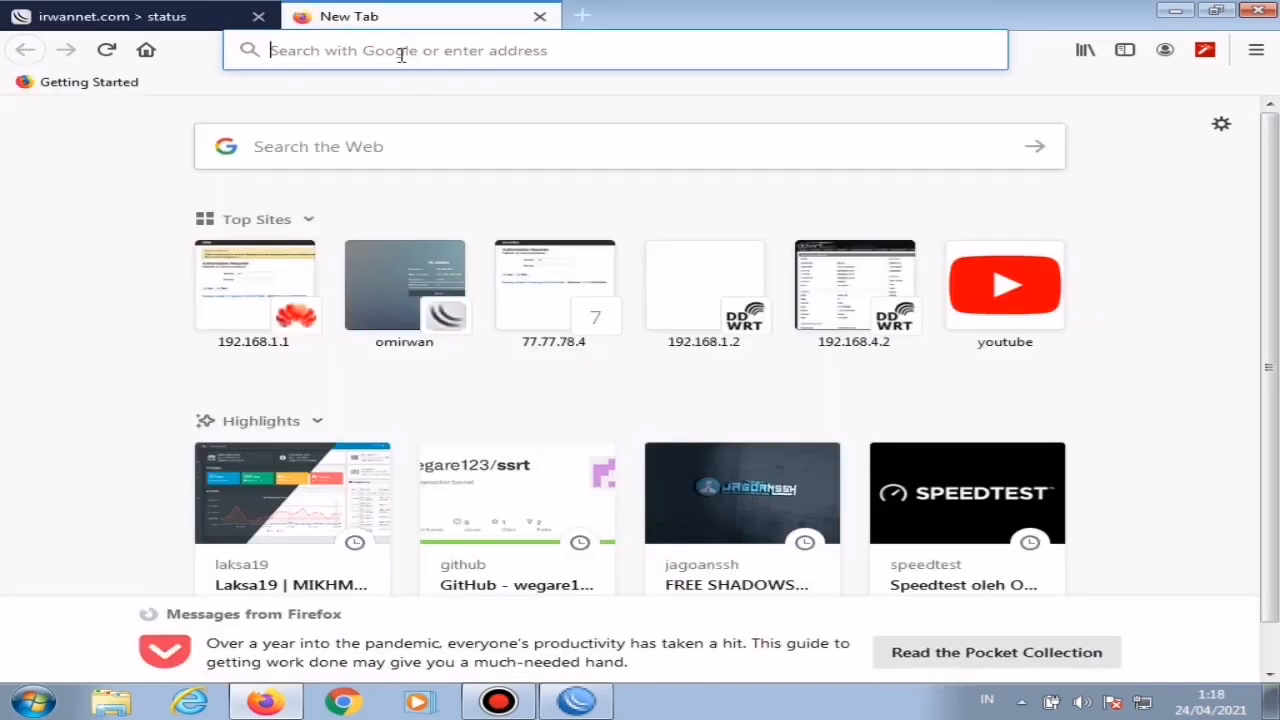
text(mikh)
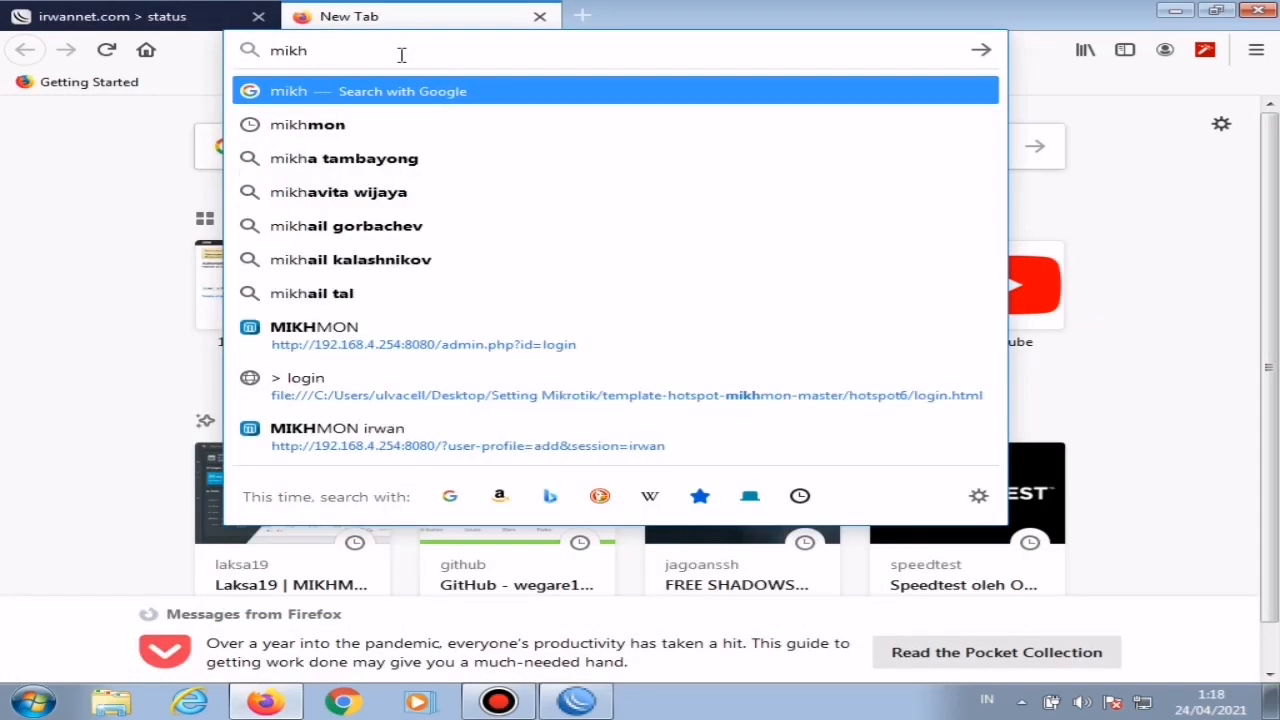
click(346, 126)
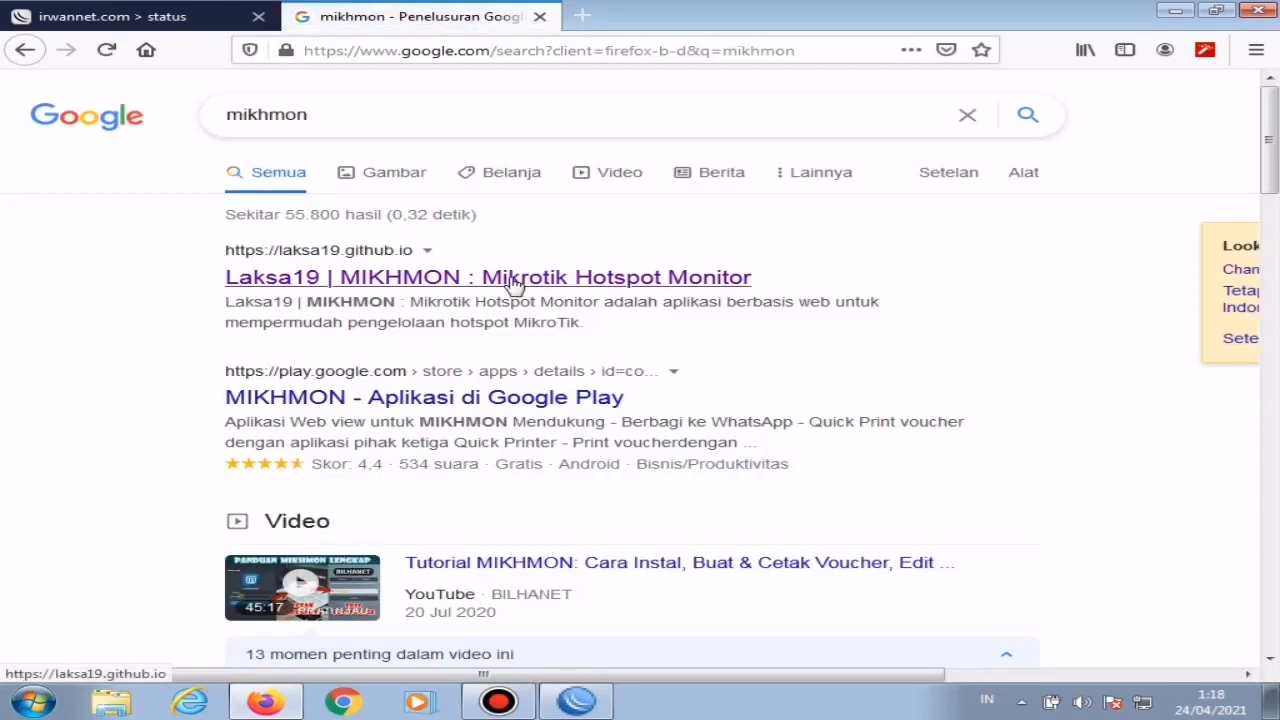
click(350, 289)
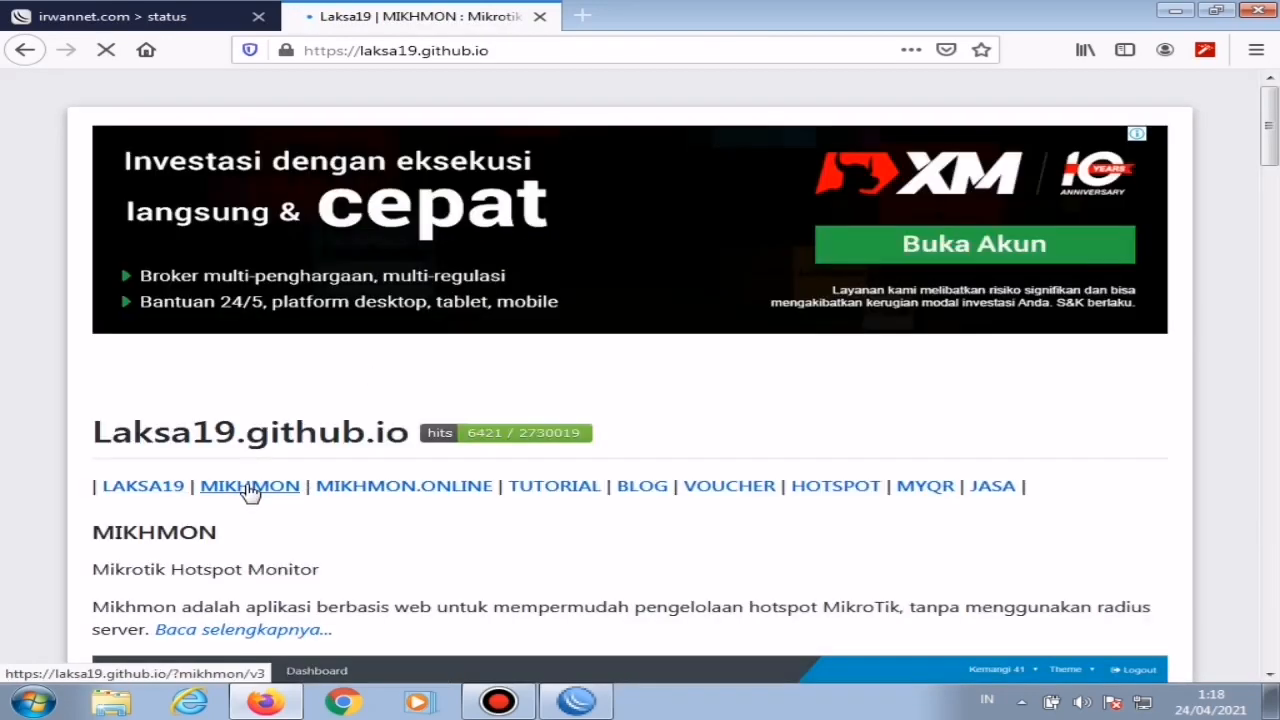
click(250, 488)
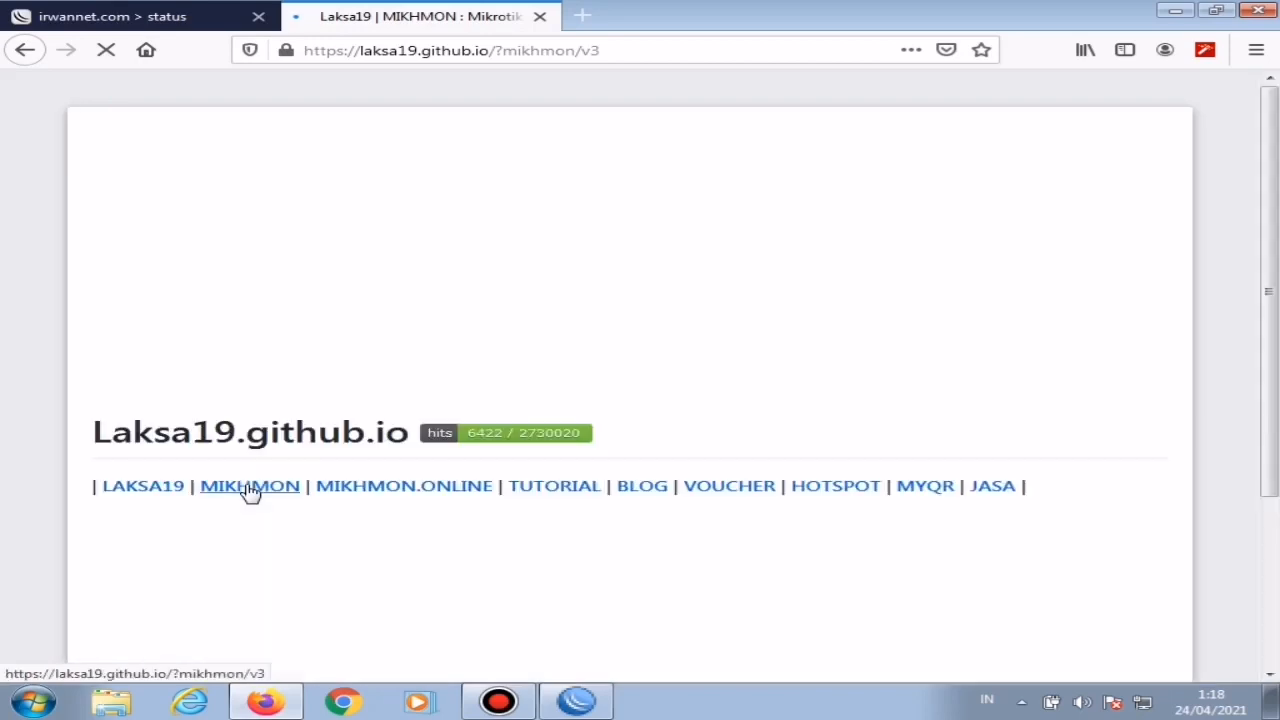
Step: Download the MIKHMON V3 + Webserver package and open mikhmonv3ws.zip with Windows Explorer
drag(1278, 203, 1277, 533)
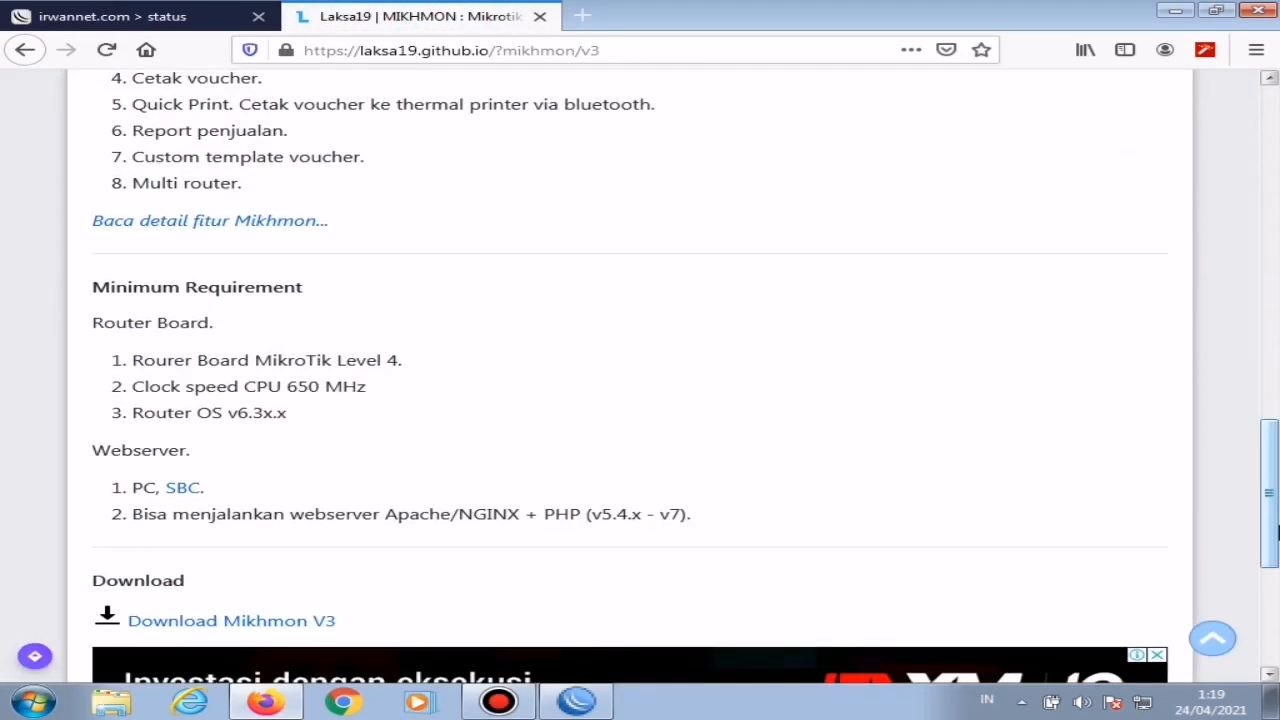
click(266, 622)
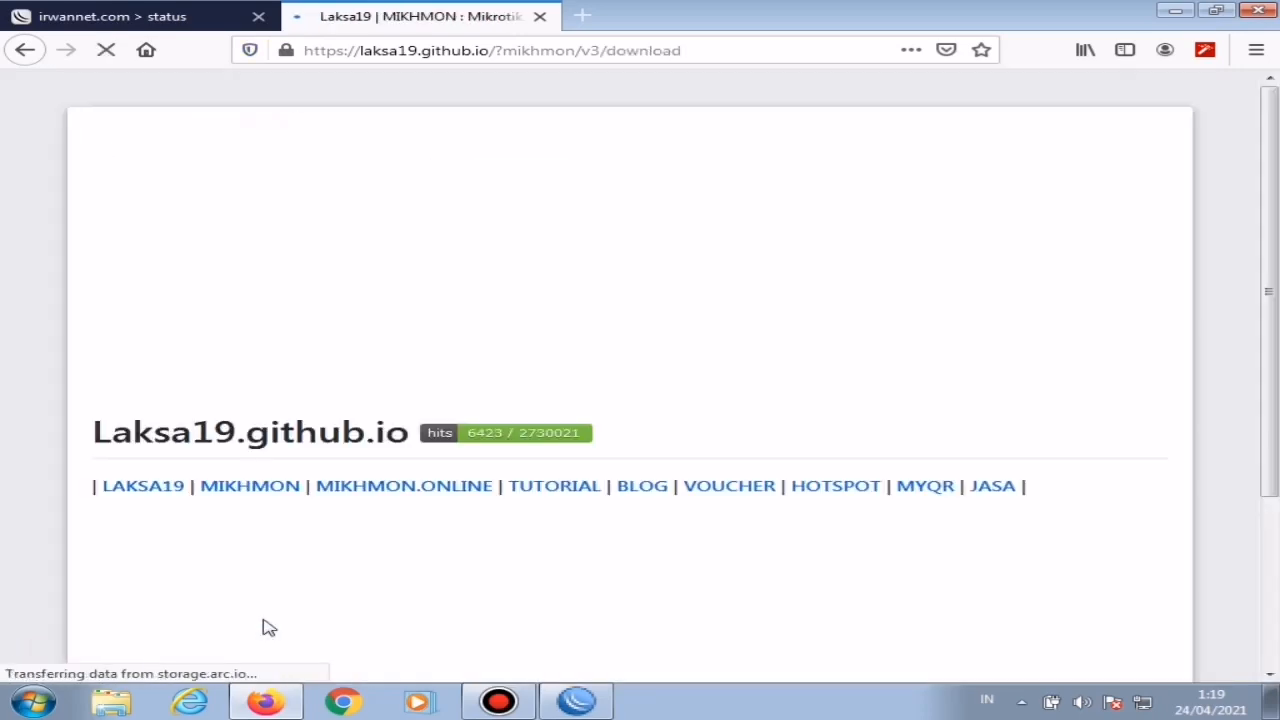
drag(1274, 294, 1279, 512)
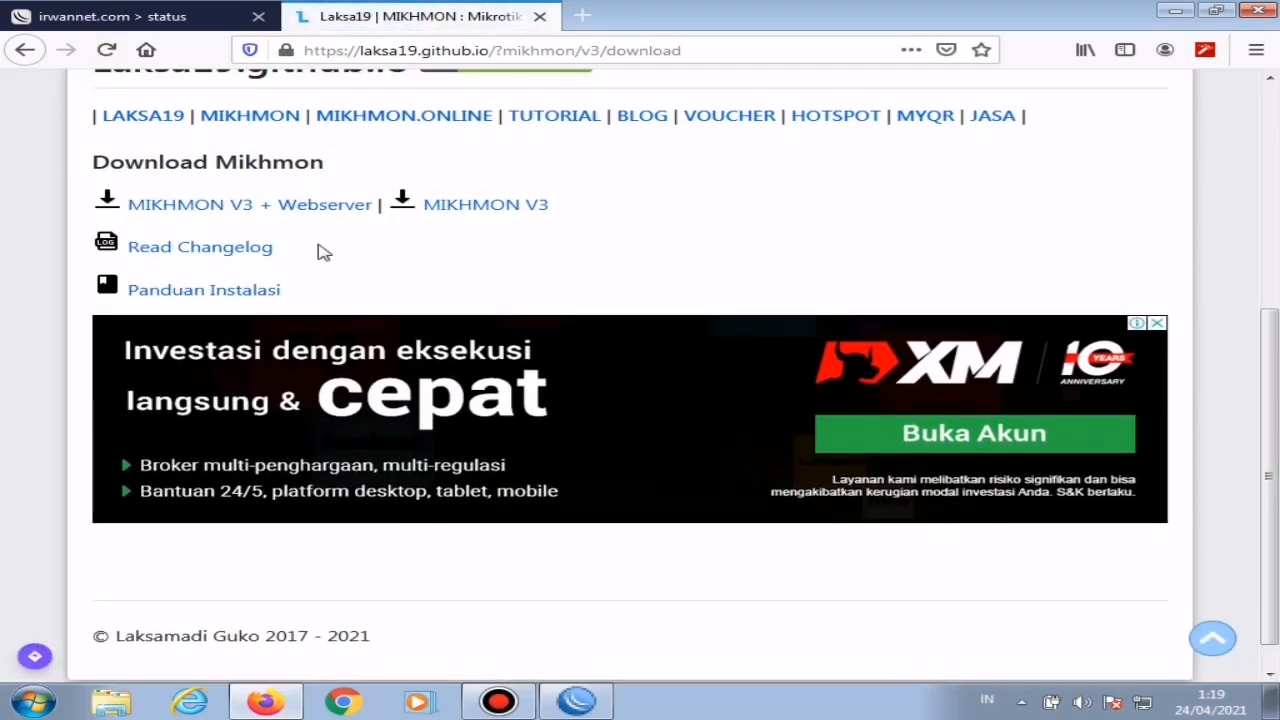
click(213, 208)
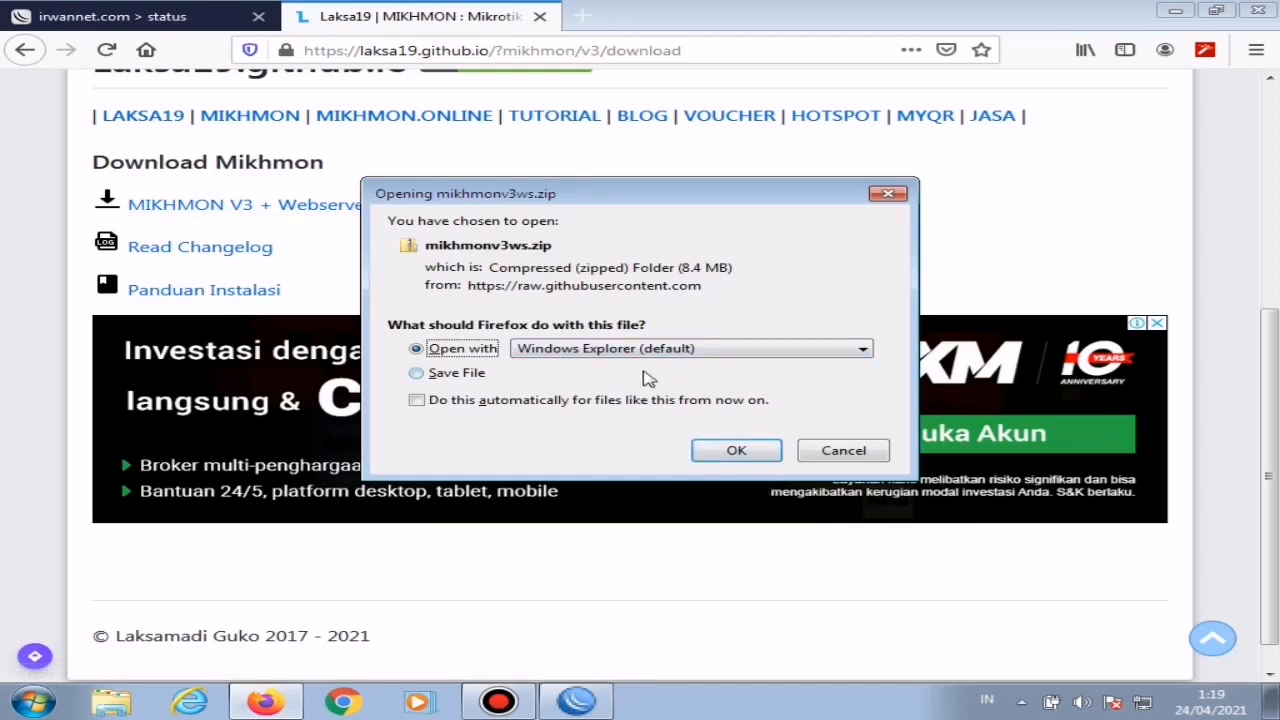
click(736, 451)
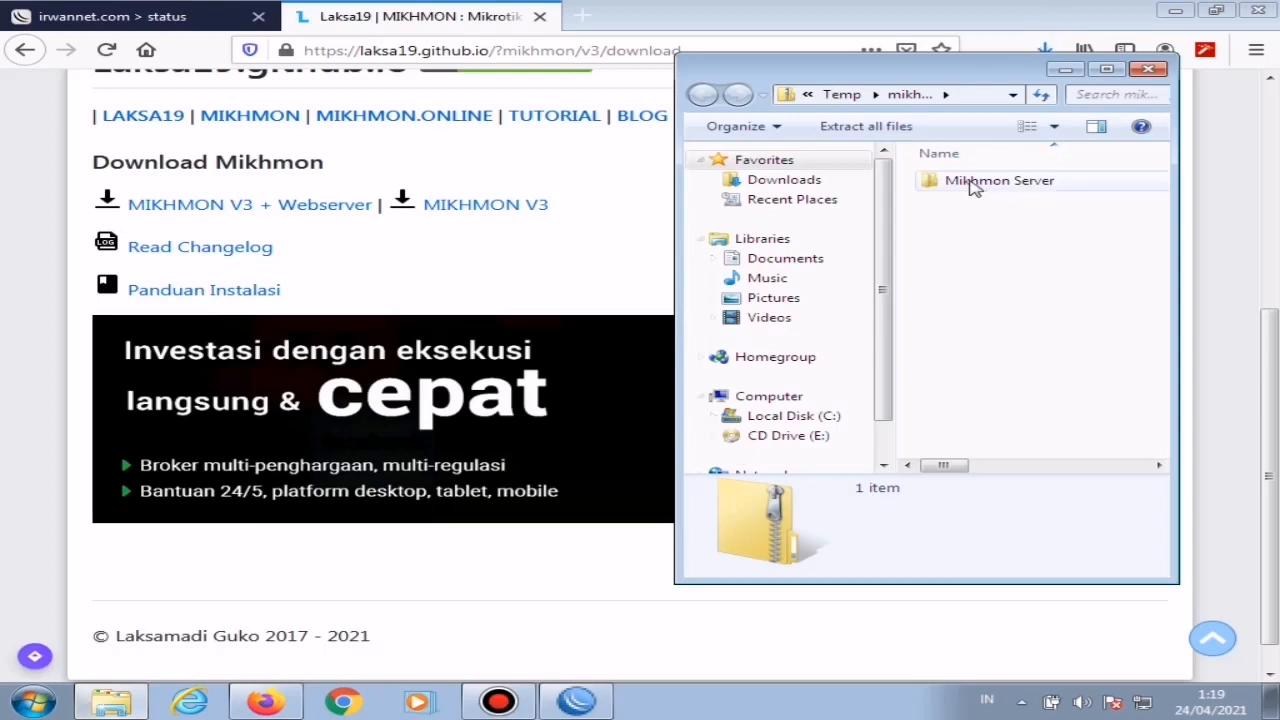
Step: Copy the Mikhmon Server folder from the downloaded archive into the SSRplus folder on the desktop
right_click(974, 187)
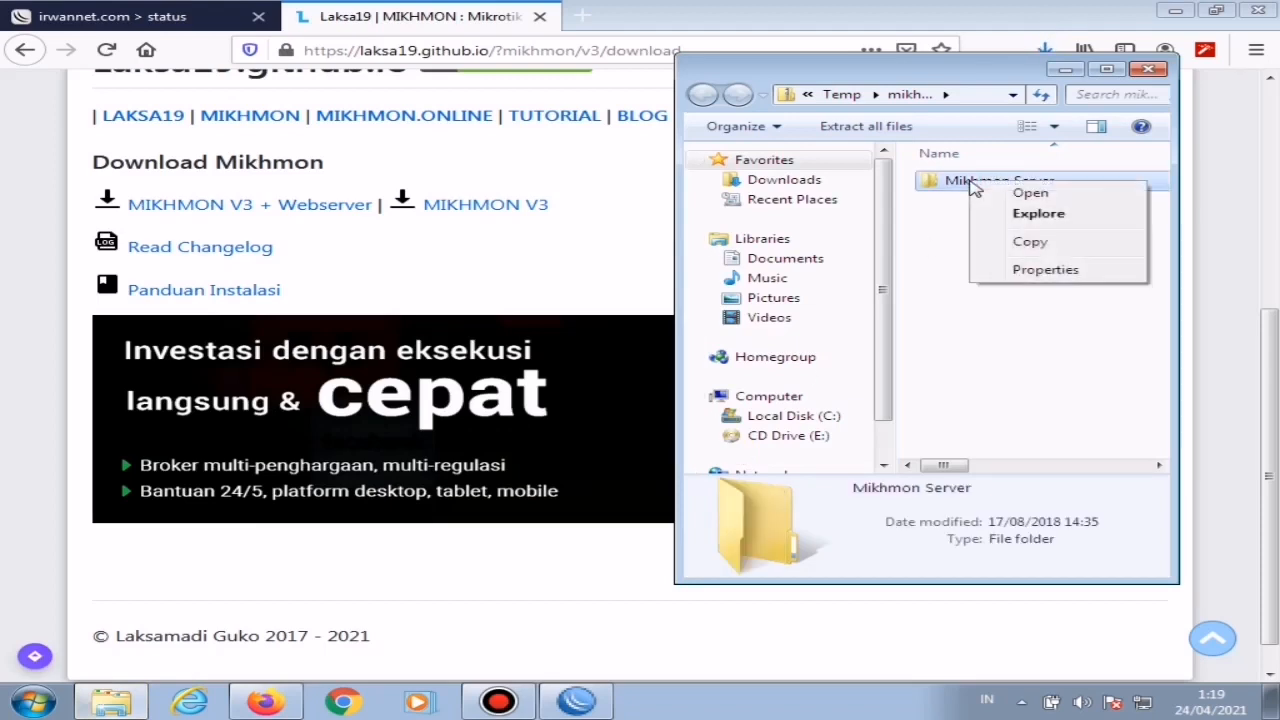
click(1030, 242)
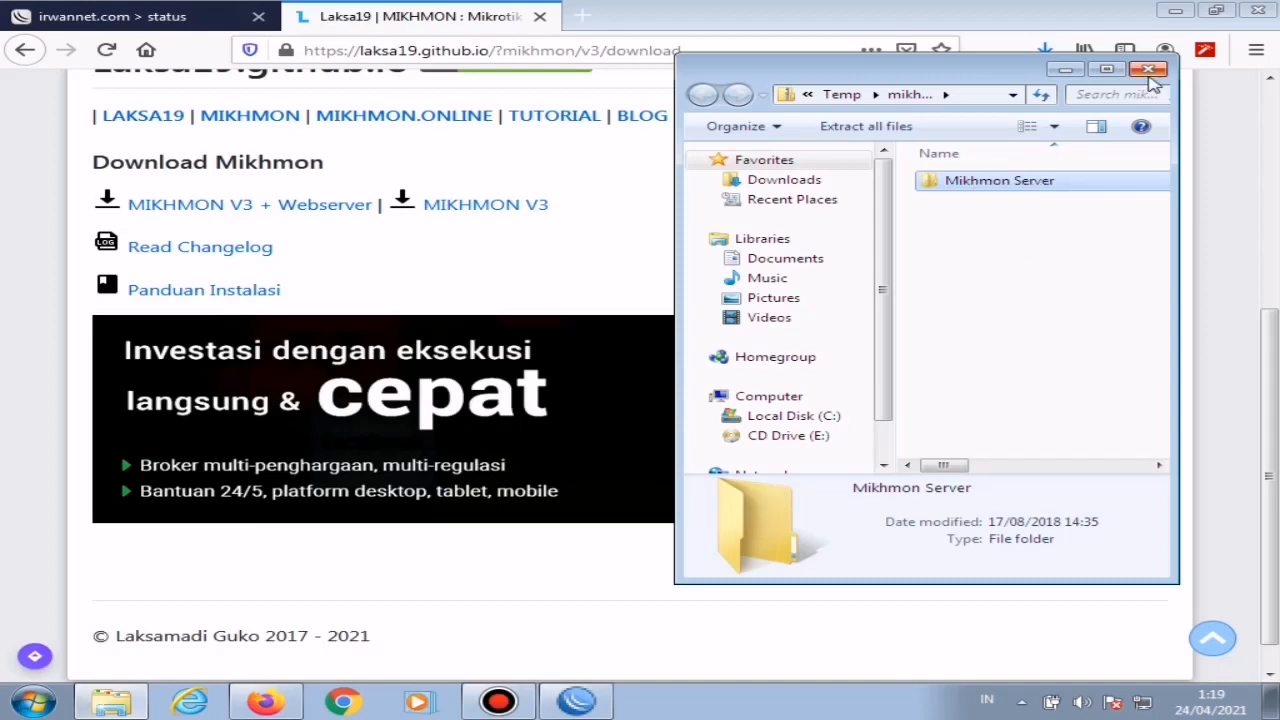
click(1062, 70)
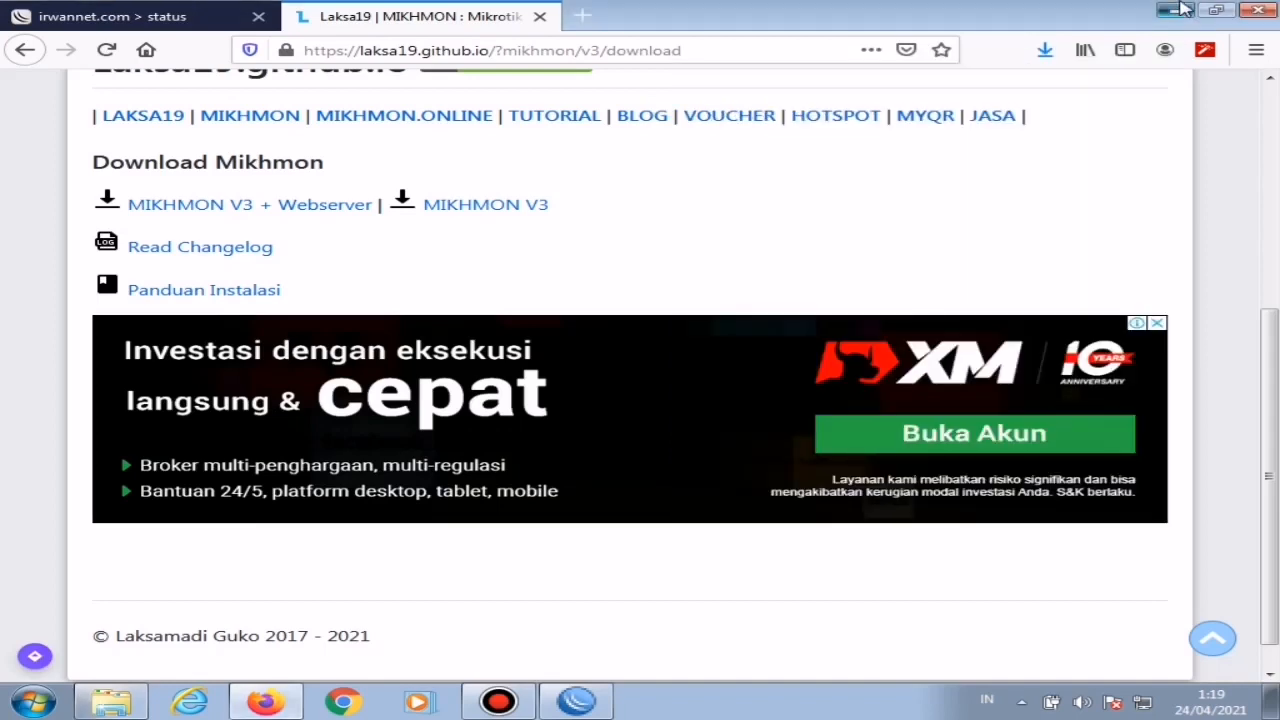
click(1183, 9)
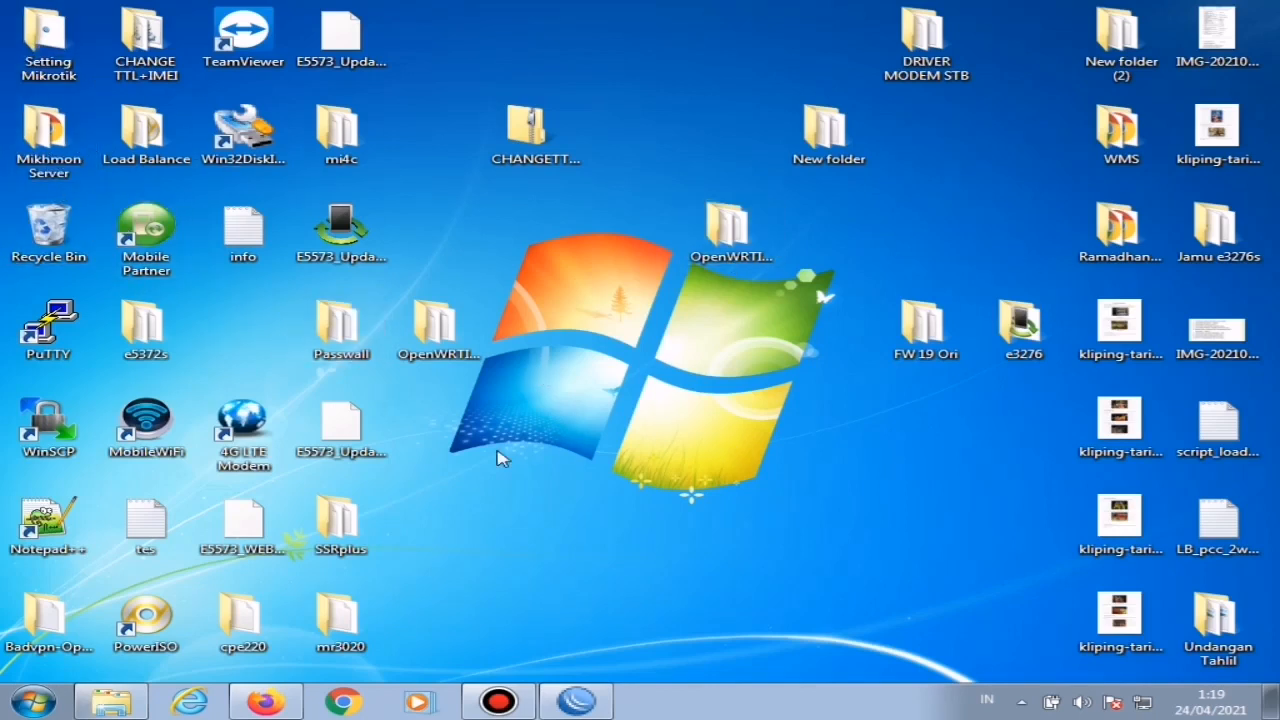
double_click(340, 525)
right_click(1020, 412)
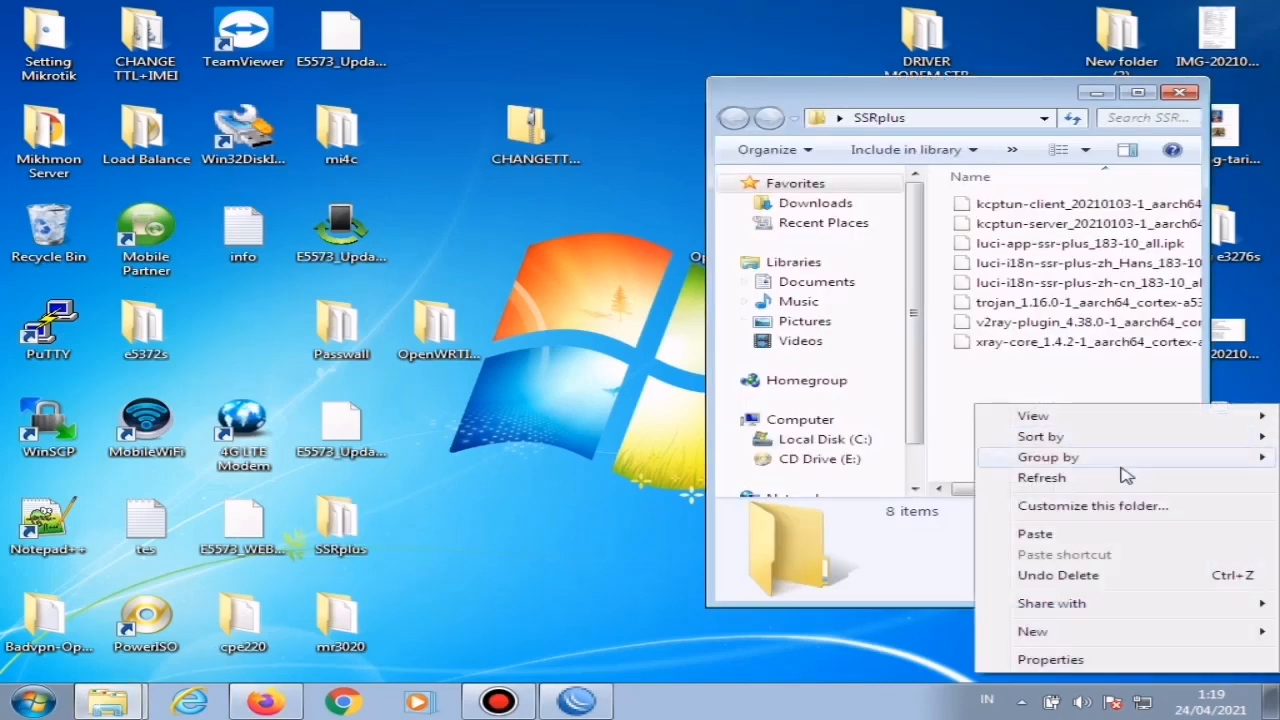
click(1046, 534)
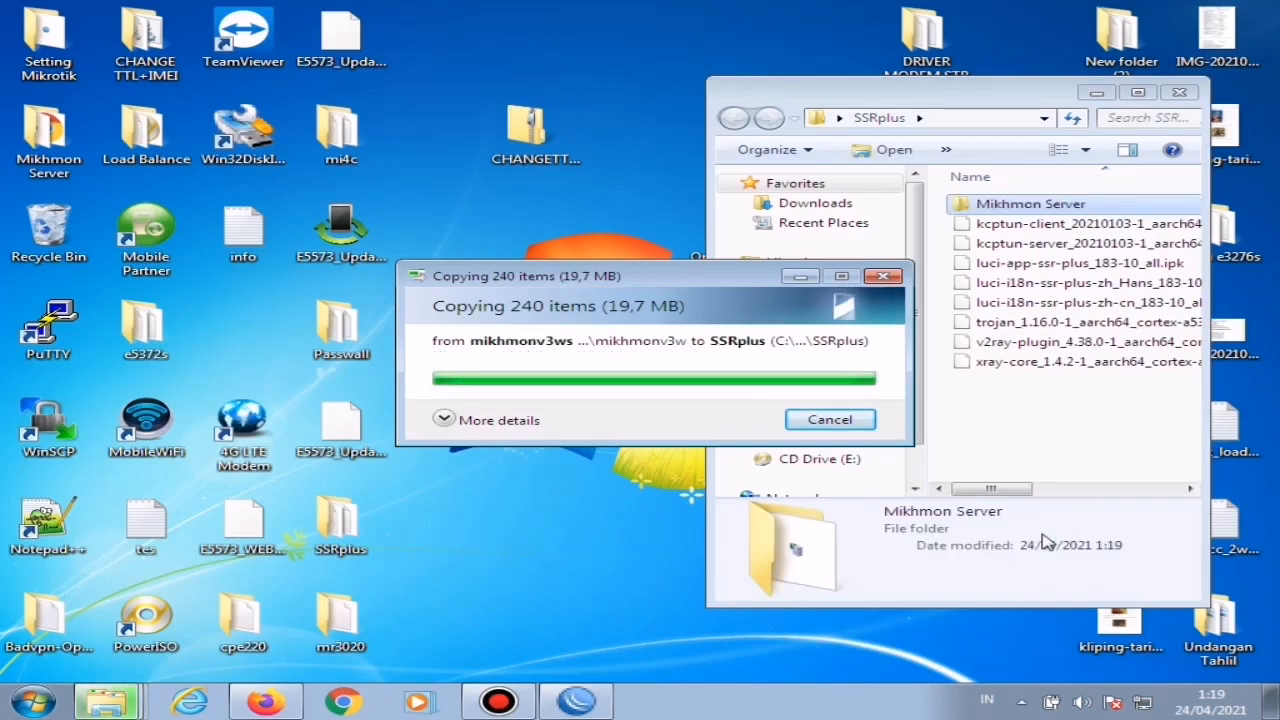
Step: Run MikhmonServer from the copied Mikhmon Server folder and open Mikhmon in the browser
double_click(1020, 209)
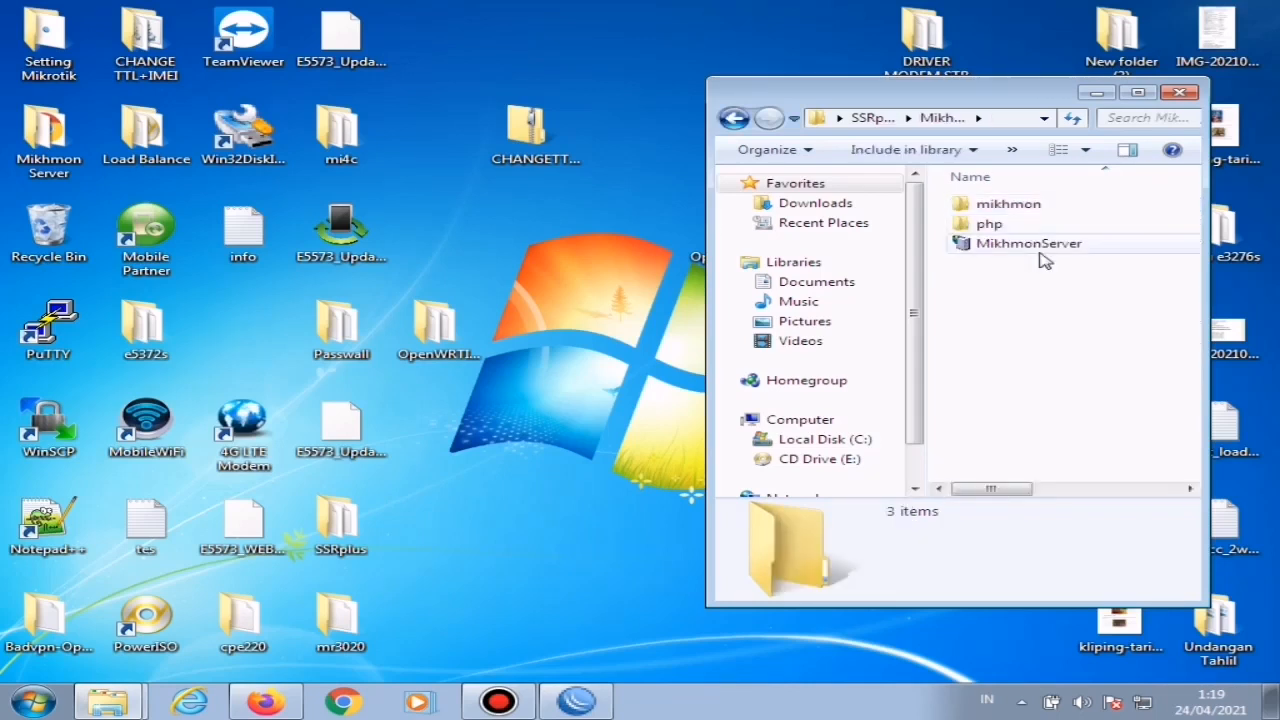
double_click(1015, 250)
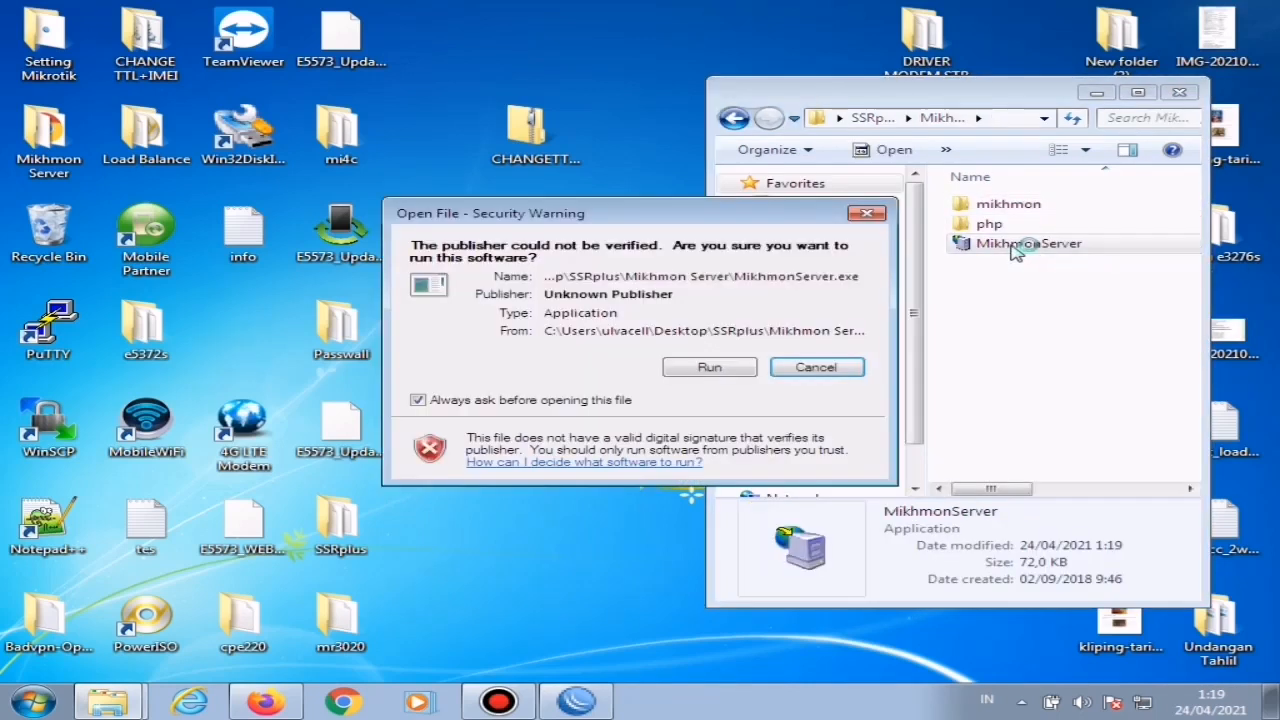
click(689, 375)
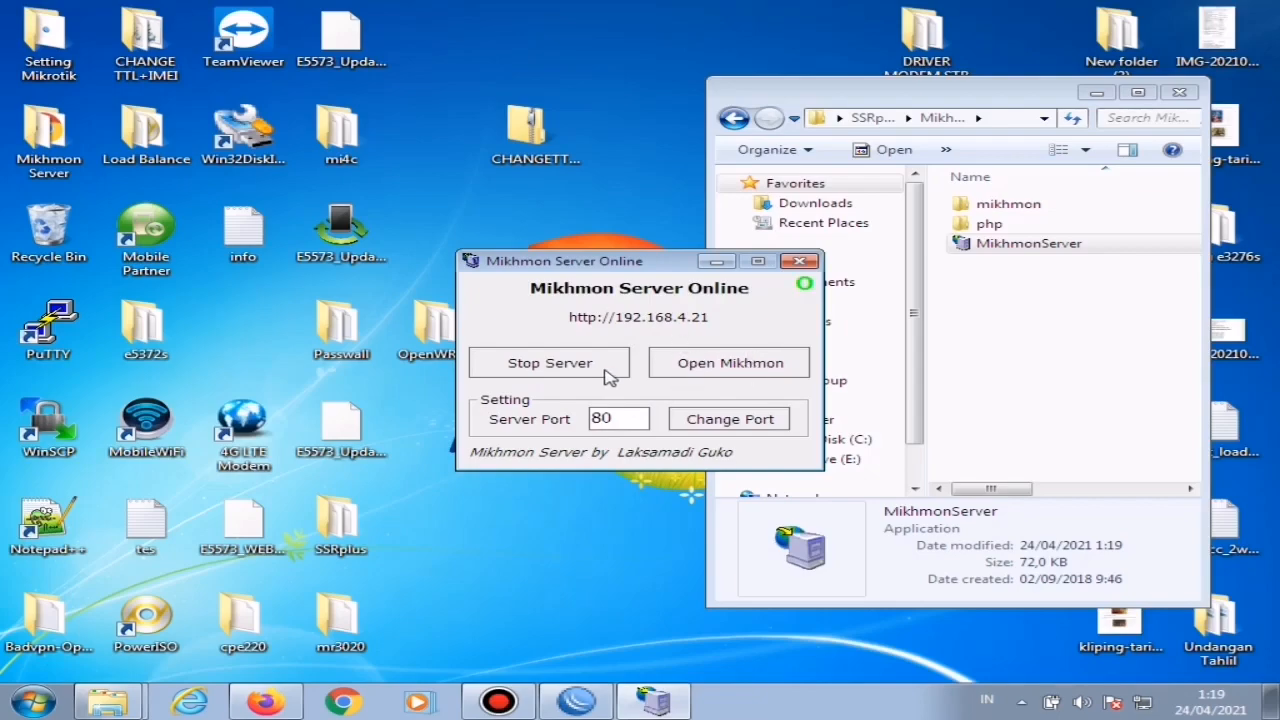
click(738, 364)
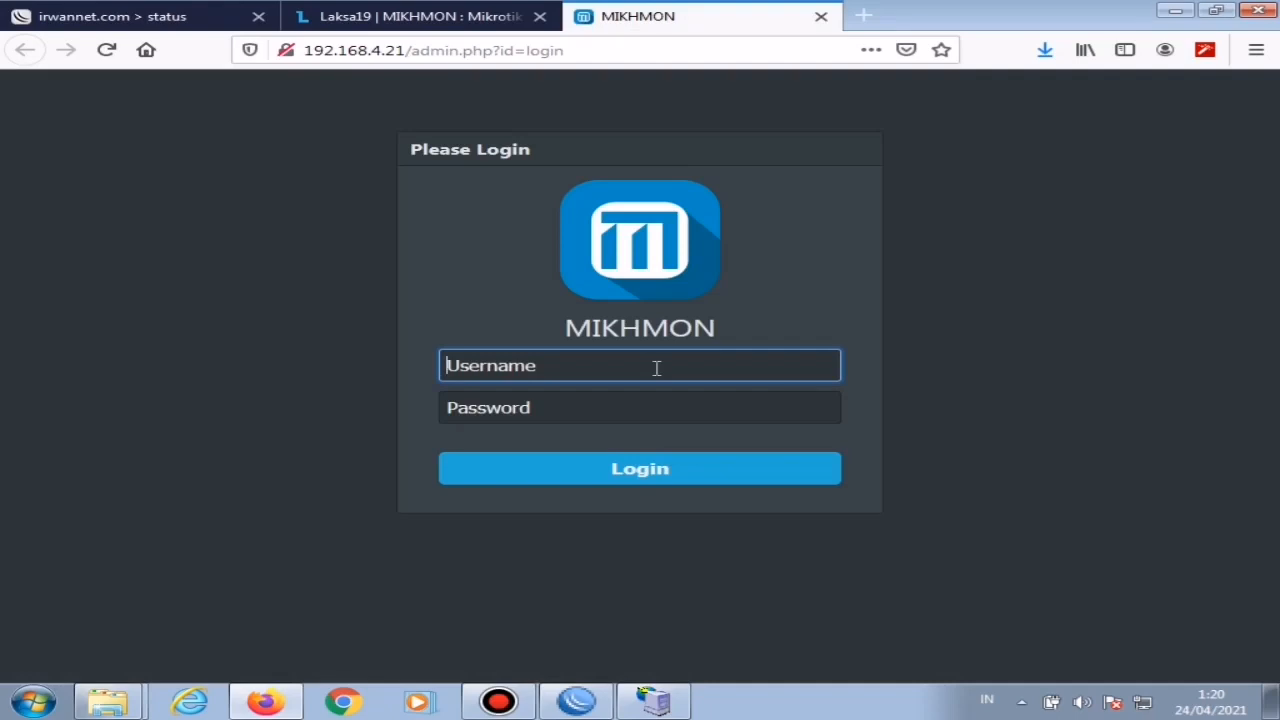
Step: Log in to Mikhmon with the username mikhmon and the account password, declining to save the login in the browser
text(mikhmon)
key(Tab)
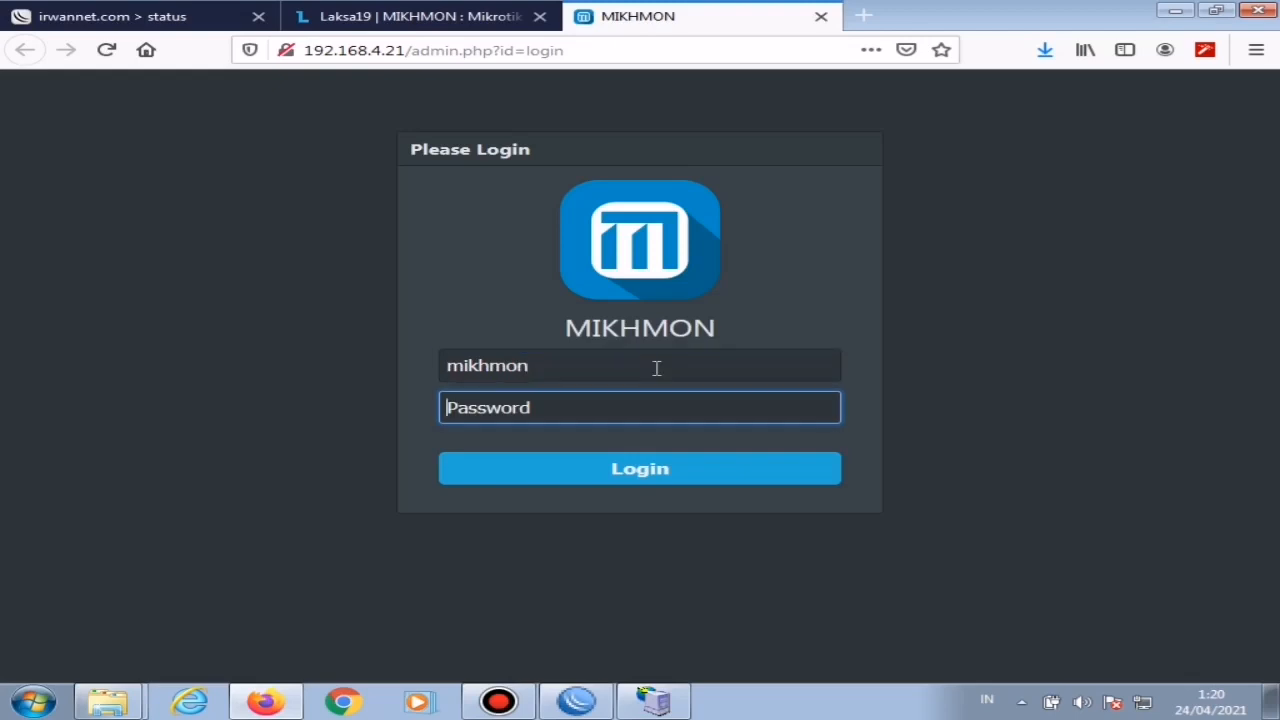
text(1)
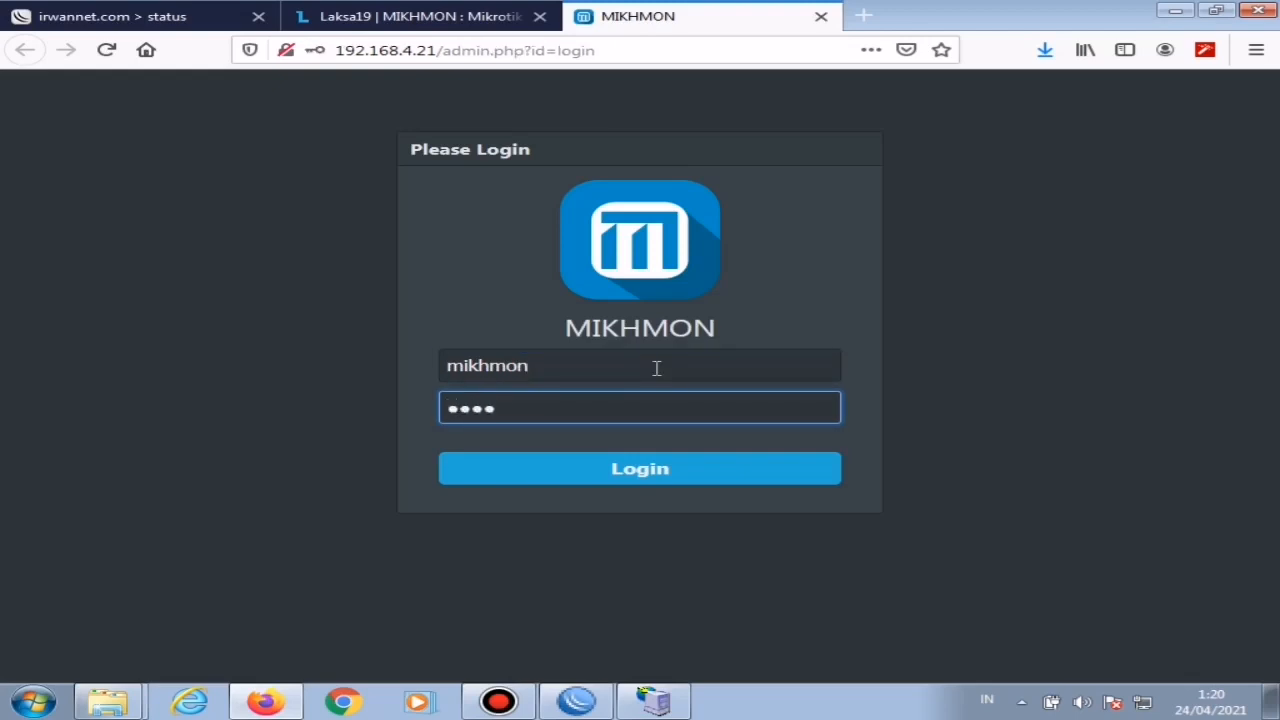
click(615, 474)
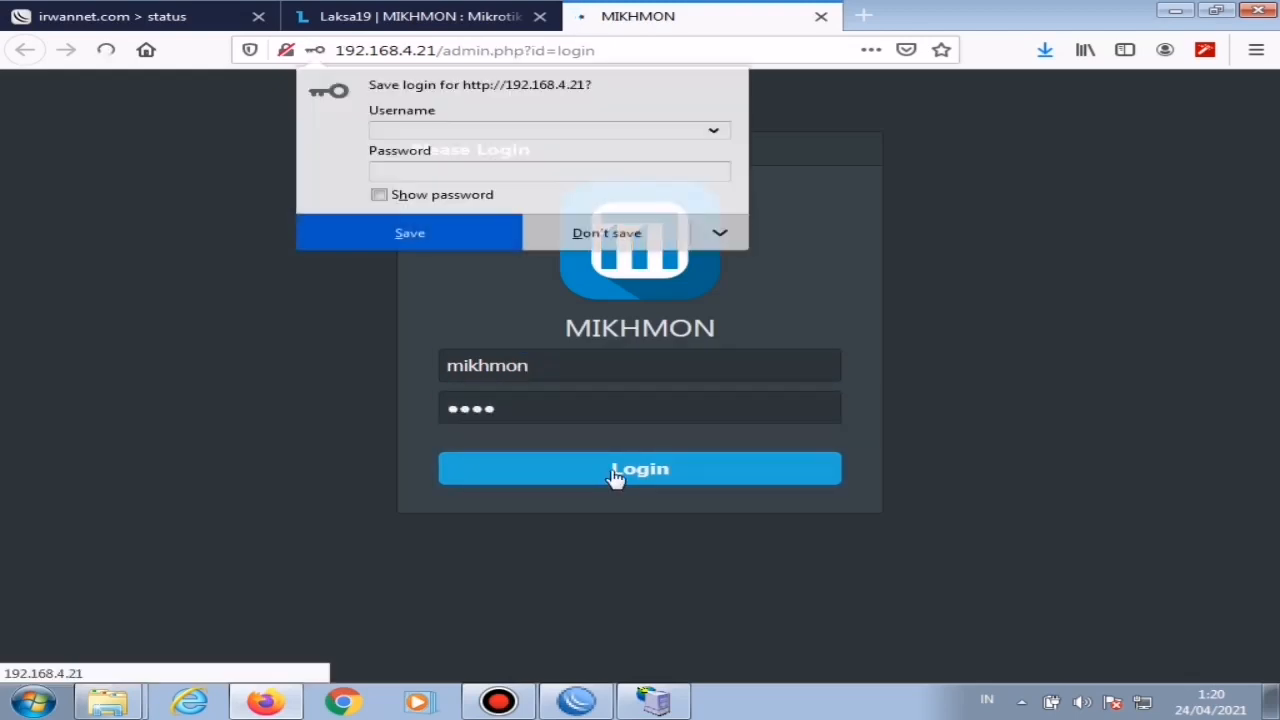
click(621, 245)
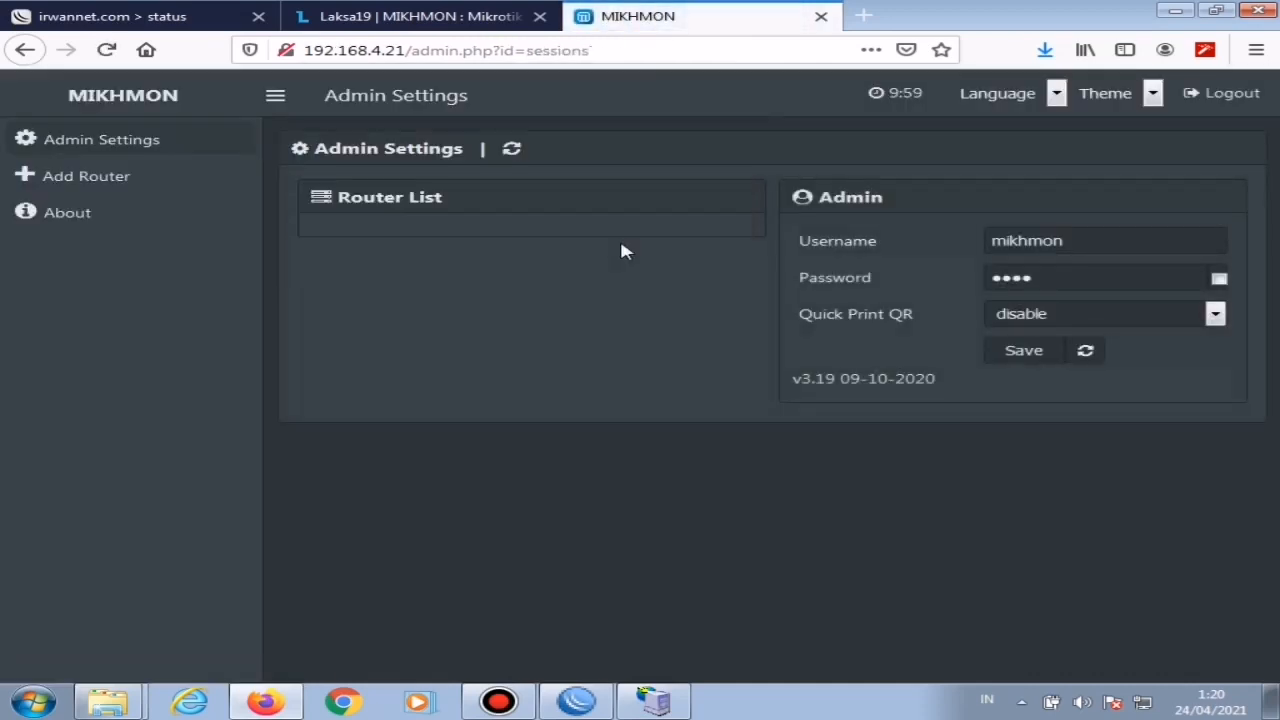
Step: Change the Mikhmon admin username to the owner's first name, set a new admin password and save, declining browser login storage
double_click(1080, 240)
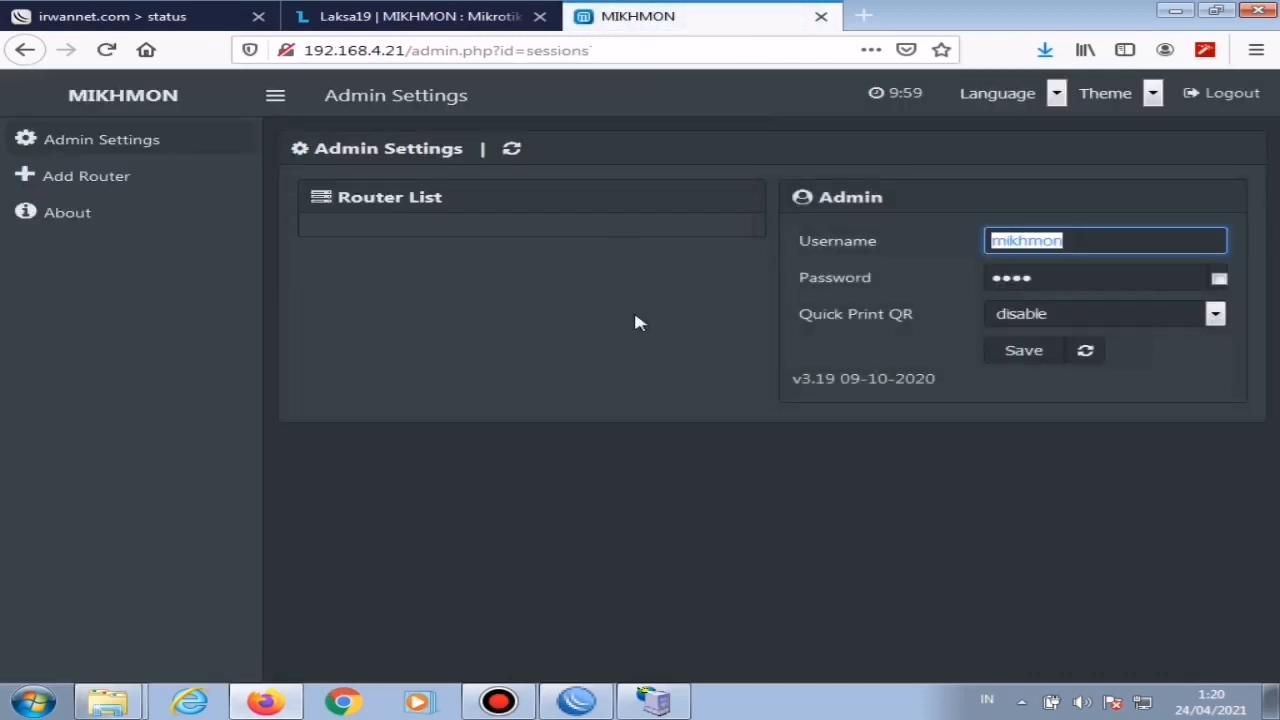
text(ir)
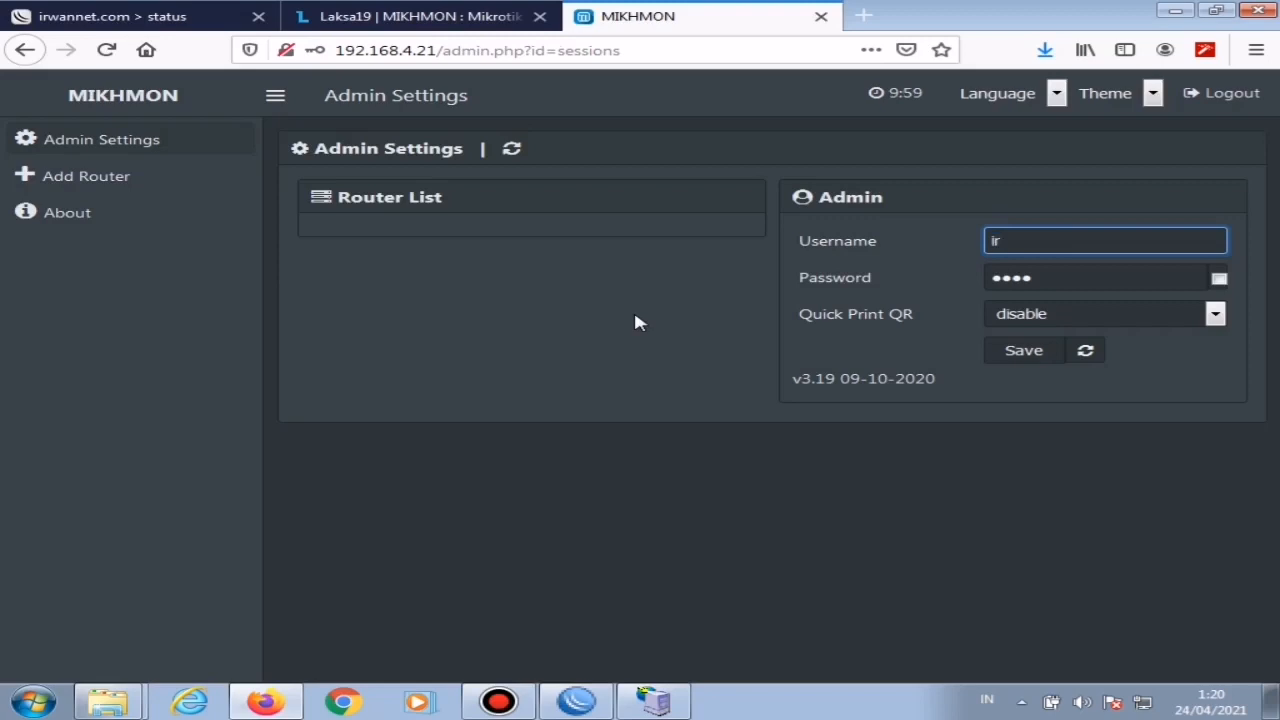
text(wan)
key(Tab)
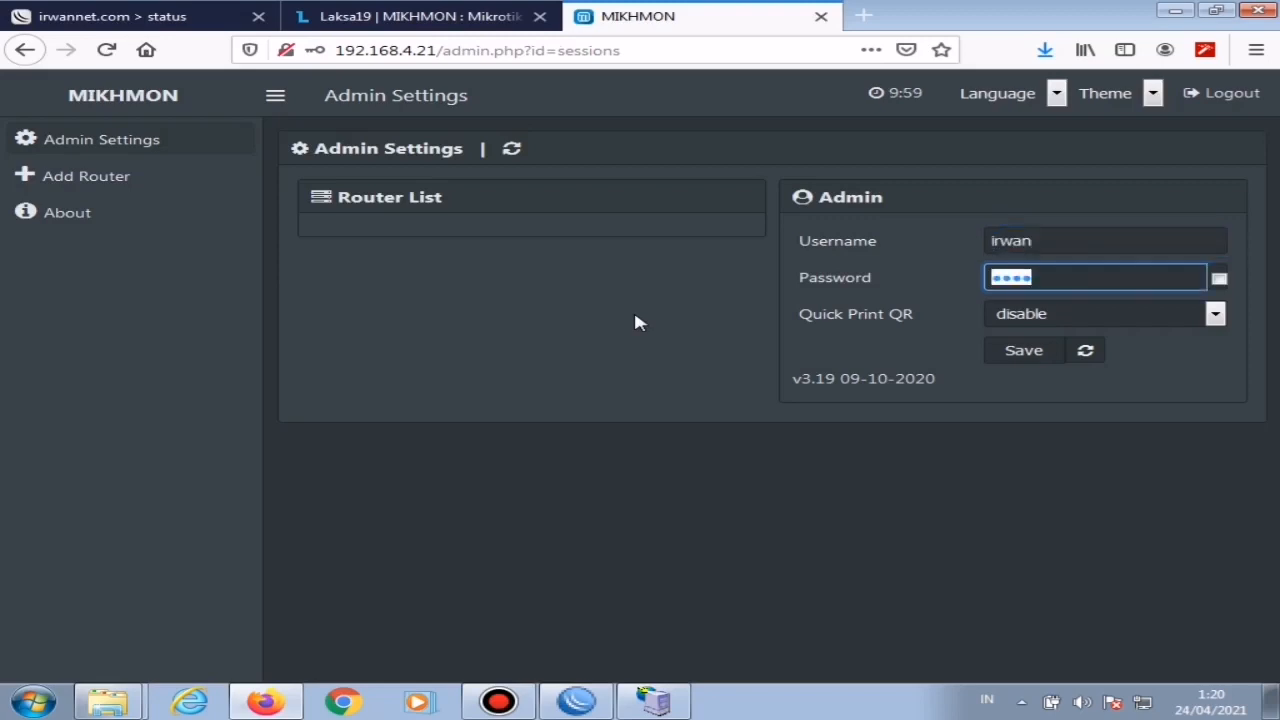
text(12345)
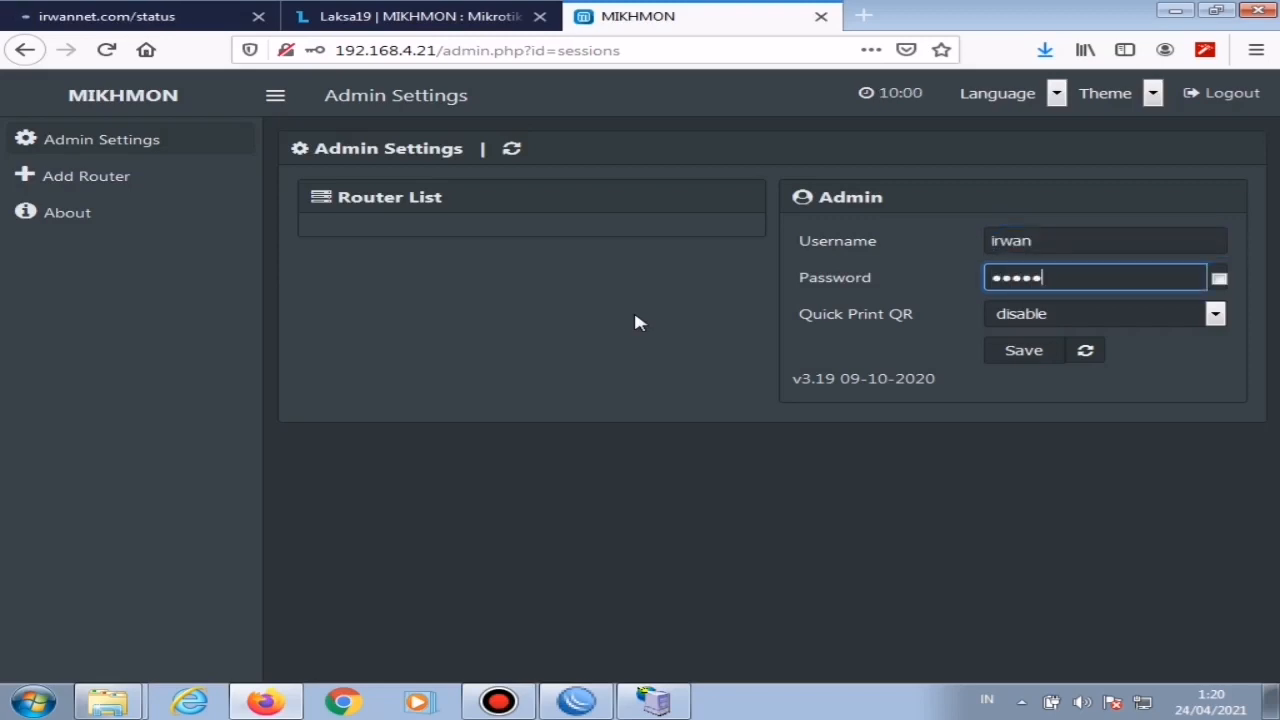
click(1034, 362)
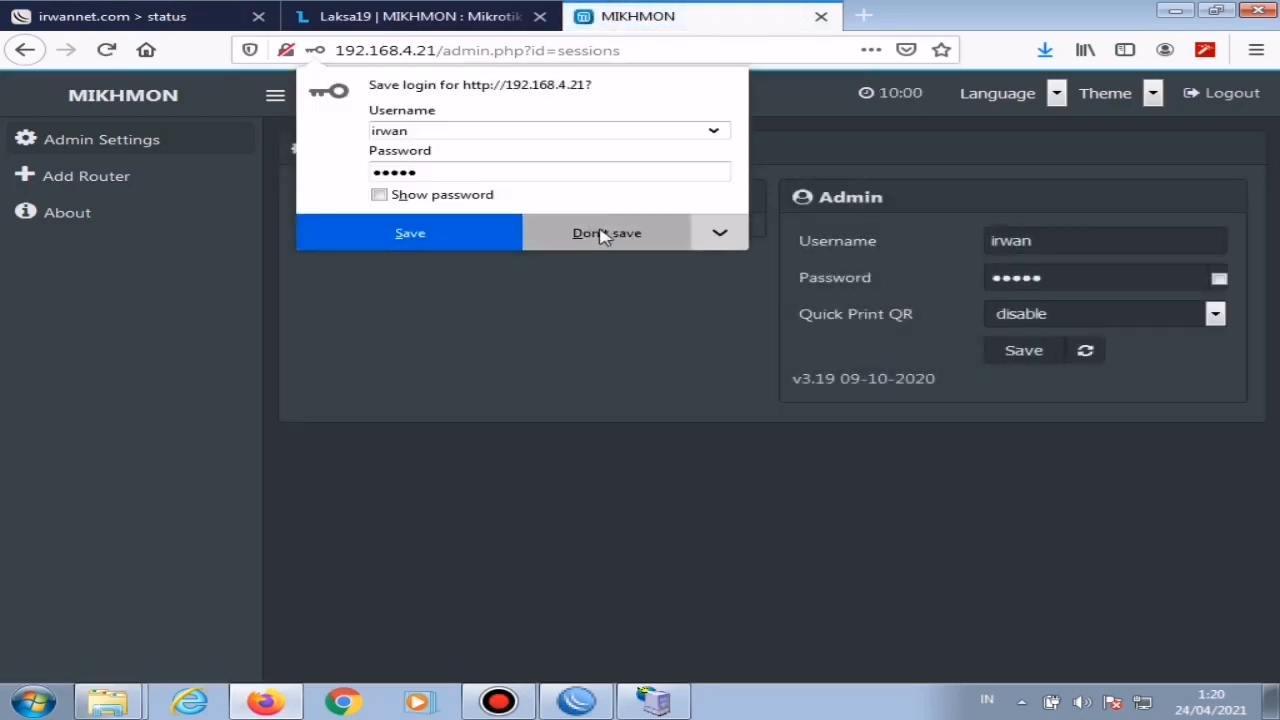
click(603, 233)
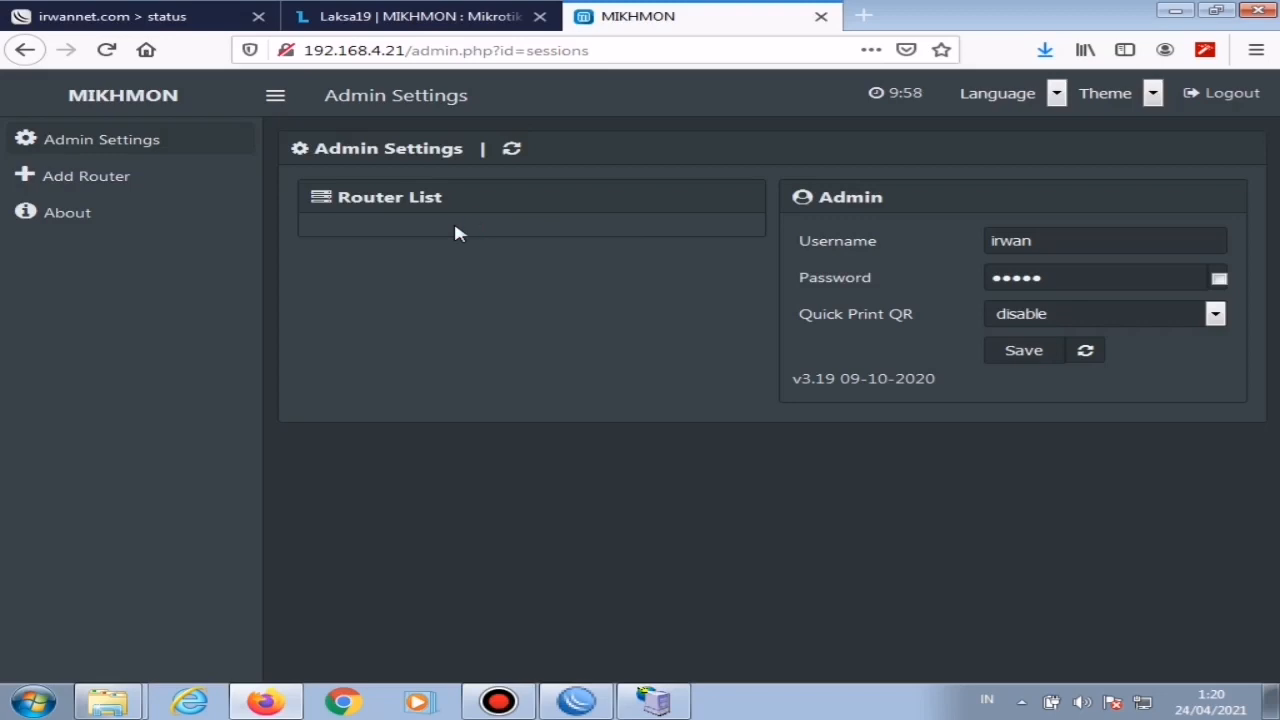
Step: Add a new router and enter the owner's first name as its session name, without storing the login in the browser
click(70, 190)
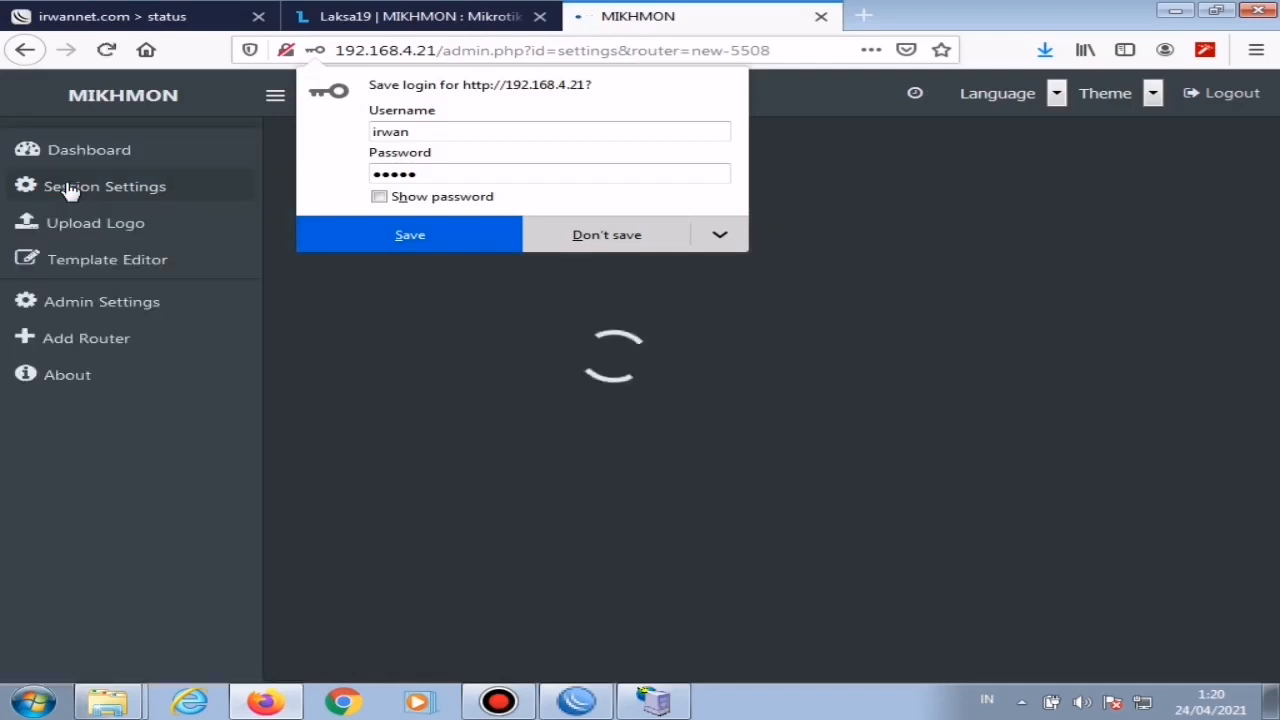
click(617, 238)
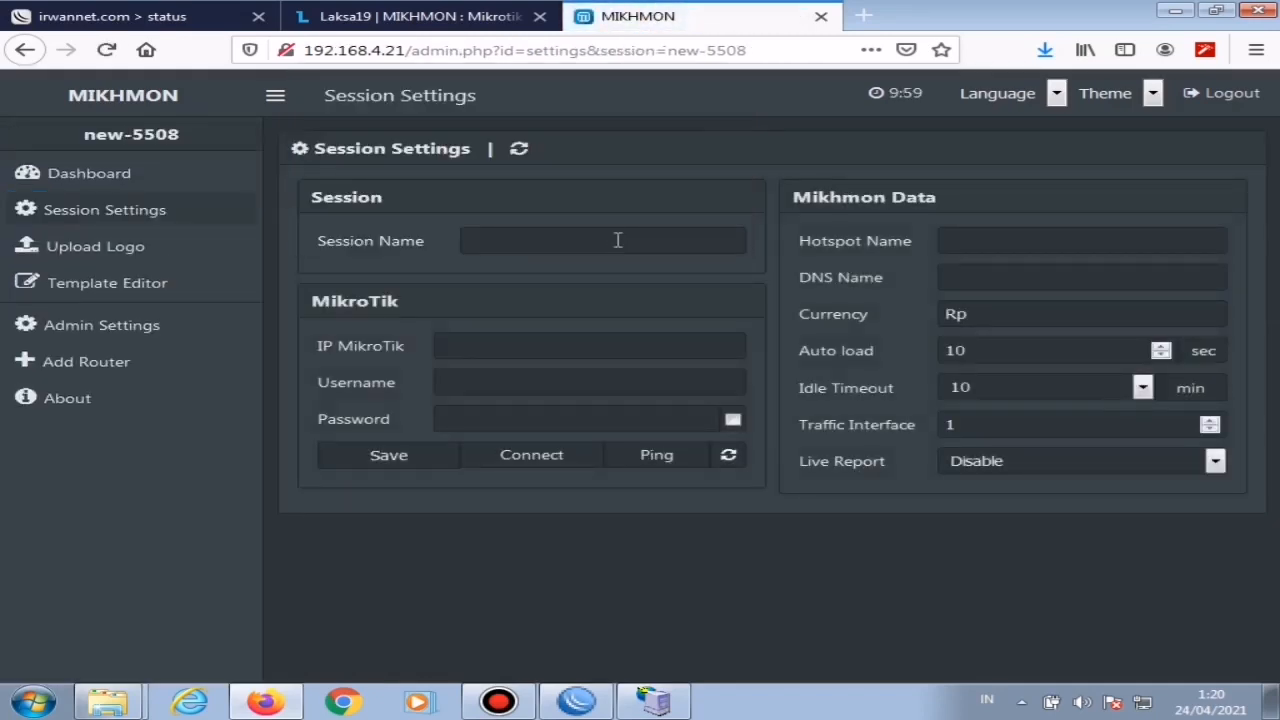
click(534, 234)
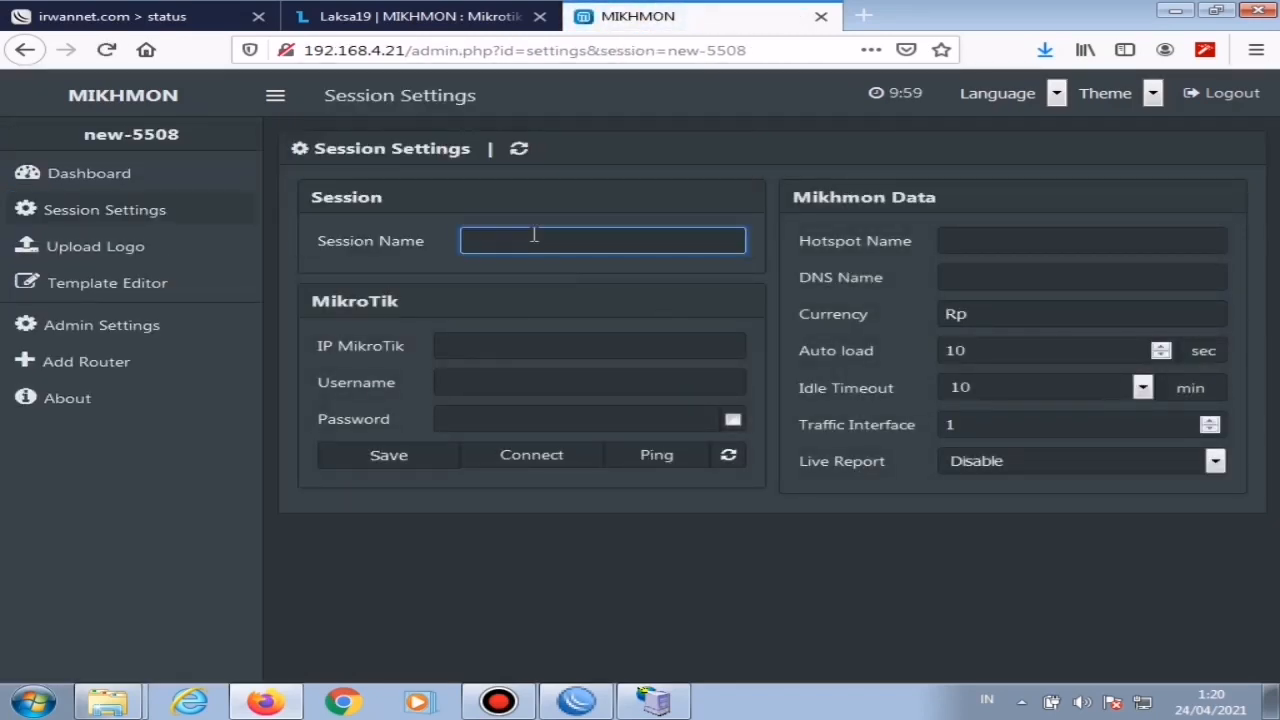
text(irwan)
Step: Begin the new session's MikroTik IP address with 192
click(477, 350)
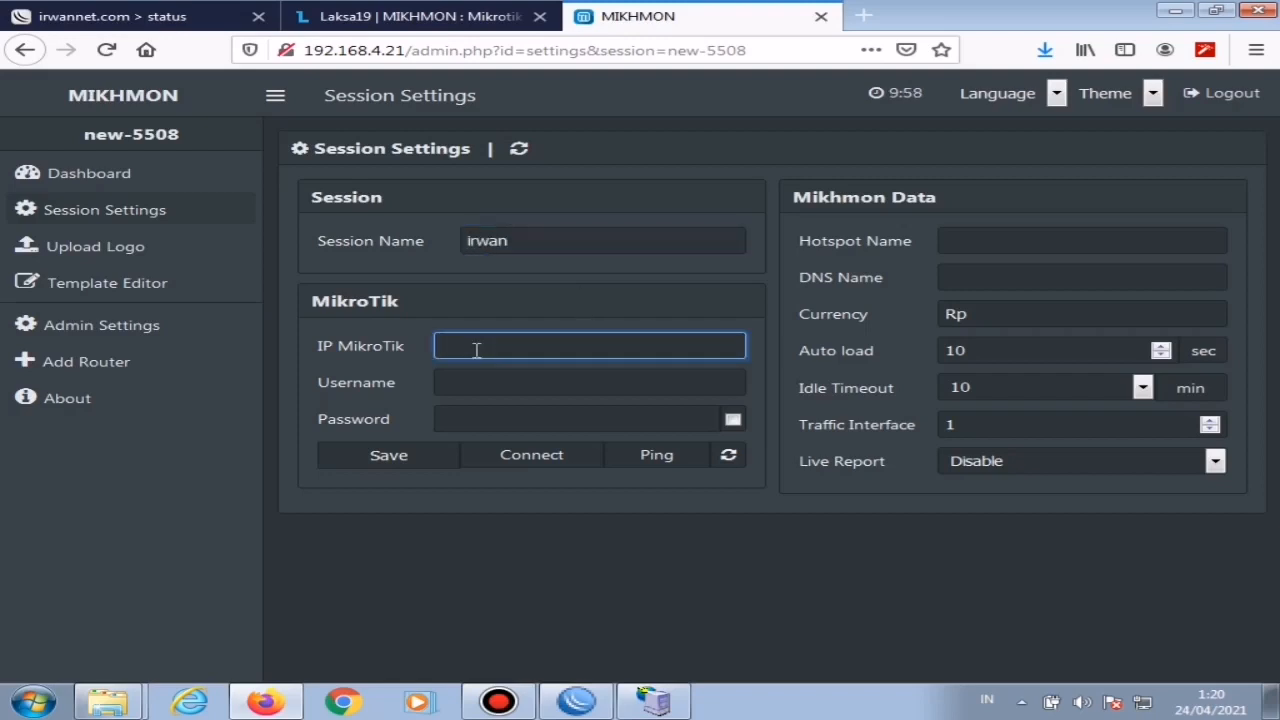
text(192)
Step: Switch to WinBox and inspect the router's IP address entries for ether1-isp and ether4-hotspot
click(576, 702)
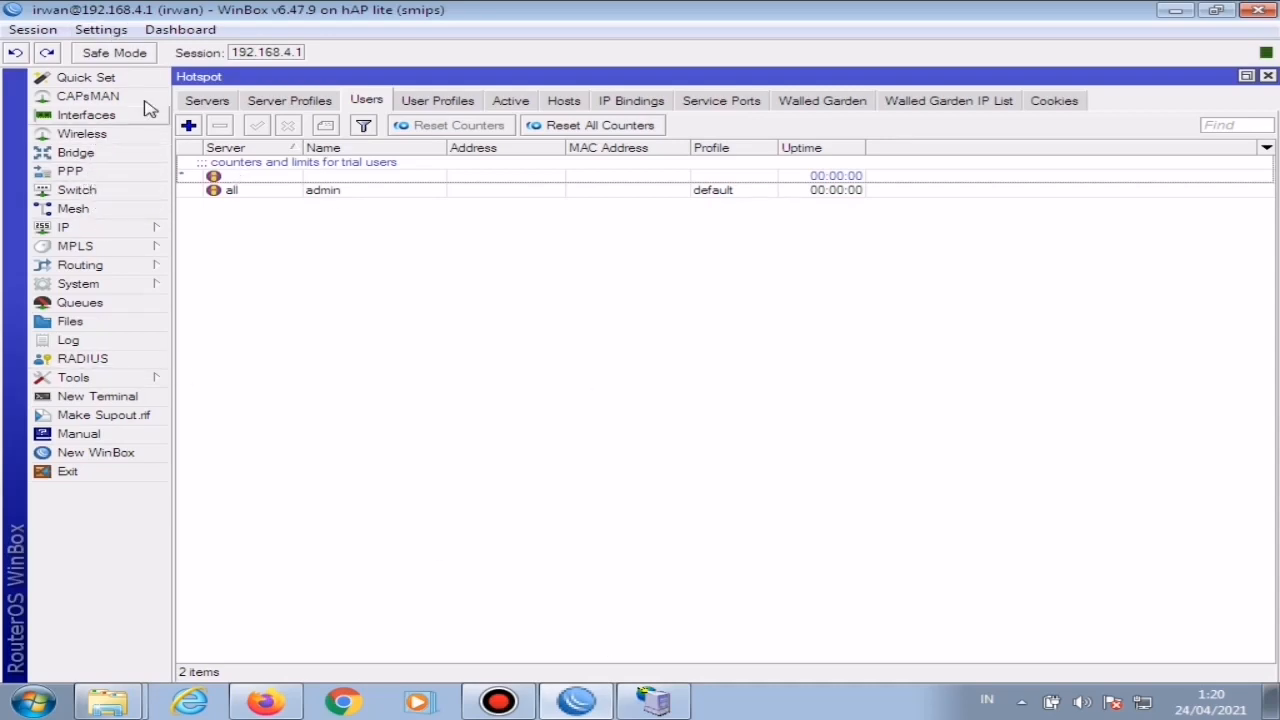
click(110, 229)
click(268, 276)
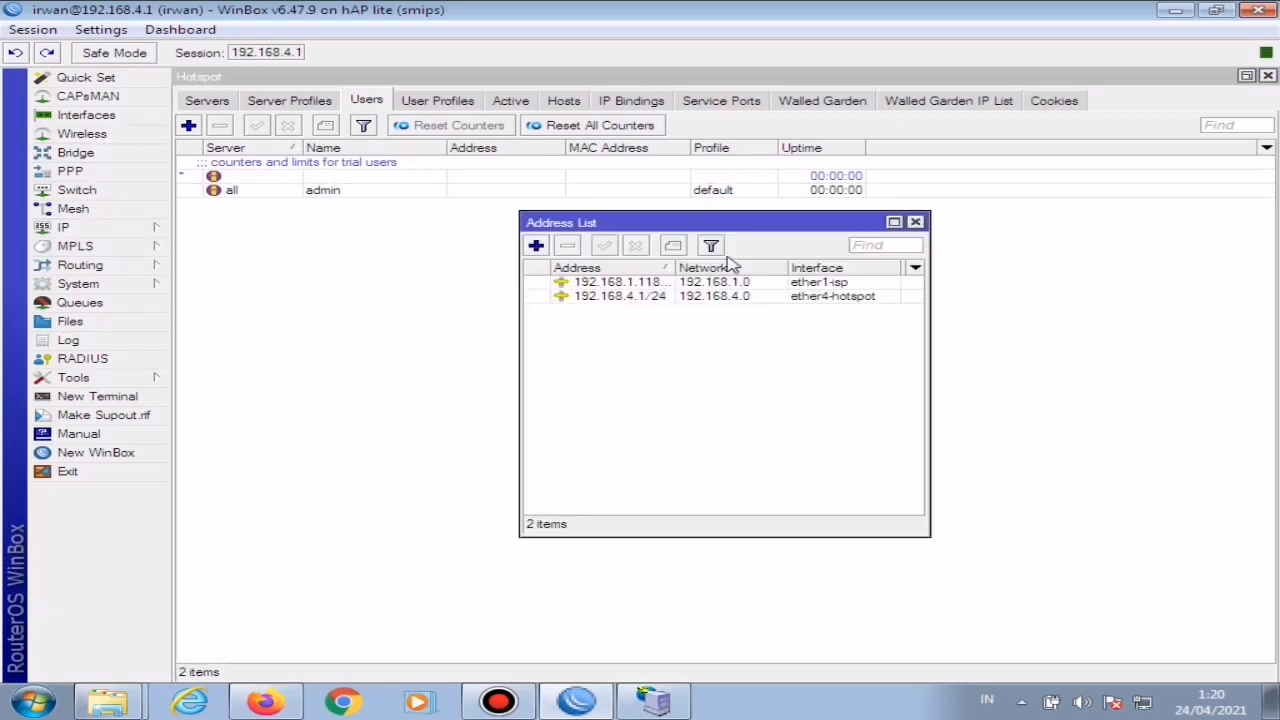
double_click(655, 283)
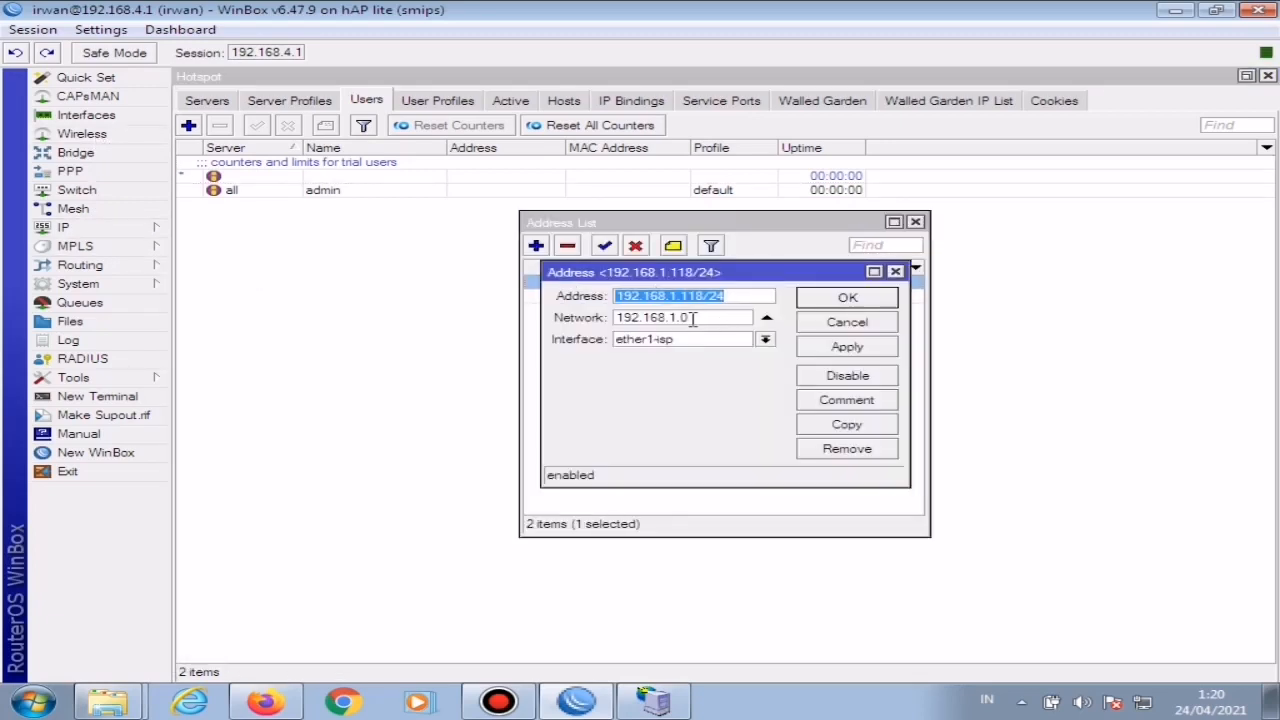
click(697, 316)
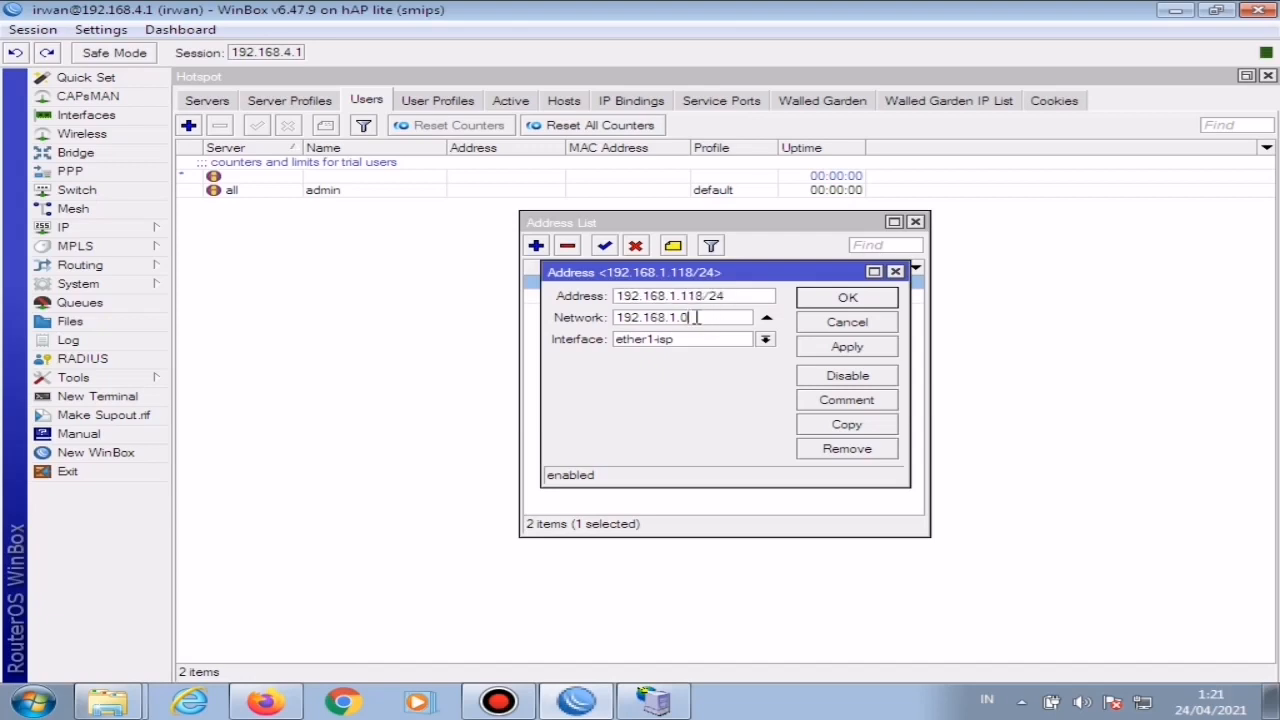
drag(697, 316, 578, 328)
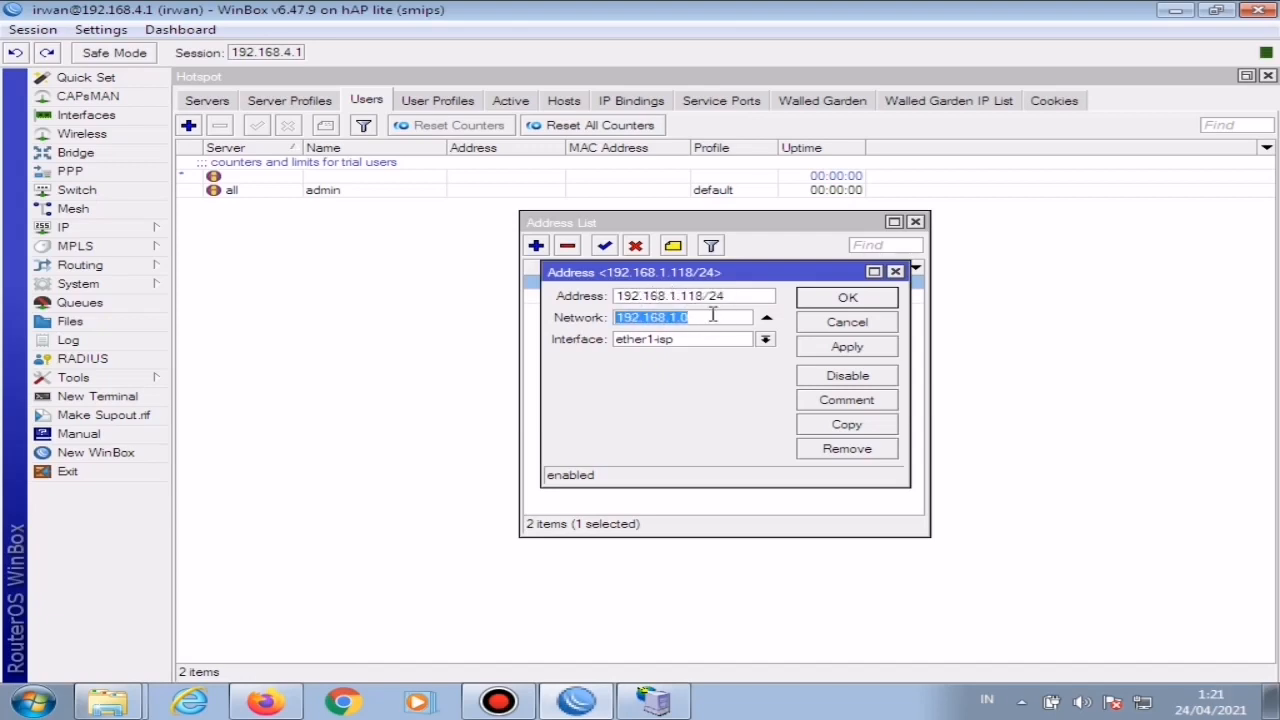
click(895, 272)
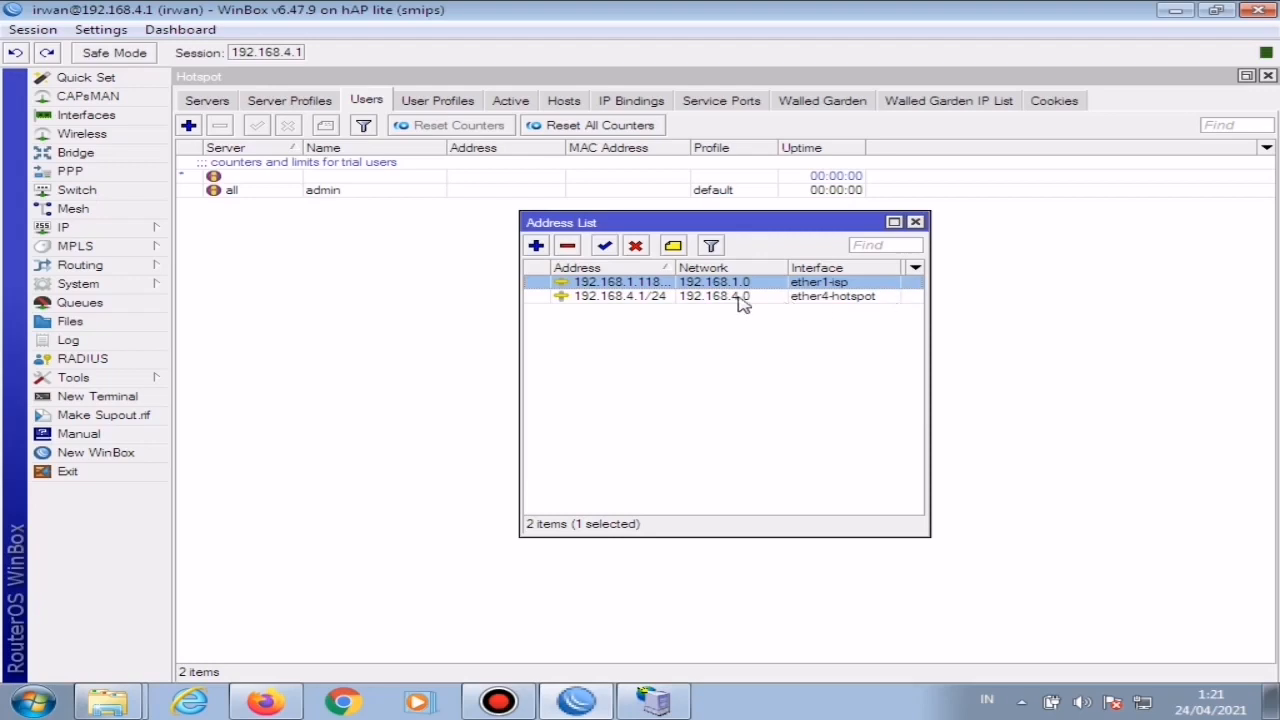
double_click(650, 298)
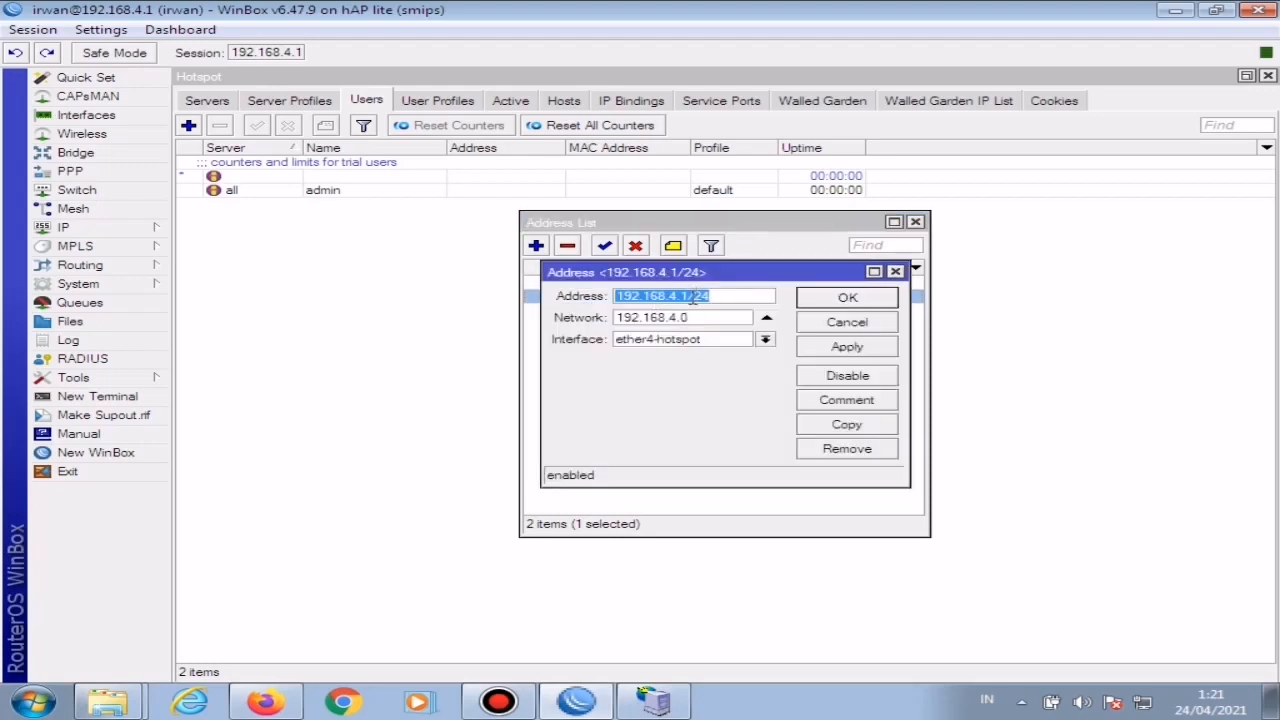
drag(688, 297, 604, 300)
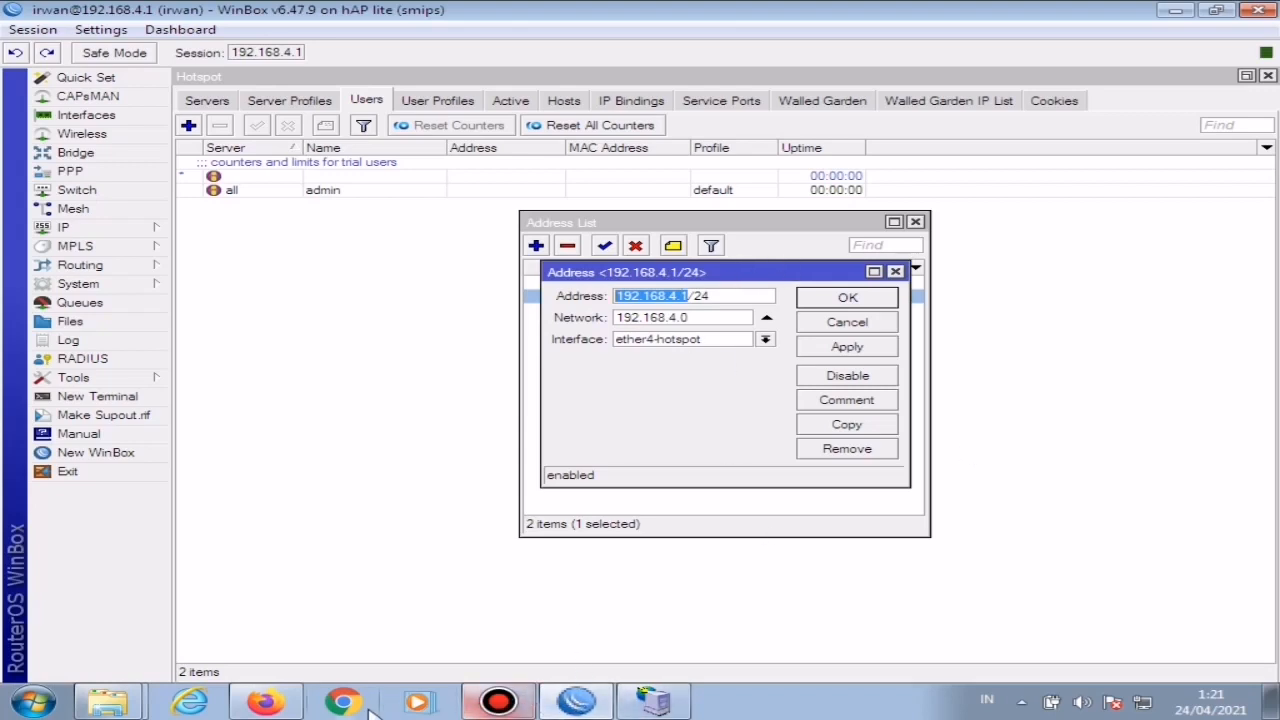
Step: Return to Mikhmon in the browser and set the MikroTik IP to 192.168.4.1
click(278, 705)
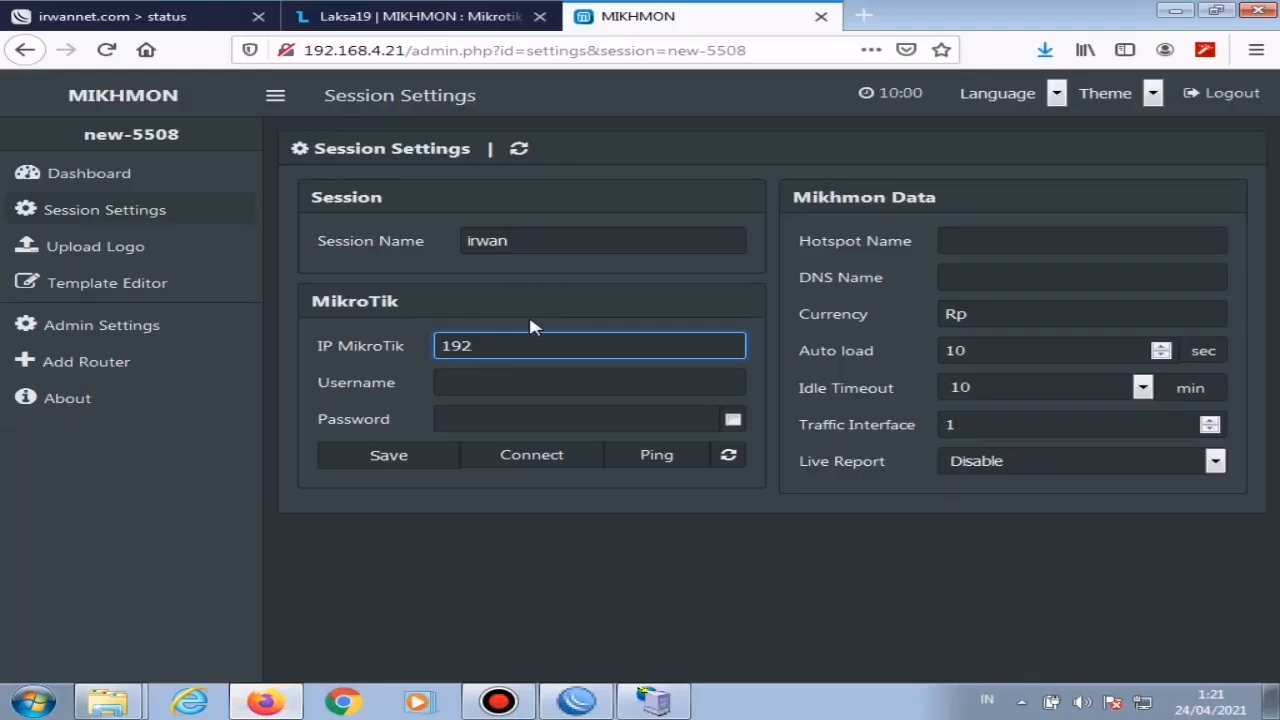
text(a)
key(ctrl+a)
text(192.168.4.1)
Step: Enter the MikroTik login username and the router password, and show the password in plain text
click(506, 379)
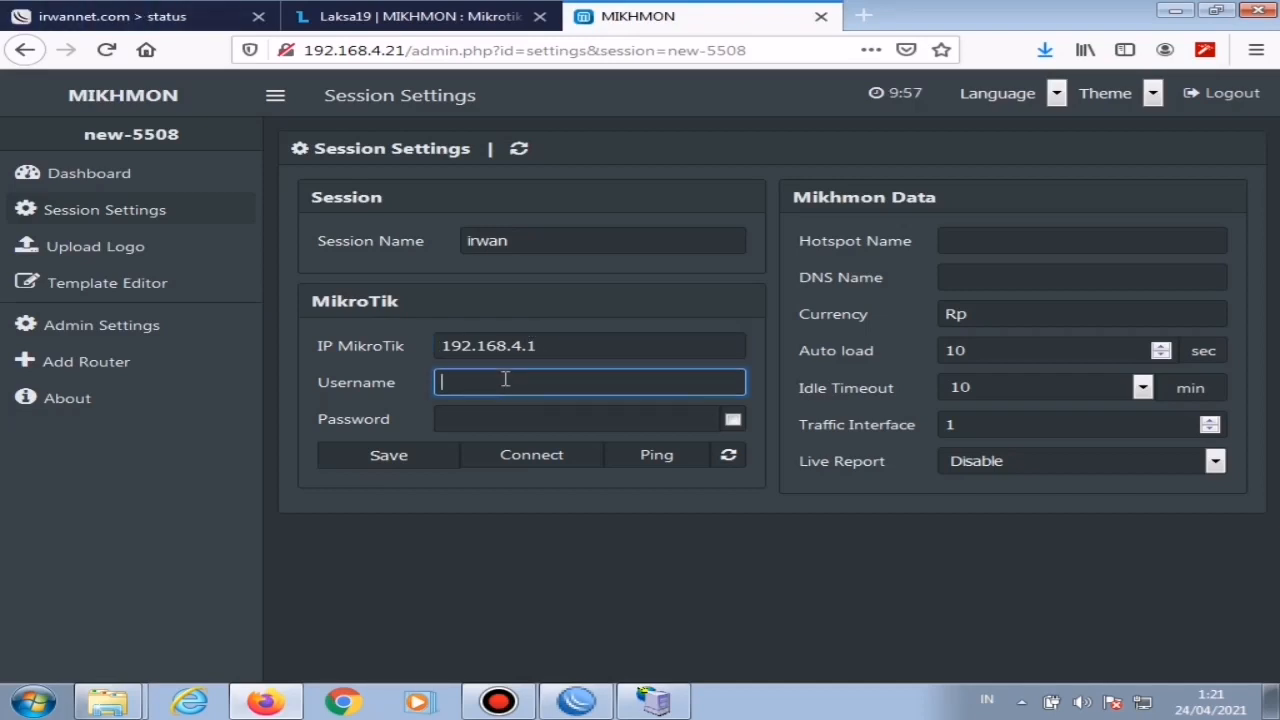
text(irwan)
key(Tab)
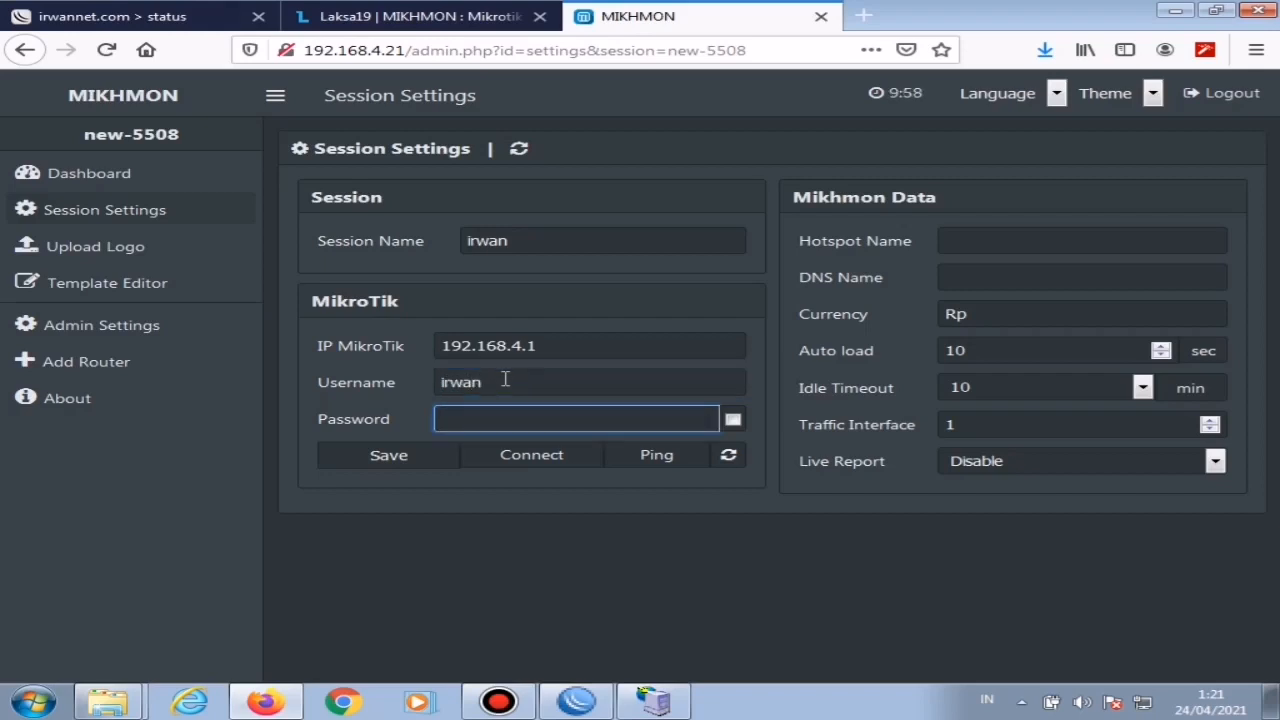
text(1234)
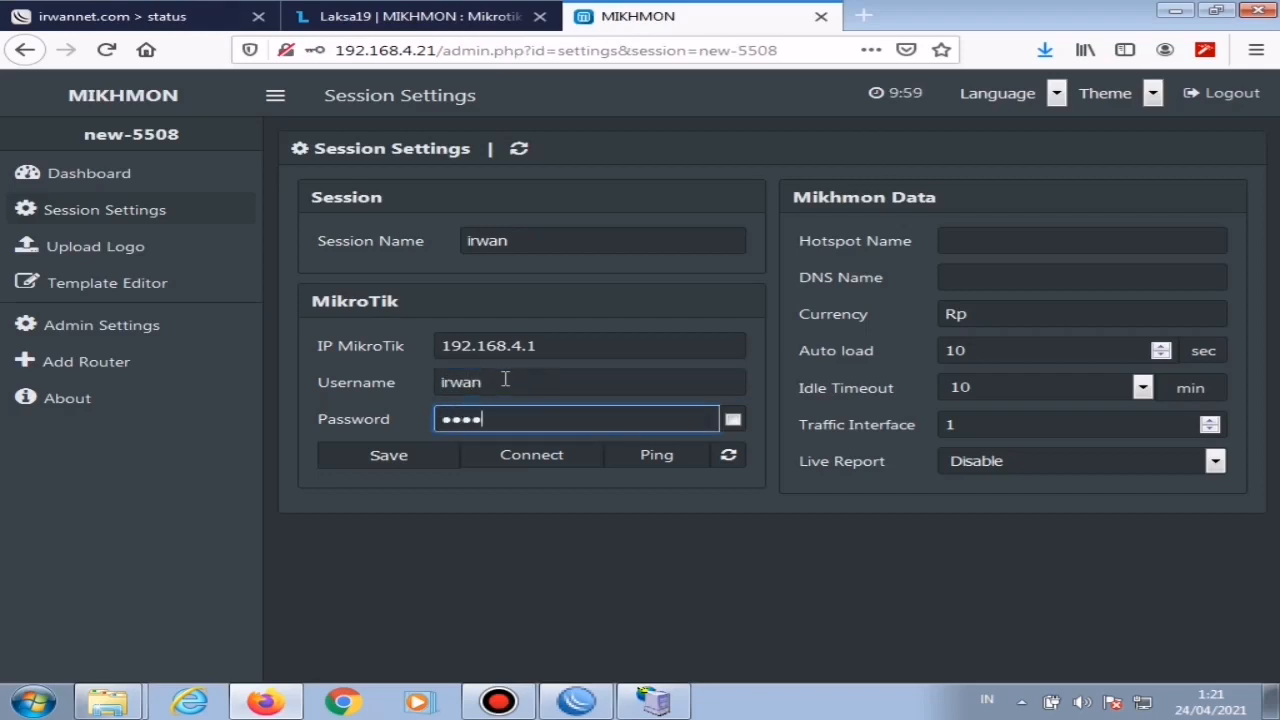
text(5)
click(733, 419)
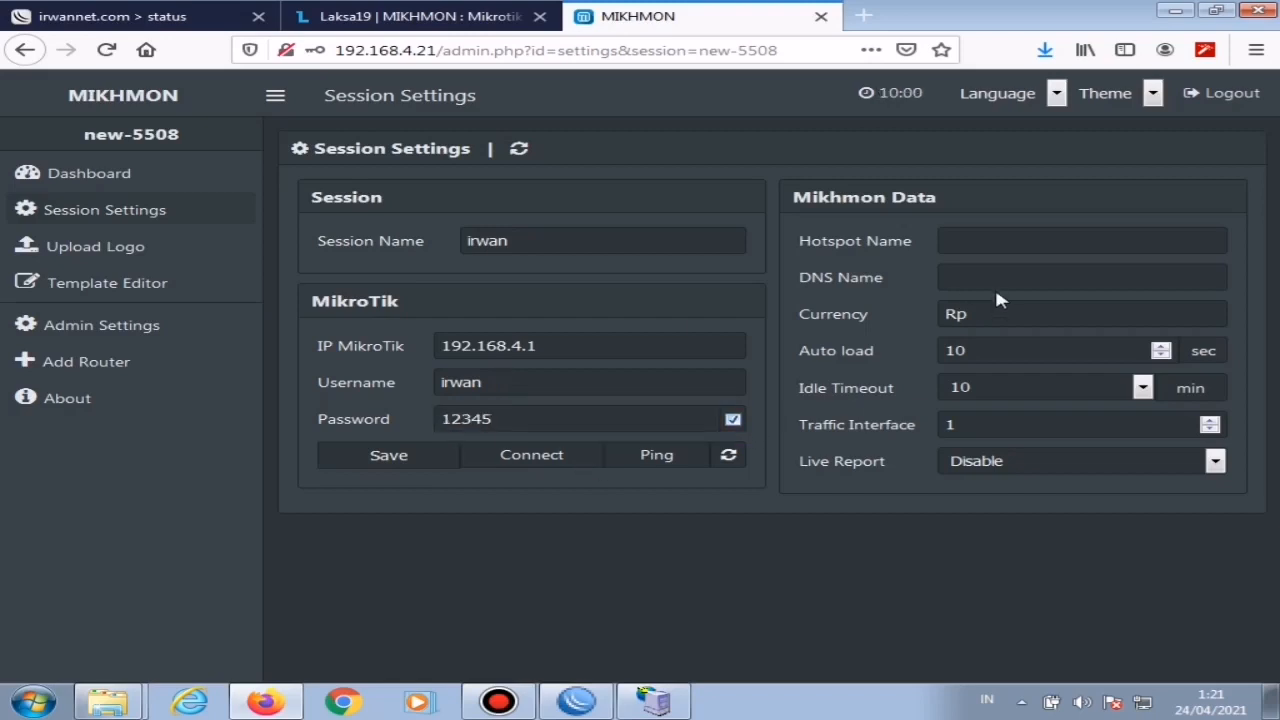
Step: Enter the owner's first name as the hotspot name in the Mikhmon data
click(984, 246)
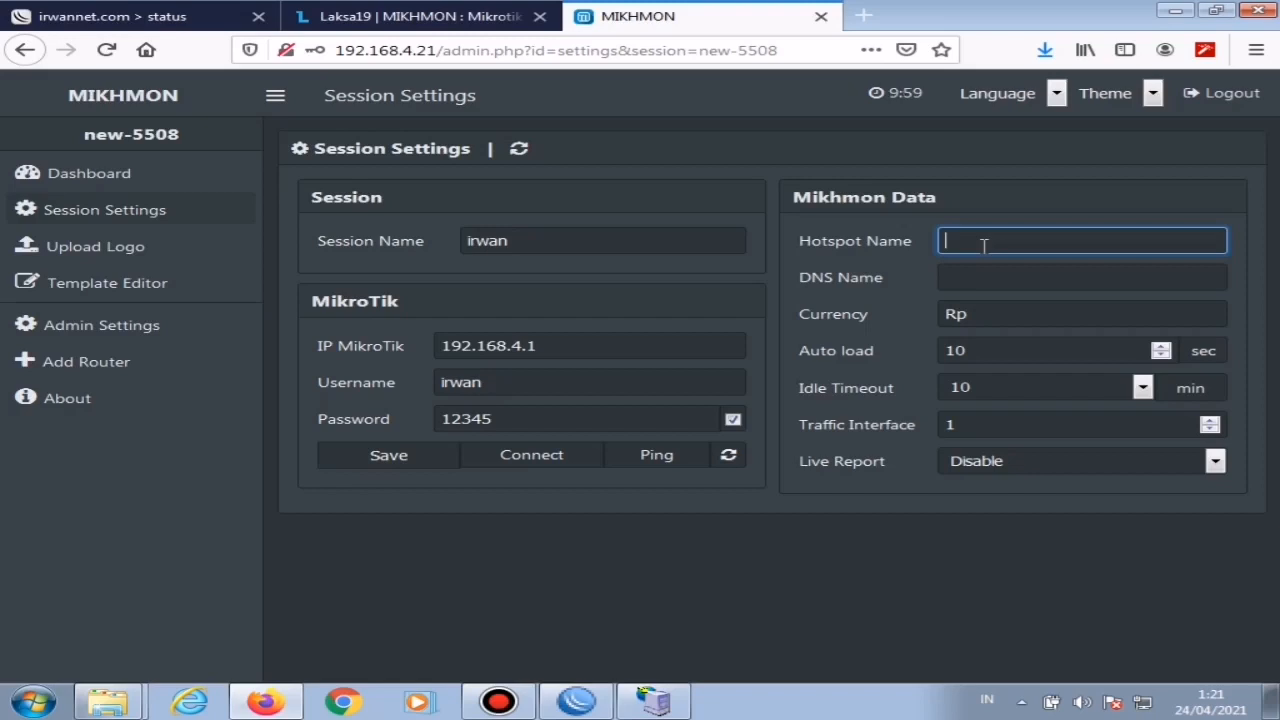
text(irwan)
Step: Check the hotspot status page's address and set the DNS name to irwannet.com
click(1013, 274)
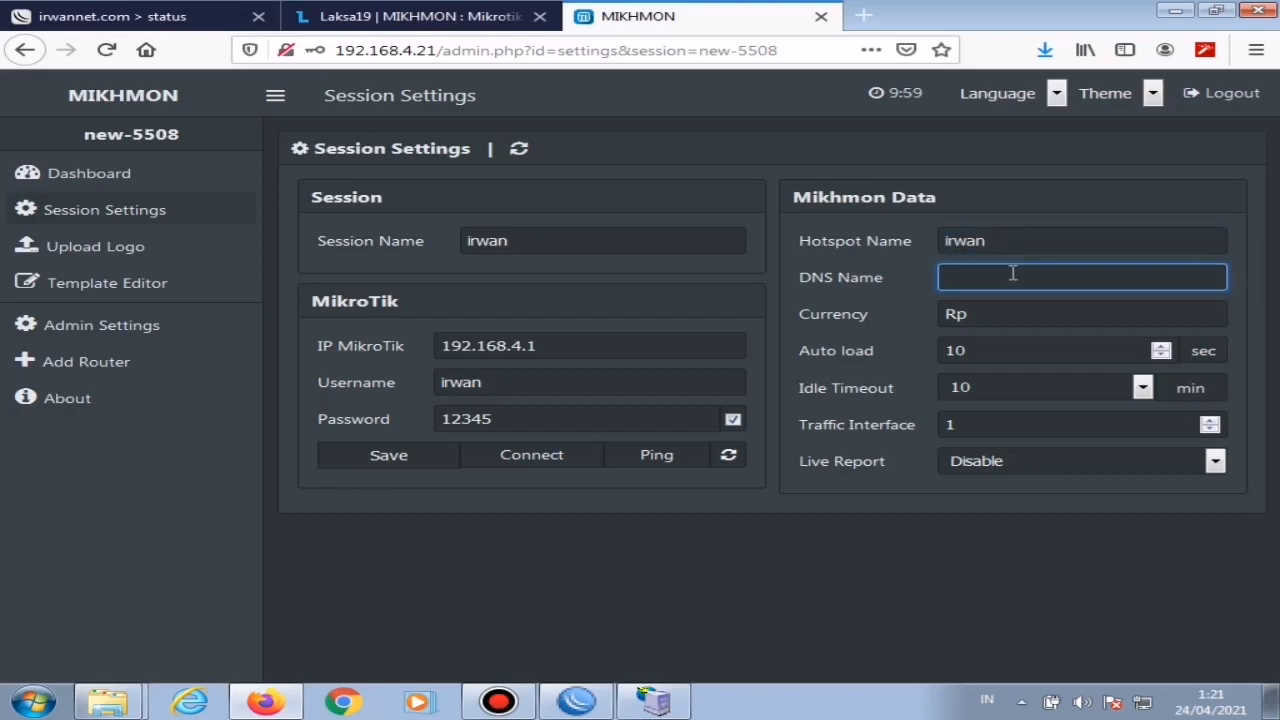
drag(125, 18, 387, 68)
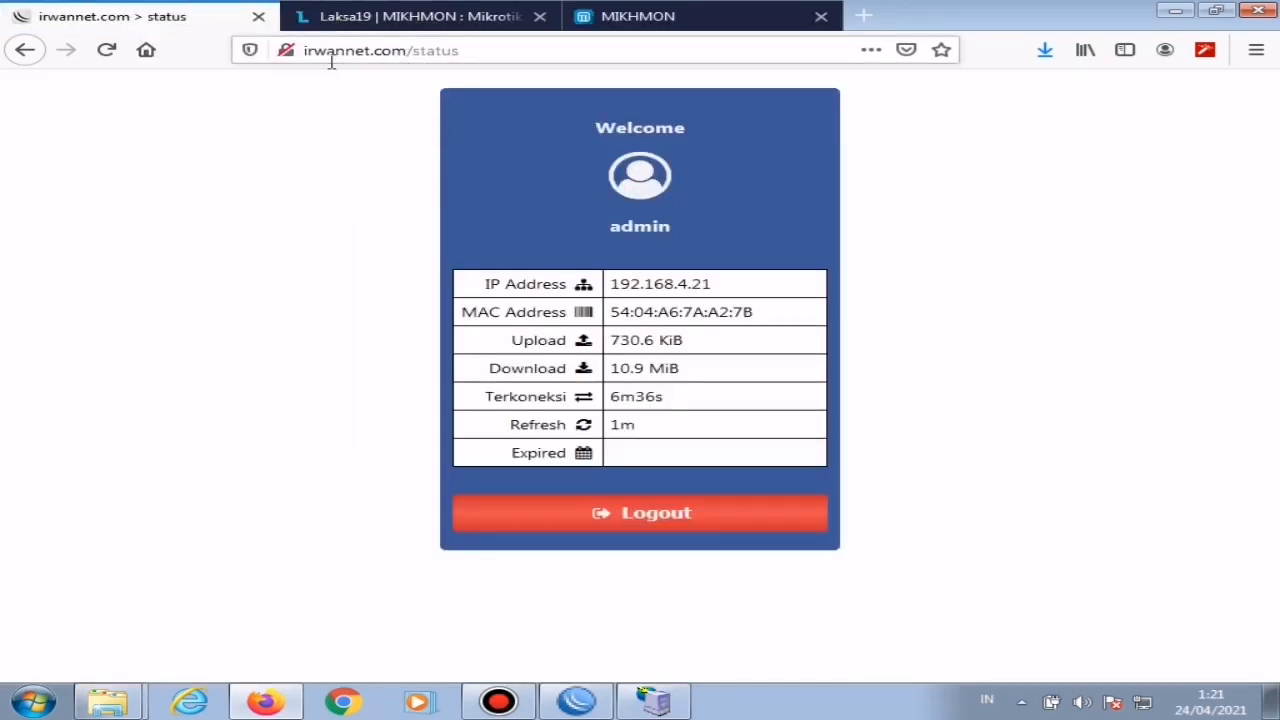
click(656, 14)
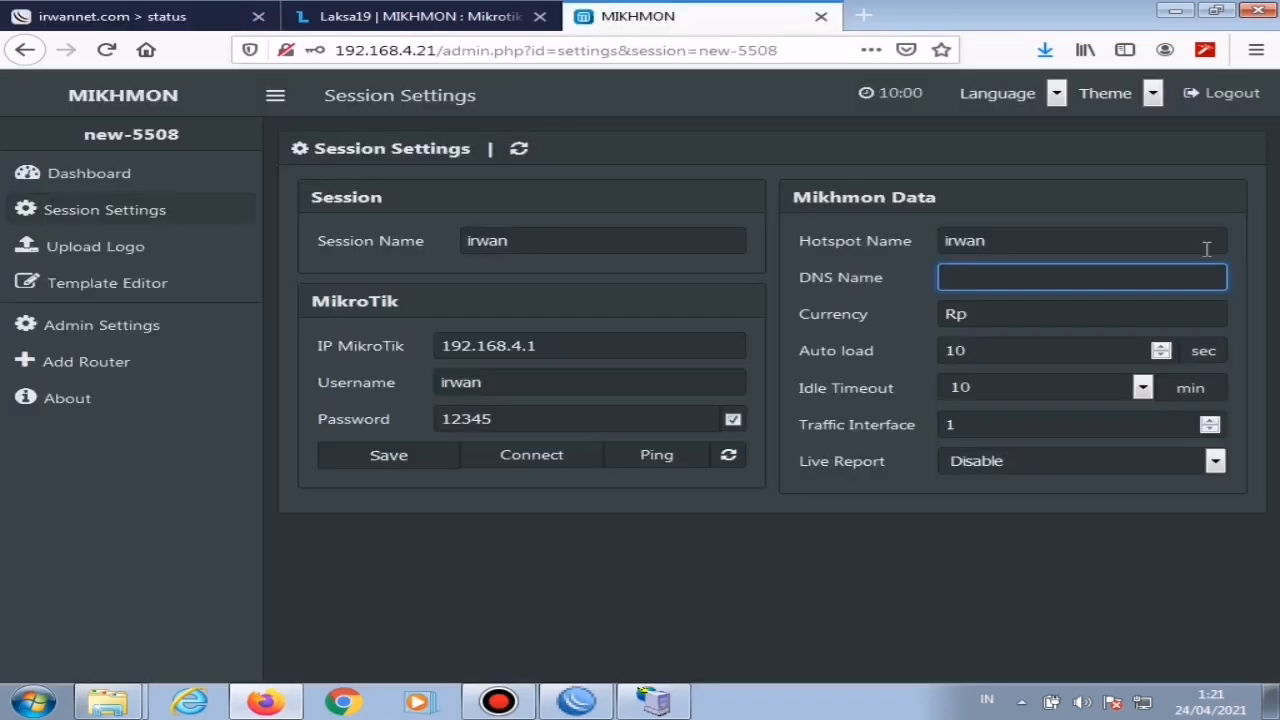
text(irwa)
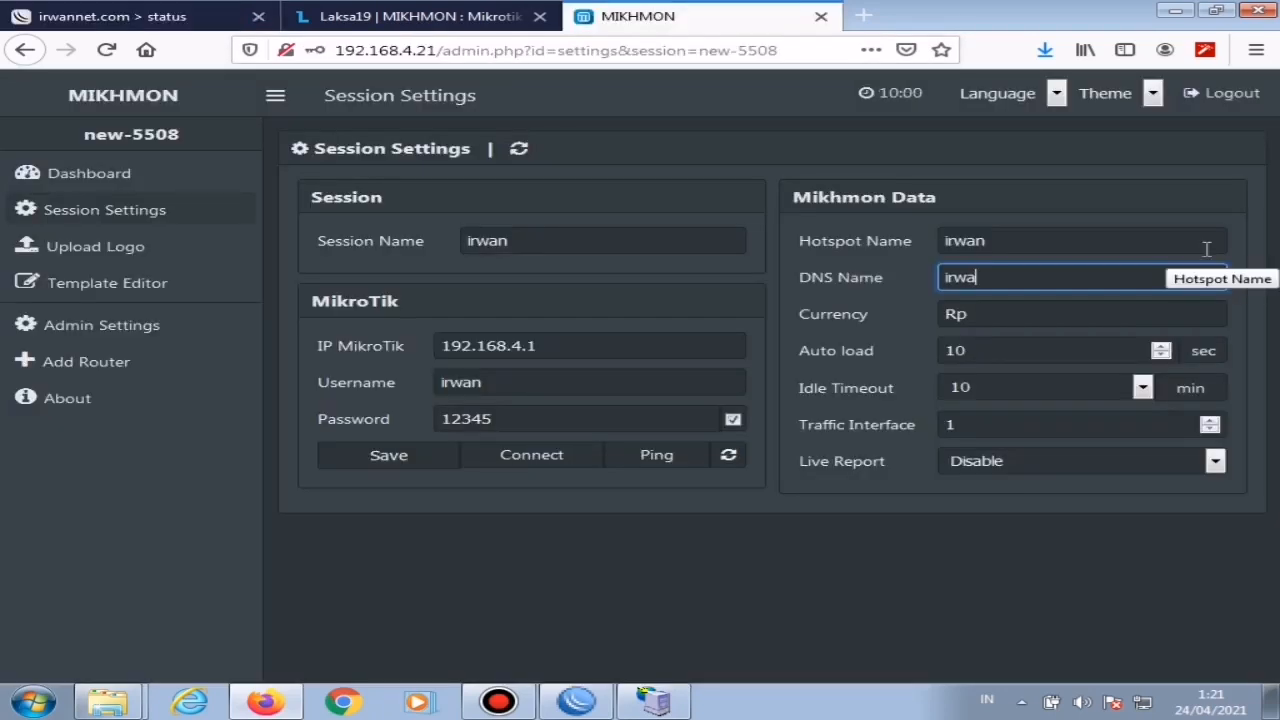
text(nnet.com)
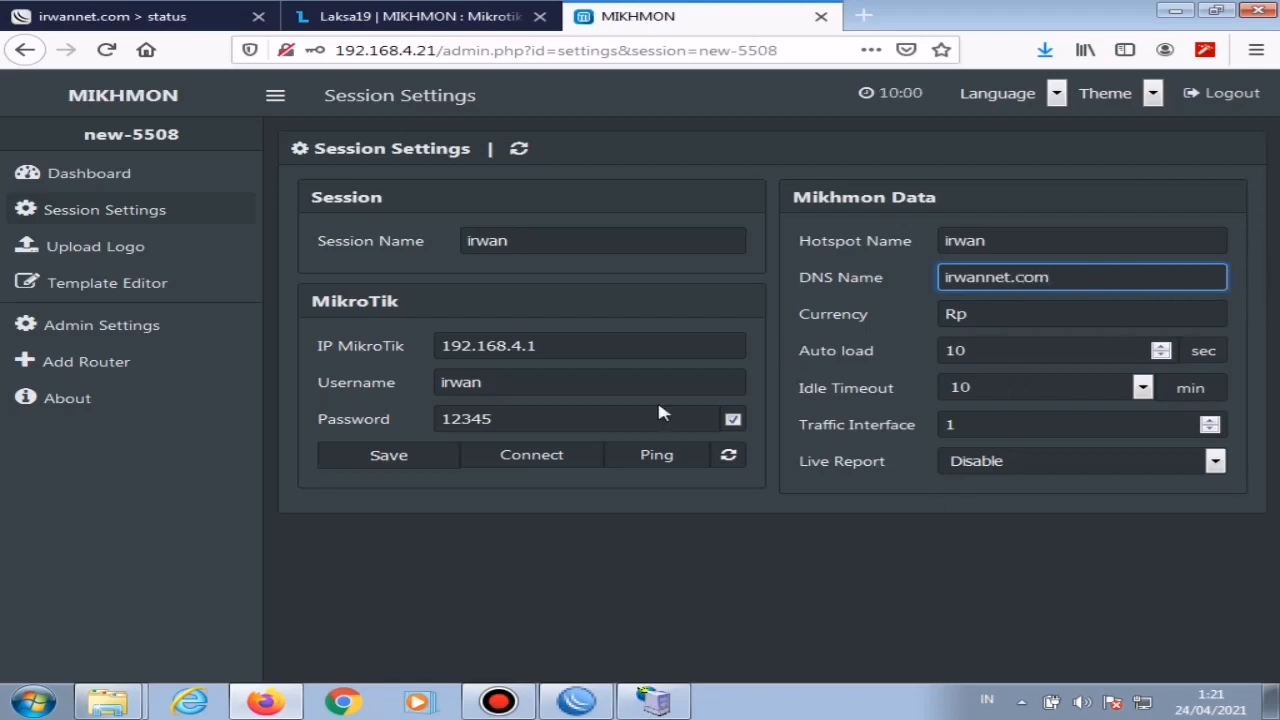
Step: Save the session settings and connect Mikhmon to the router, declining to store the login in the browser
click(389, 455)
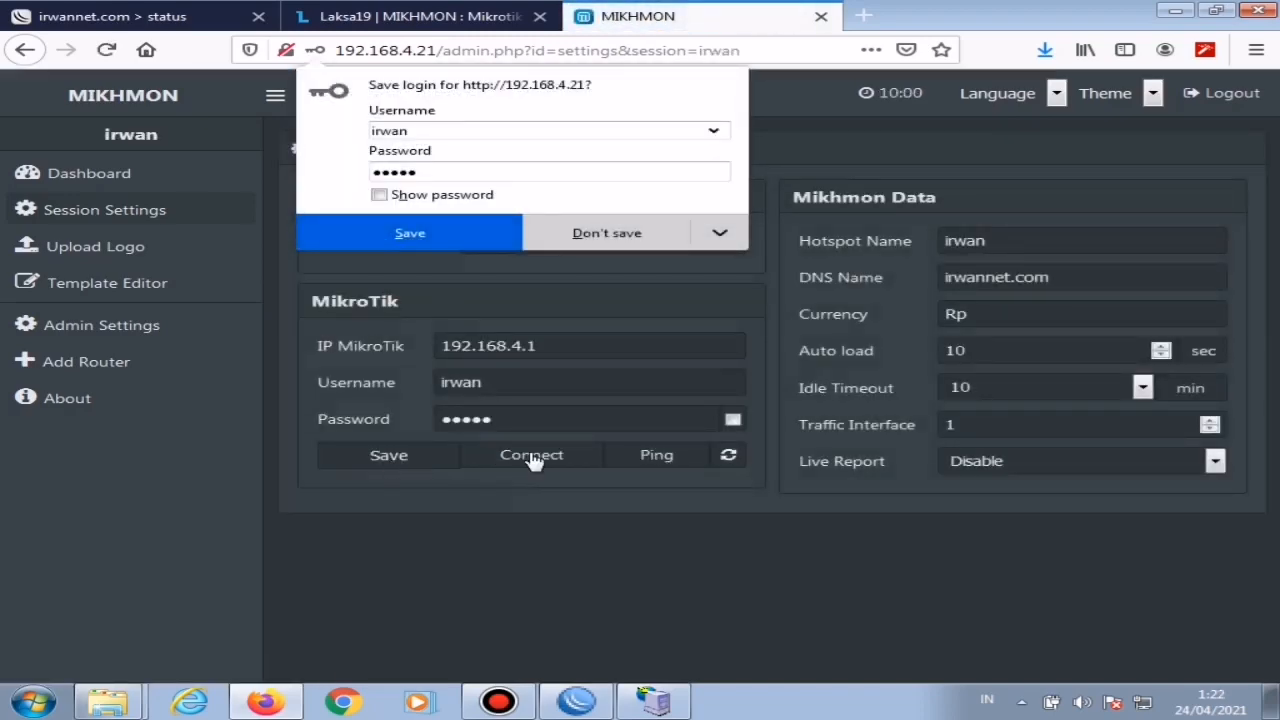
click(533, 458)
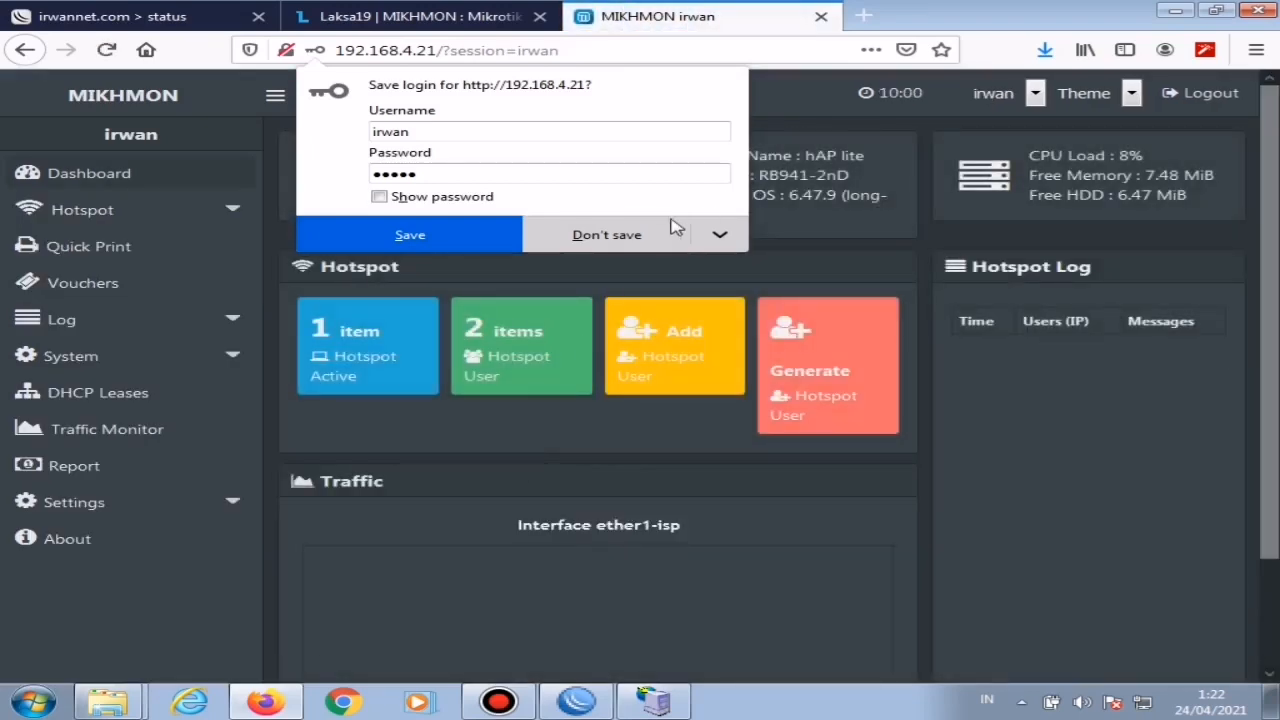
click(631, 236)
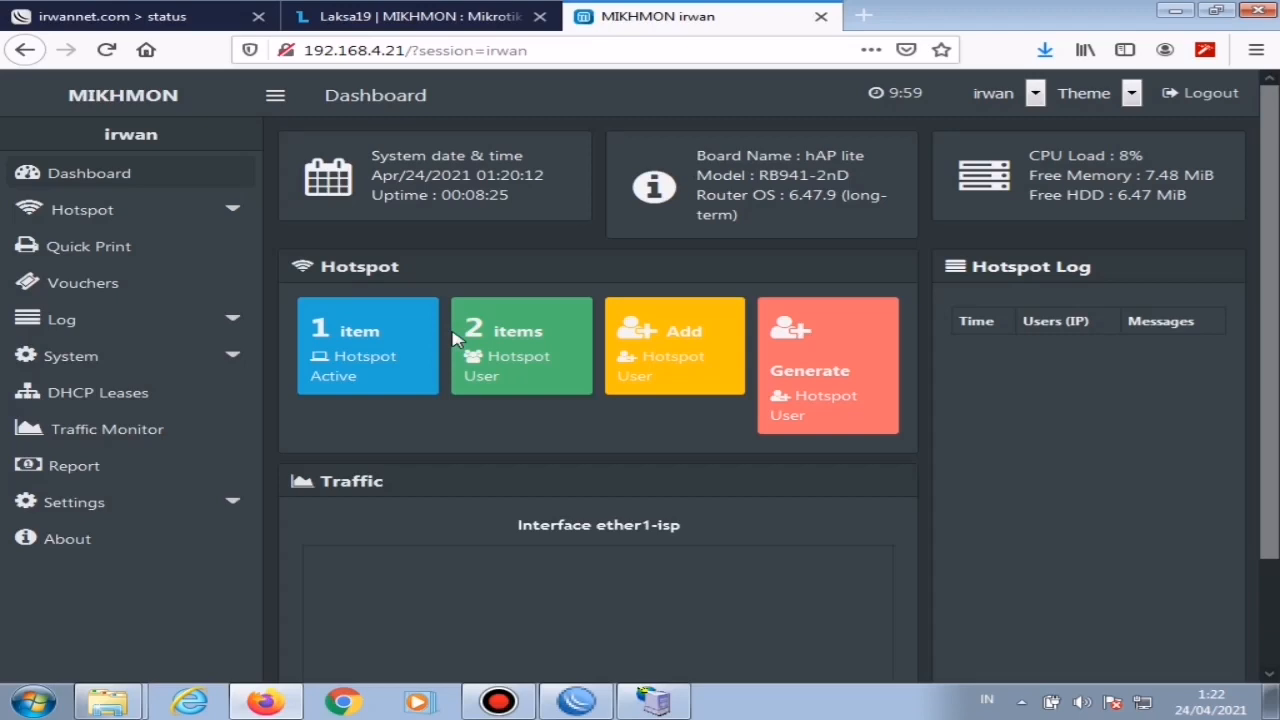
Step: Start adding a new hotspot user profile in Mikhmon
click(175, 213)
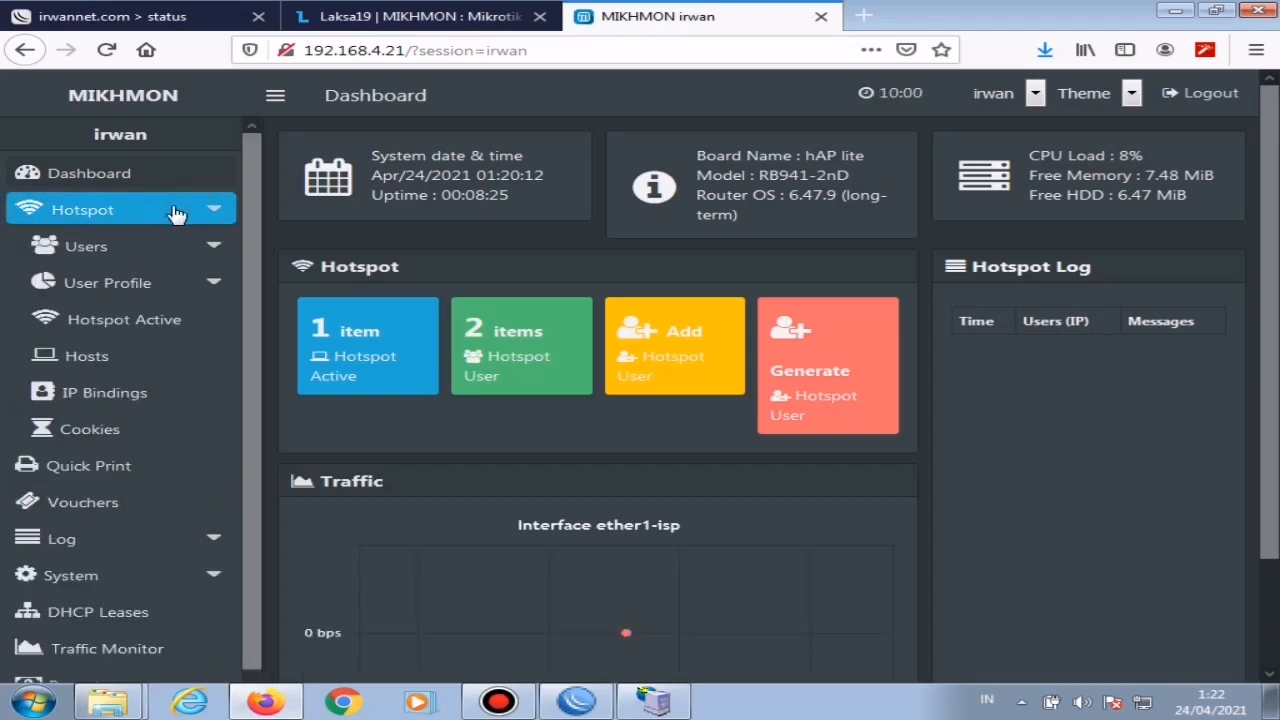
click(207, 288)
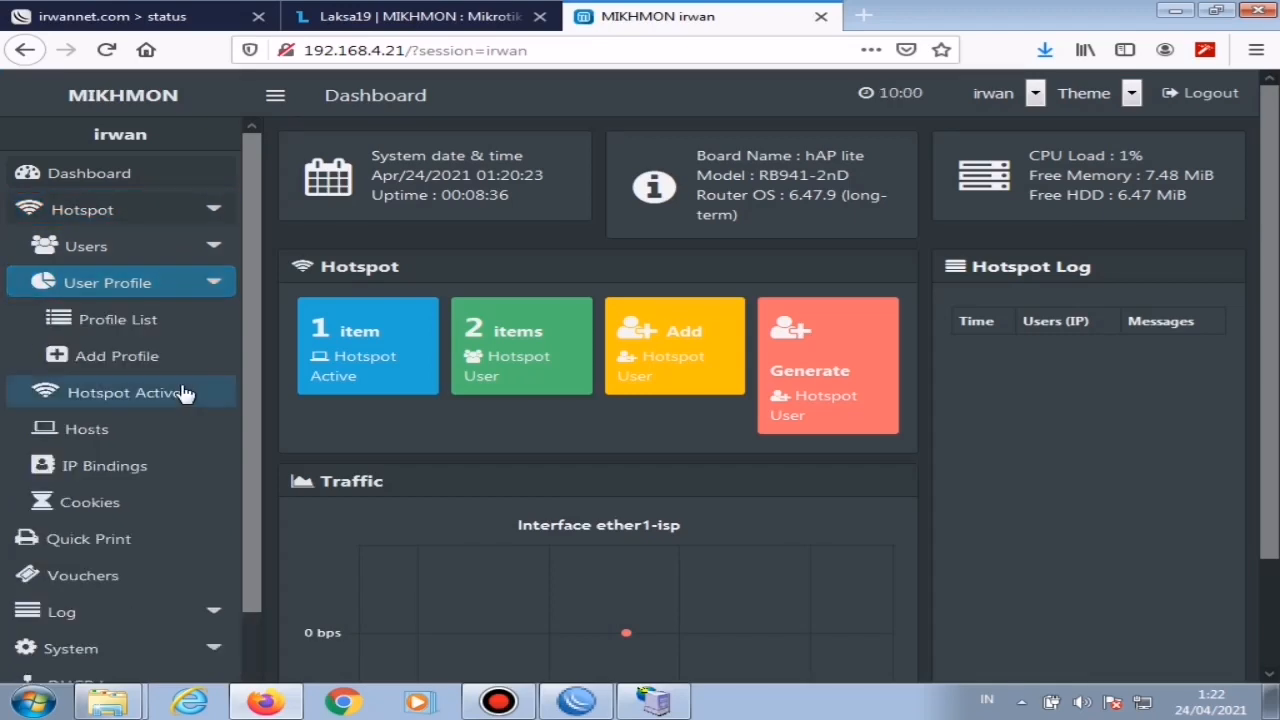
click(128, 367)
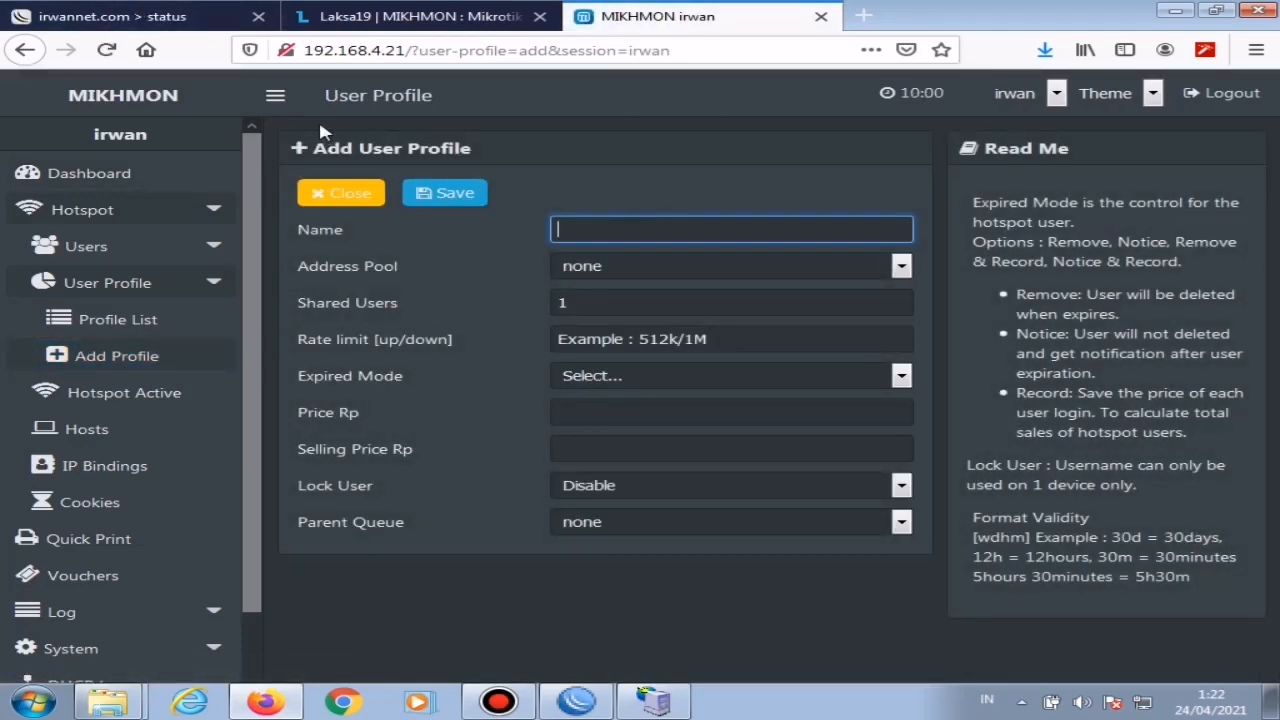
Step: Check the internet package table in the customized login page from Setting Mikrotik's template-hotspot-mikhmon-master folder, and return to the Mikhmon profile form
click(112, 703)
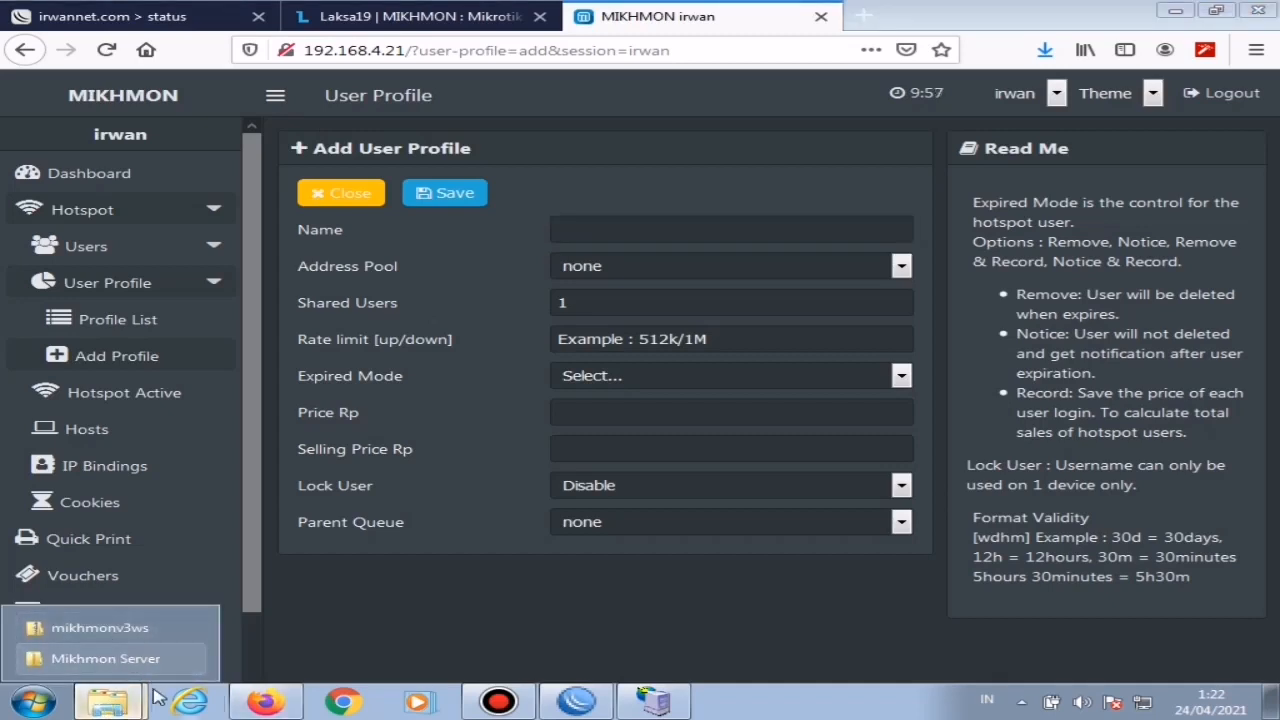
click(137, 627)
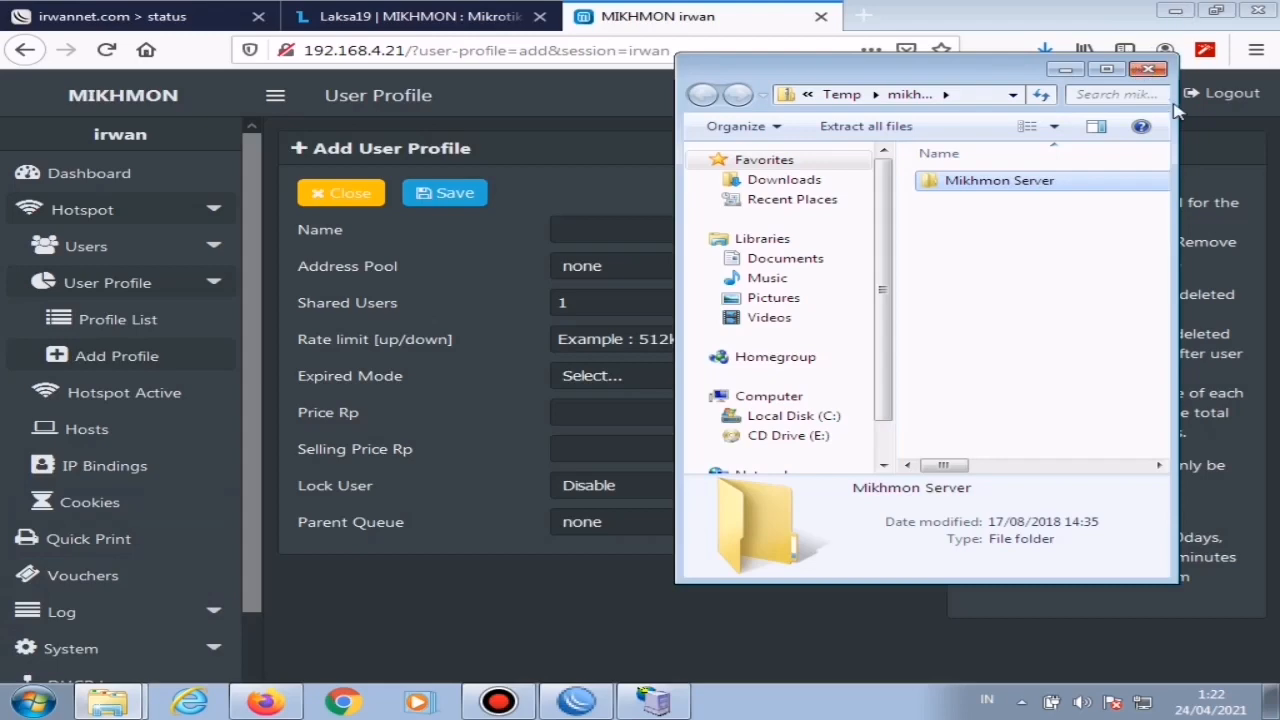
click(1151, 72)
click(1155, 78)
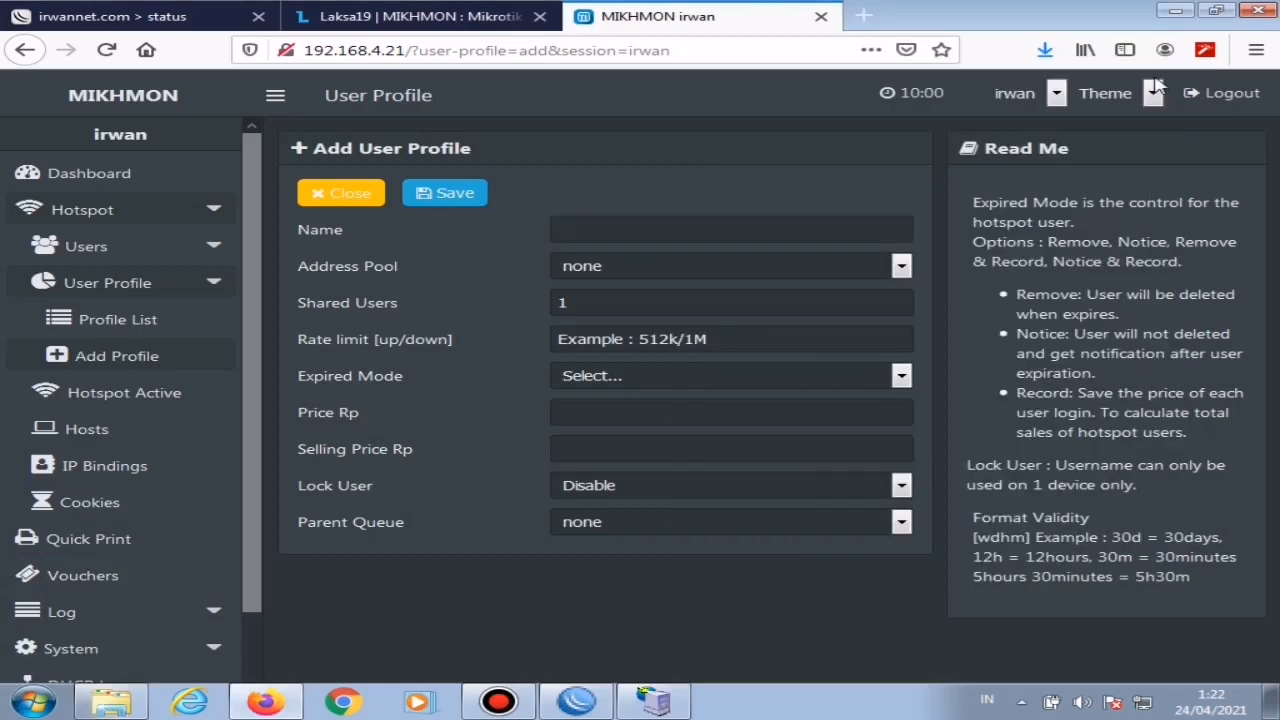
click(1176, 9)
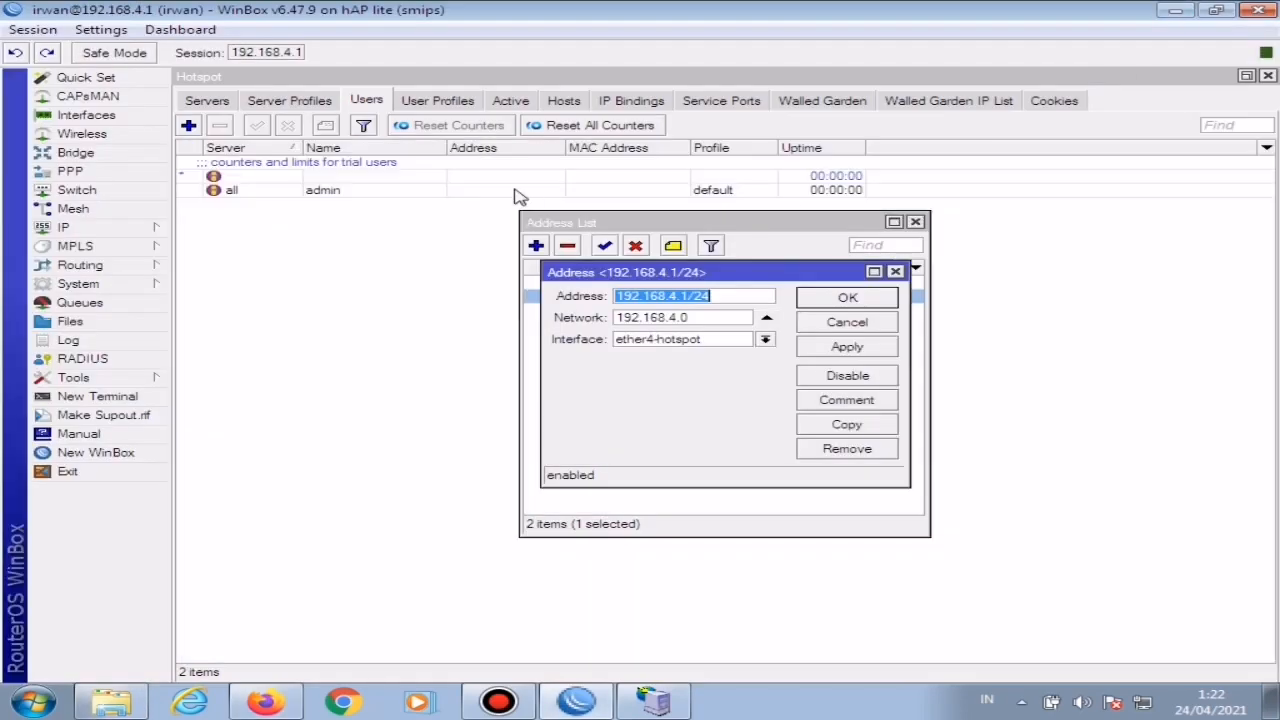
click(1188, 12)
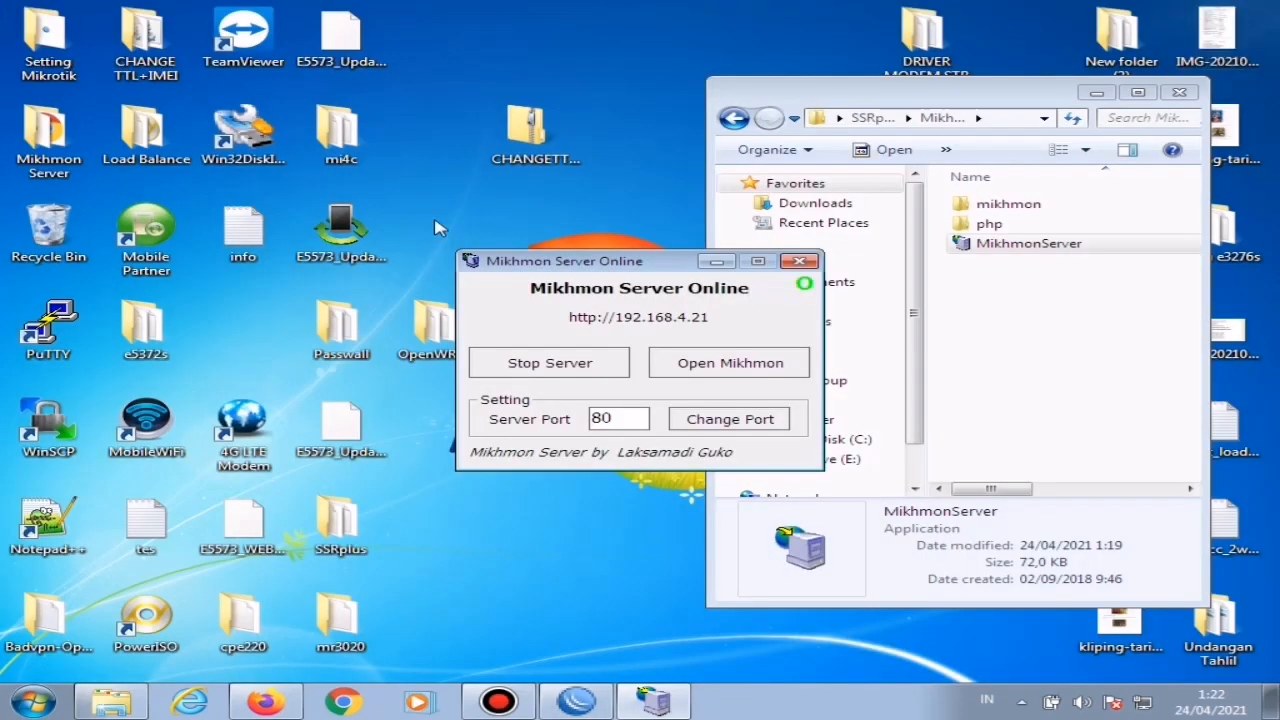
double_click(52, 76)
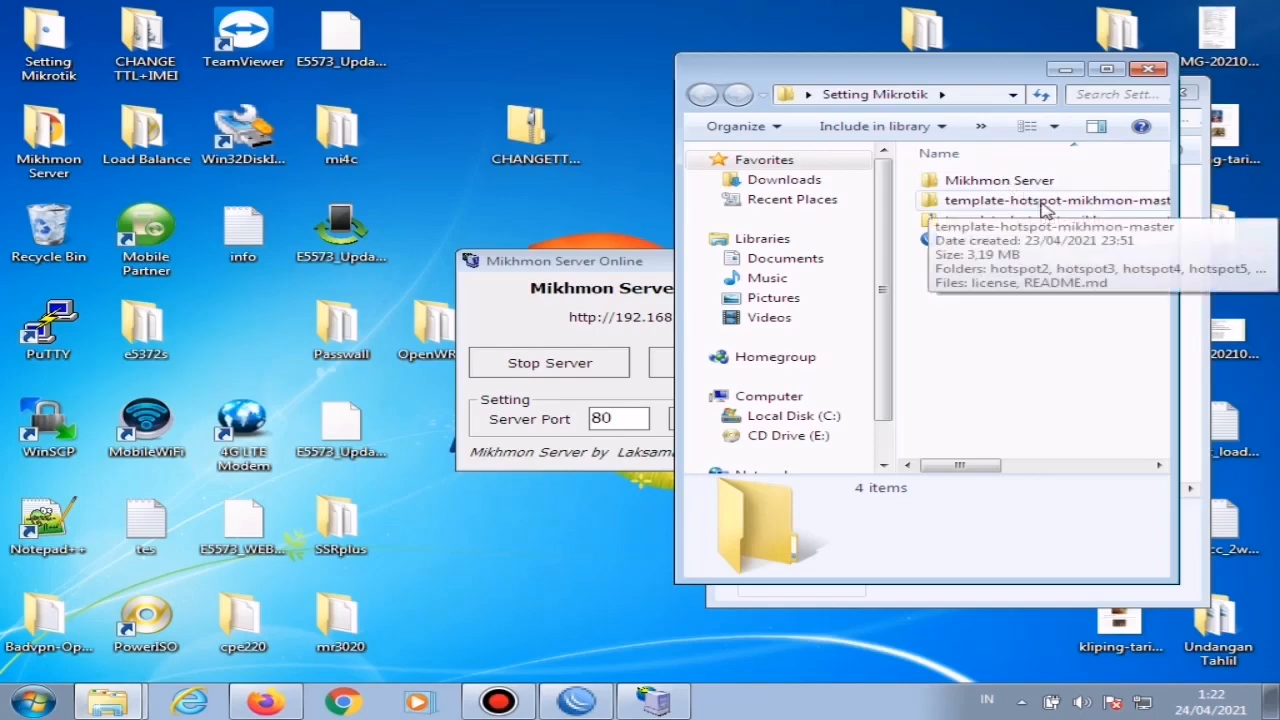
double_click(1040, 203)
double_click(983, 280)
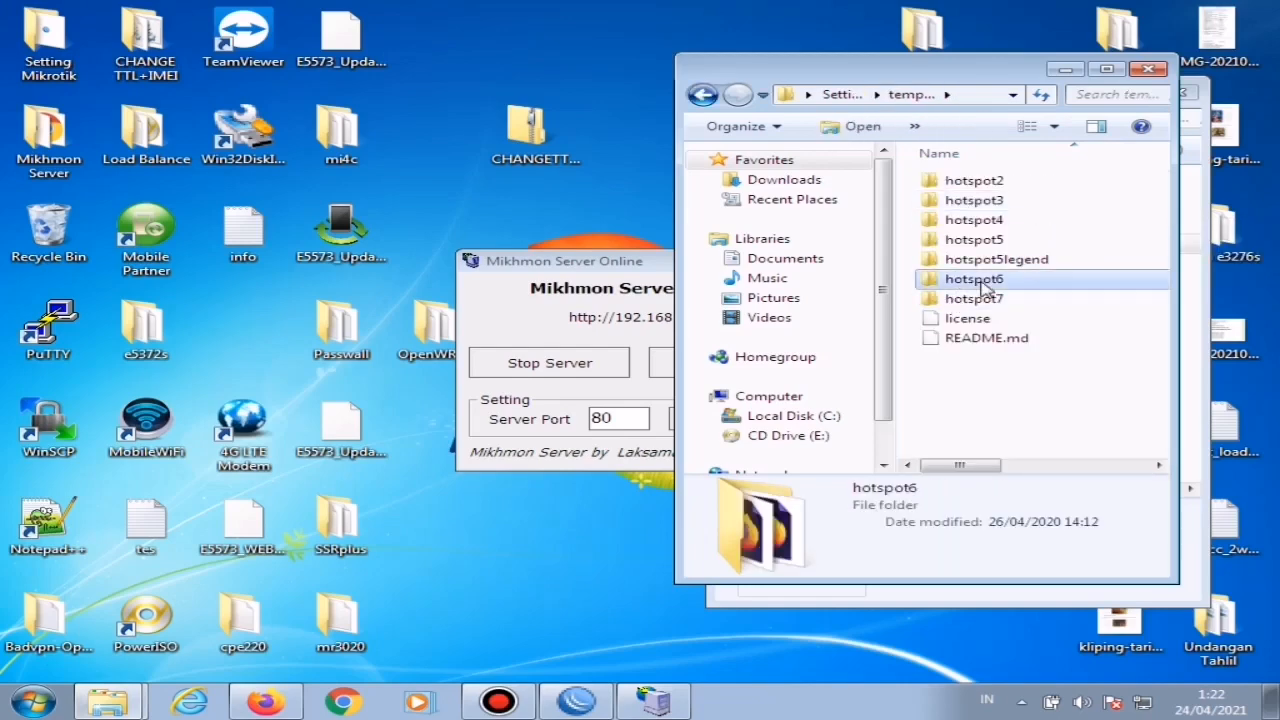
double_click(982, 300)
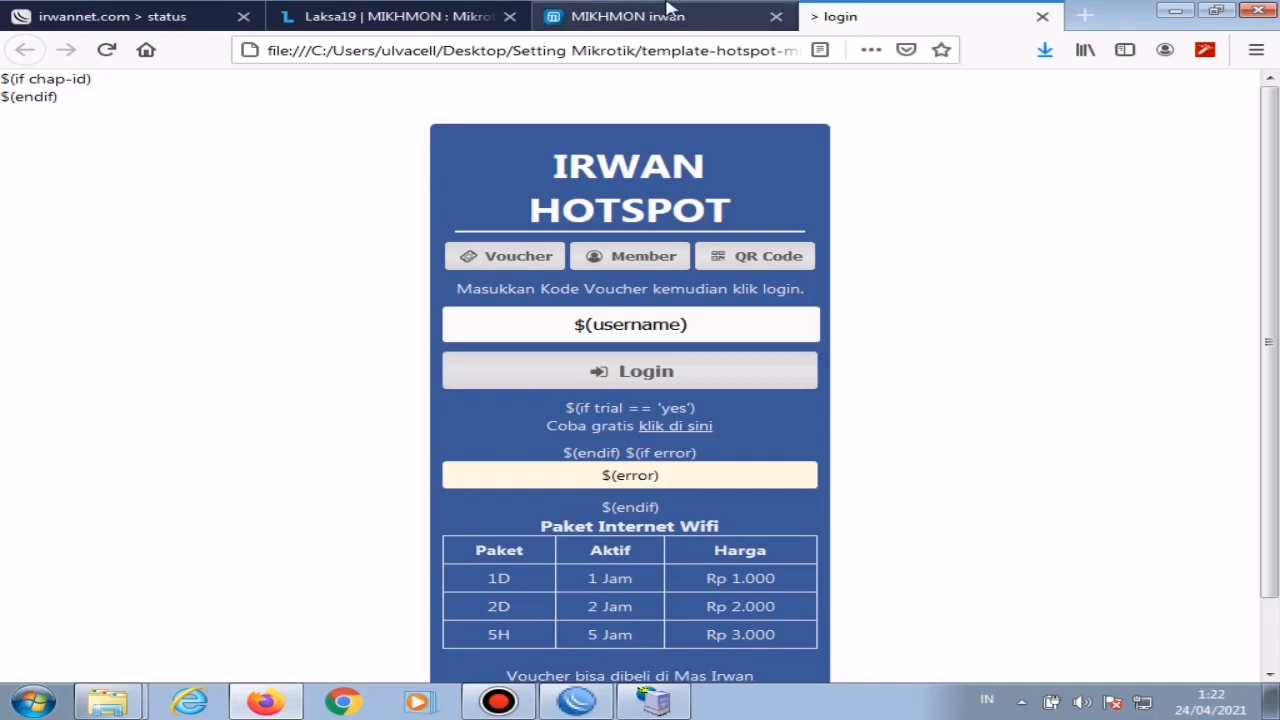
click(628, 16)
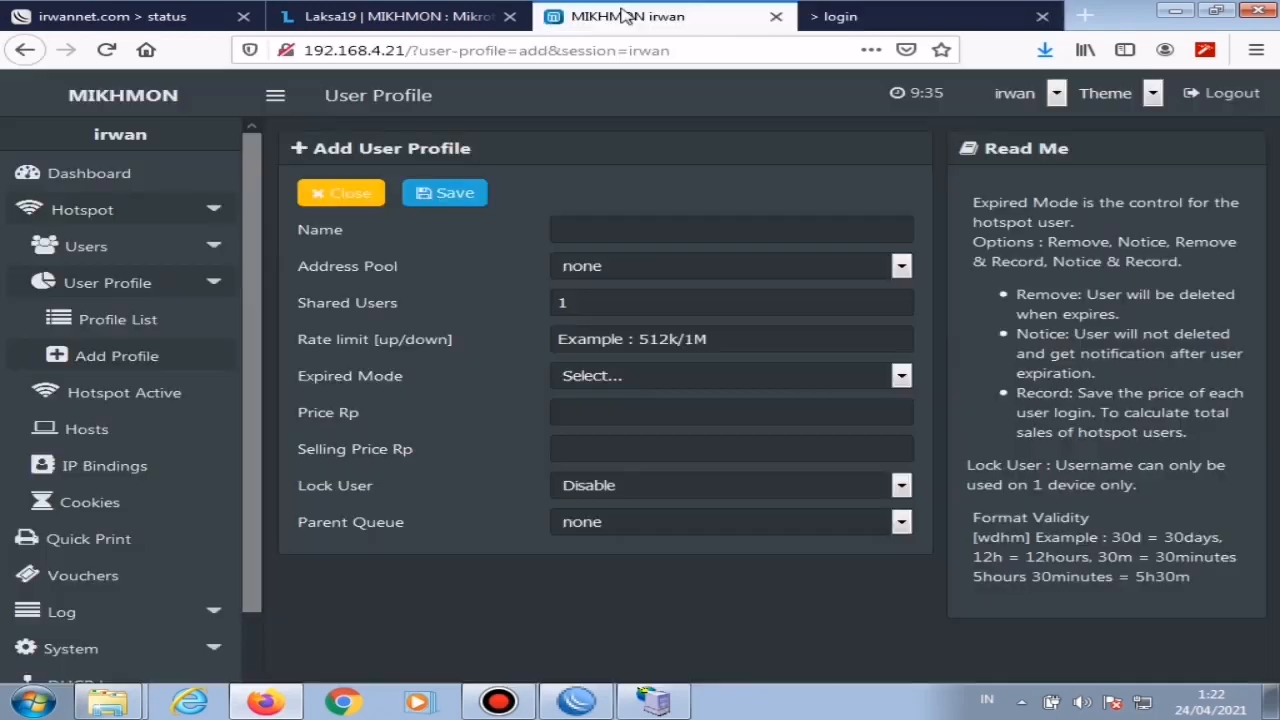
Step: Name the user profile 1000/1jam and set its upload/download rate limit to 512k/1M
click(605, 228)
text(1000)
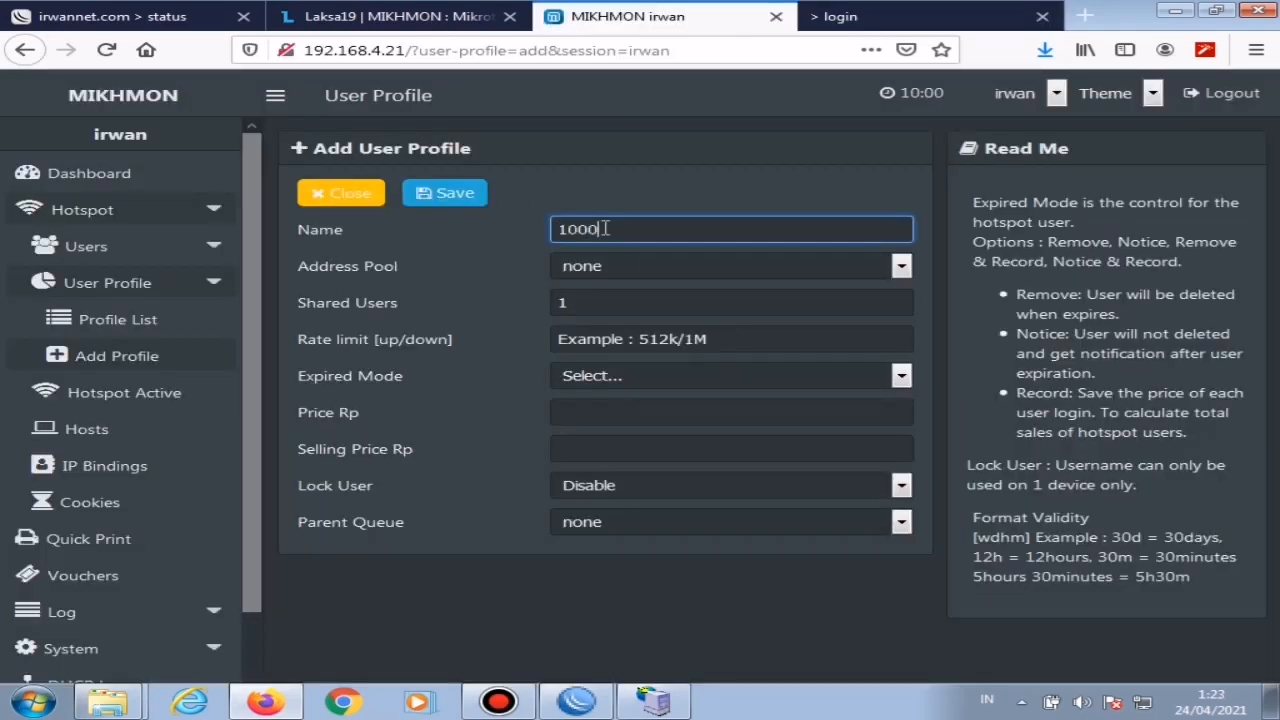
text(/1jam)
click(638, 339)
text(51)
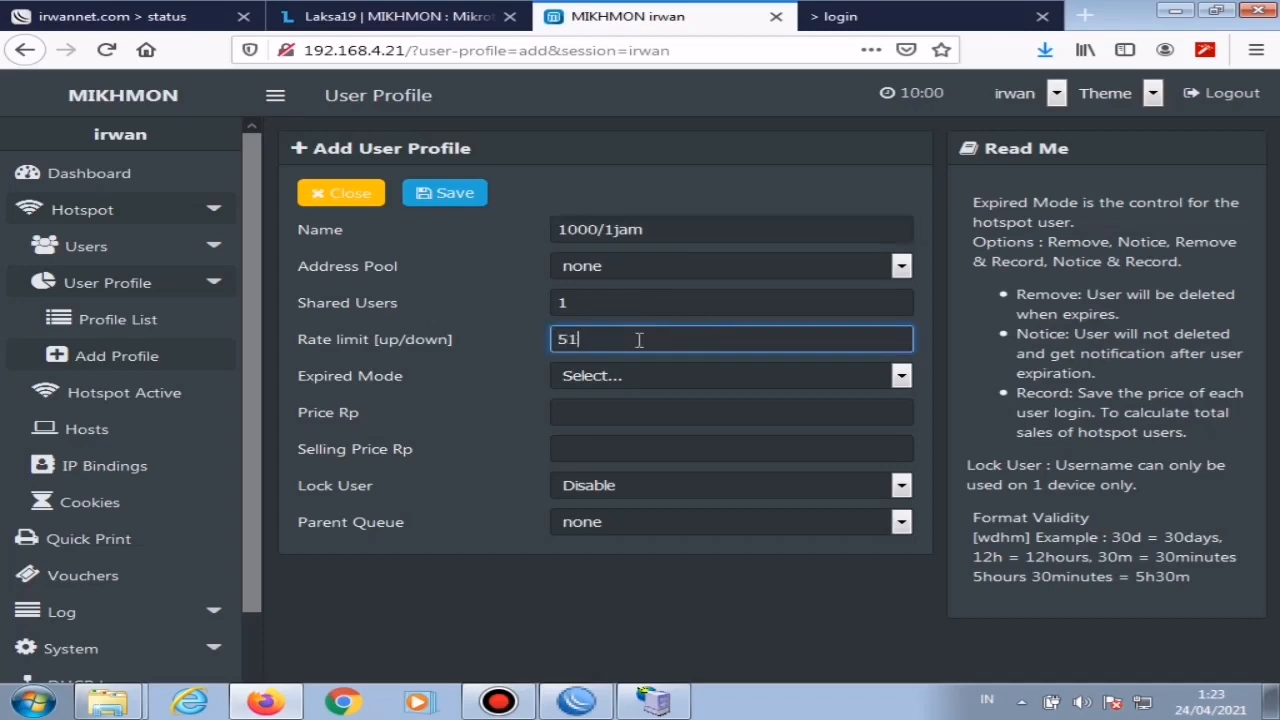
text(2k/1M)
Step: Set the 1000/1jam profile's expired mode to Remove with a validity of 1h
click(646, 377)
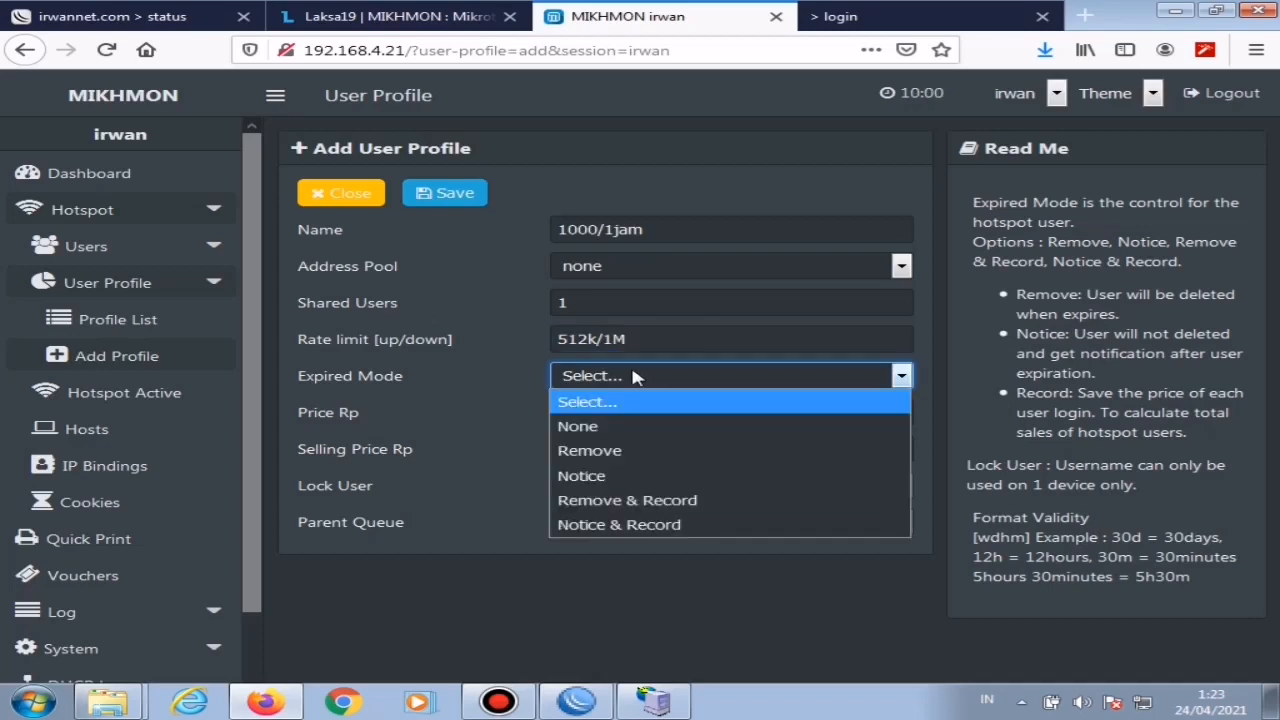
click(630, 451)
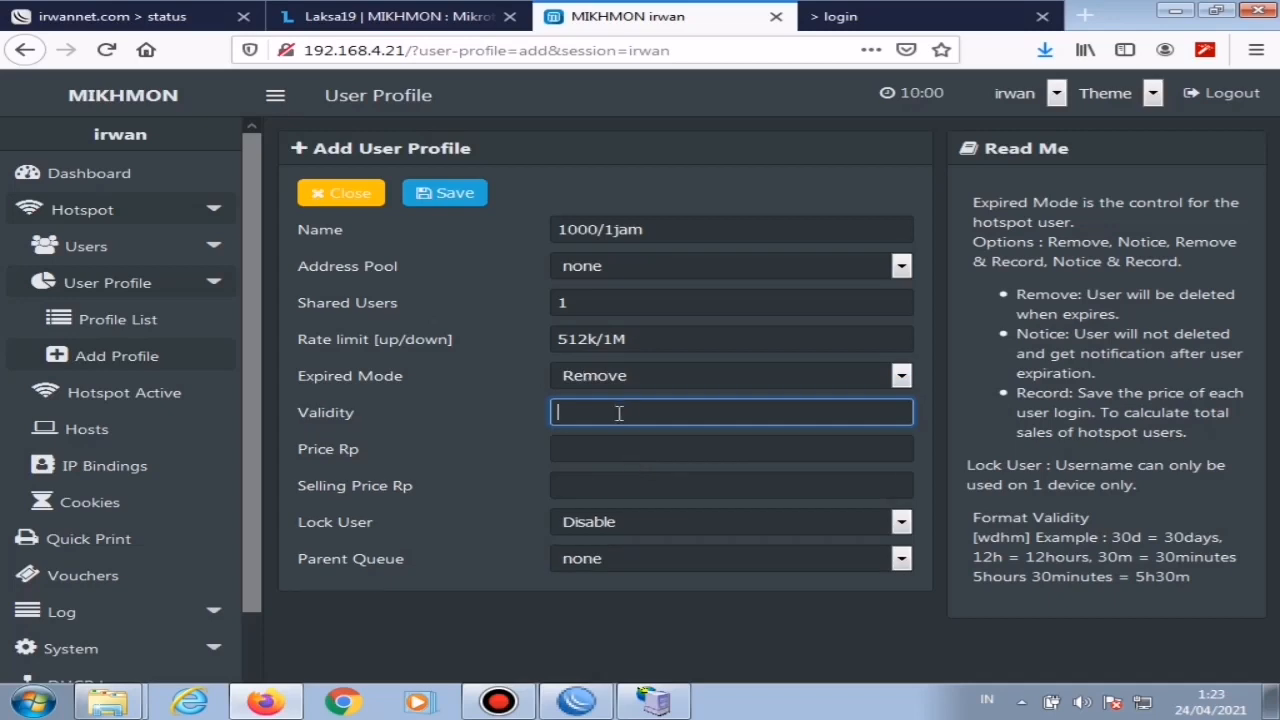
text(1)
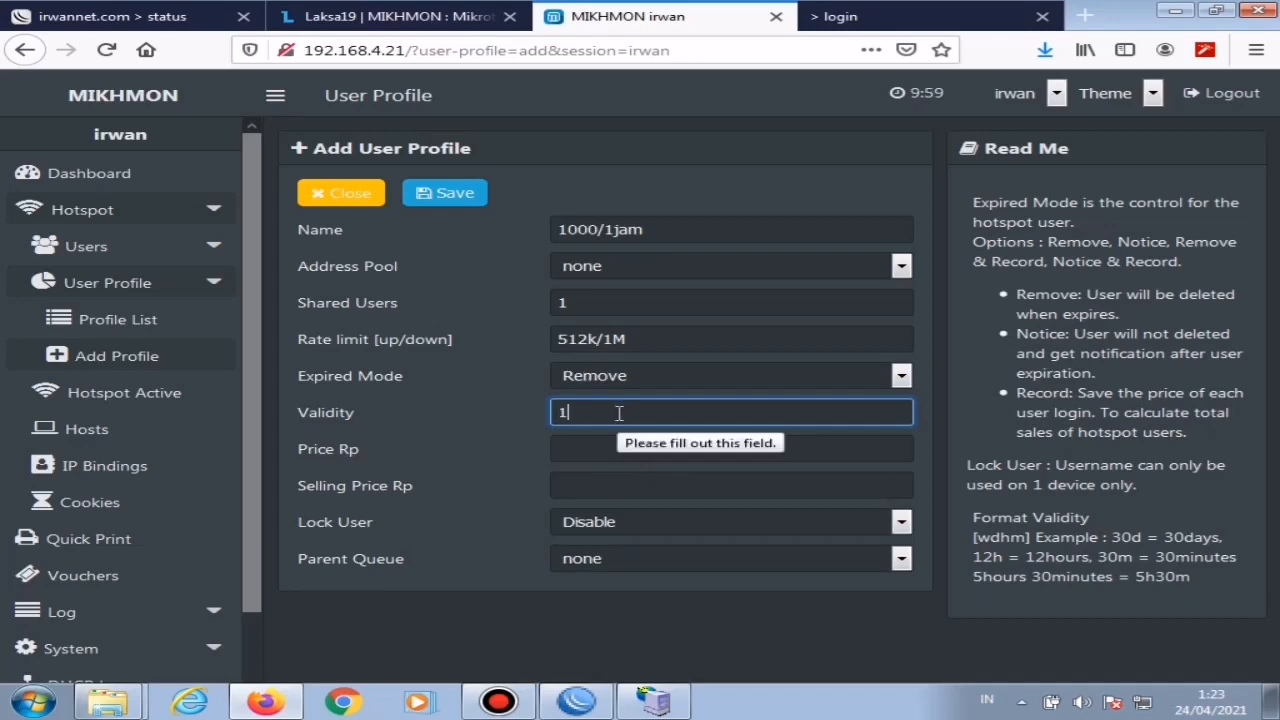
text(h)
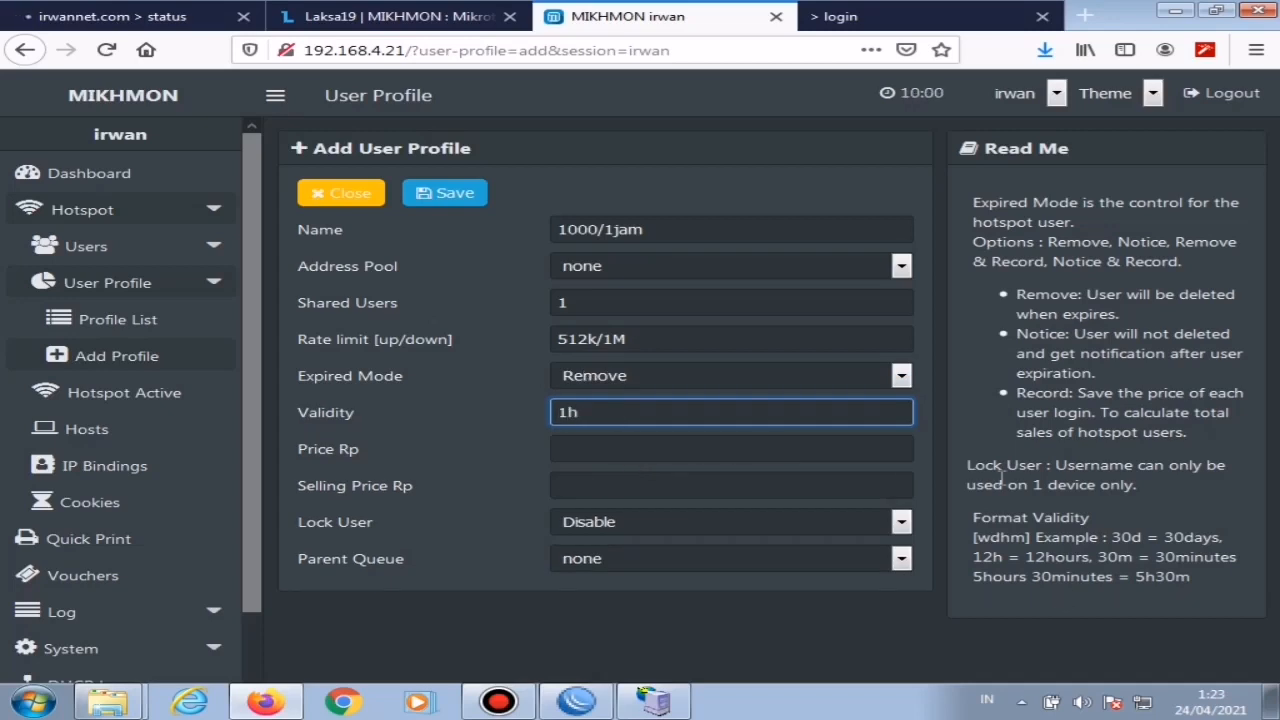
Step: Set the price and selling price of the 1000/1jam profile to 1000 Rp and save it
click(628, 447)
text(1000)
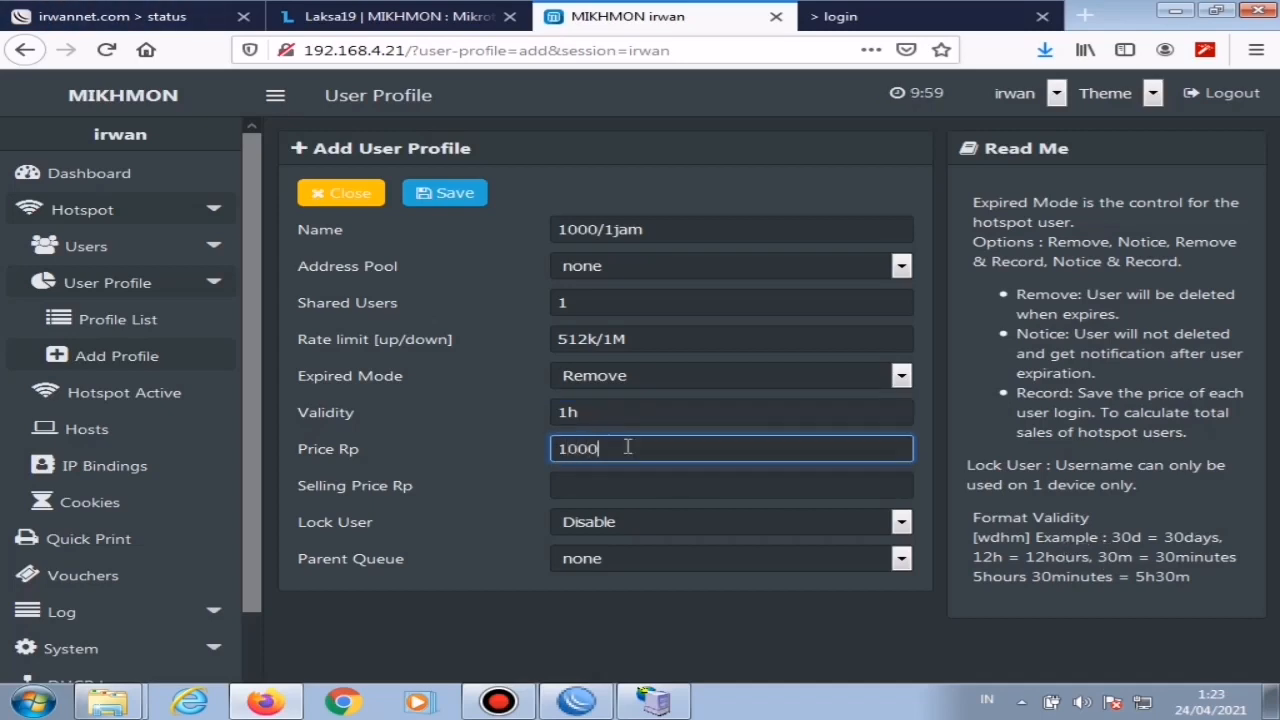
key(Tab)
text(1000)
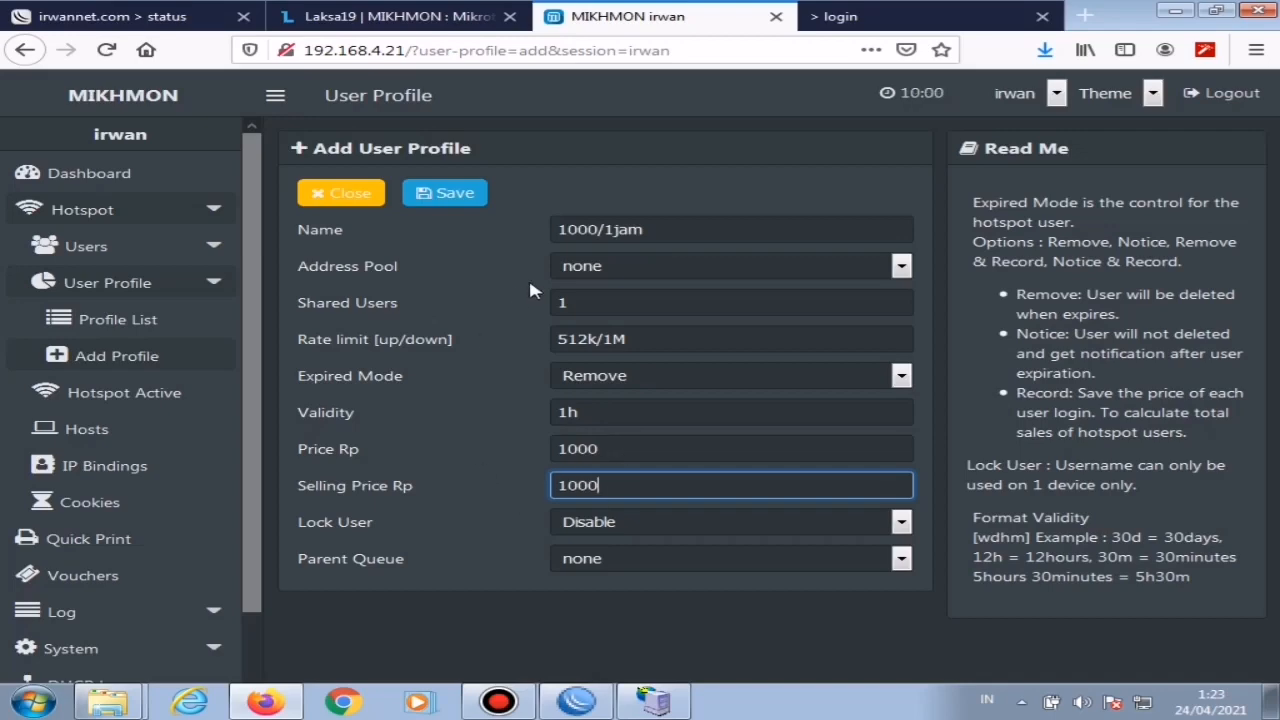
click(450, 195)
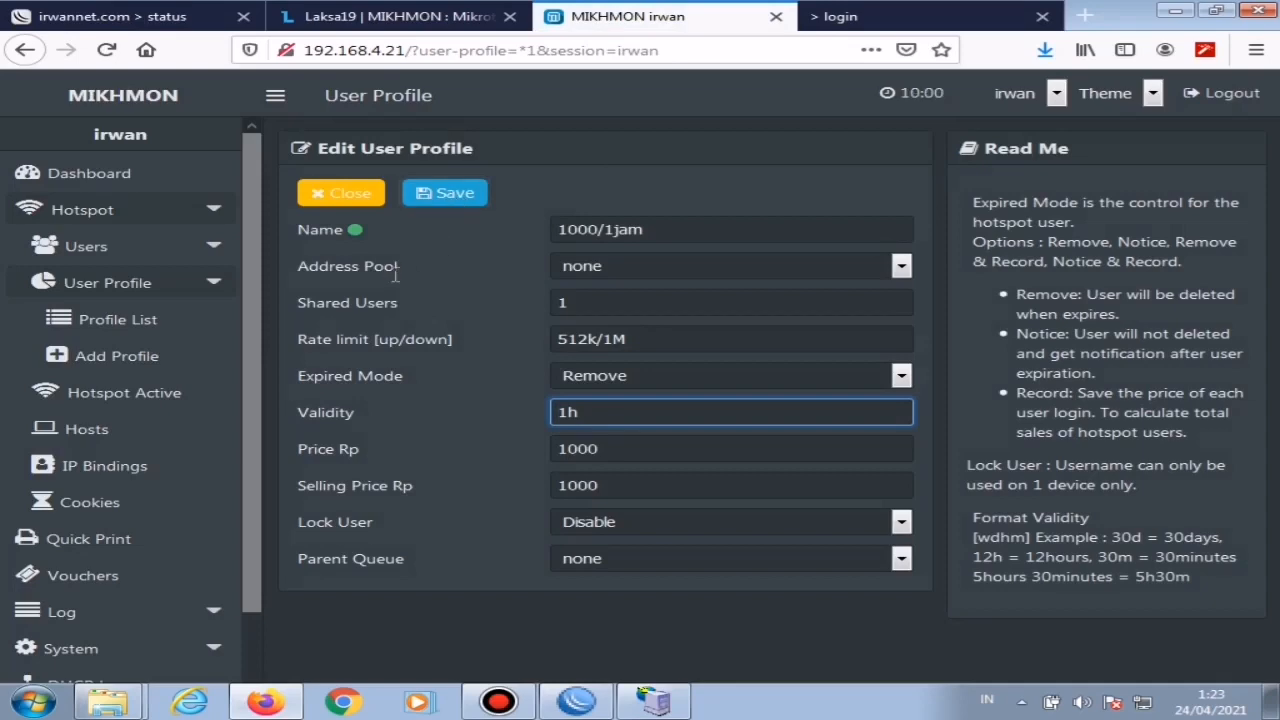
Step: Start another user profile named 2000/2jam with an upload/download rate limit of 512k/1M
click(110, 362)
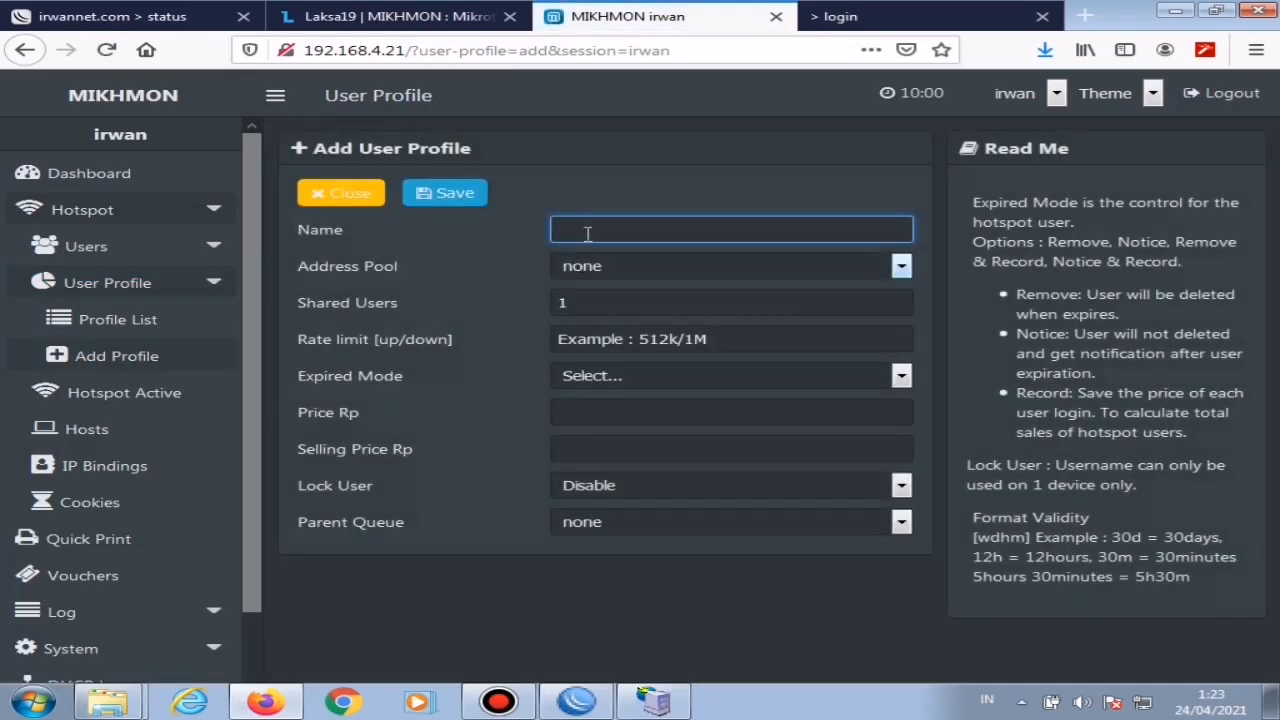
text(2000)
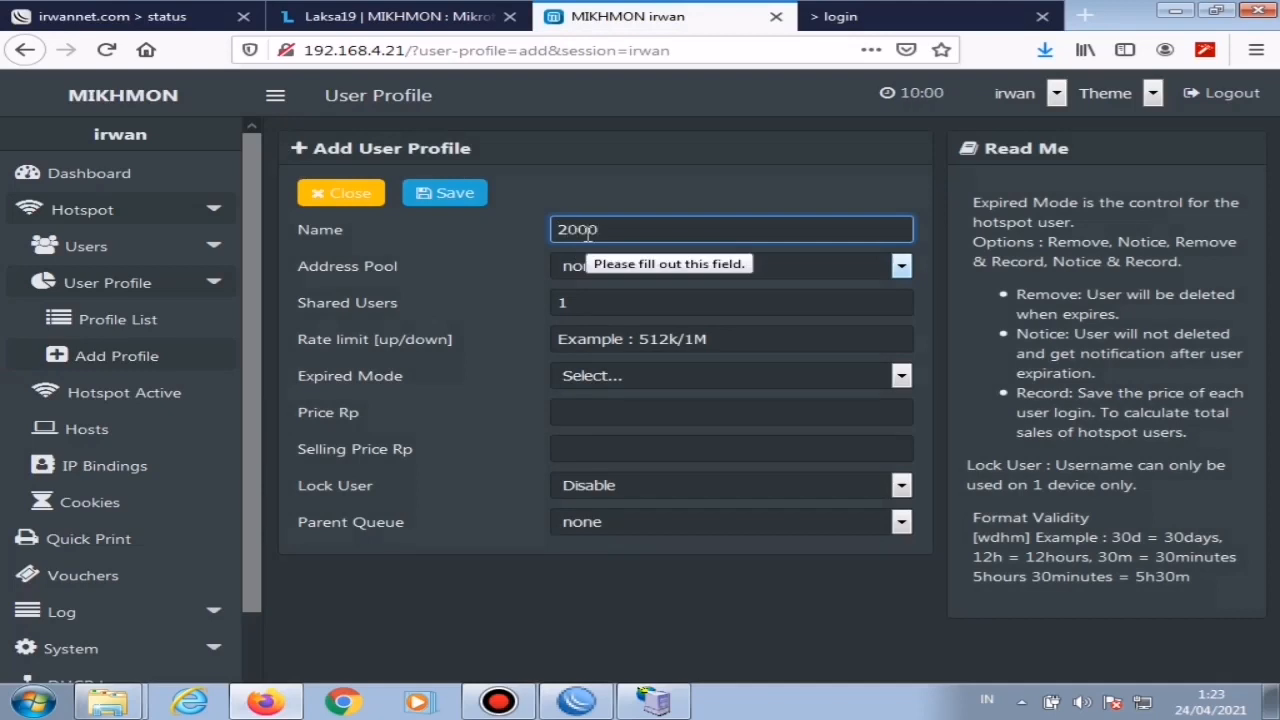
text(/2jam)
click(626, 342)
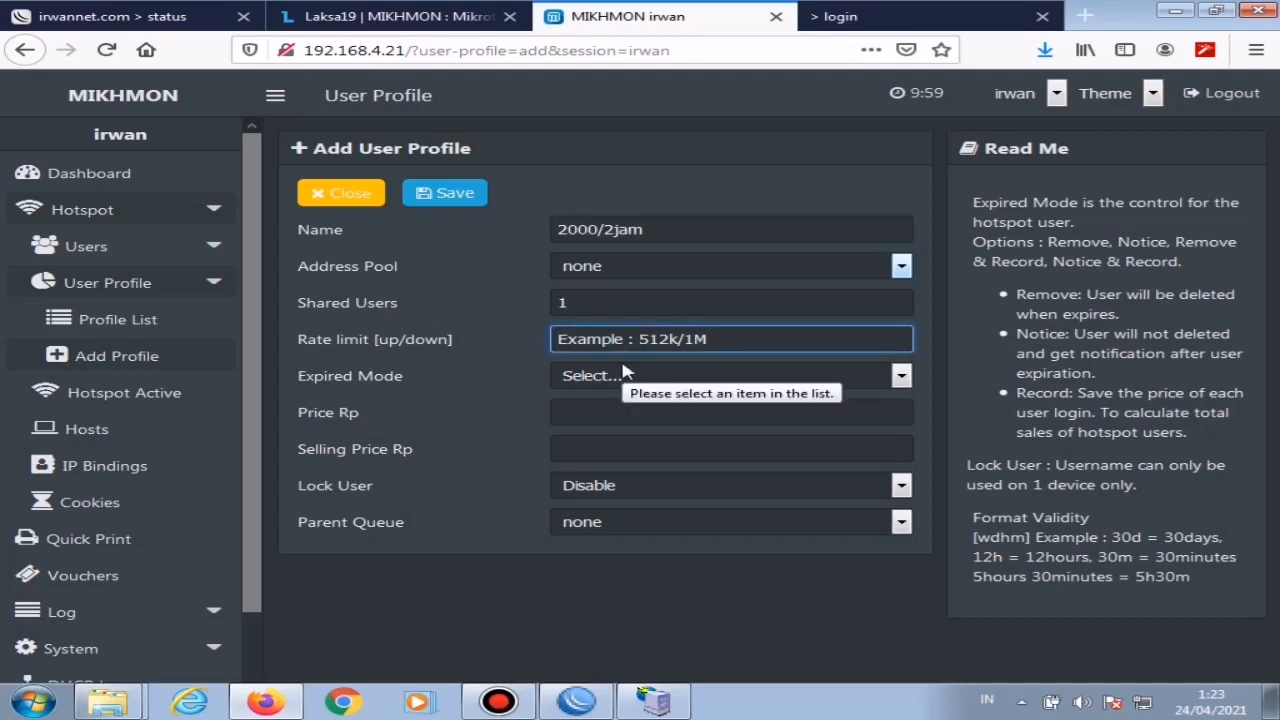
text(512k/)
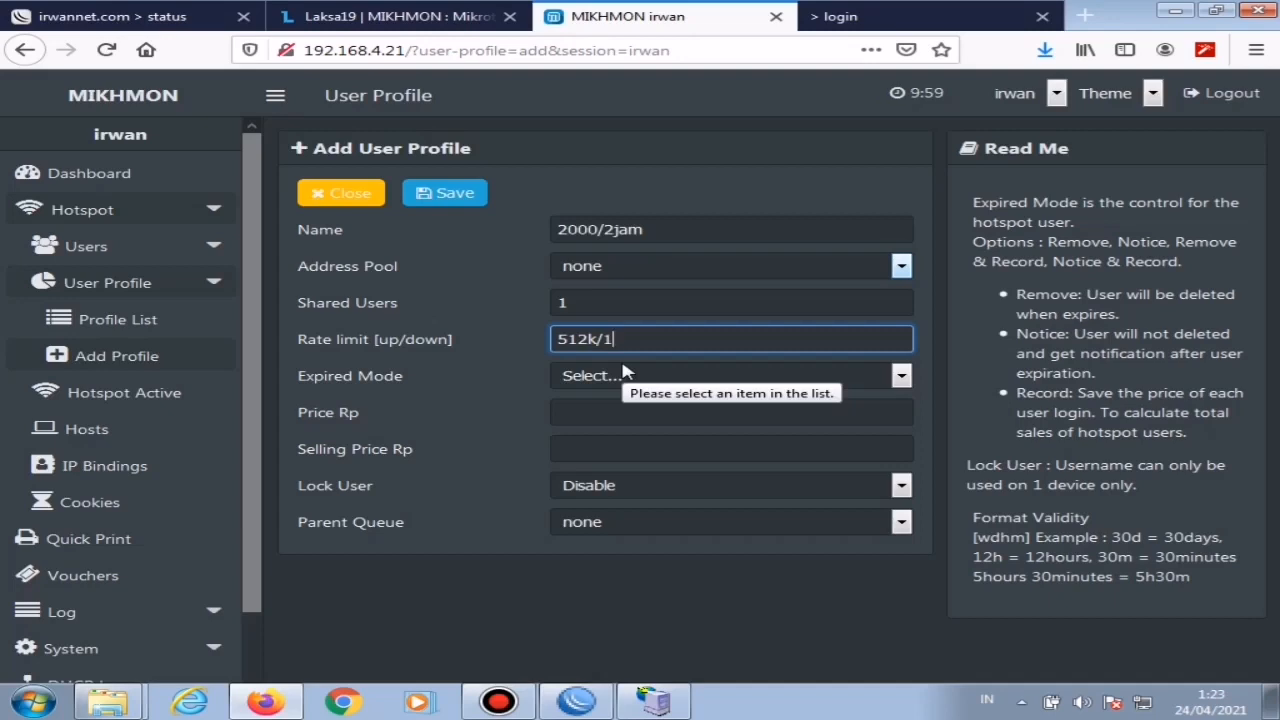
text(1M)
Step: Set the 2000/2jam profile's expired mode to Remove with a validity of 2h
click(622, 379)
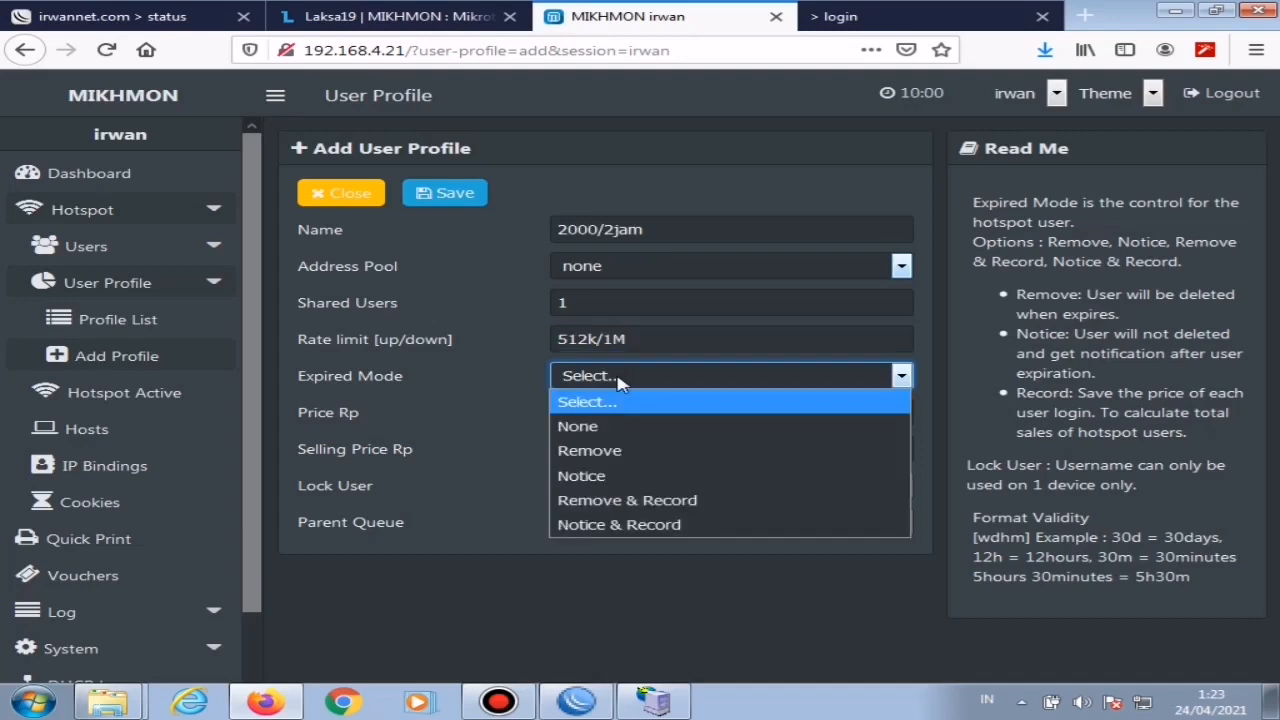
click(605, 450)
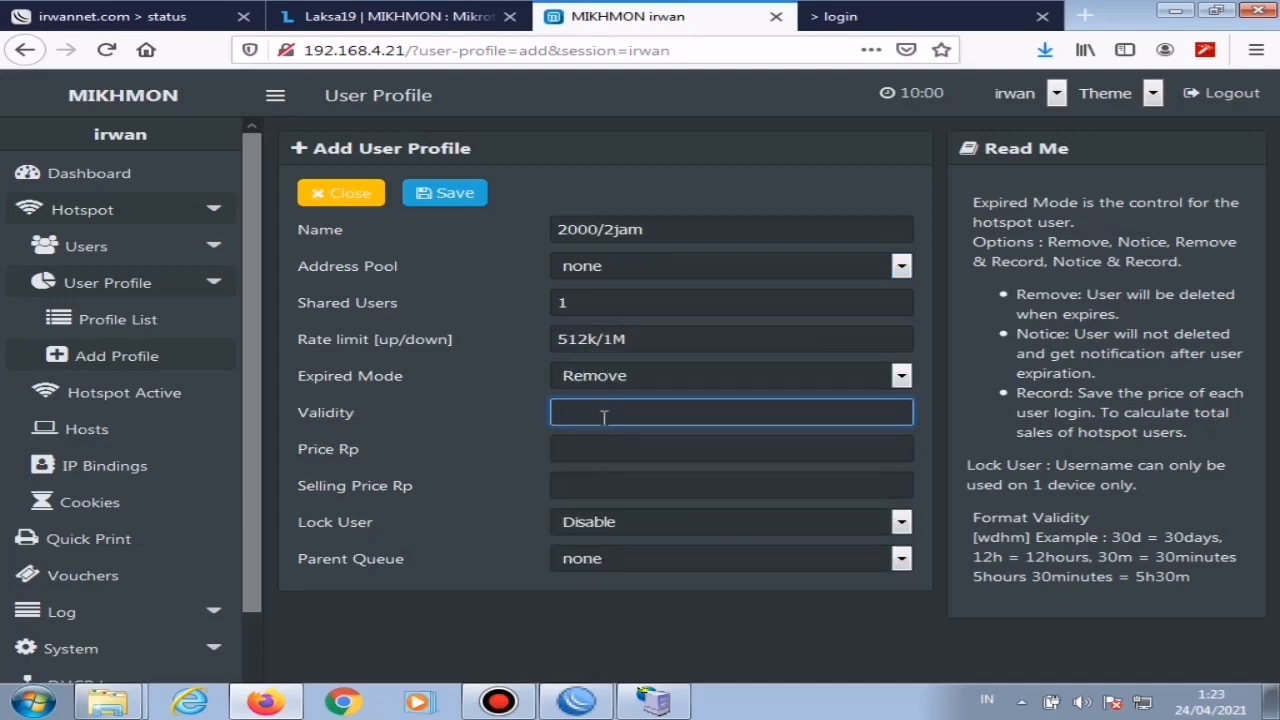
text(2h)
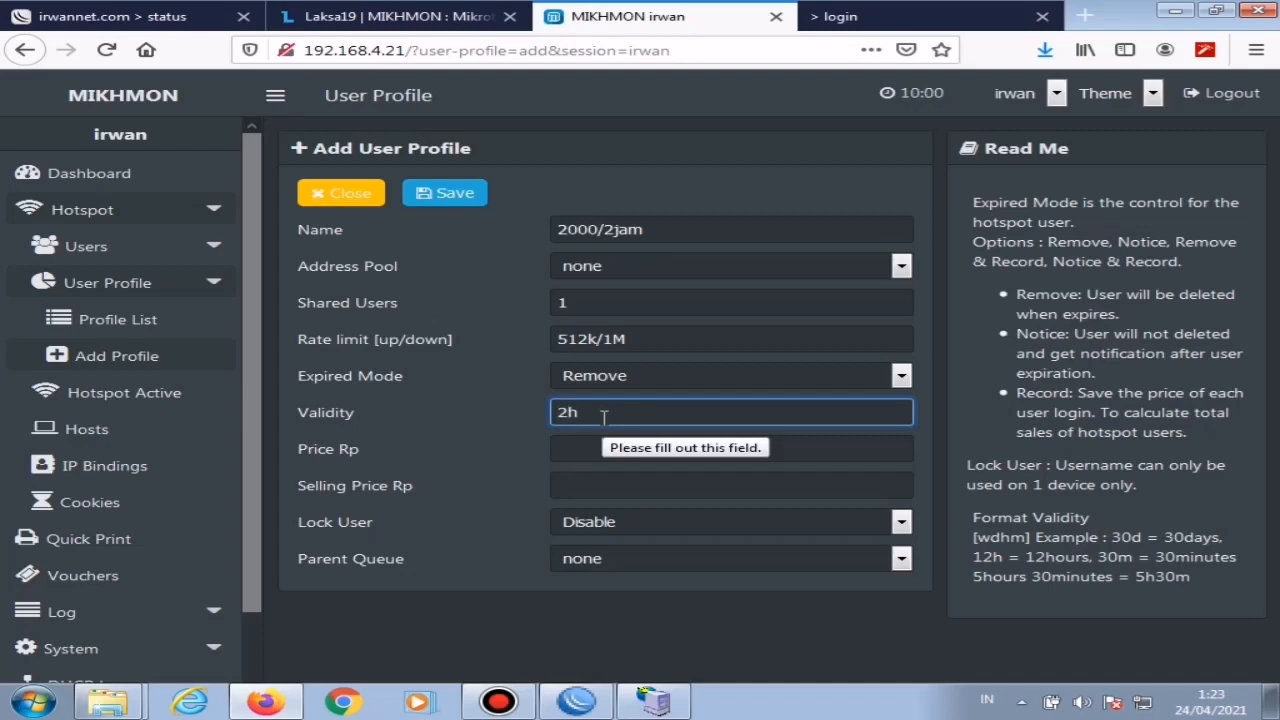
Step: Set the price and selling price of the 2000/2jam profile to 2000 Rp and save it
click(611, 446)
text(20)
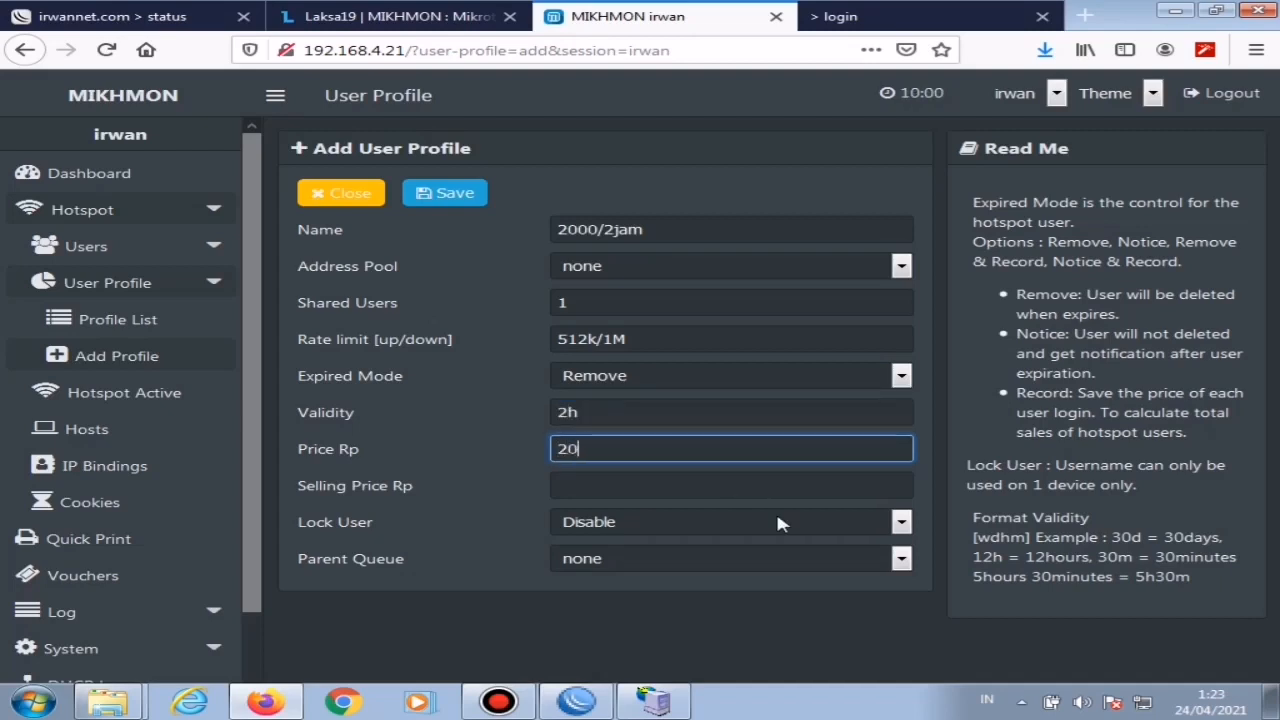
text(00)
key(Tab)
text(20)
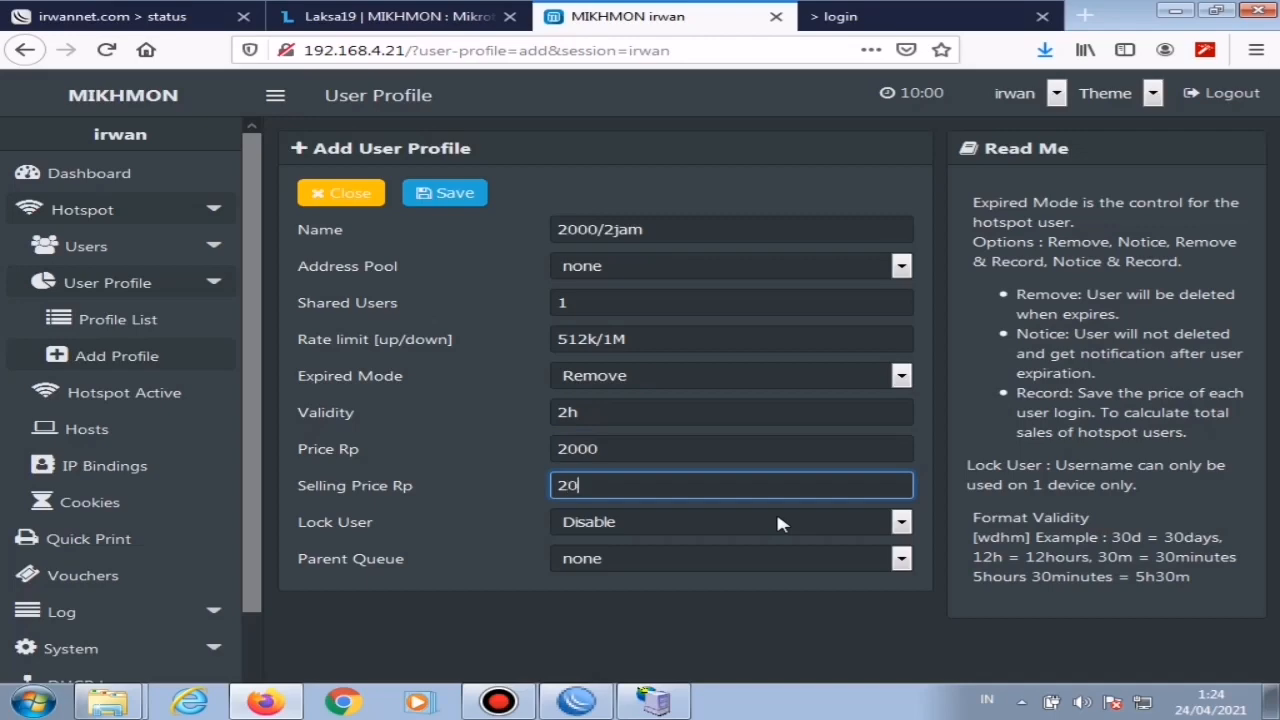
text(00)
click(470, 196)
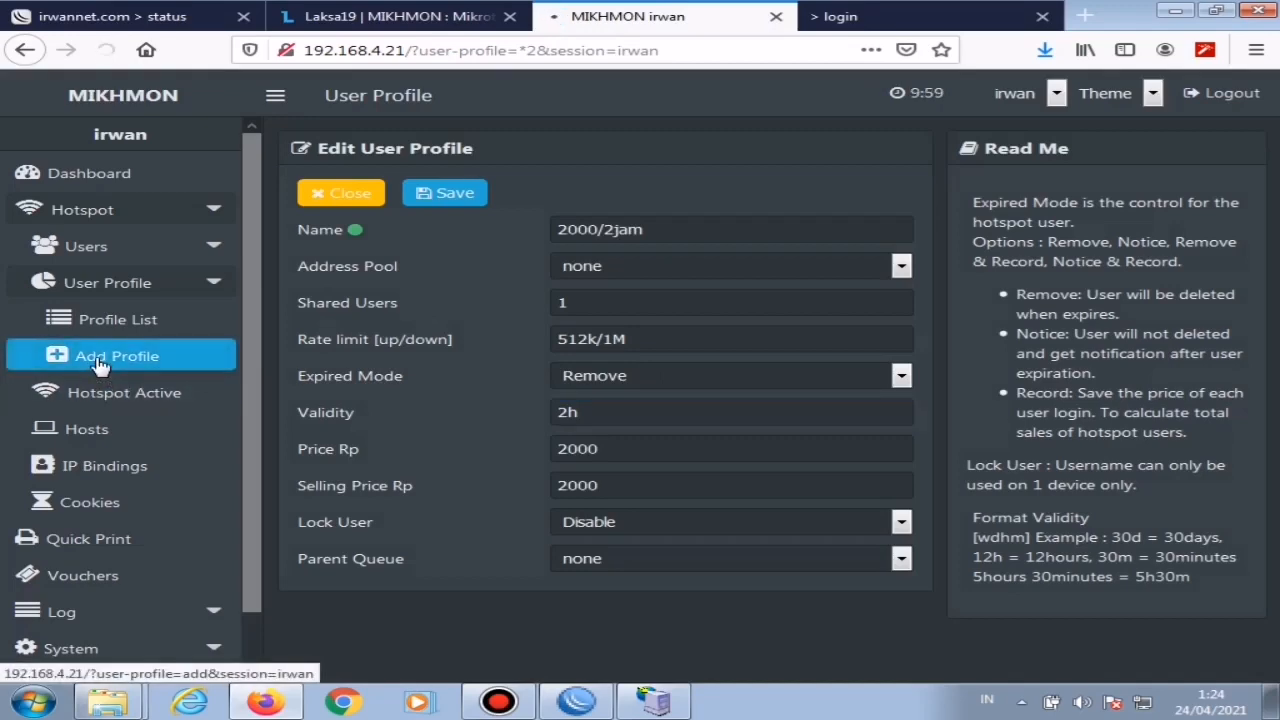
Step: Start a third user profile named 3000/5jam with an upload/download rate limit of 512k/1M
click(100, 366)
click(605, 231)
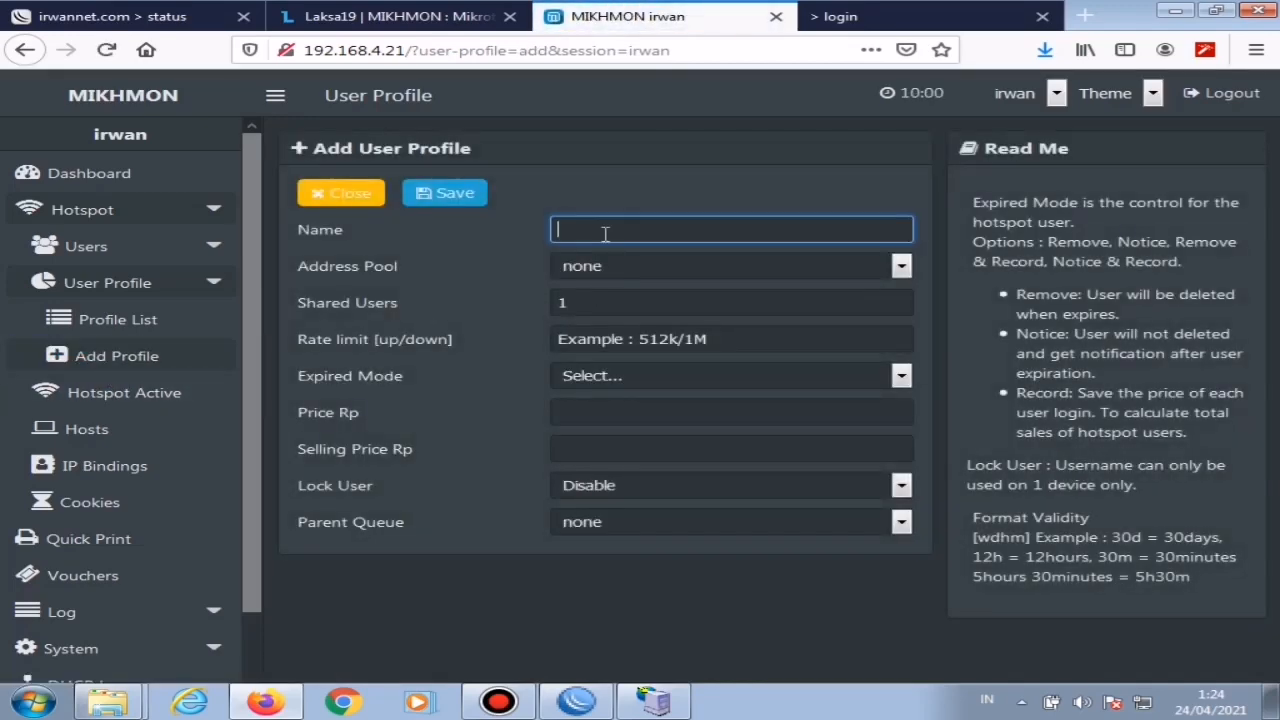
text(3000/5jam)
click(668, 340)
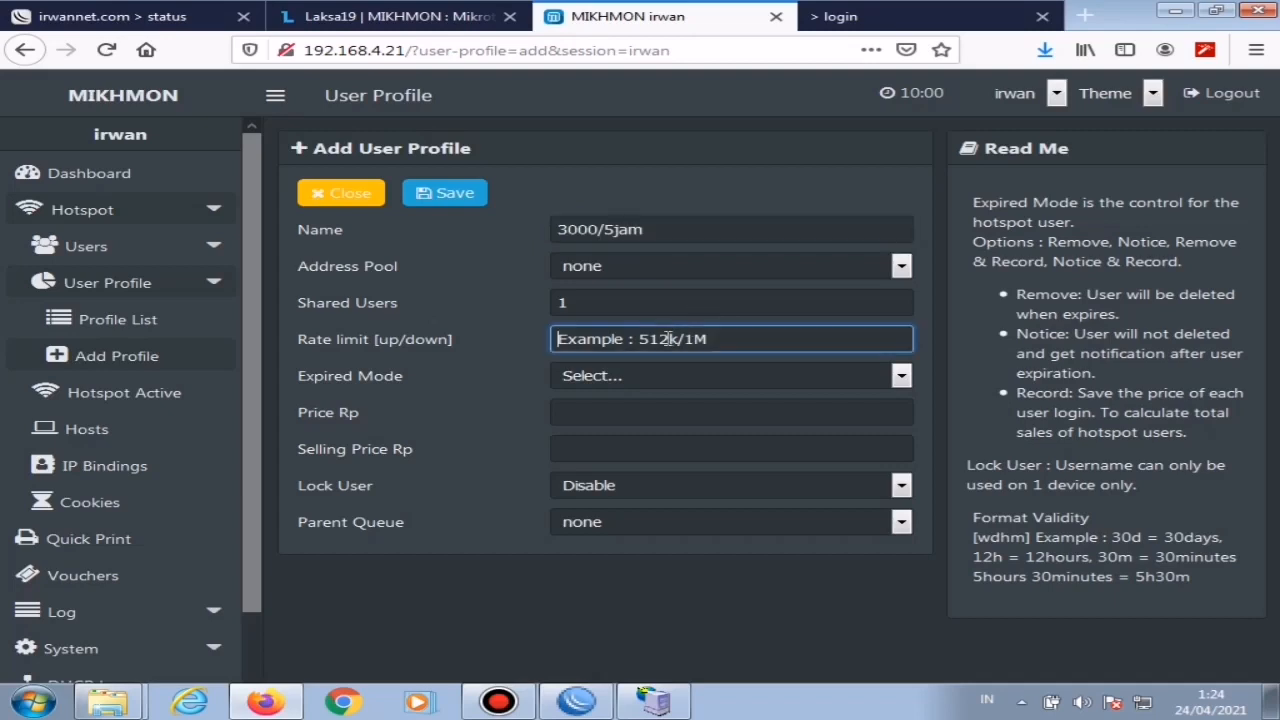
text(512k/1M)
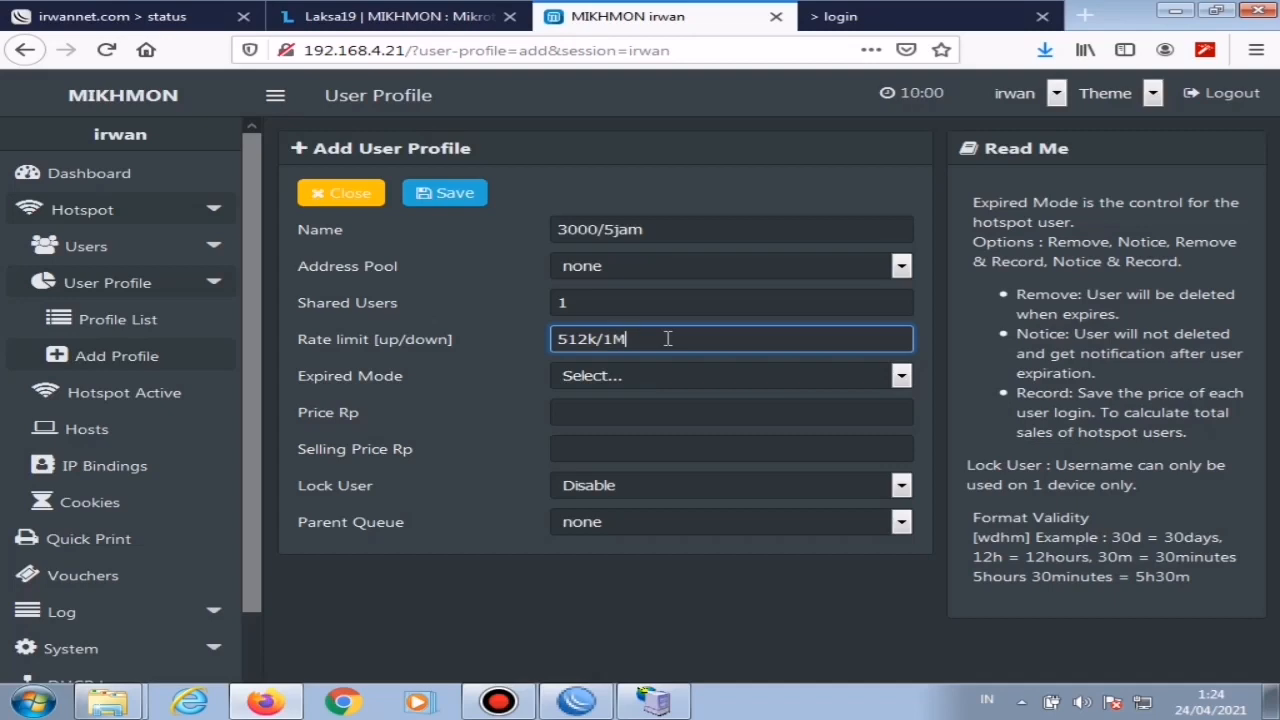
Step: Set the 3000/5jam profile's expired mode to Remove with a validity of 5h
click(623, 375)
click(620, 450)
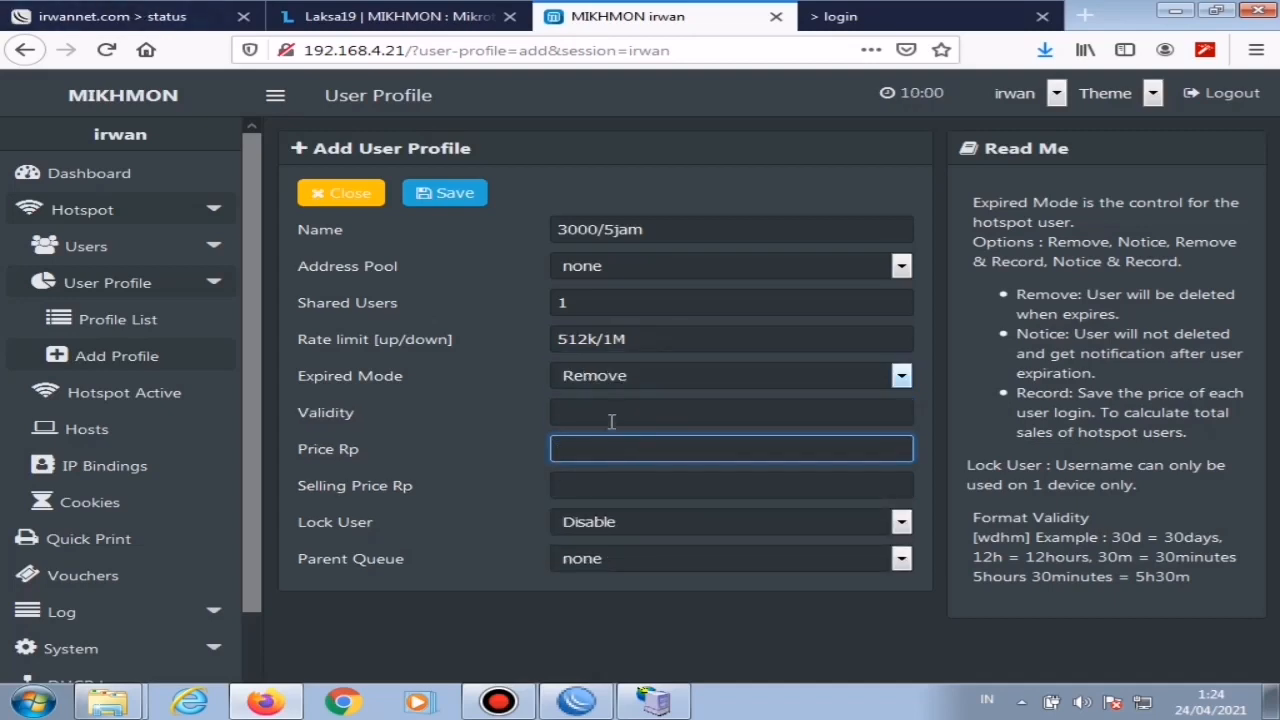
click(603, 411)
text(5h)
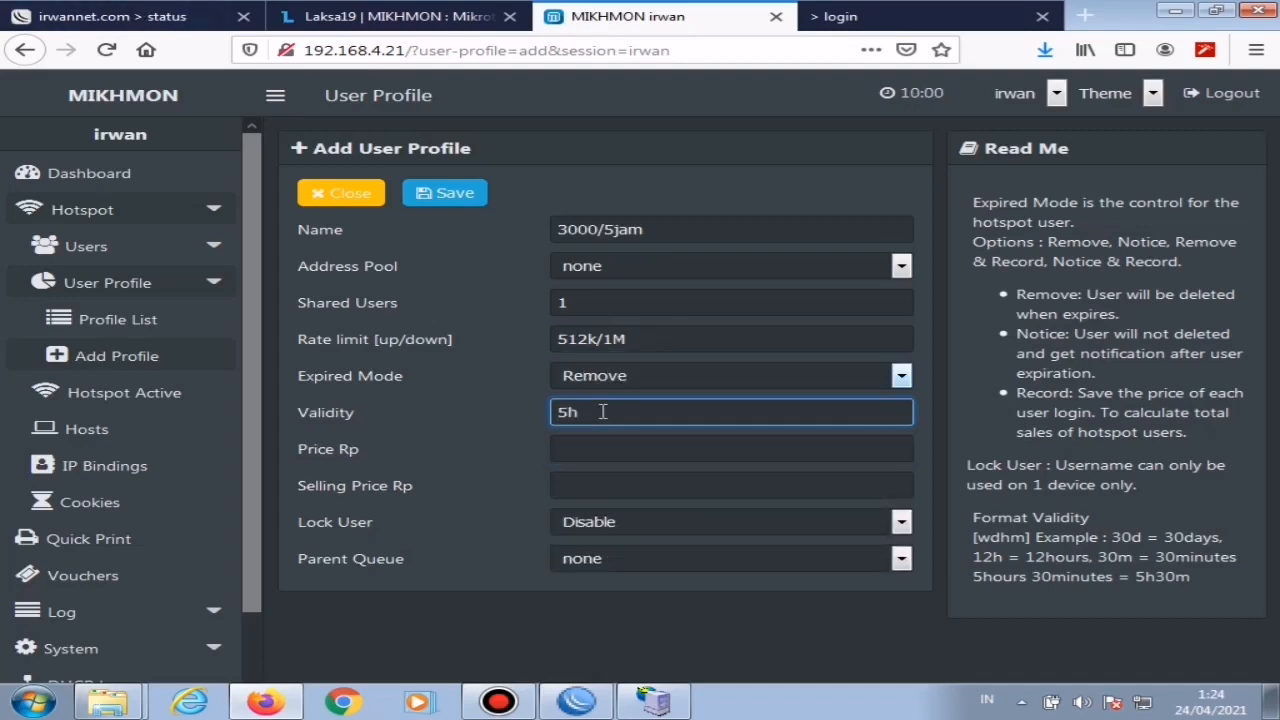
Step: Set the price and selling price of the 3000/5jam profile to 3000 Rp and save it
click(602, 452)
text(3)
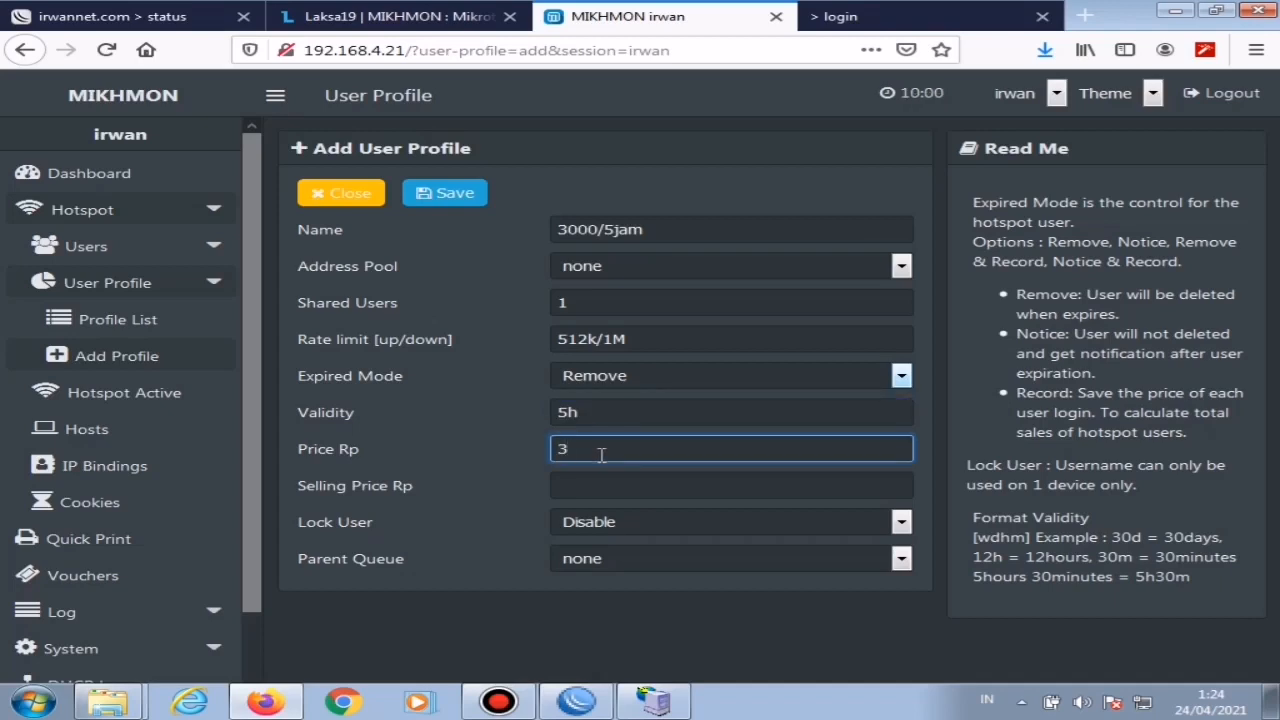
text(000)
key(Tab)
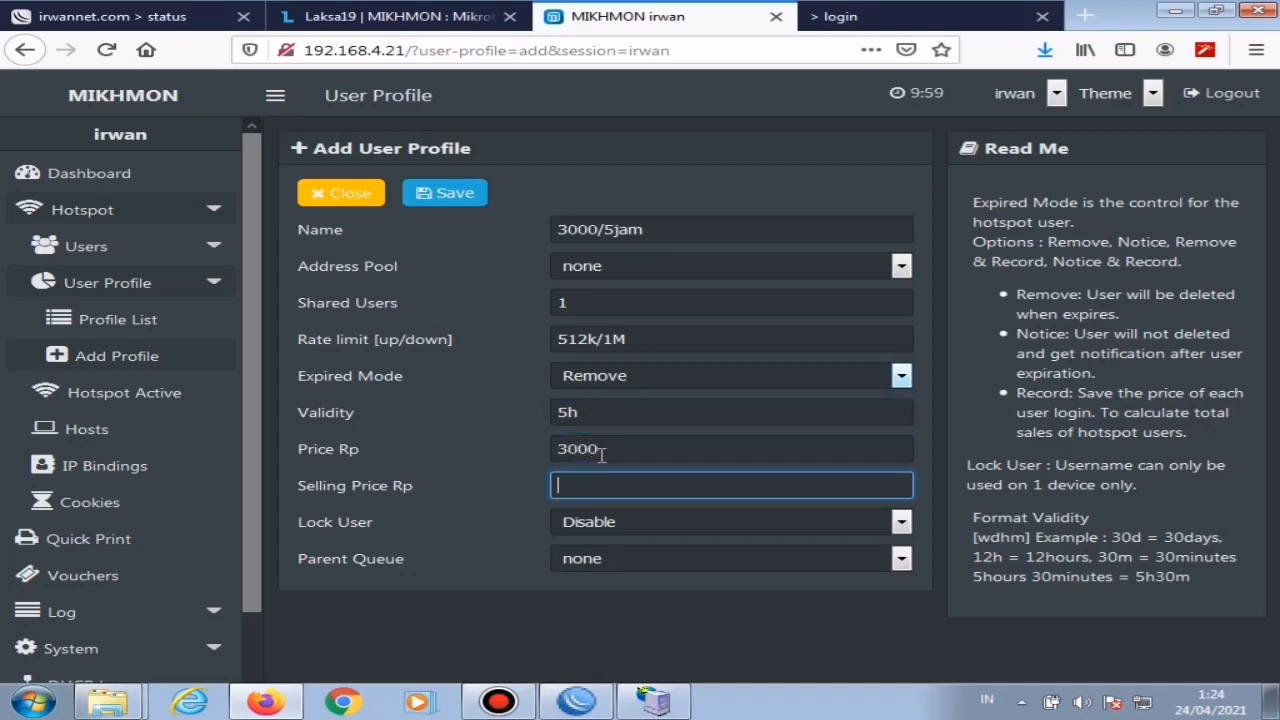
text(3000)
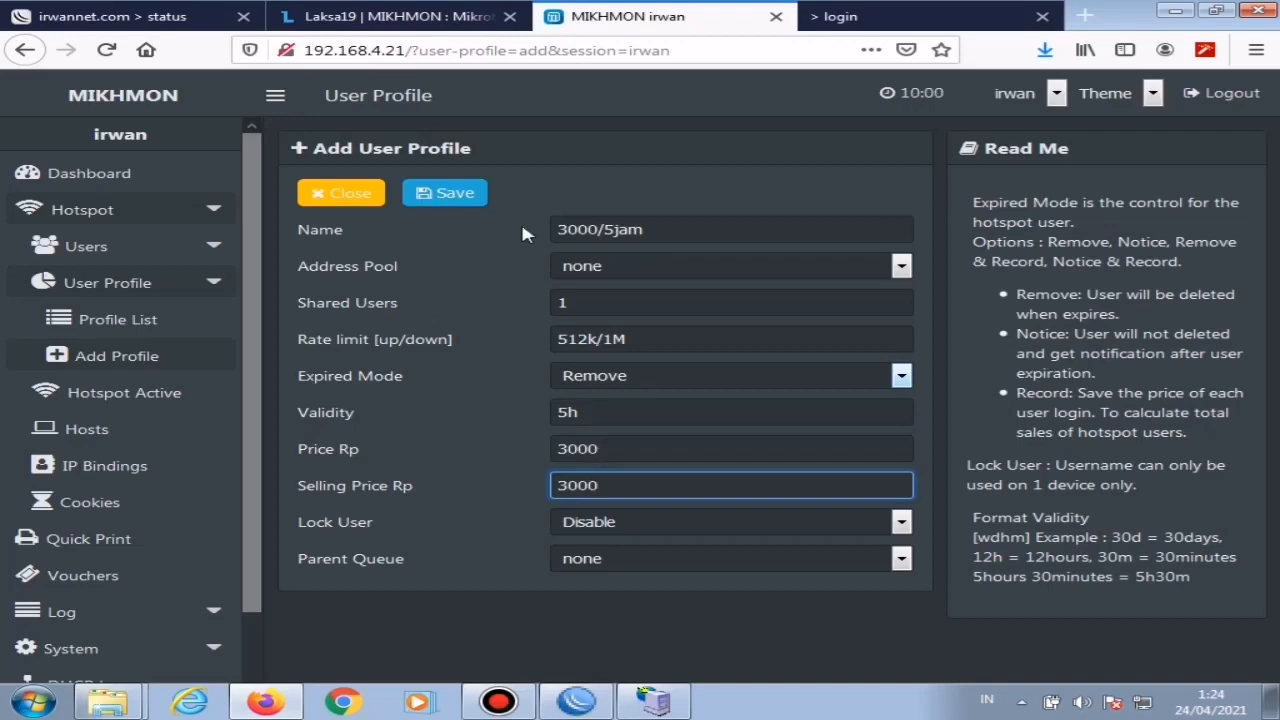
click(449, 193)
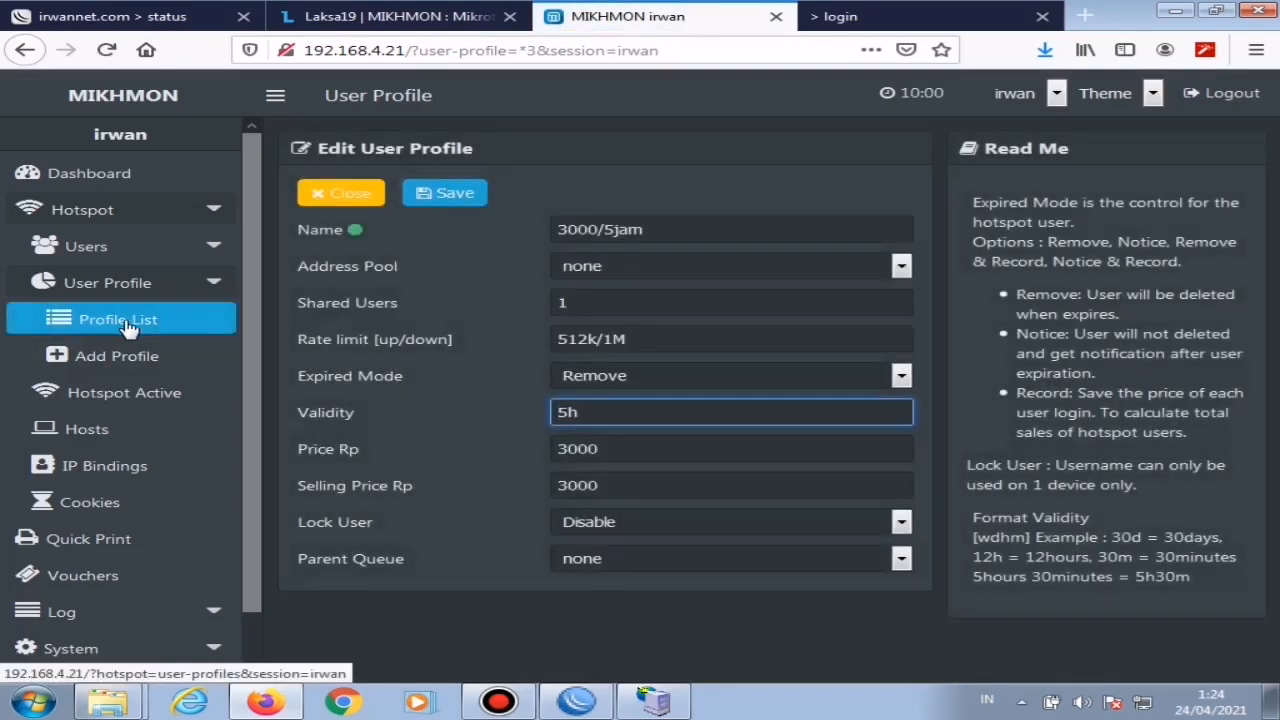
Step: Compare the user profile list with the Paket Internet Wifi price table on the hotspot login page preview
click(117, 330)
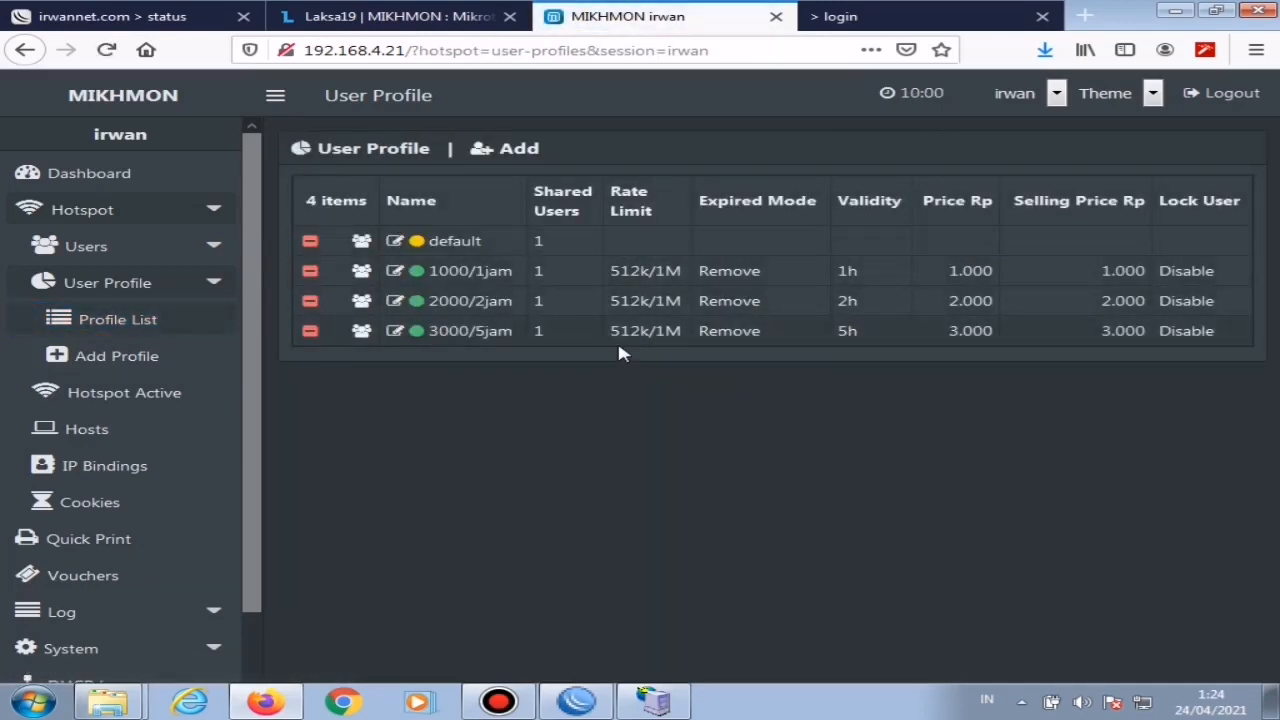
click(888, 14)
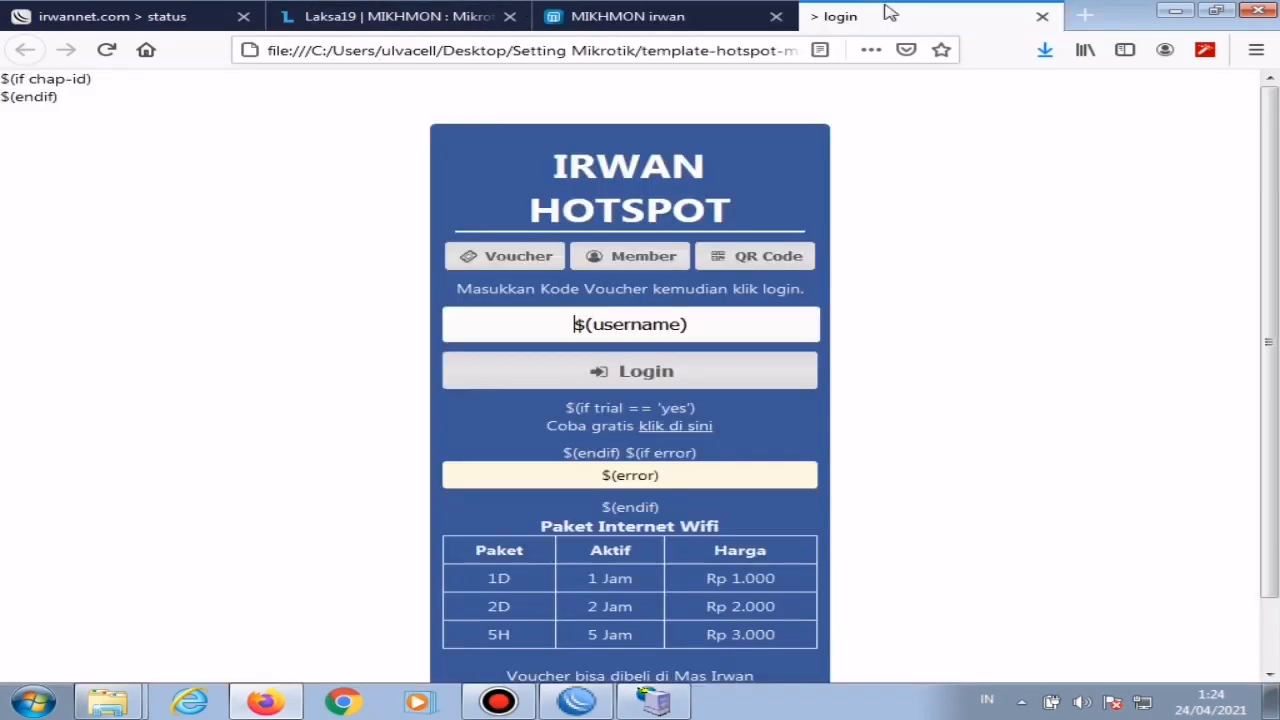
drag(474, 556, 918, 659)
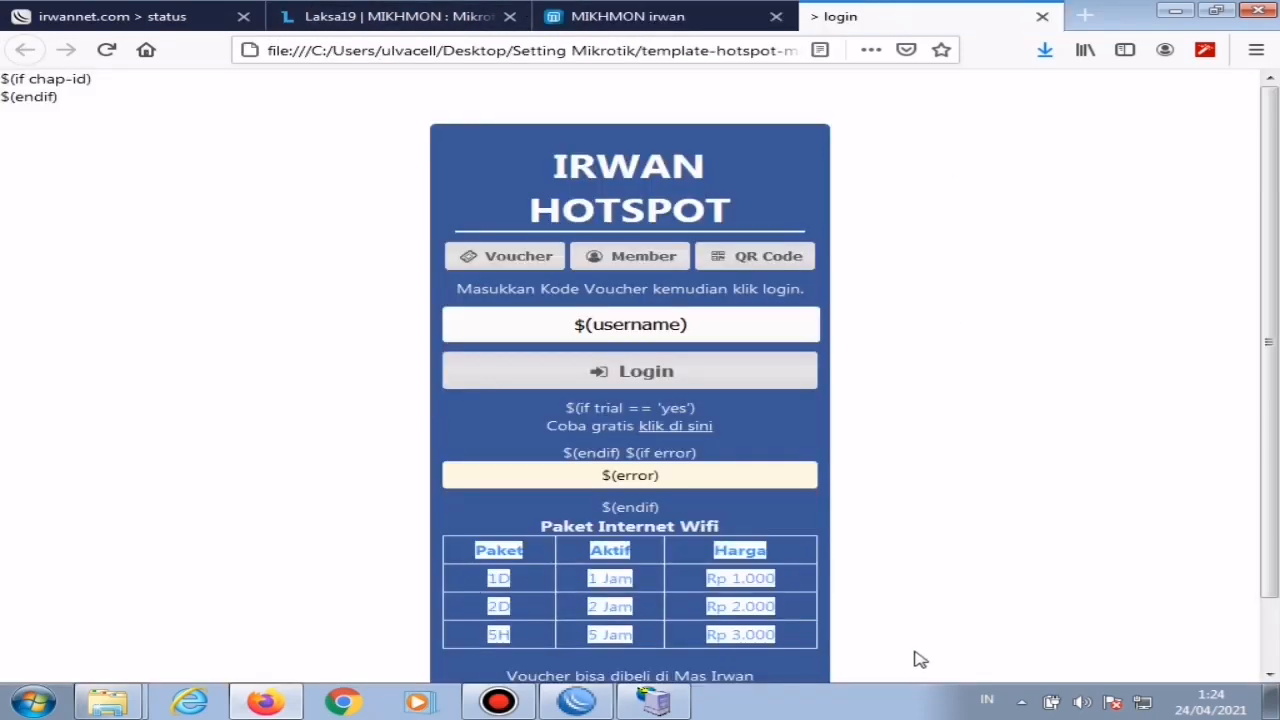
click(860, 604)
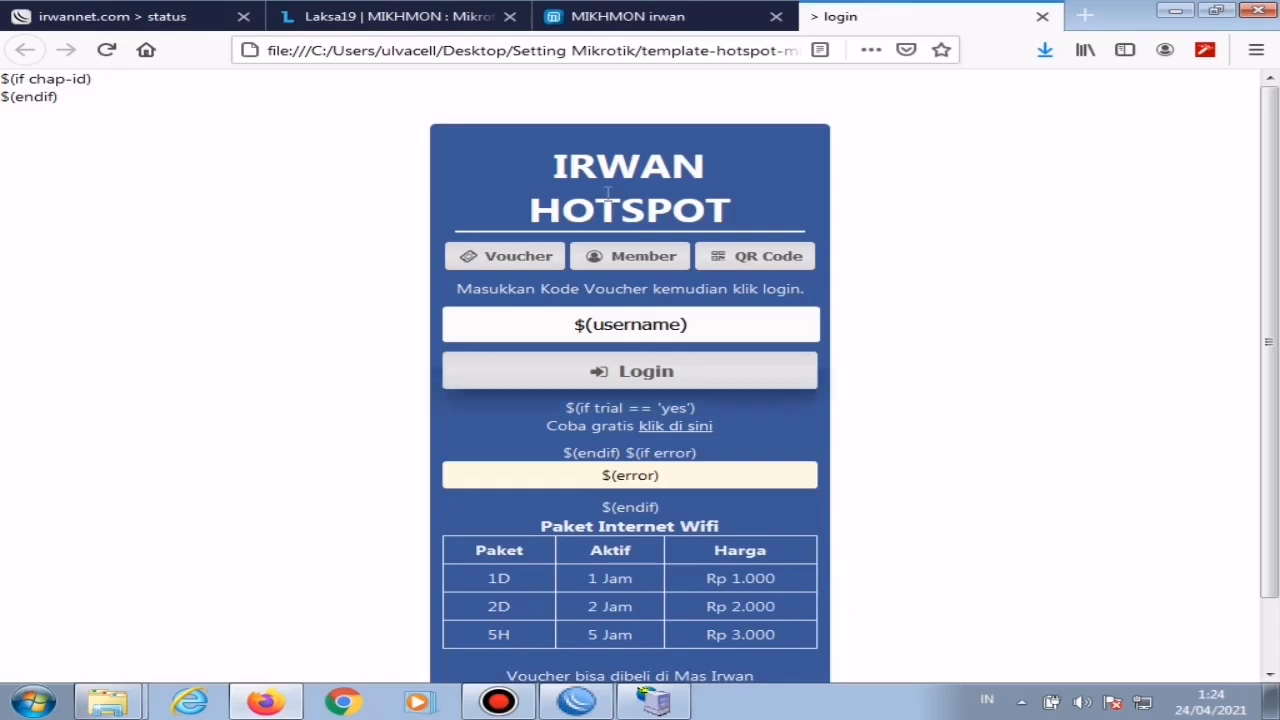
click(648, 13)
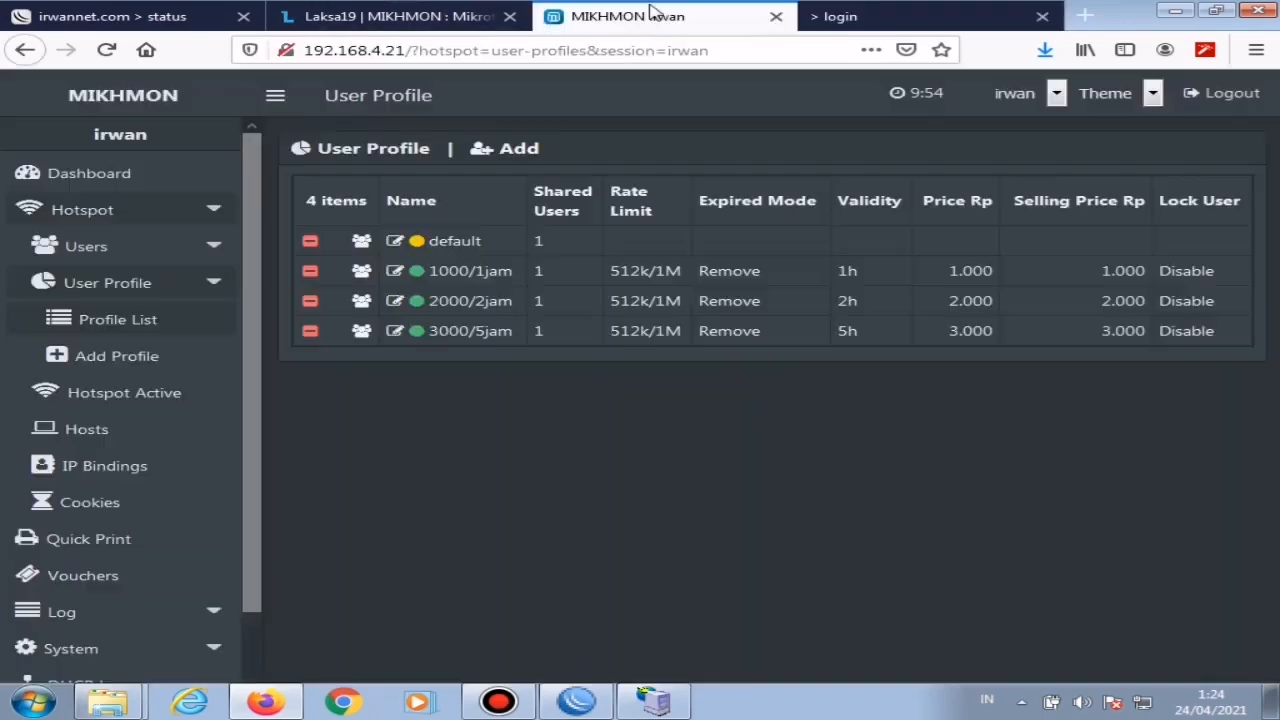
Step: Start a batch of 80 generated hotspot users with the user mode Username = Password
click(197, 248)
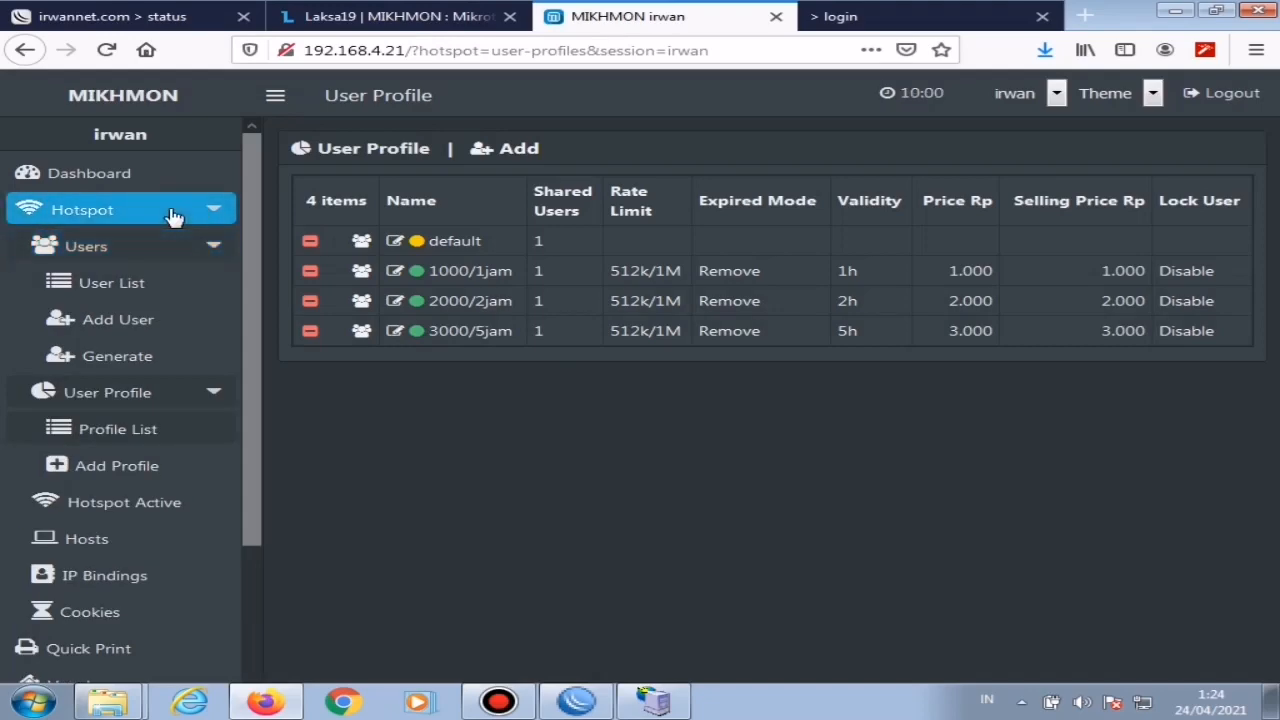
click(130, 362)
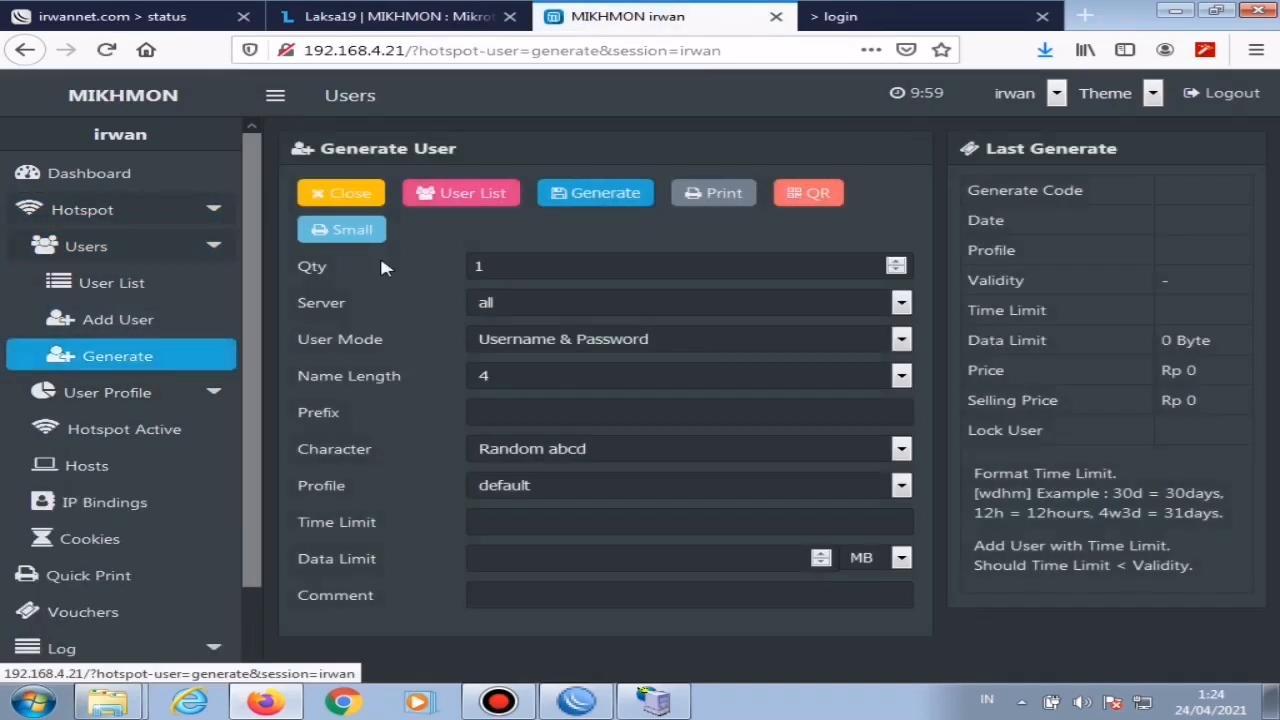
click(507, 270)
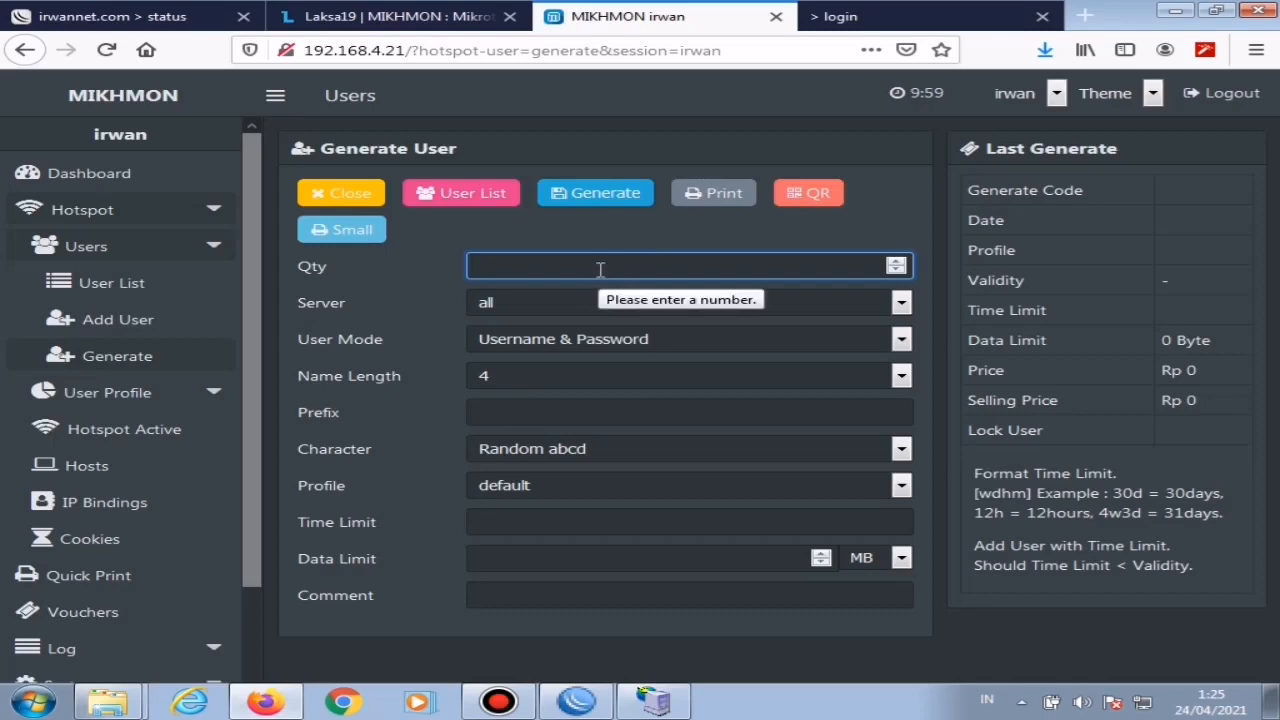
text(80)
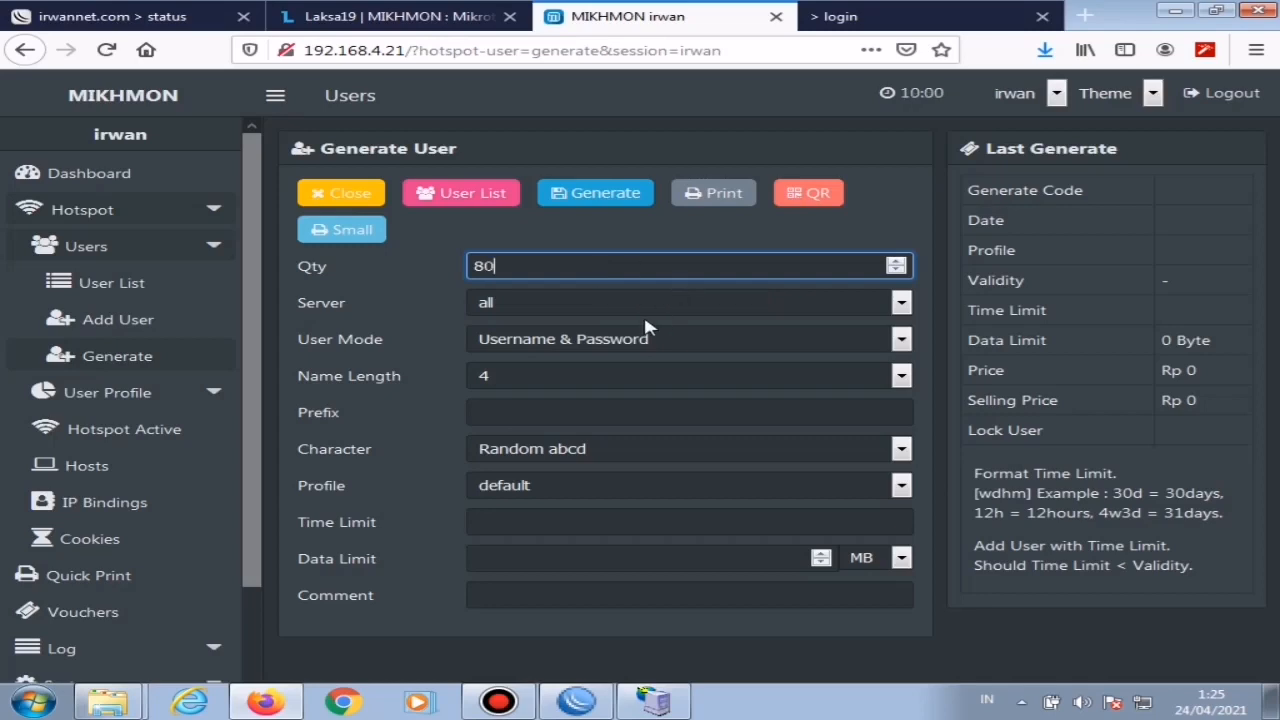
click(564, 340)
click(588, 389)
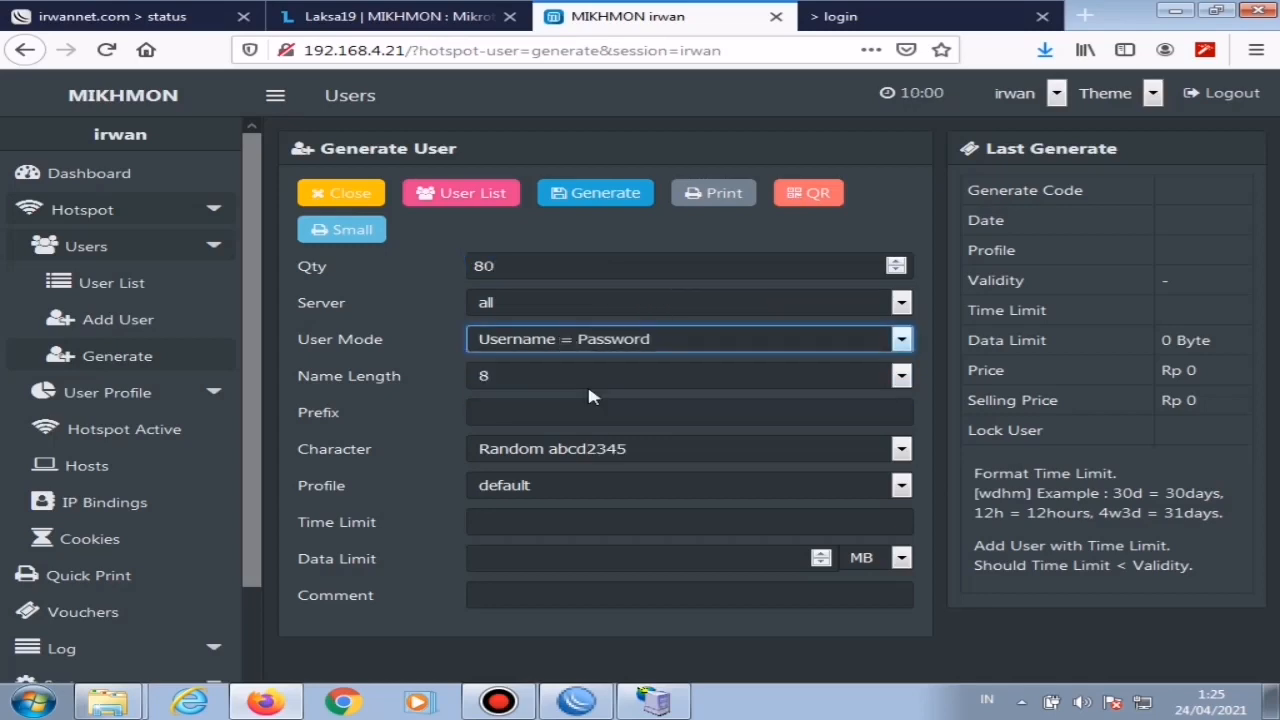
Step: Generate the 80 users with name length 4, Random abcd2345 characters and the 1000/1jam profile
click(556, 383)
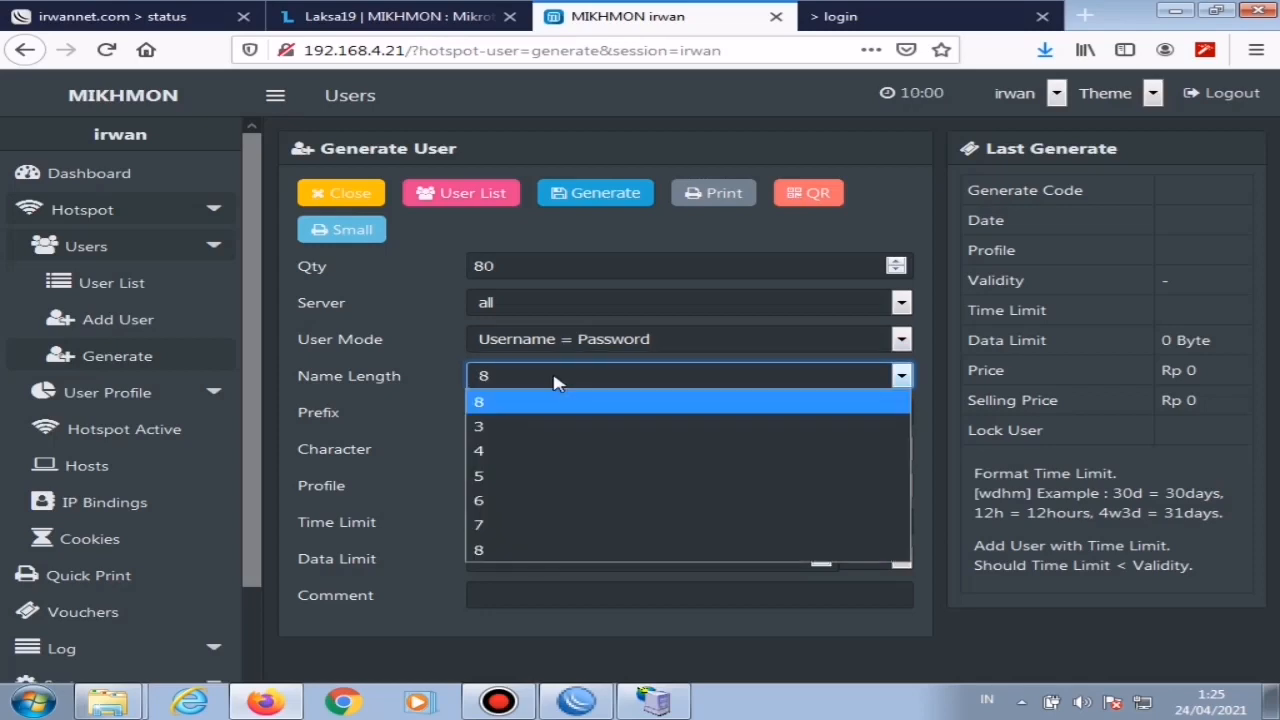
click(504, 452)
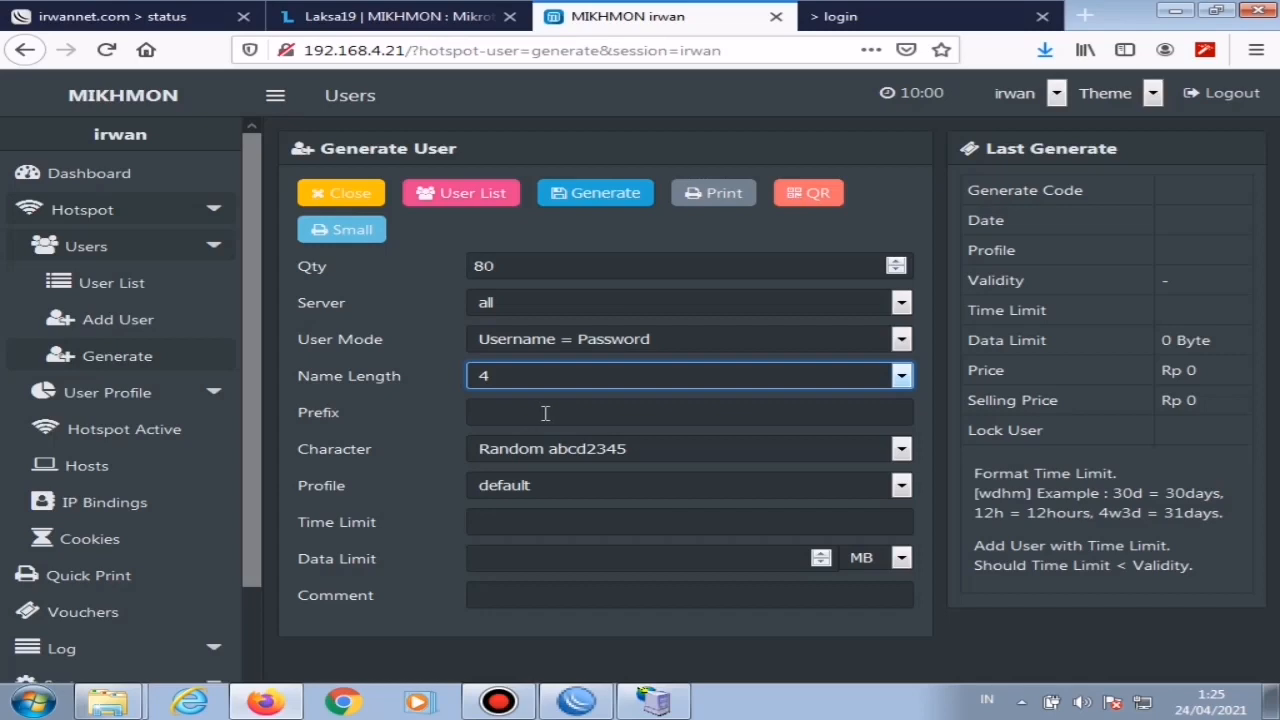
click(577, 455)
click(621, 497)
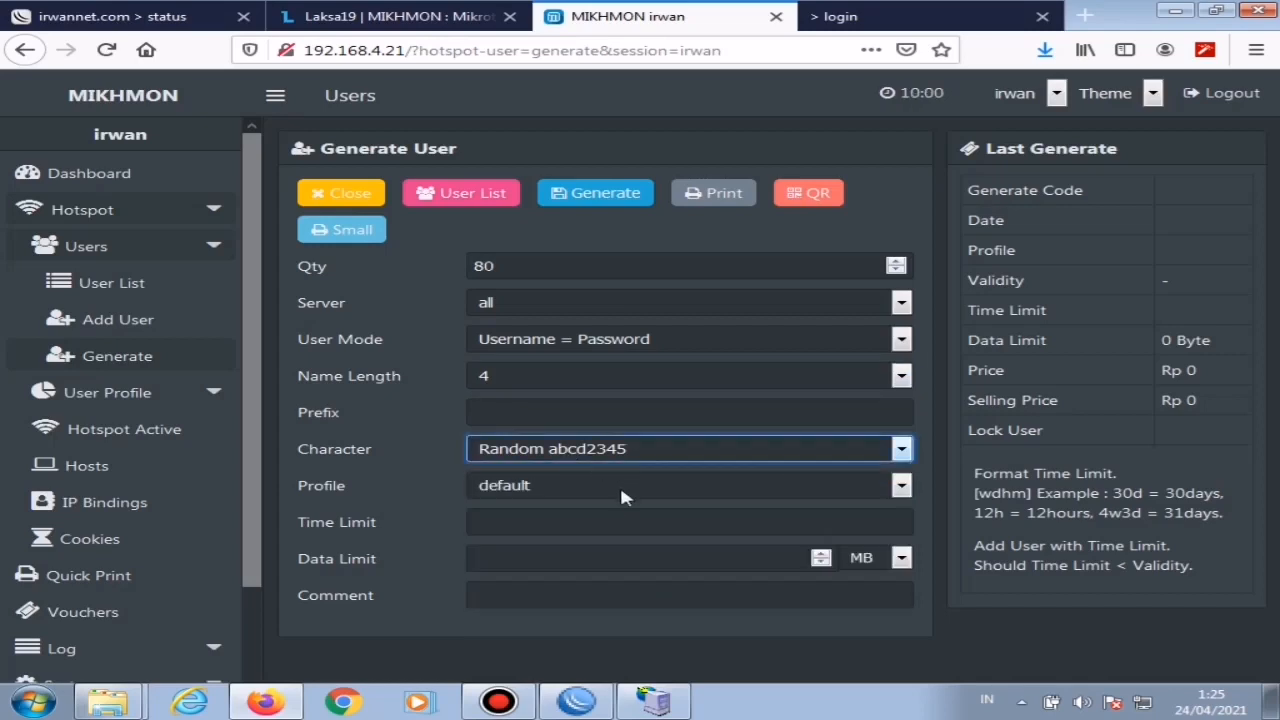
click(560, 486)
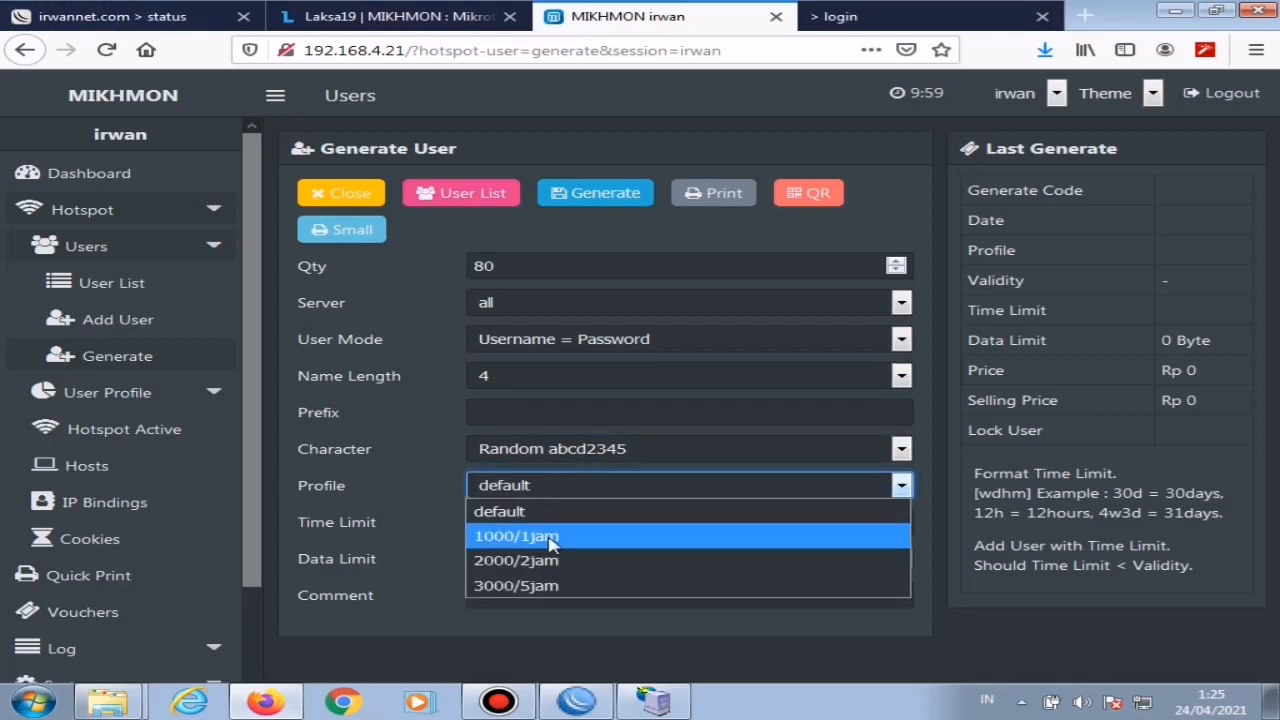
click(548, 537)
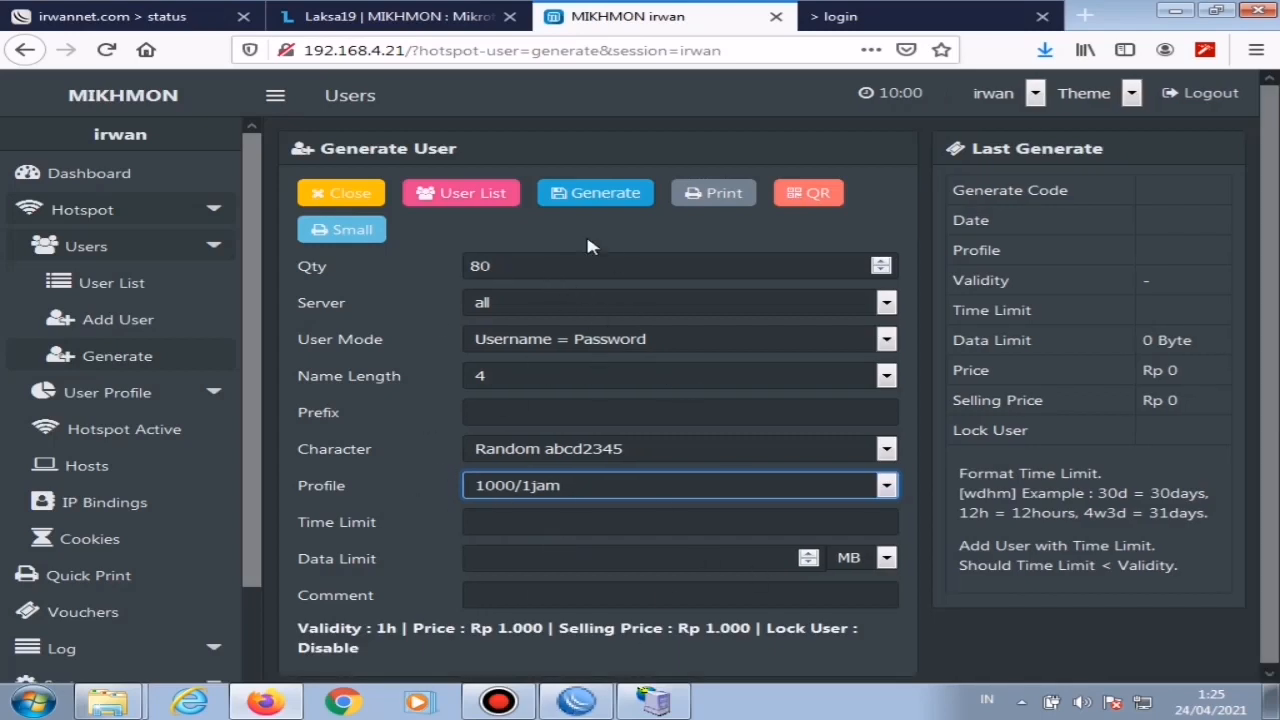
click(597, 199)
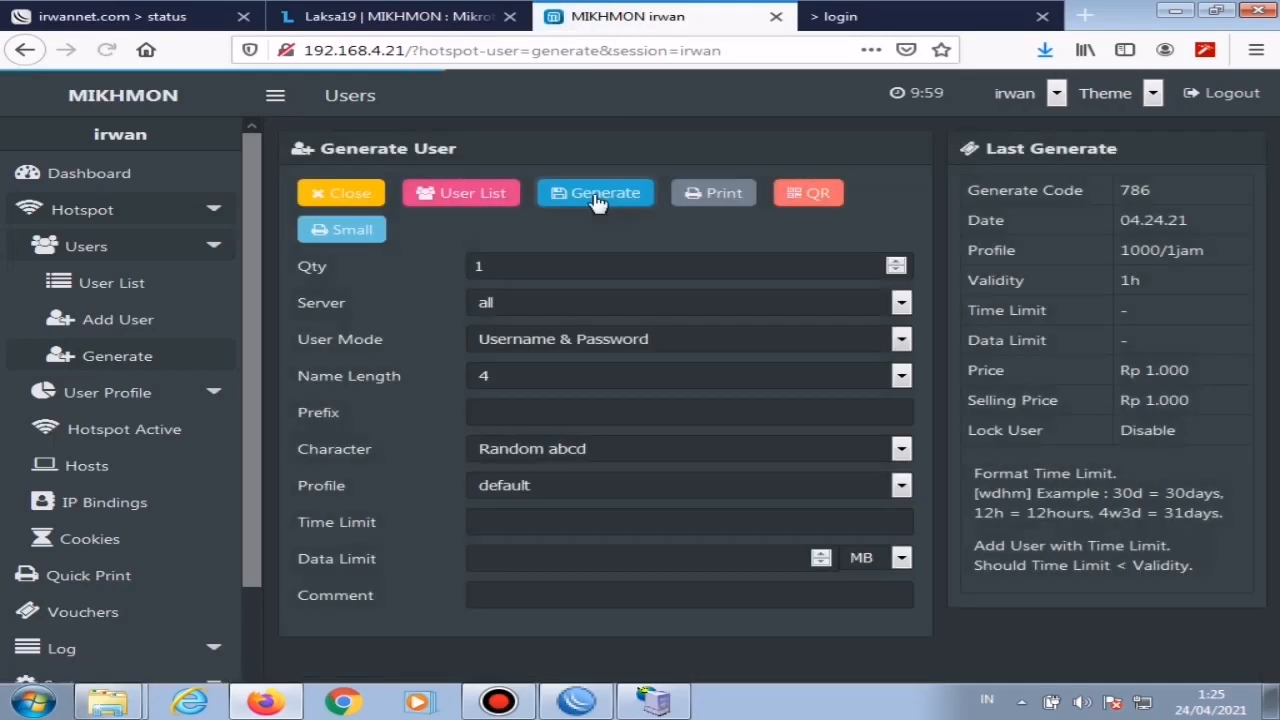
Step: Print the 1000/1jam vouchers in the small layout to a PDF in the Setting Mikrotik folder, and close the voucher page
click(336, 229)
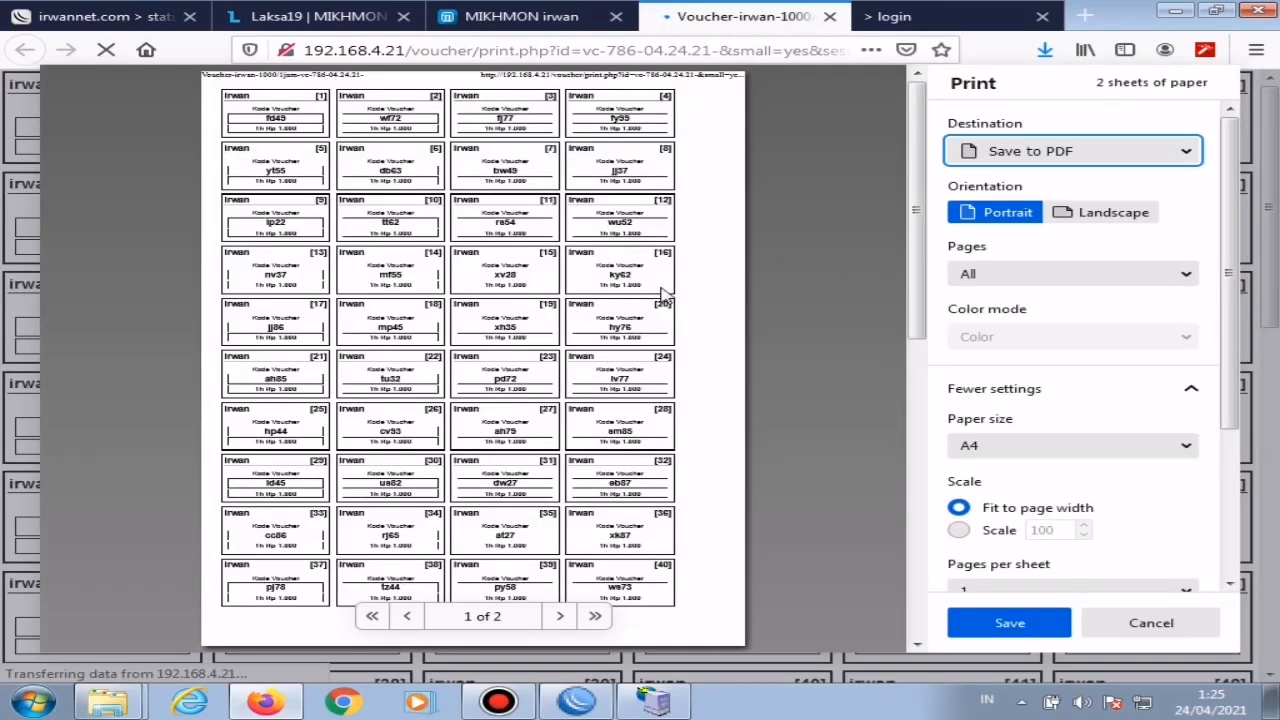
click(1089, 153)
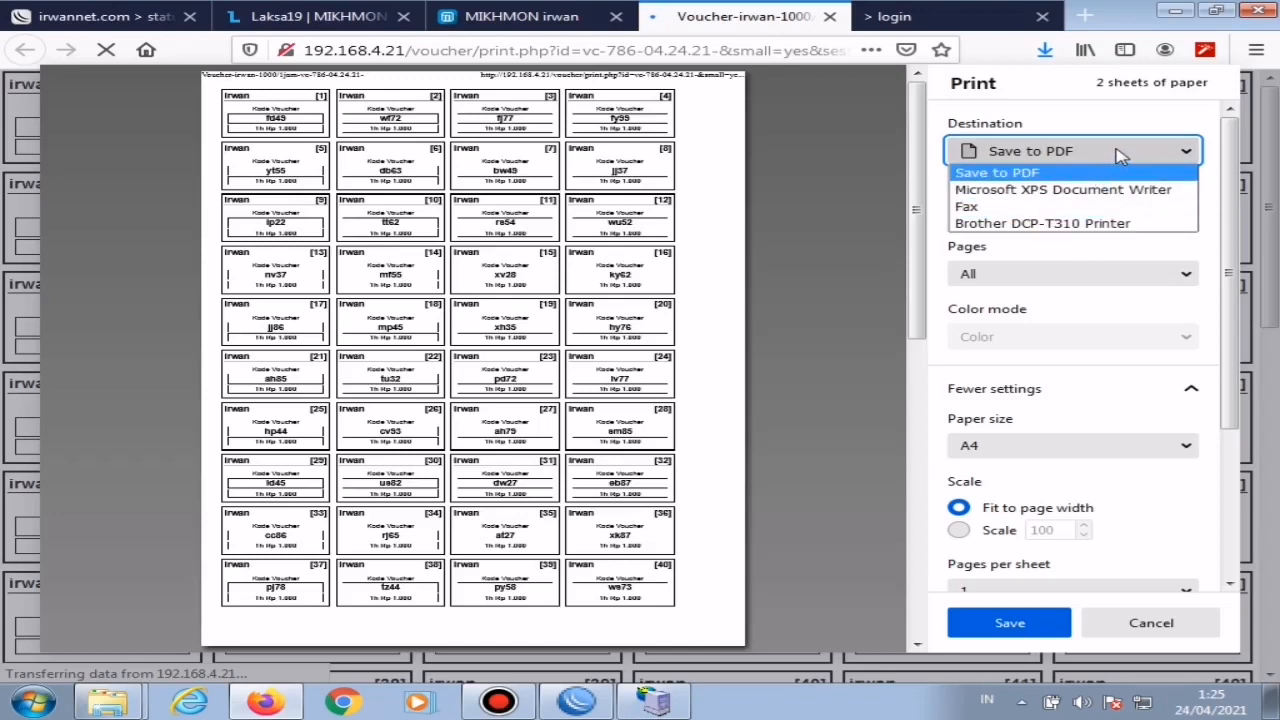
click(1207, 138)
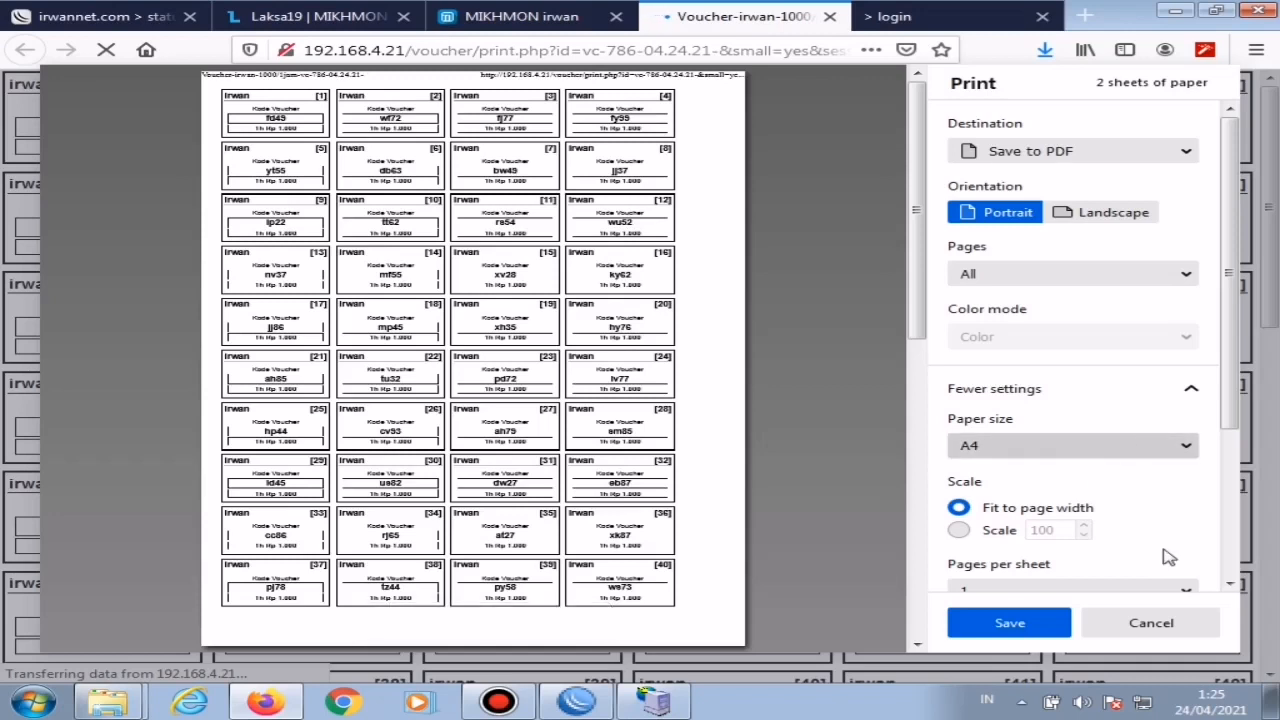
click(1010, 626)
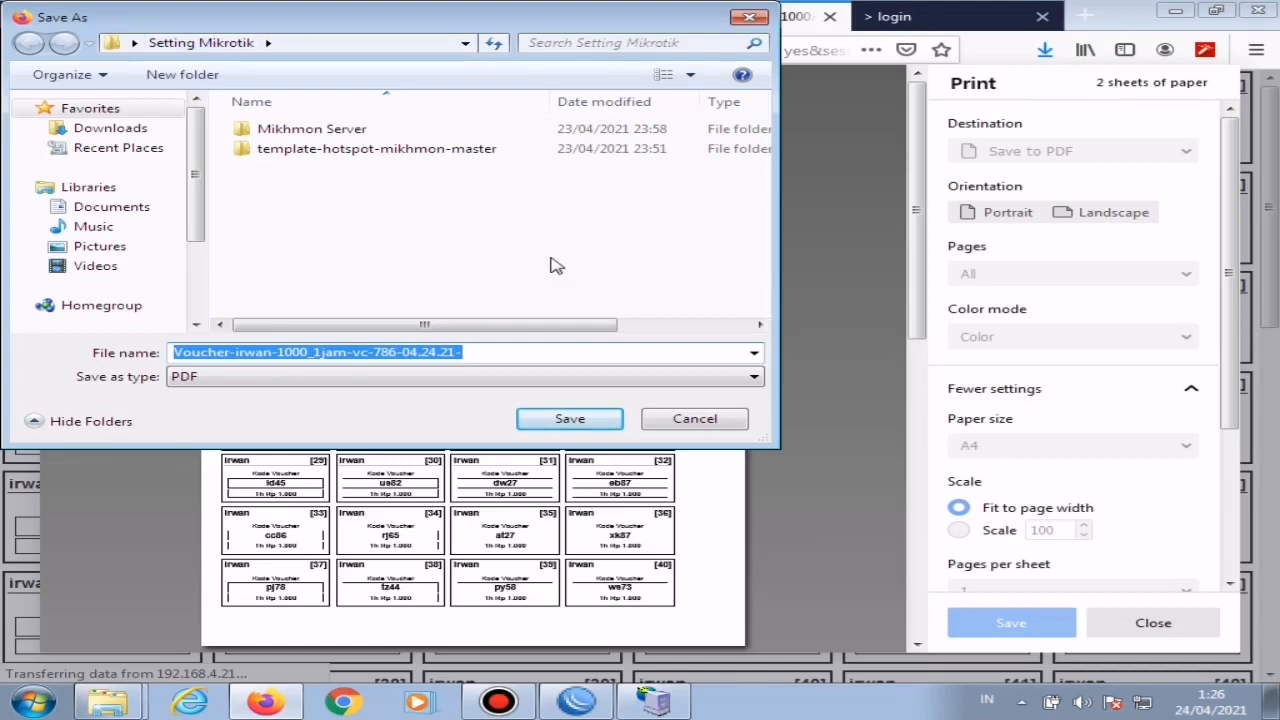
click(576, 421)
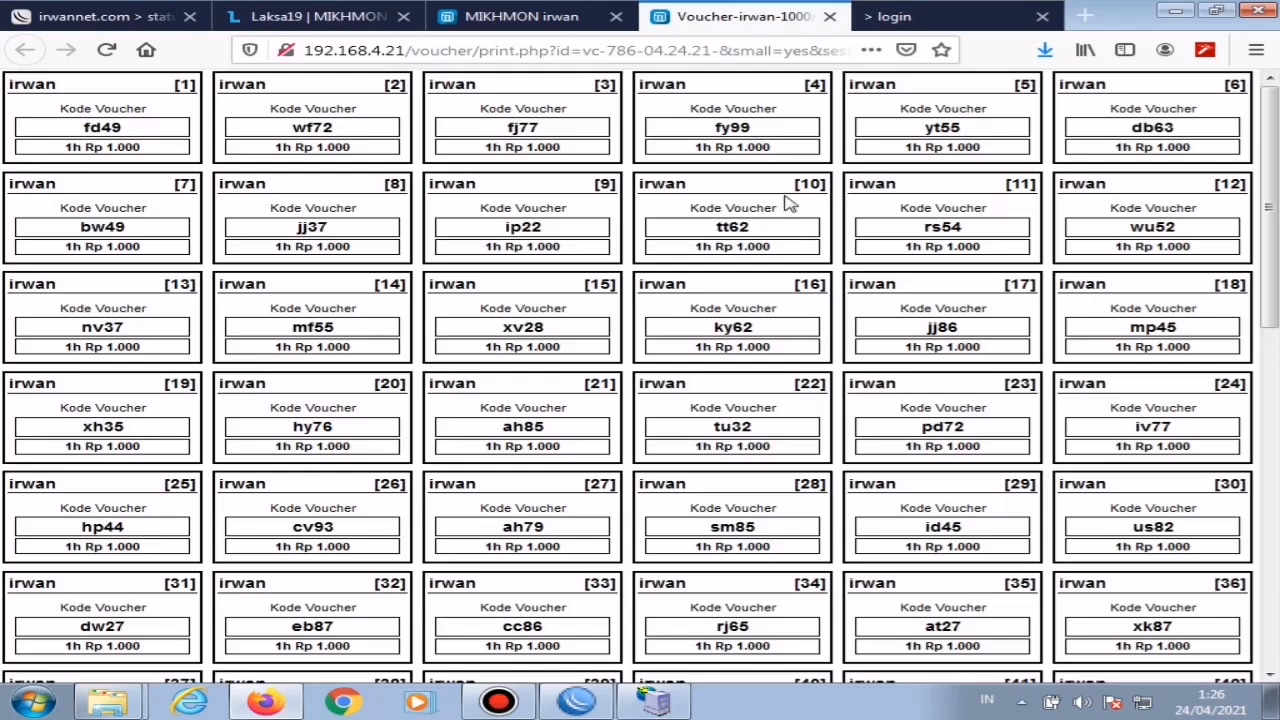
click(831, 19)
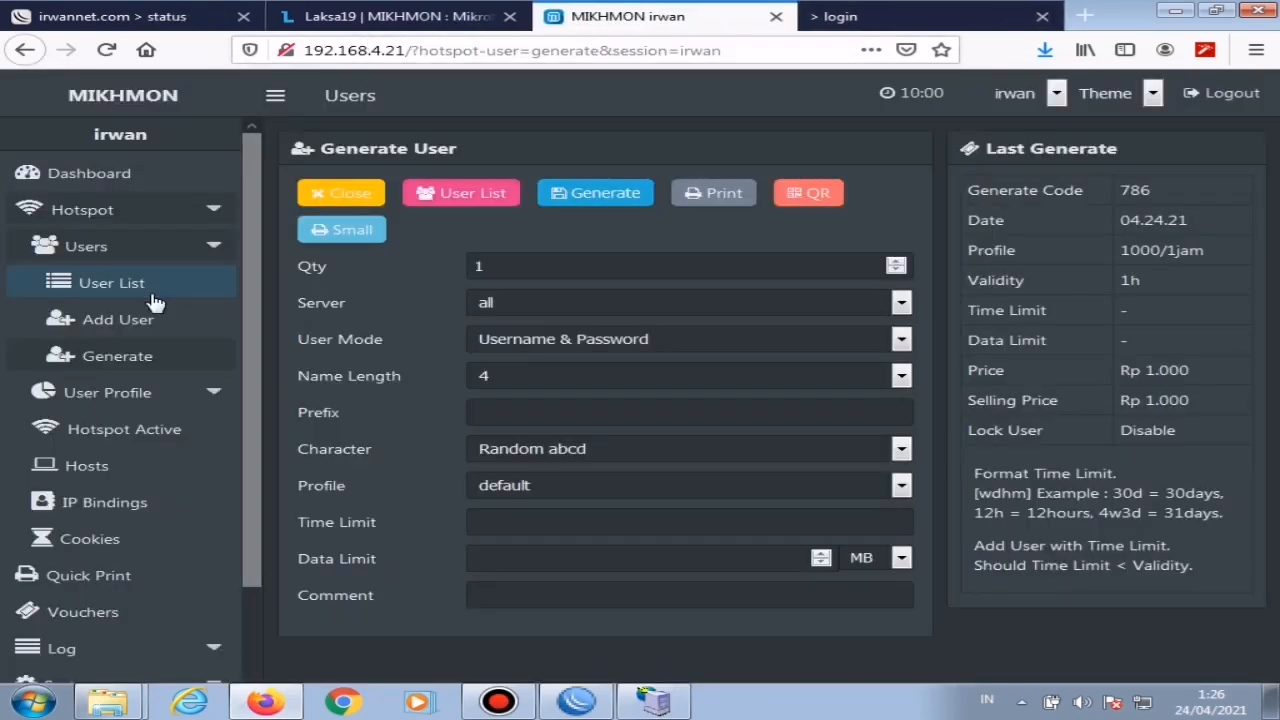
Step: Start another batch of 80 generated hotspot users, again with Username = Password as the user mode
click(98, 358)
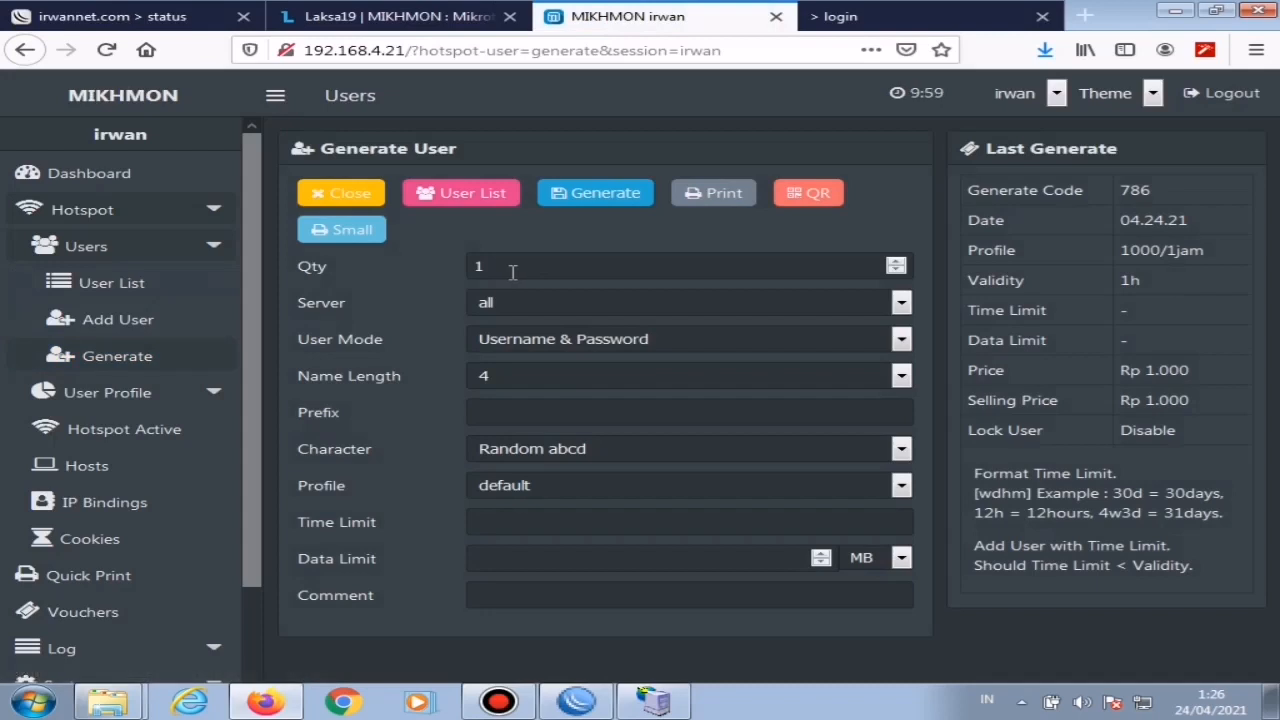
click(512, 272)
key(BackSpace)
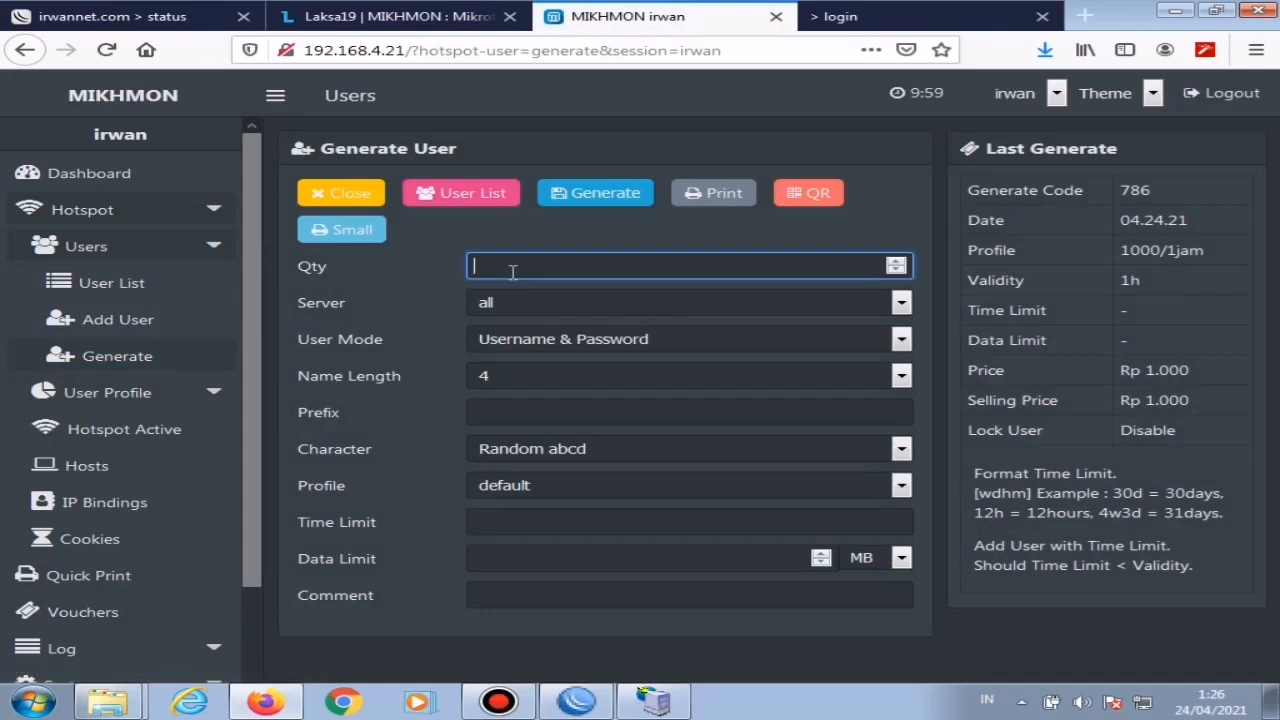
text(80)
click(617, 343)
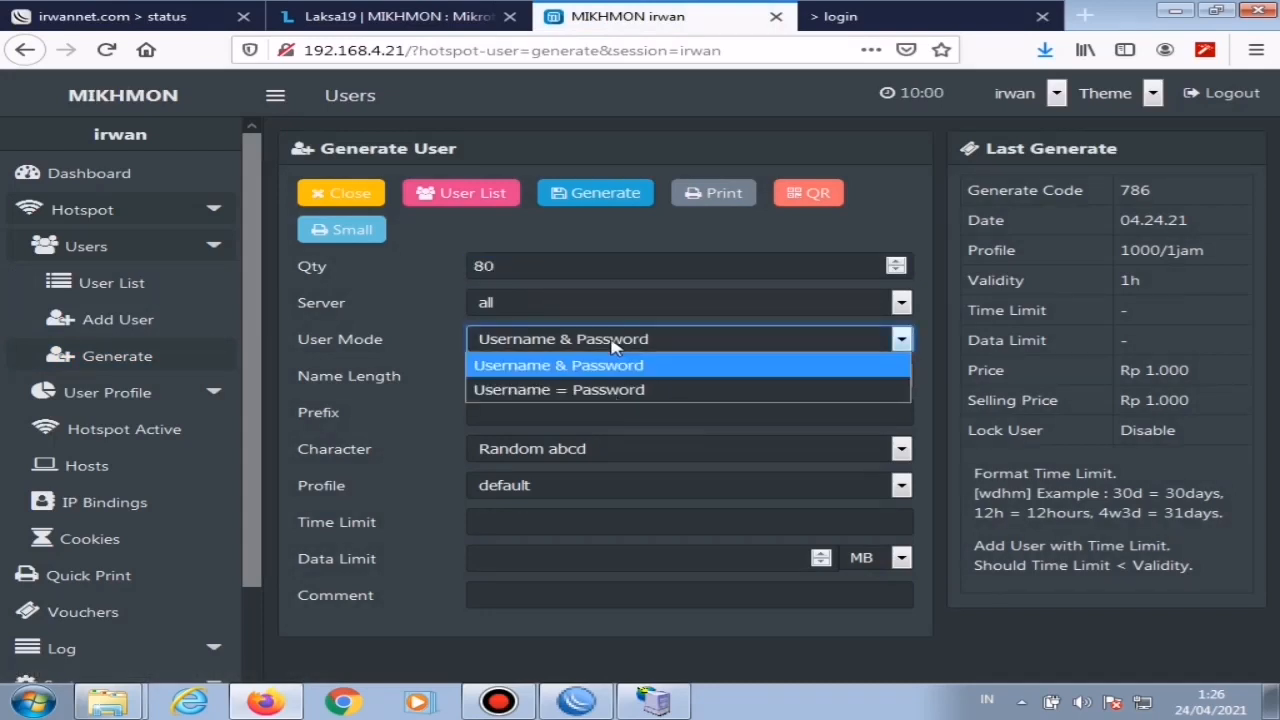
click(593, 388)
Step: Set the second batch's name length to 5 and its profile to 2000/2jam, and generate the users
click(560, 378)
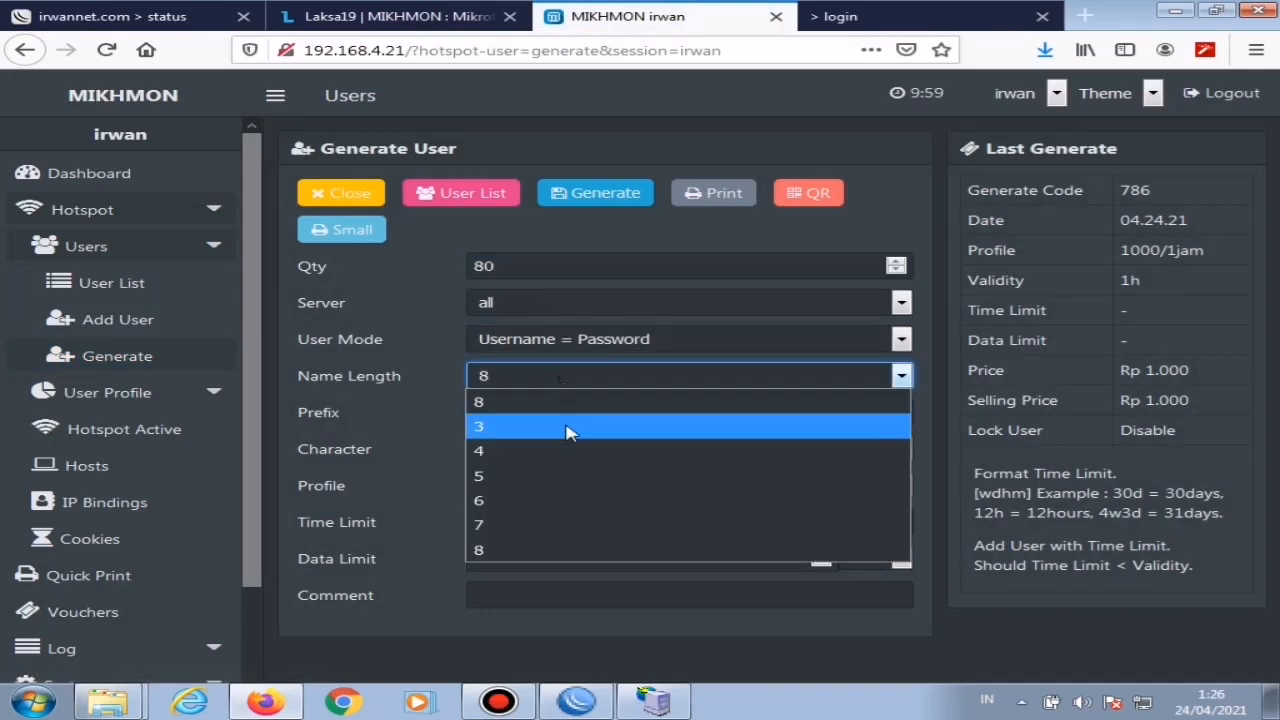
click(507, 474)
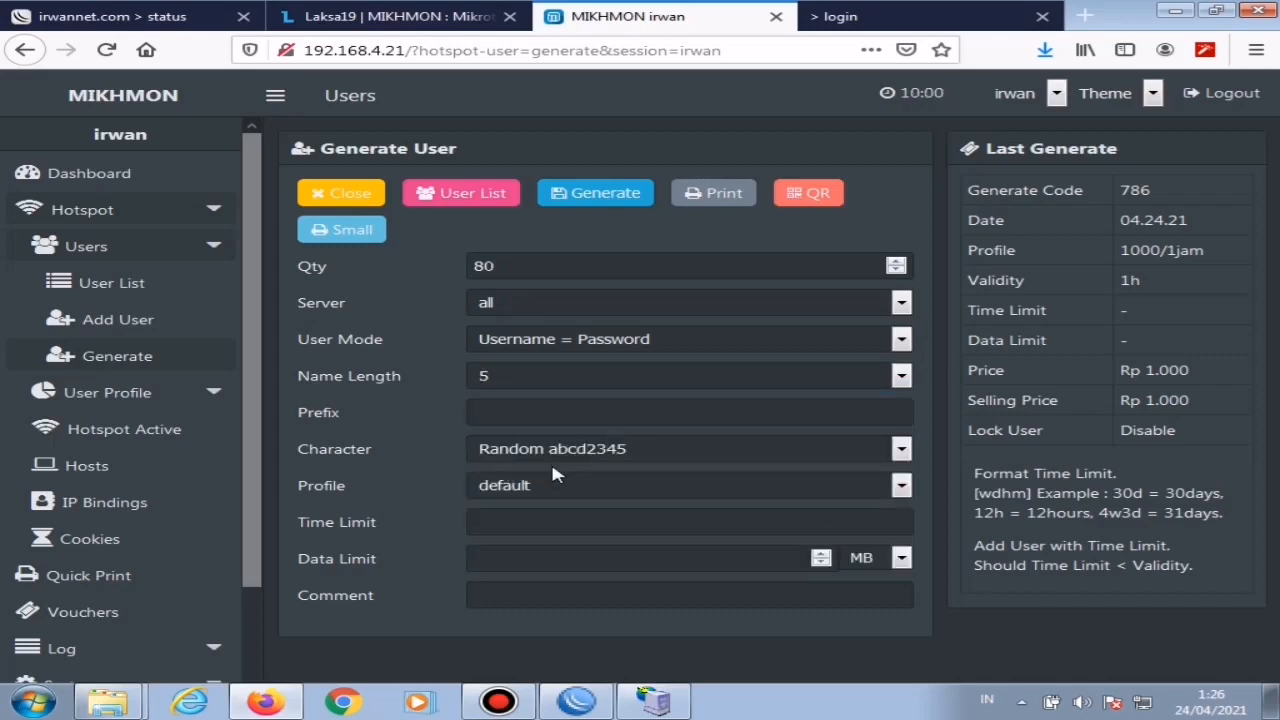
click(540, 490)
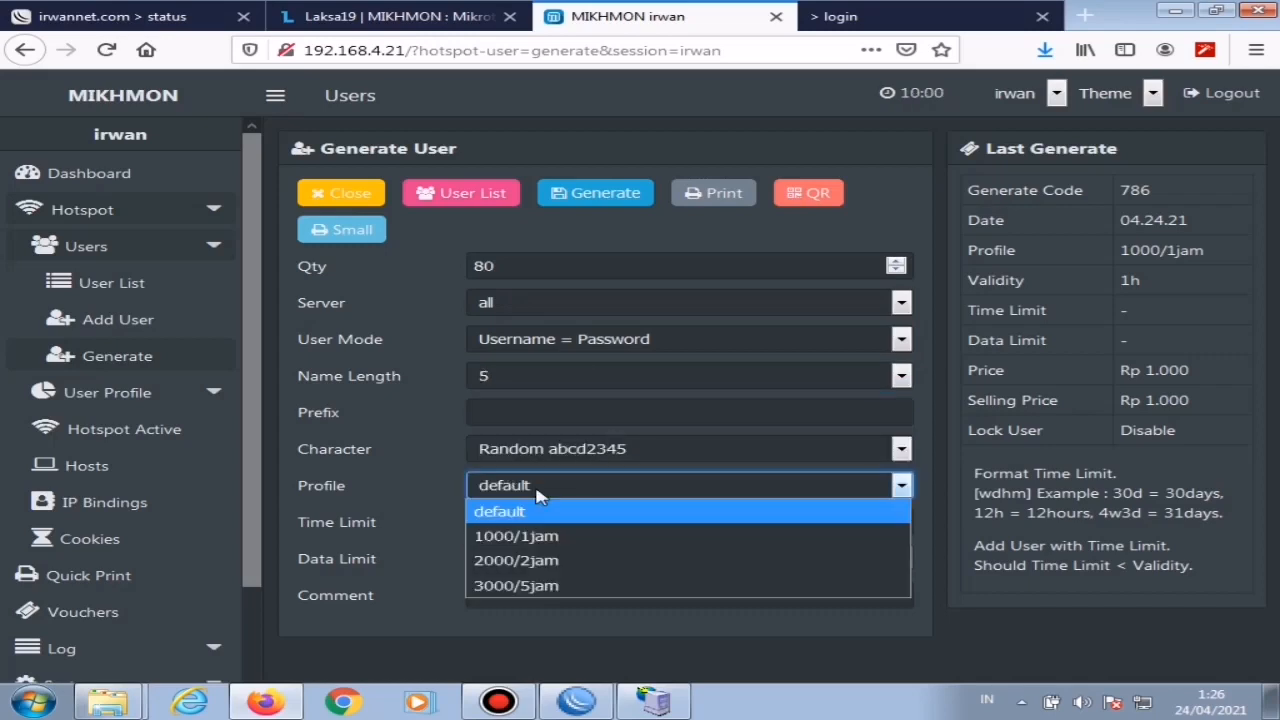
click(557, 560)
click(606, 195)
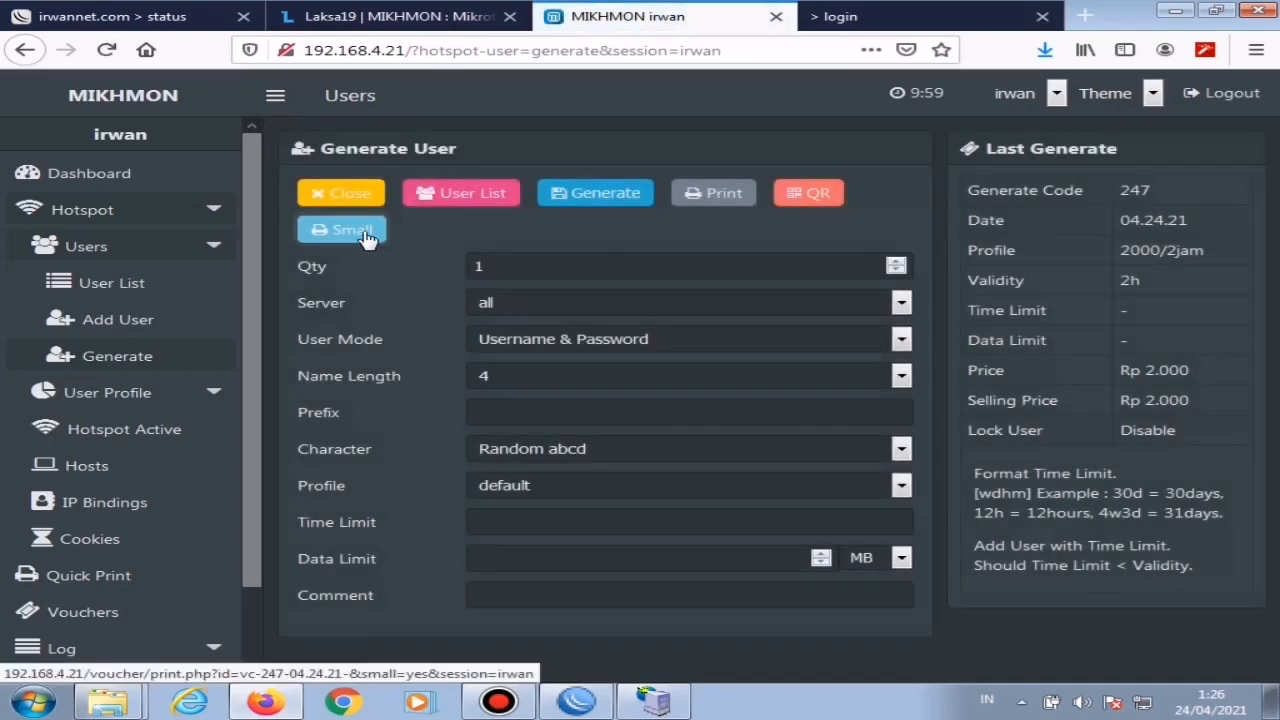
Step: Print the 2000/2jam vouchers in the small layout to a PDF in the Setting Mikrotik folder, and return to the user generation page
click(365, 240)
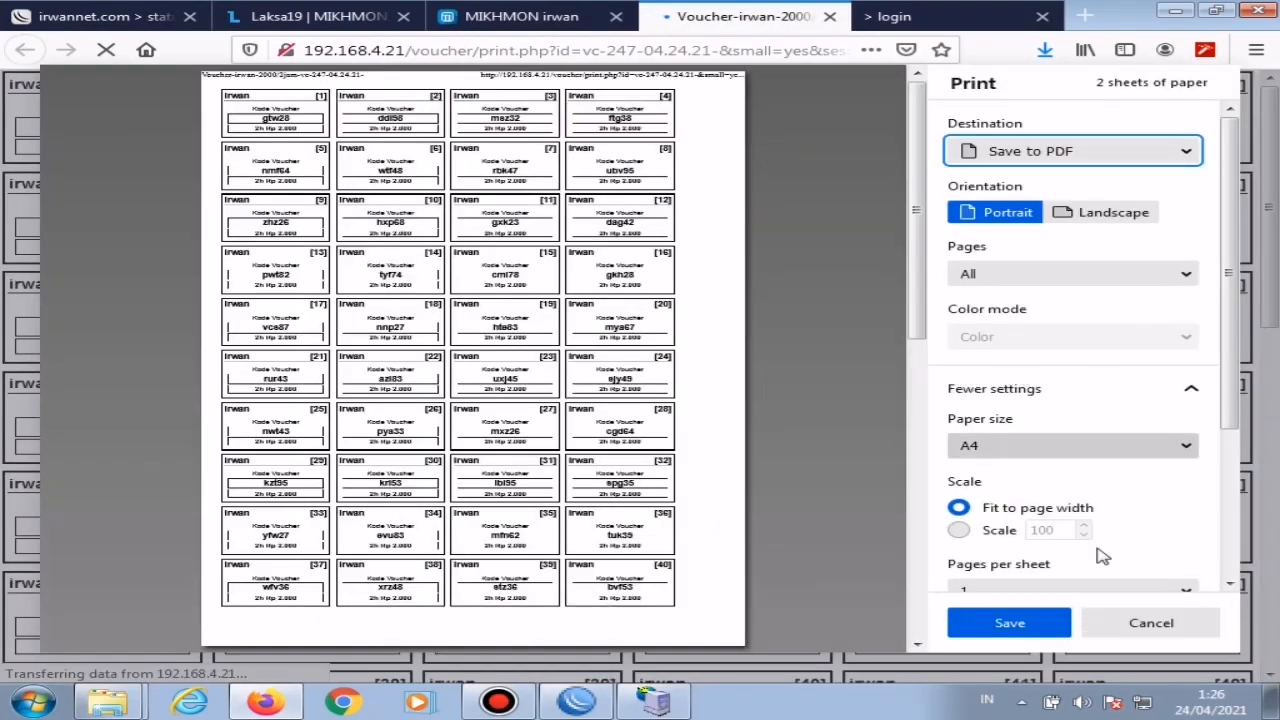
click(1012, 625)
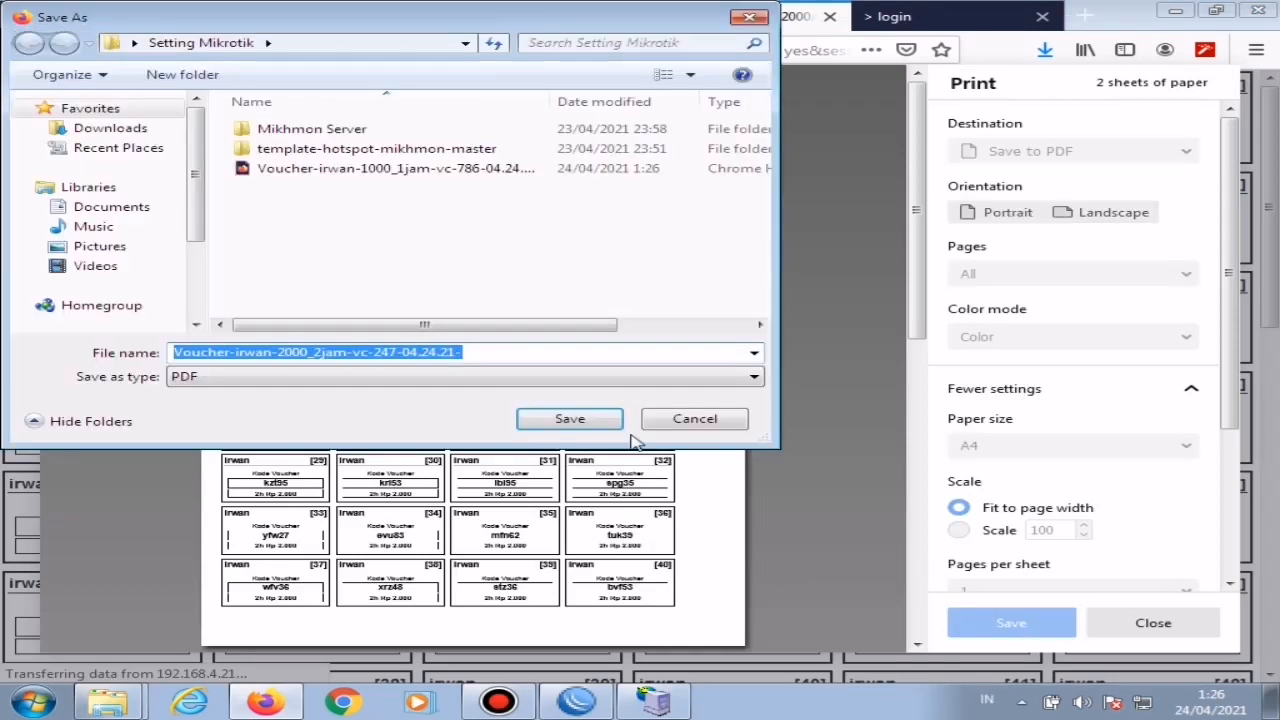
click(574, 420)
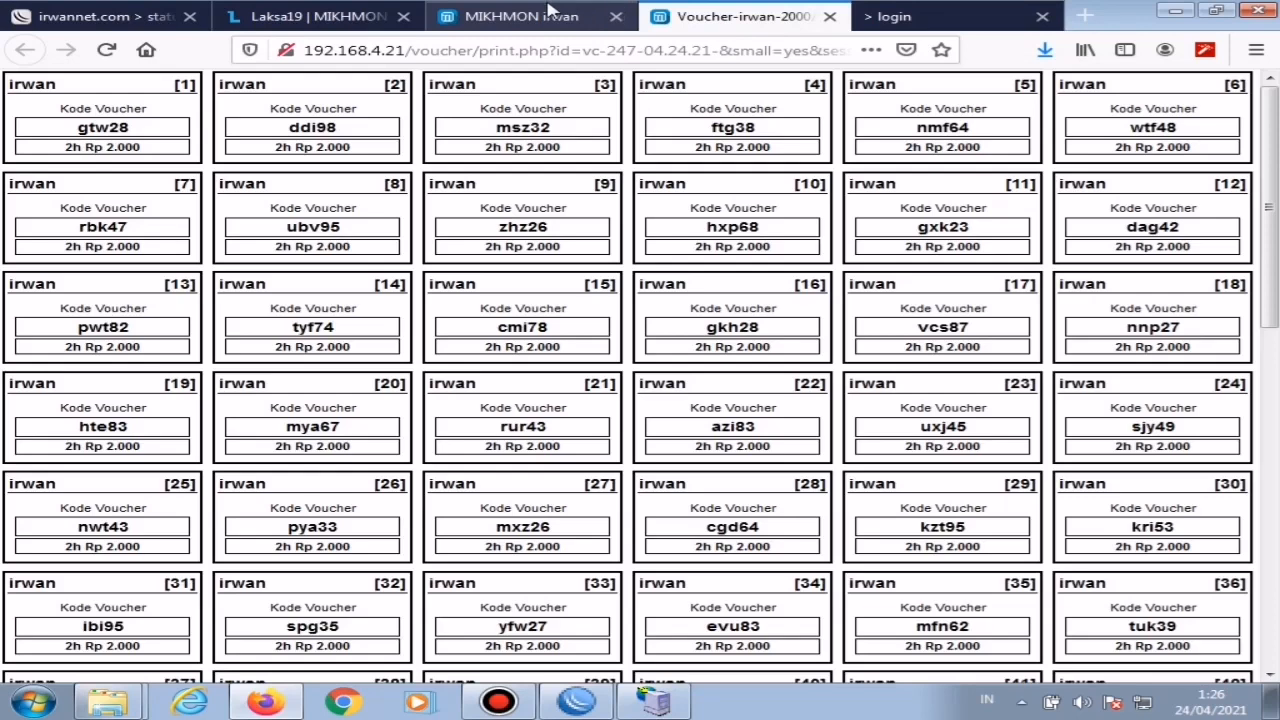
click(549, 12)
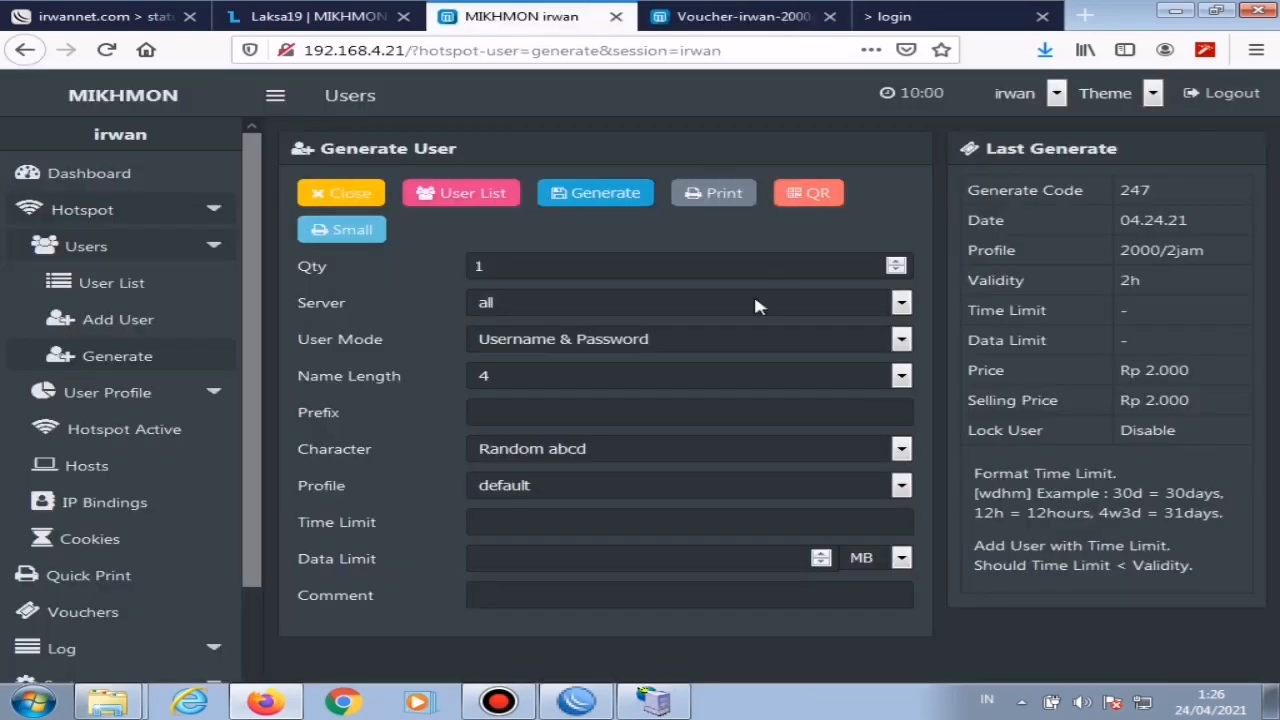
Step: Start a third batch of 80 generated hotspot users with Username = Password as the user mode
click(117, 360)
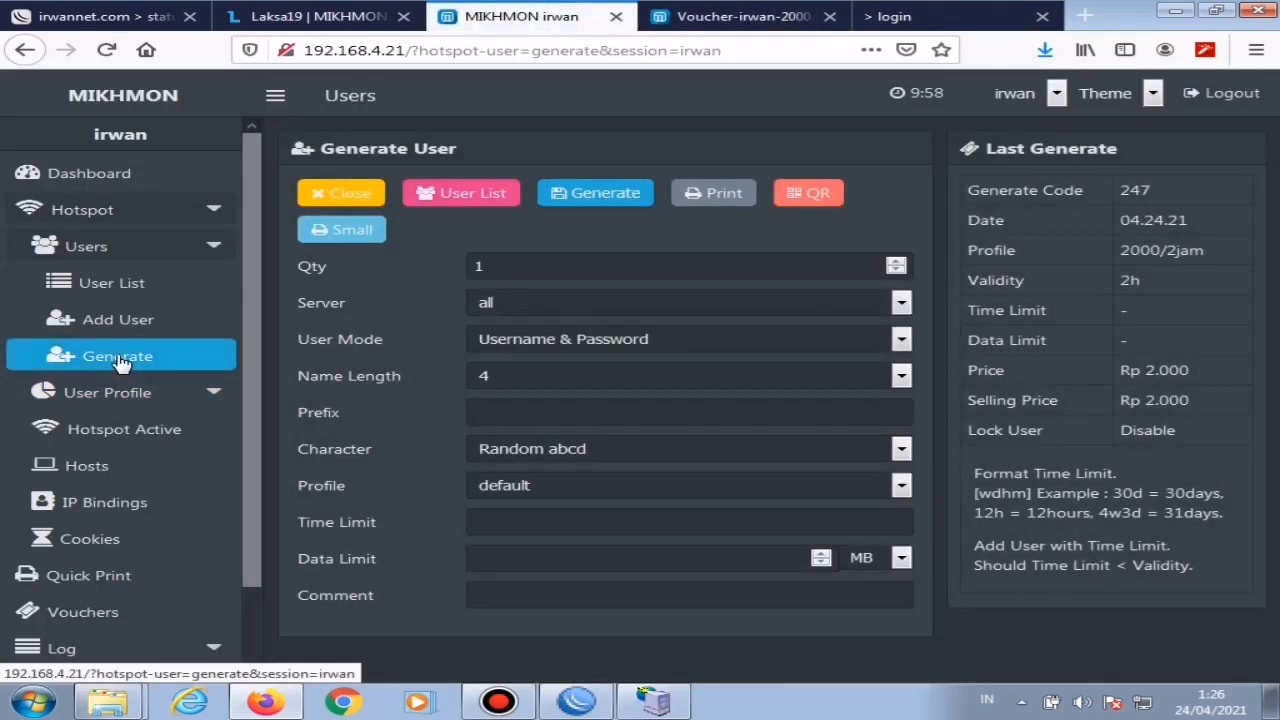
click(505, 270)
key(BackSpace)
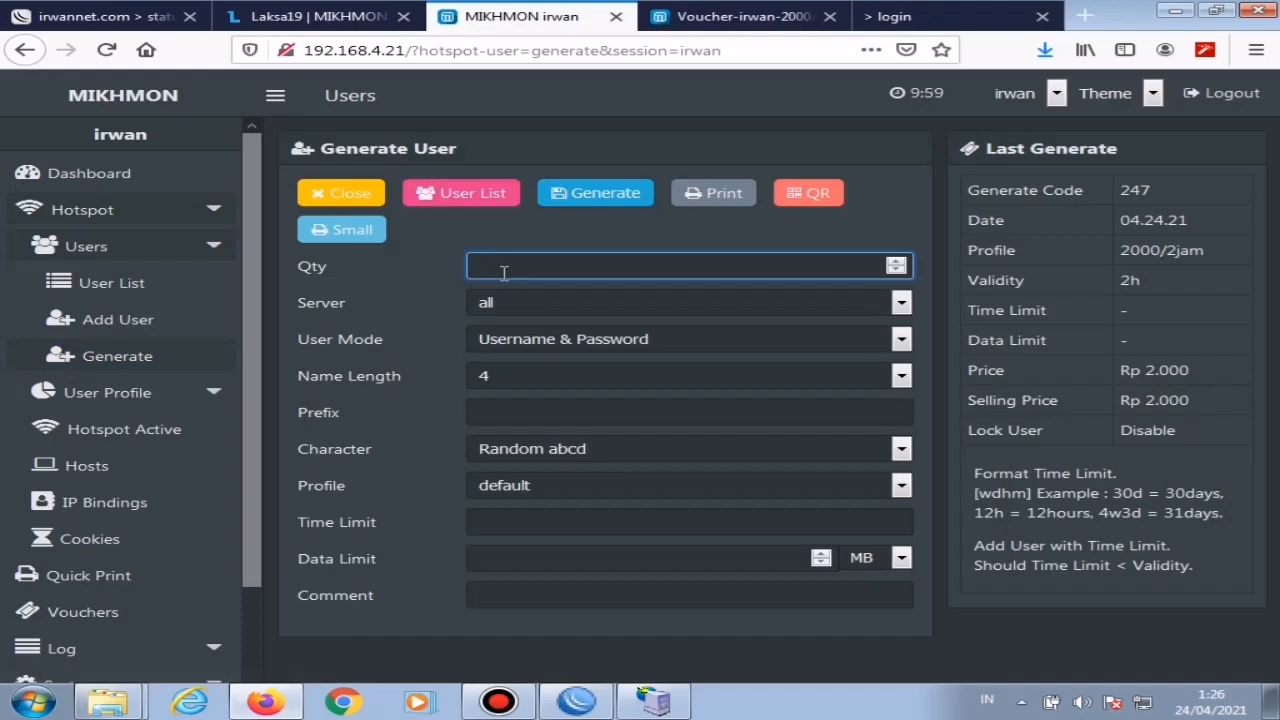
text(80)
click(615, 340)
click(605, 390)
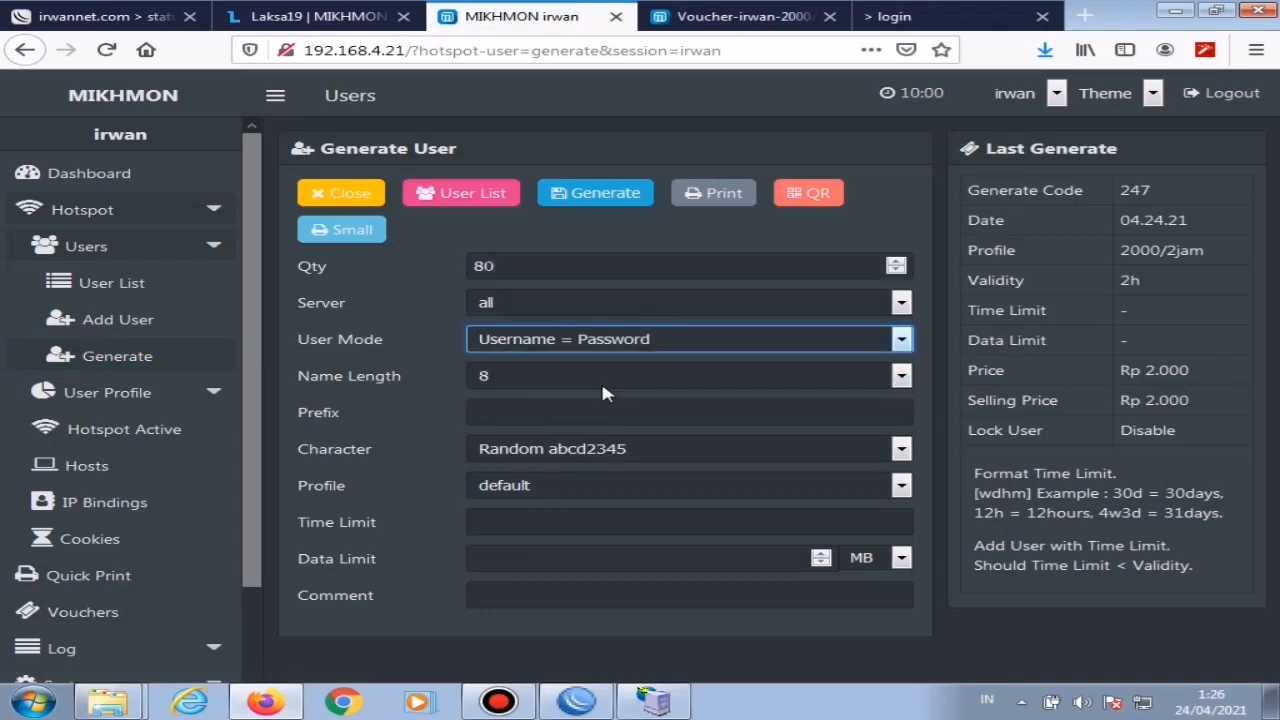
Step: Set the third batch's name length to 6 and its profile to 3000/5jam, and generate the users
click(549, 378)
click(500, 506)
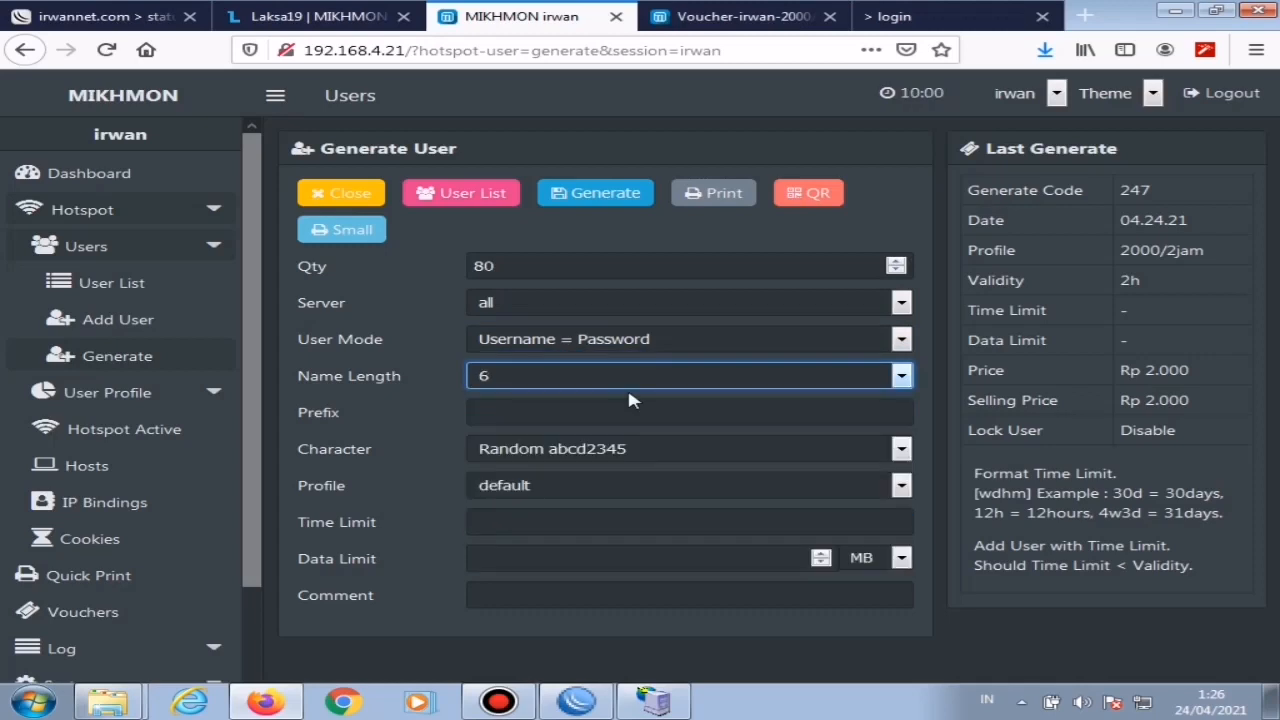
click(571, 485)
click(530, 588)
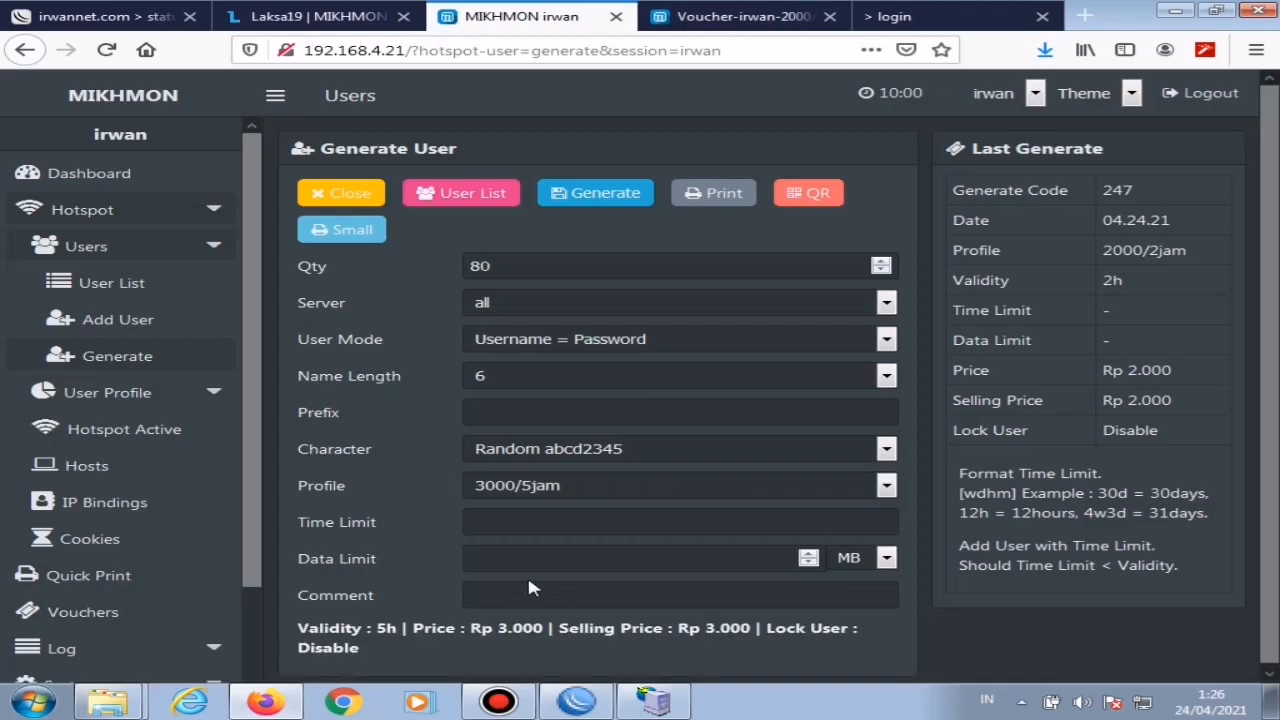
click(585, 200)
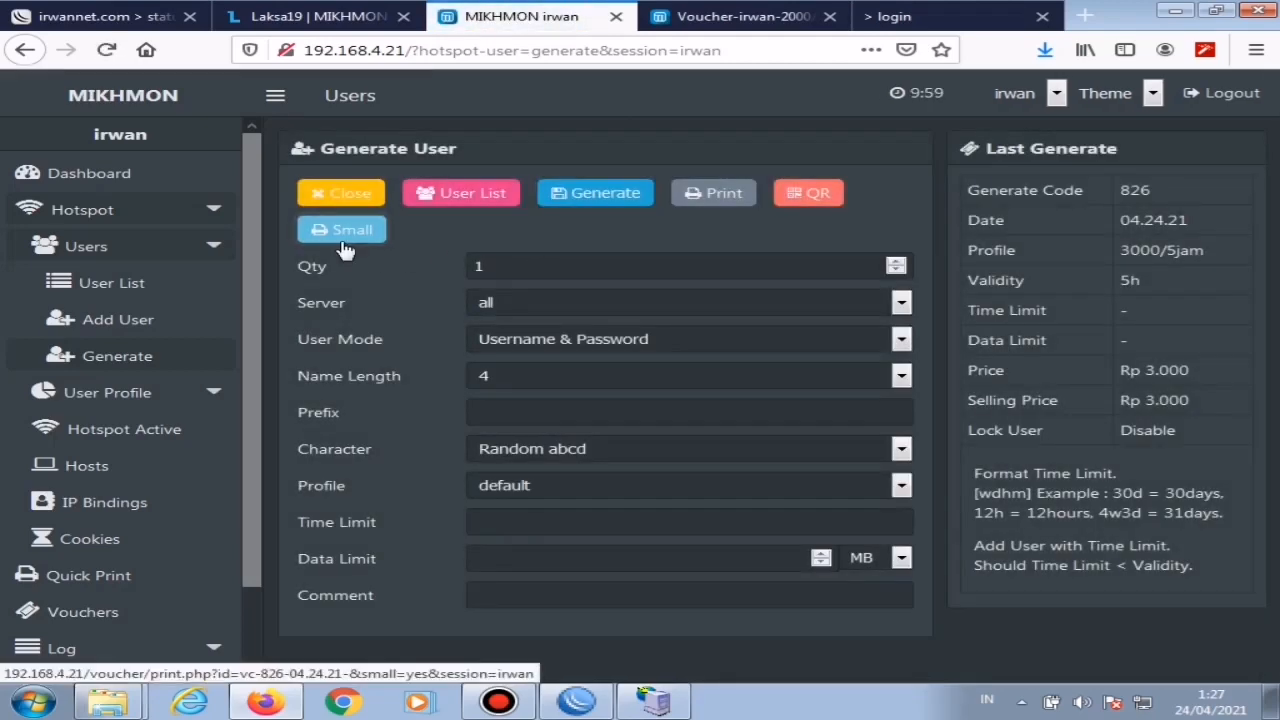
Step: Print the 3000/5jam vouchers in the small layout to a PDF in the Setting Mikrotik folder
click(343, 250)
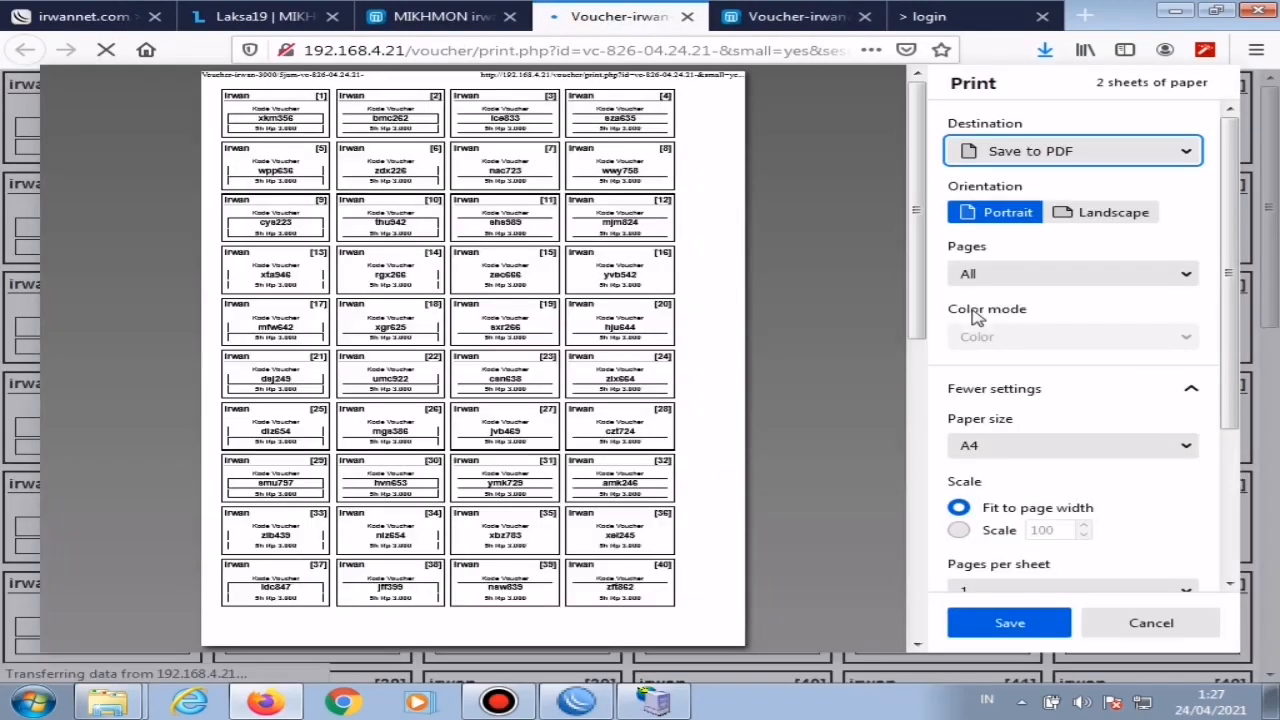
click(1007, 625)
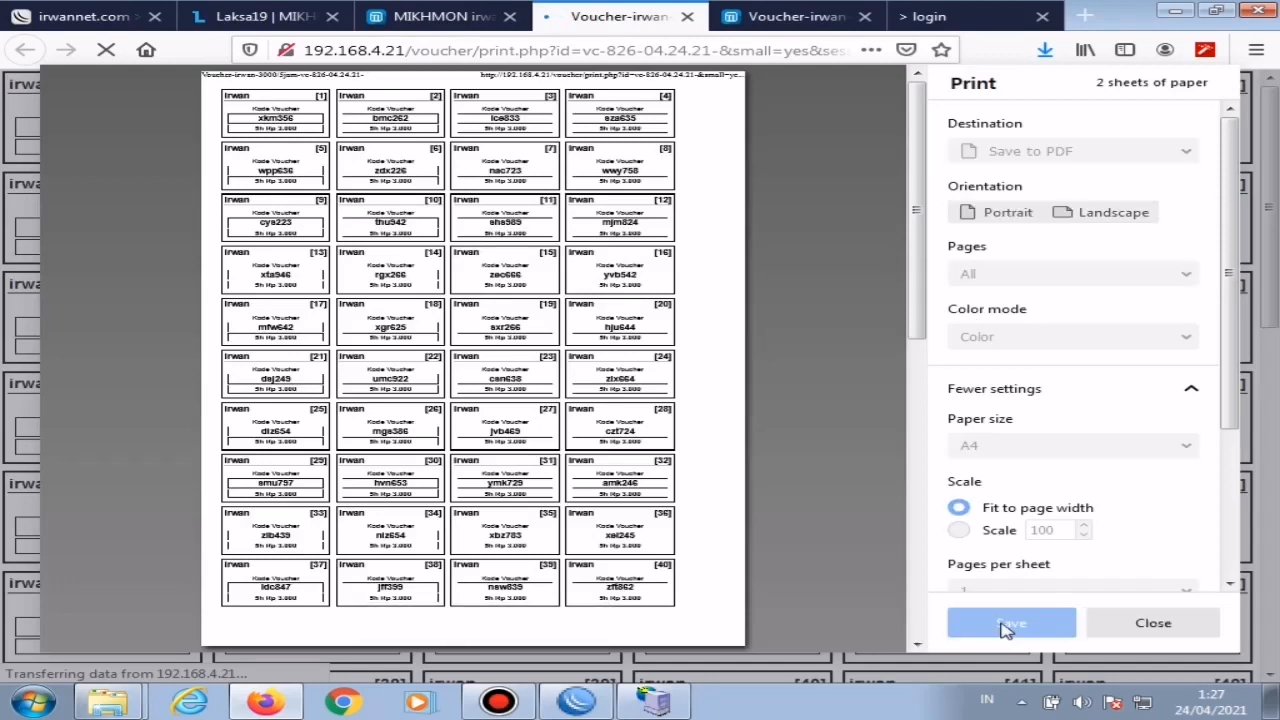
click(569, 426)
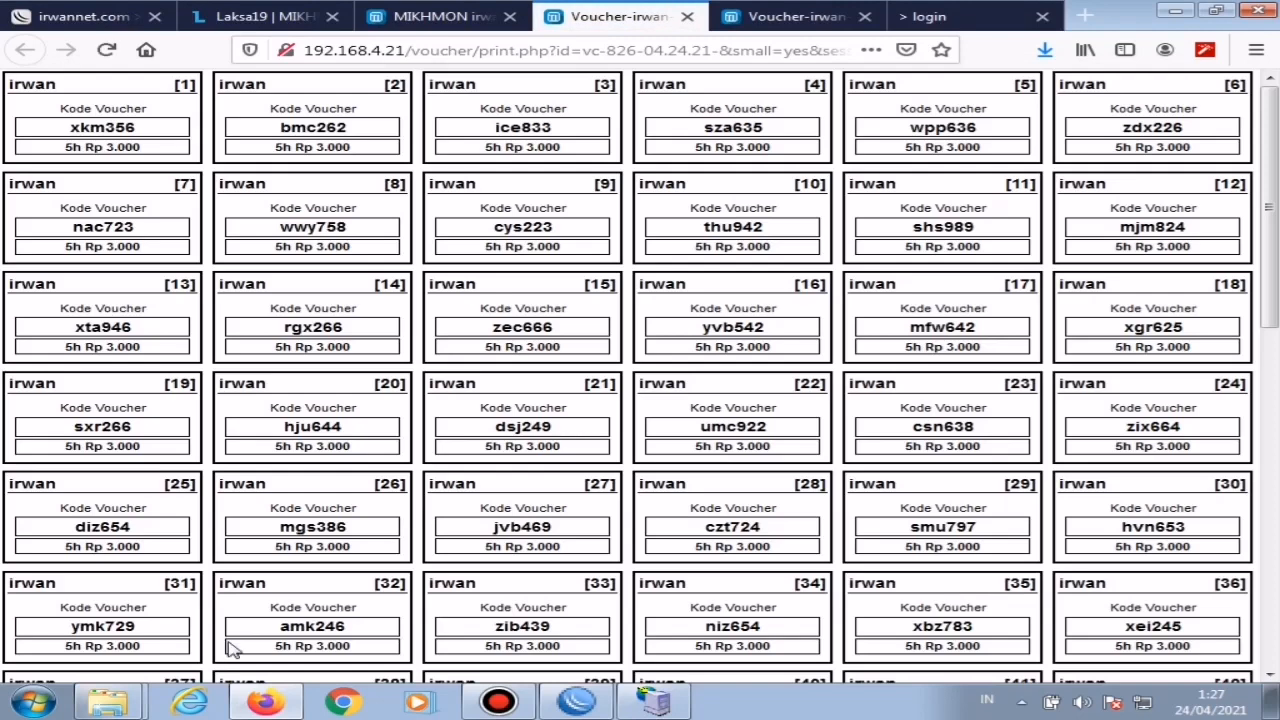
Step: Check the saved voucher PDFs in the Setting Mikrotik folder on the desktop, and close the open folder windows
mouse_move(103, 707)
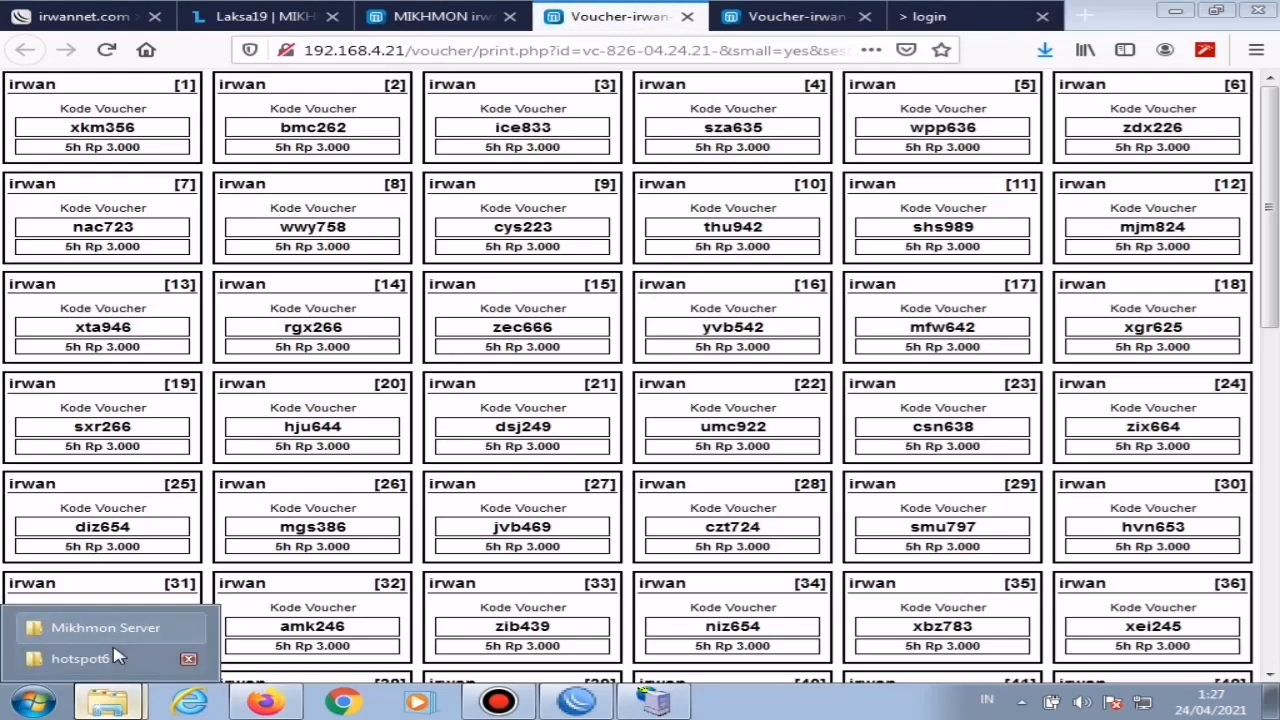
click(103, 625)
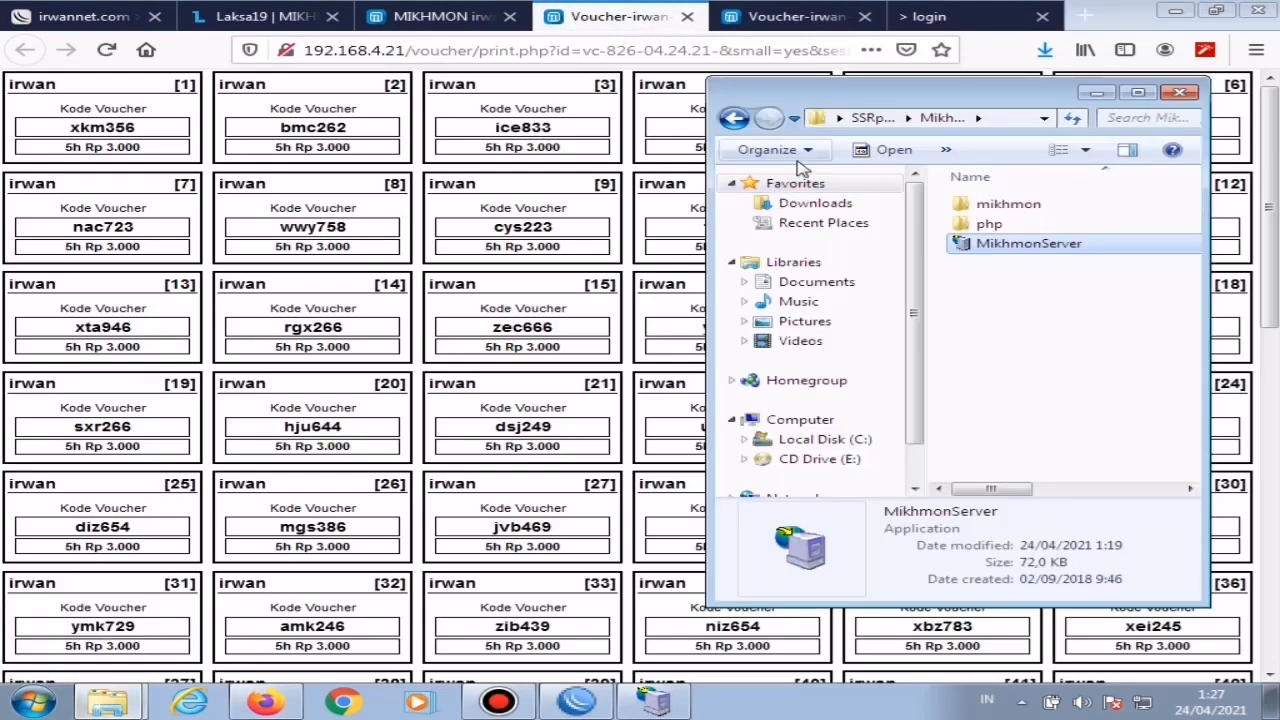
click(733, 119)
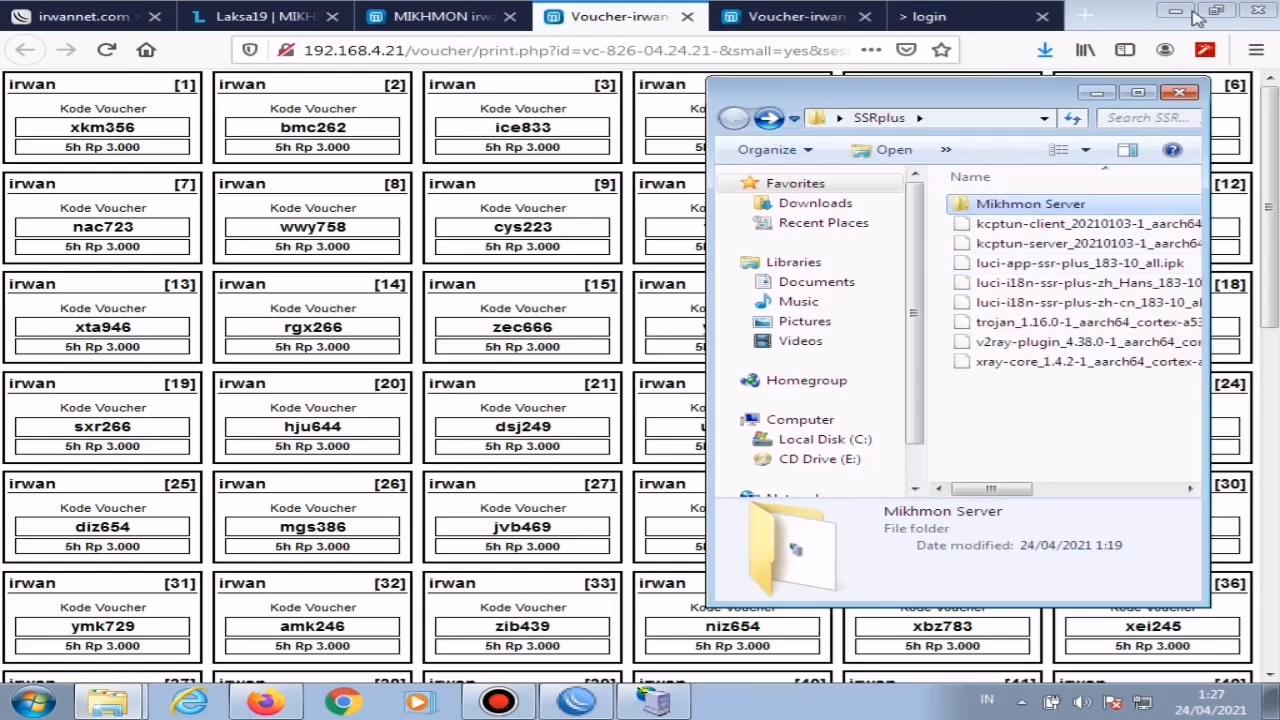
click(1181, 91)
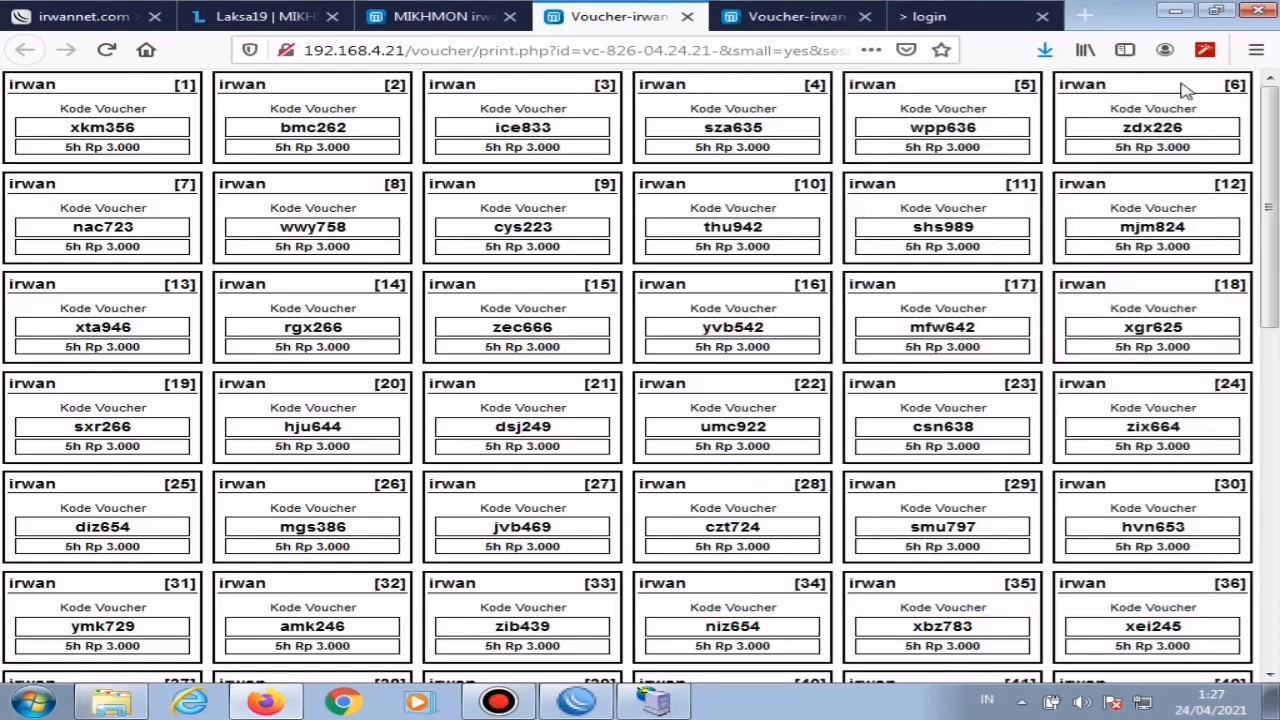
click(1175, 10)
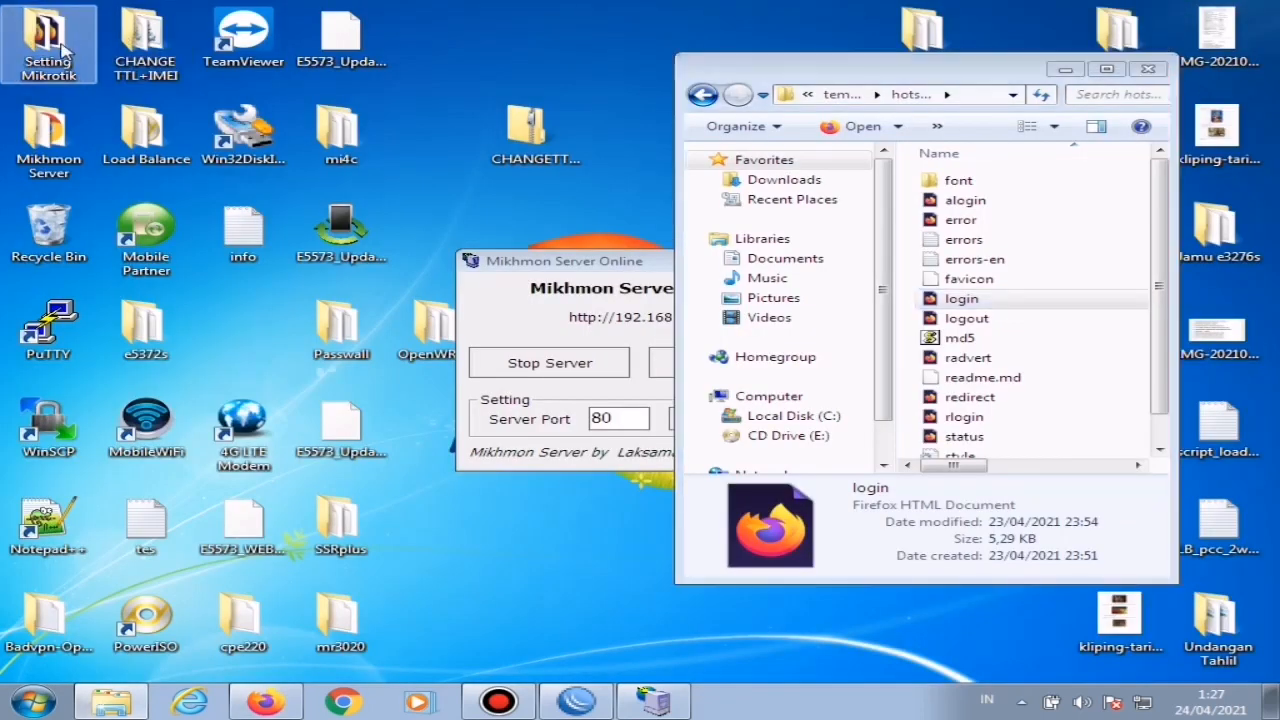
double_click(45, 40)
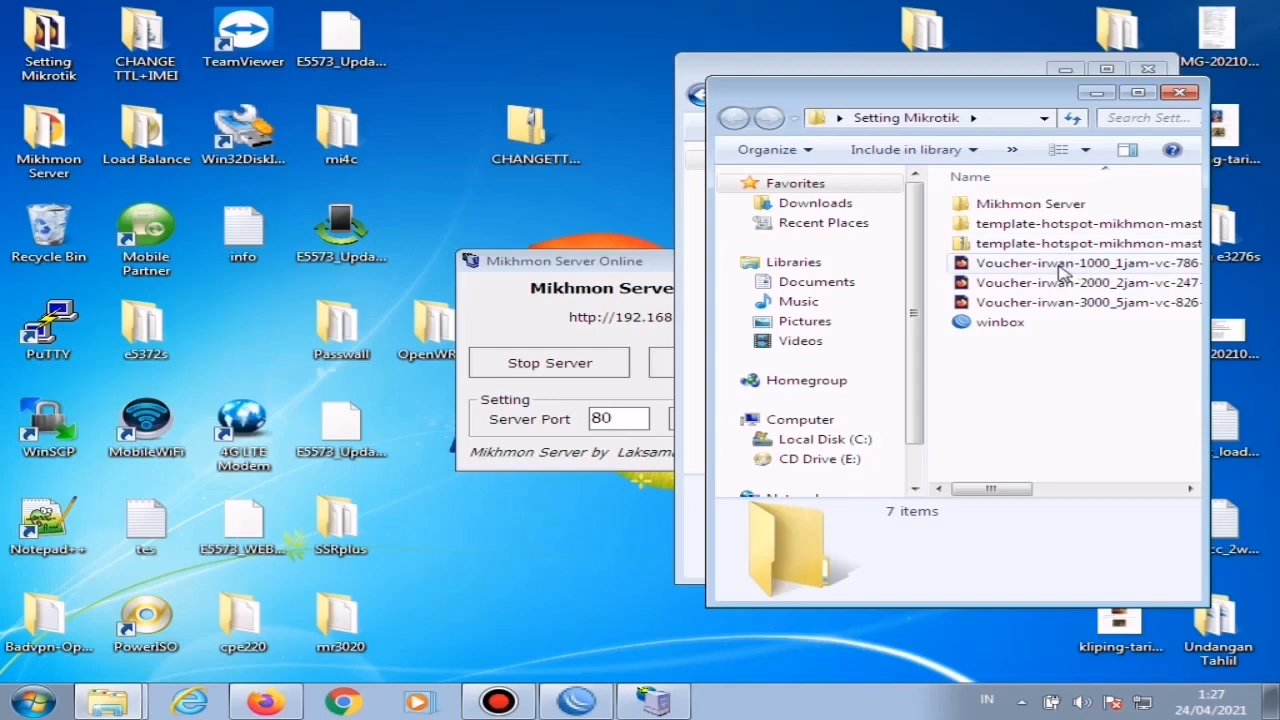
click(1180, 92)
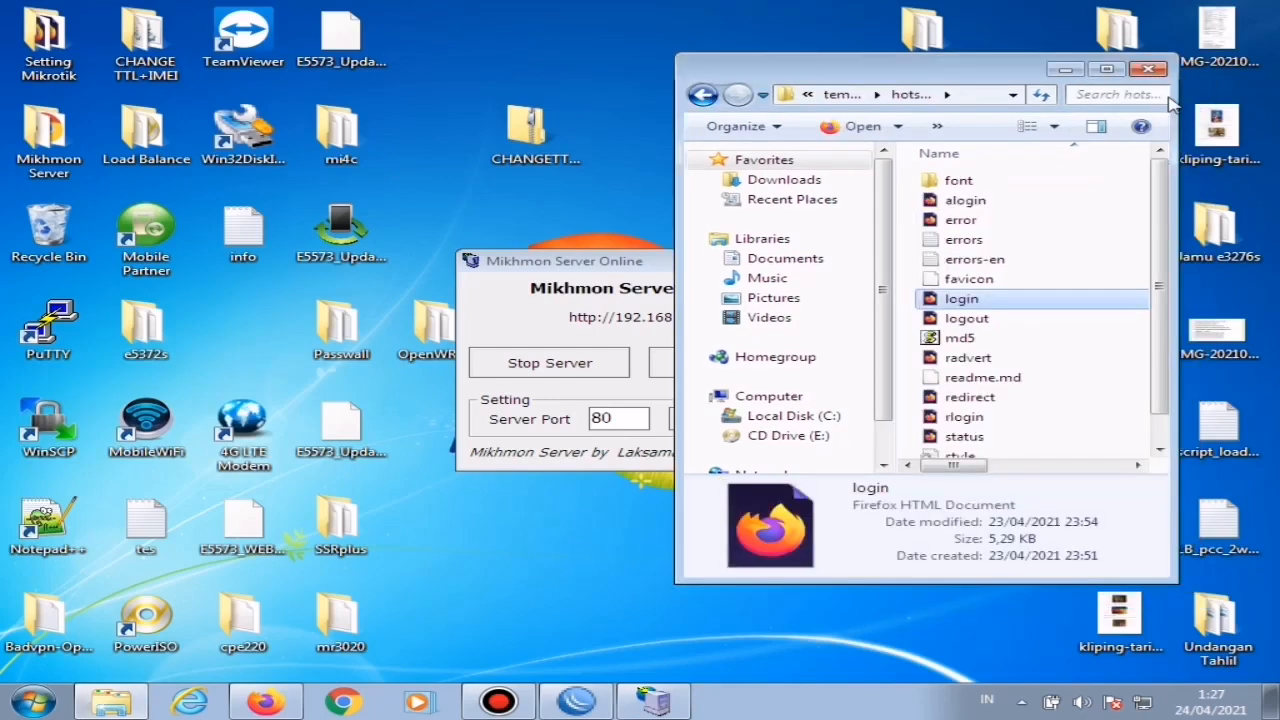
click(1150, 68)
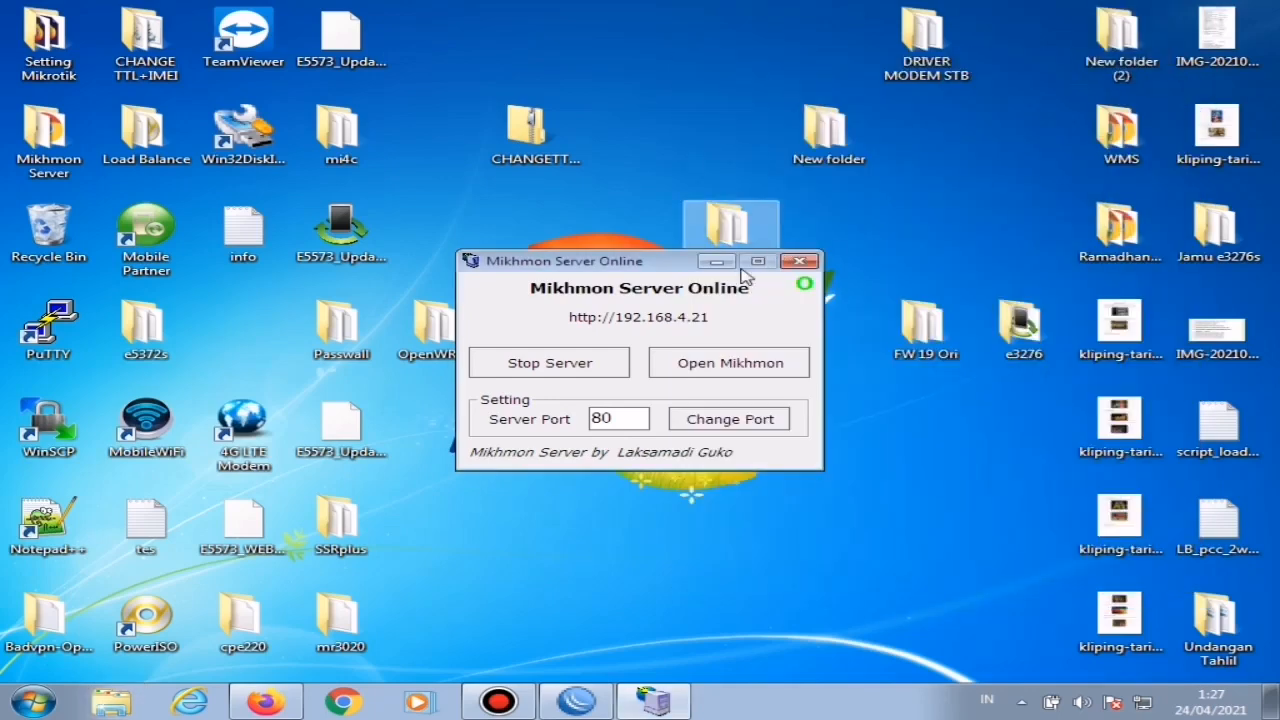
Step: Switch back to Firefox, close both voucher pages, and show the Mikhmon dashboard
click(255, 703)
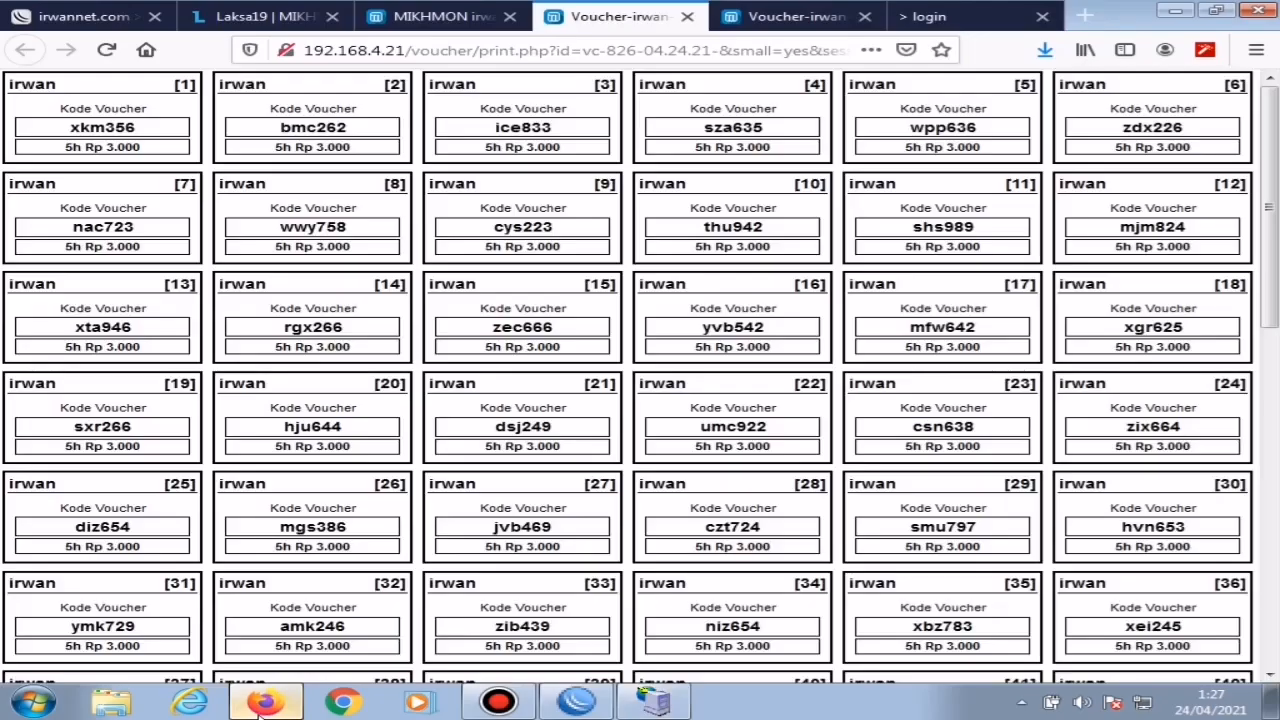
click(687, 16)
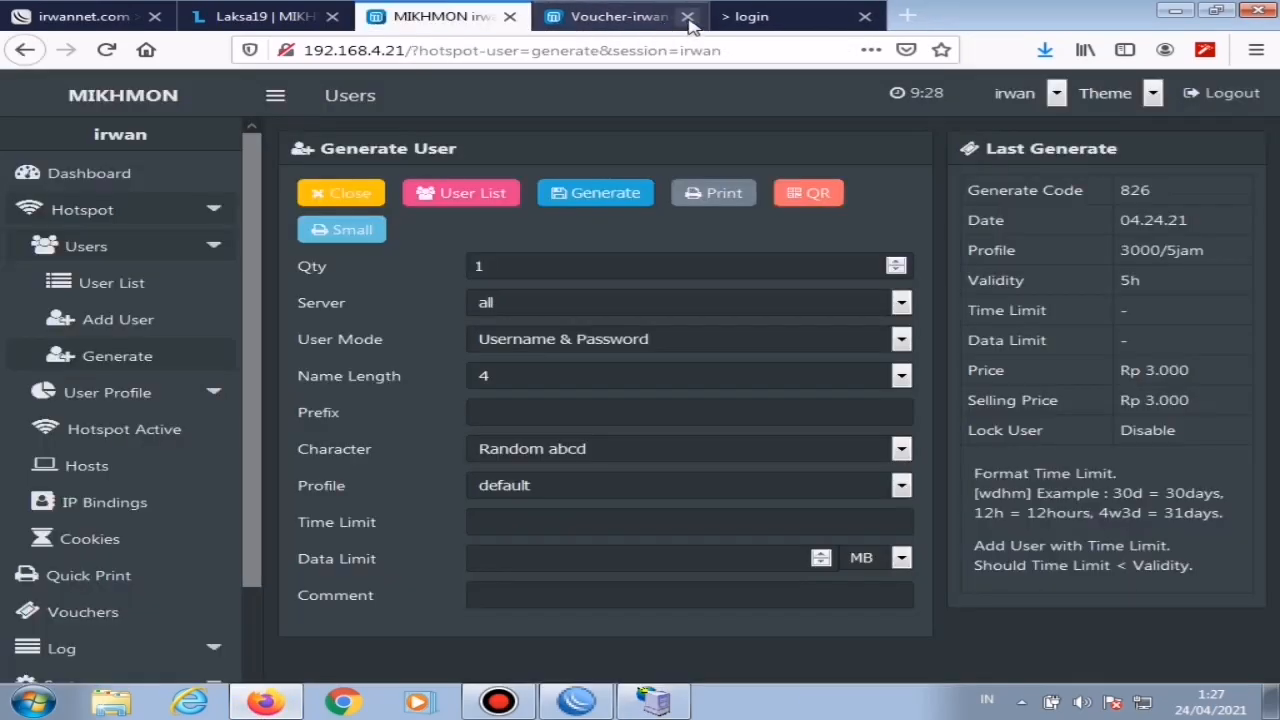
click(687, 16)
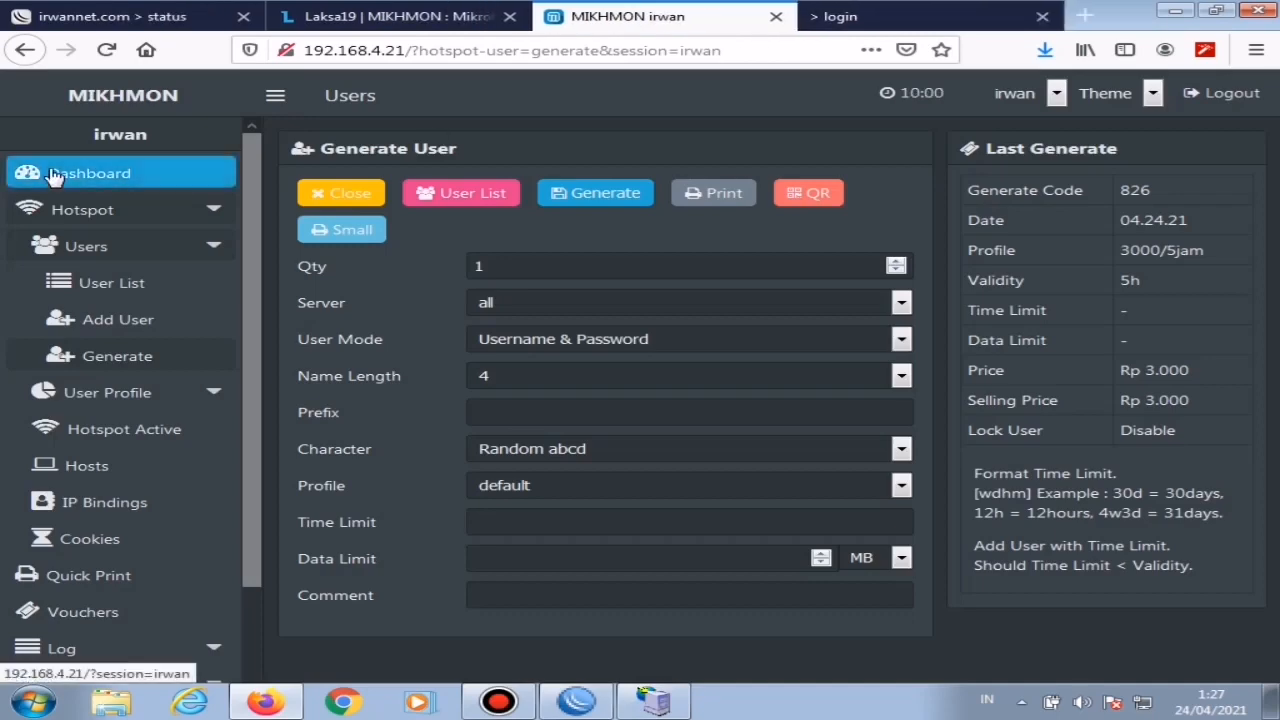
click(58, 172)
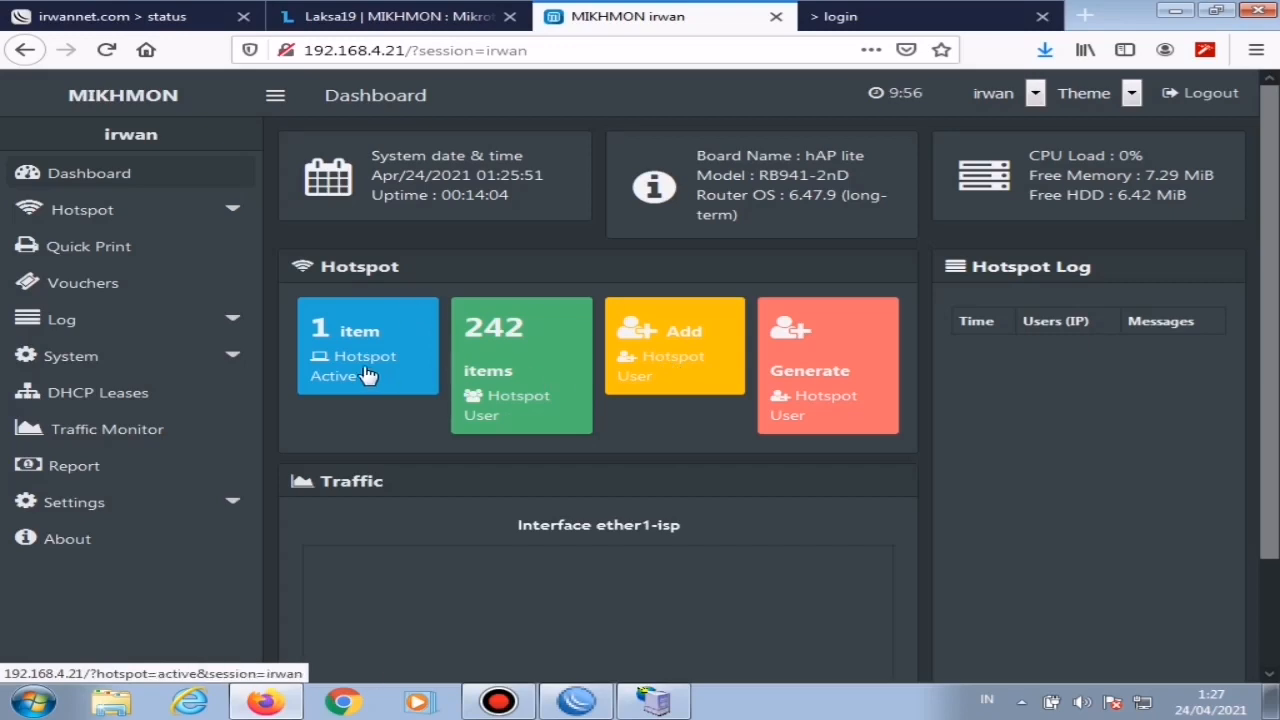
Step: Switch to WinBox and close the address entry, the Address List and the Hotspot window
click(577, 702)
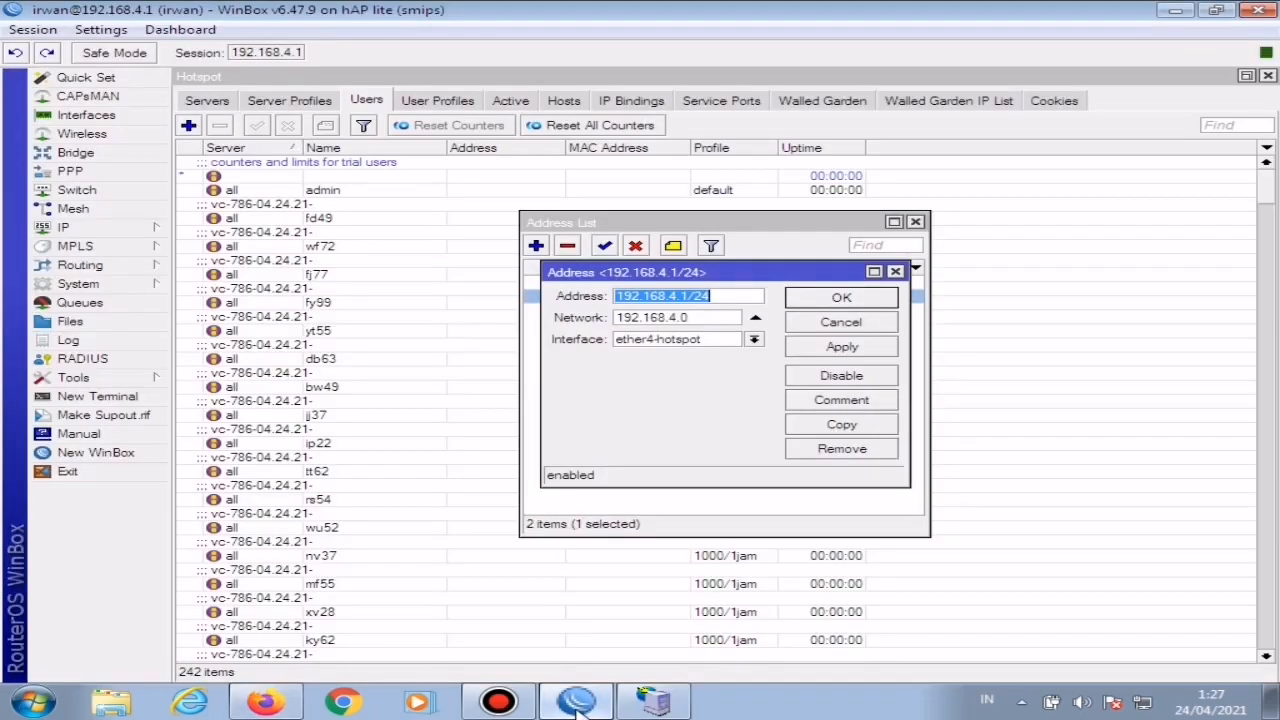
click(895, 271)
click(916, 224)
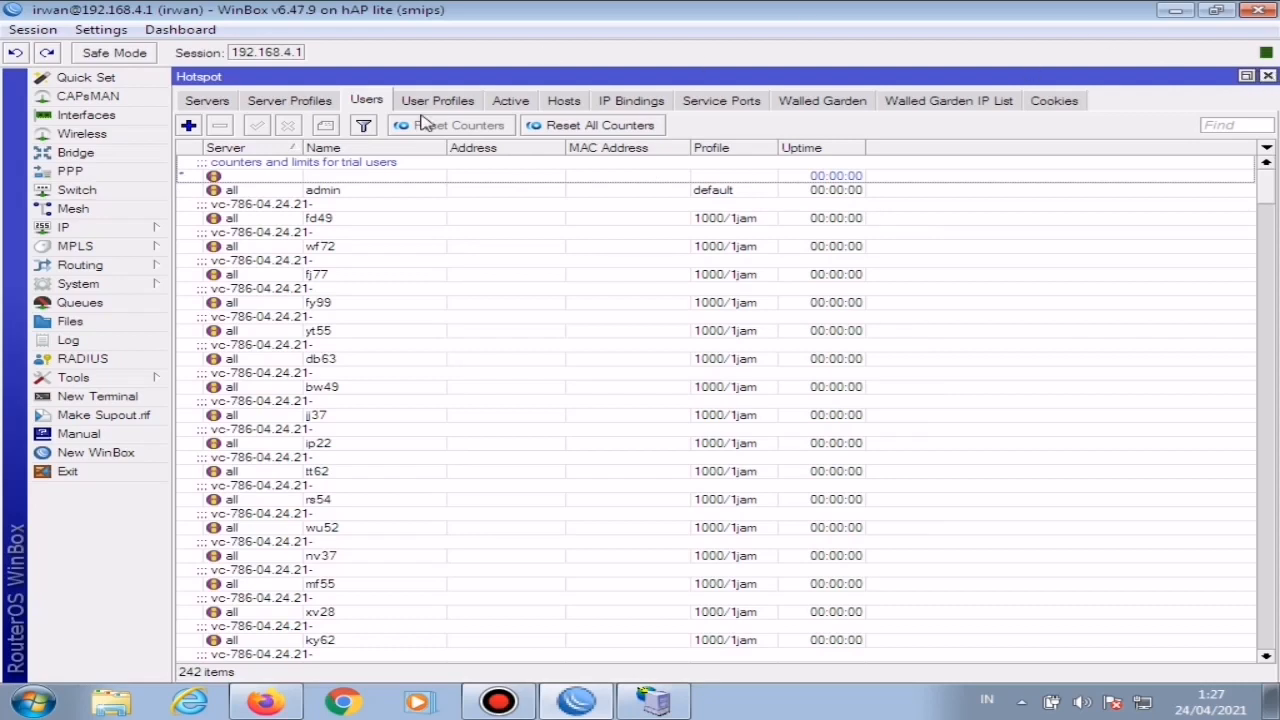
click(1268, 78)
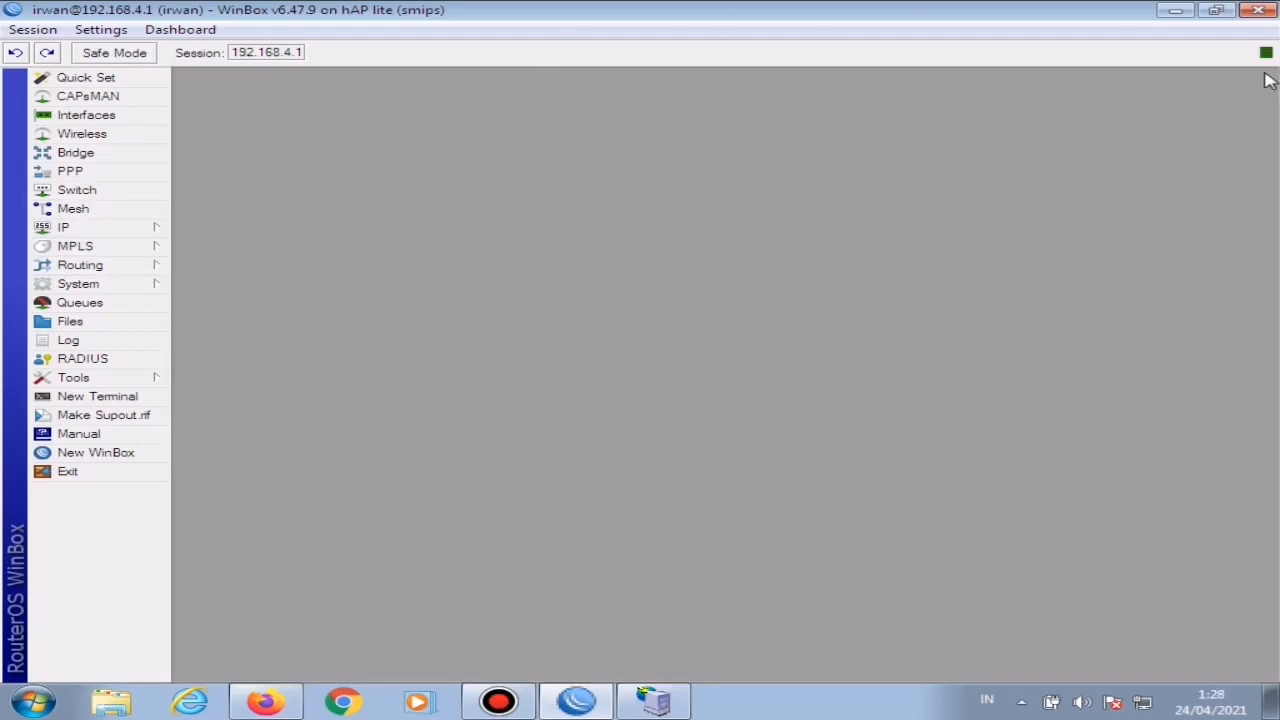
Step: Reopen the router's hotspot user list and select the first generated 1000/1jam user to look up its voucher code
click(100, 228)
click(238, 398)
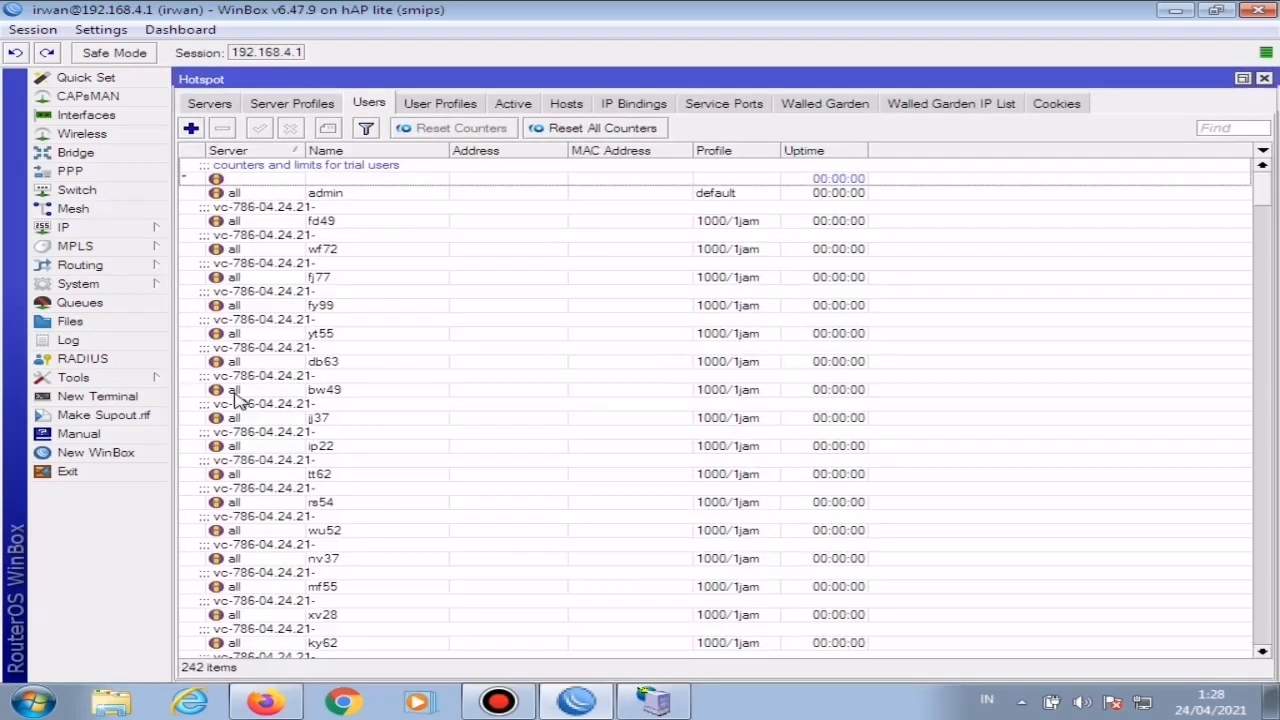
click(320, 224)
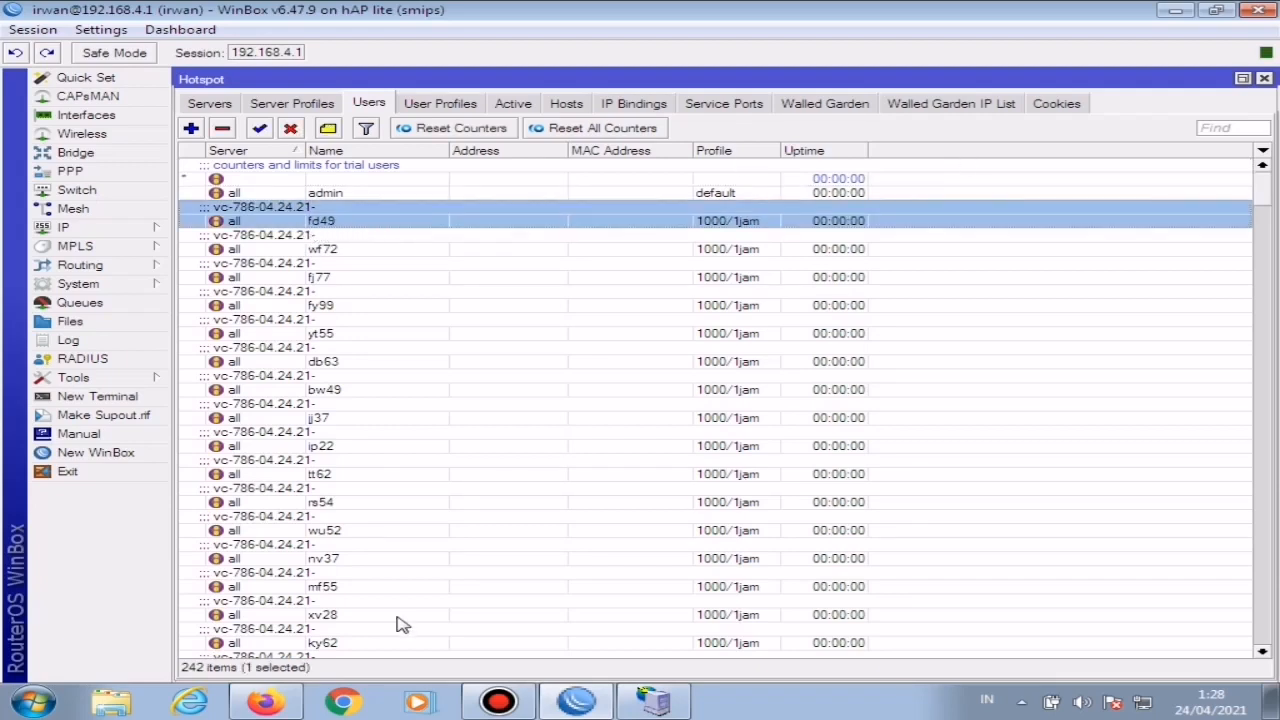
Step: Switch to Firefox, log the admin user out of the hotspot, and go back to its login page
click(270, 702)
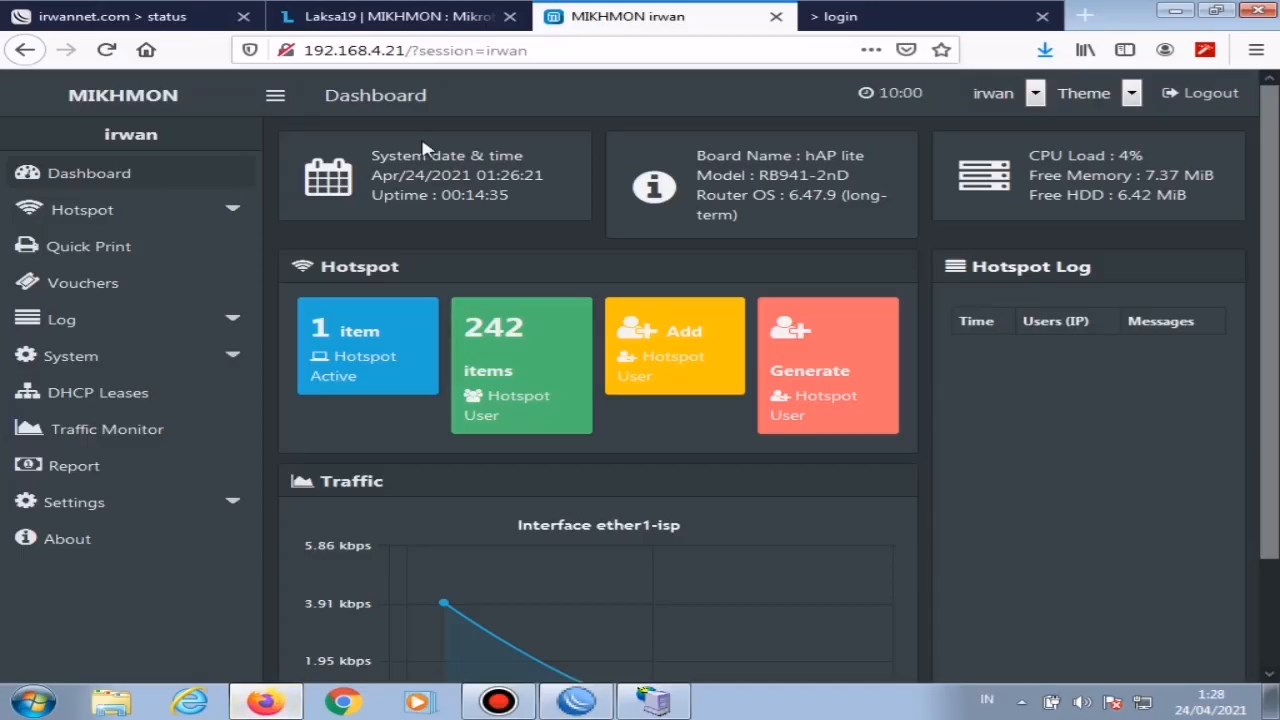
click(165, 14)
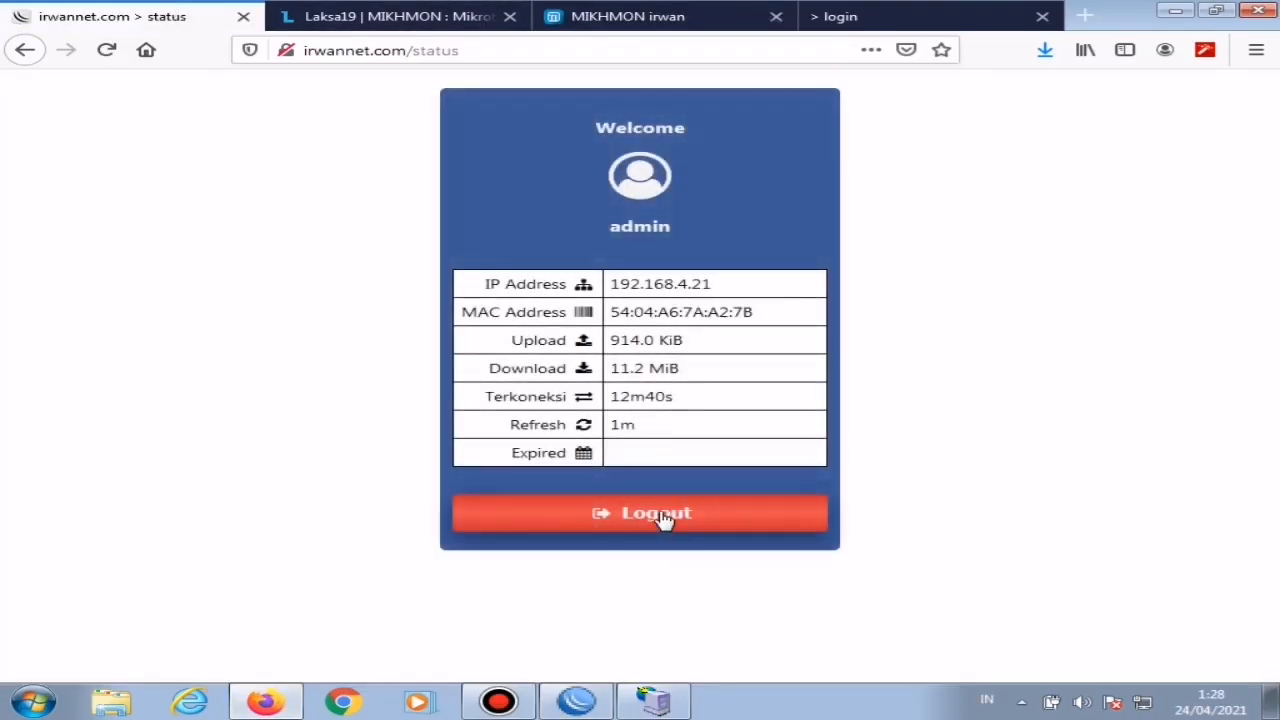
click(662, 517)
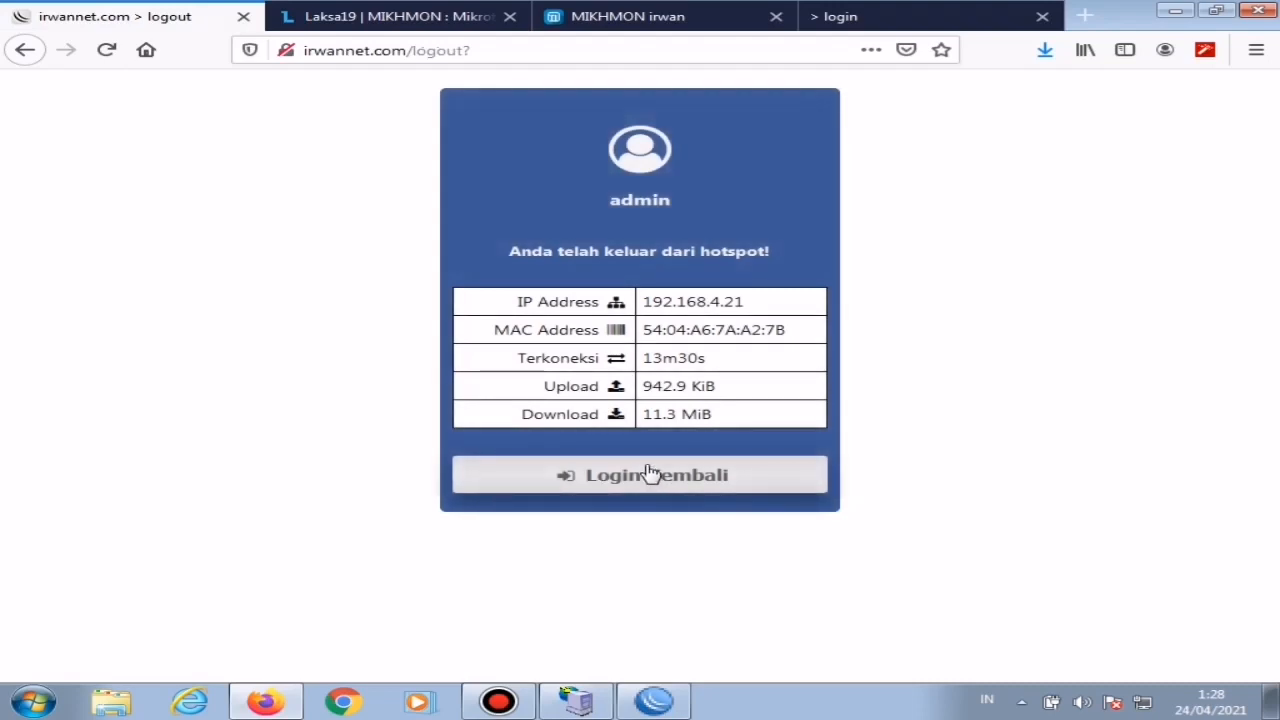
click(650, 473)
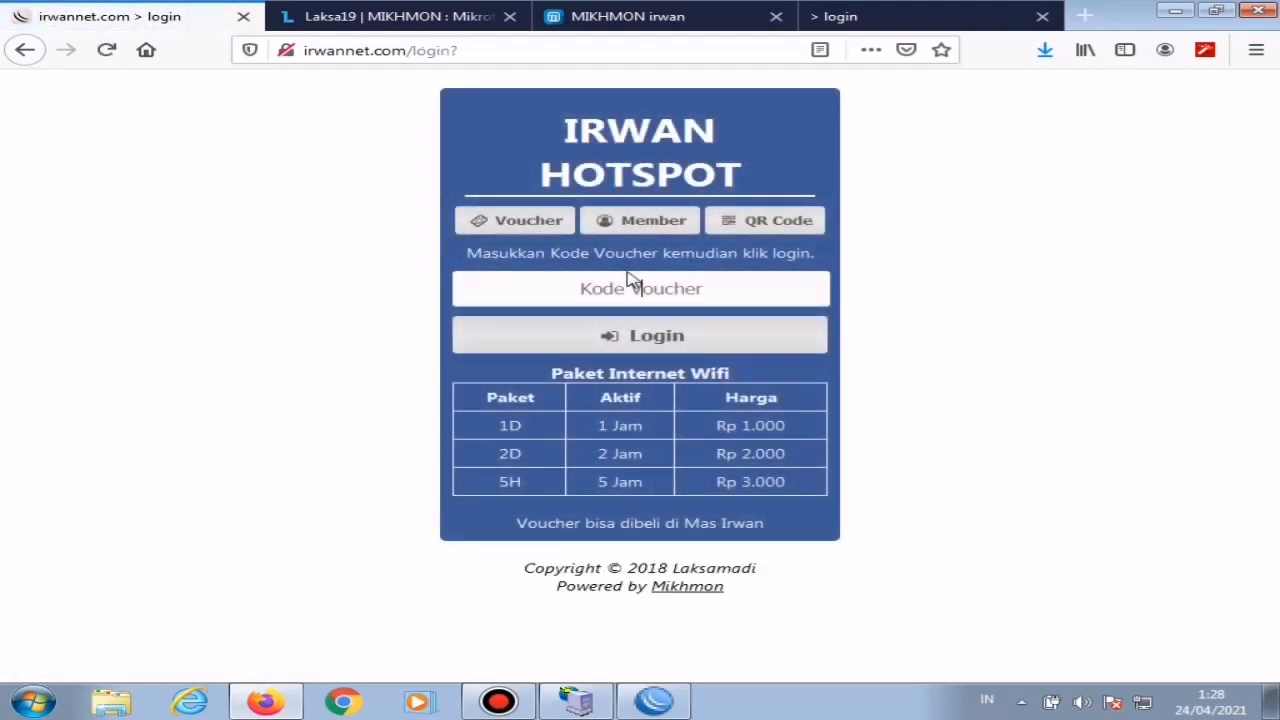
Step: Log in to the hotspot with the voucher code of the first generated 1000/1jam user
click(630, 281)
text(fd49)
click(643, 335)
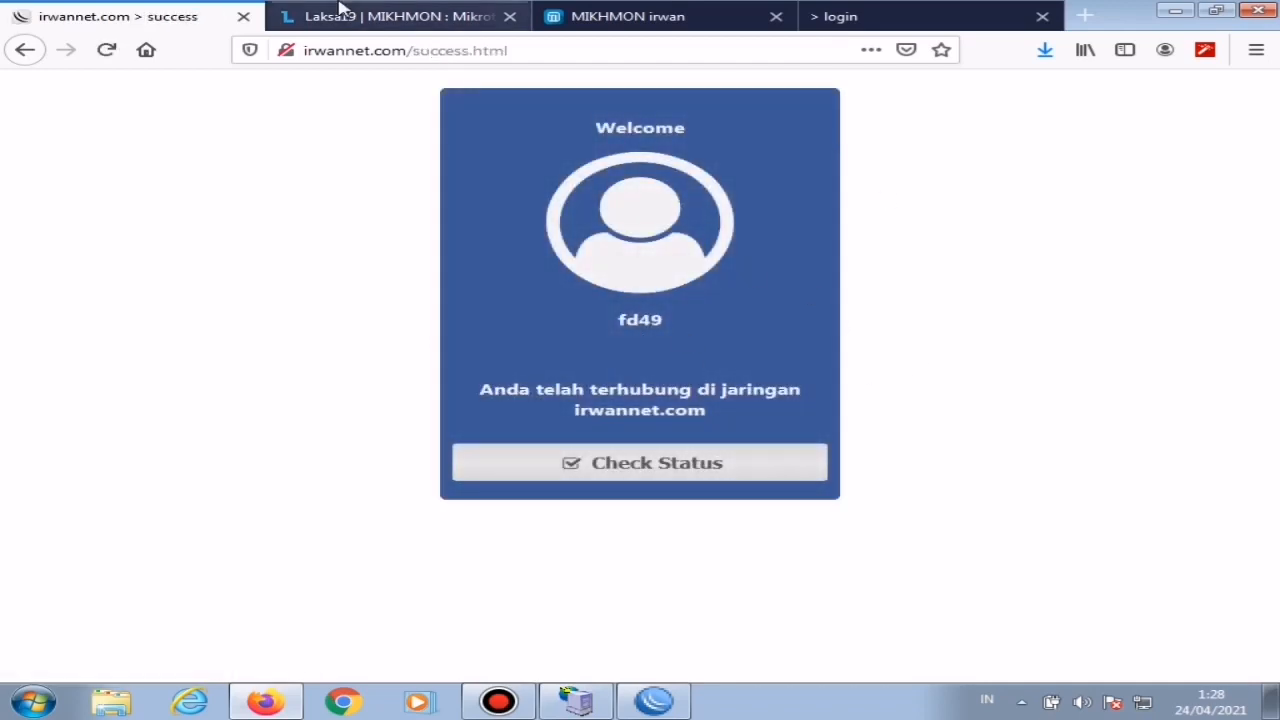
Step: Search Google for speedtest and run its built-in internet speed test on the voucher connection
click(543, 49)
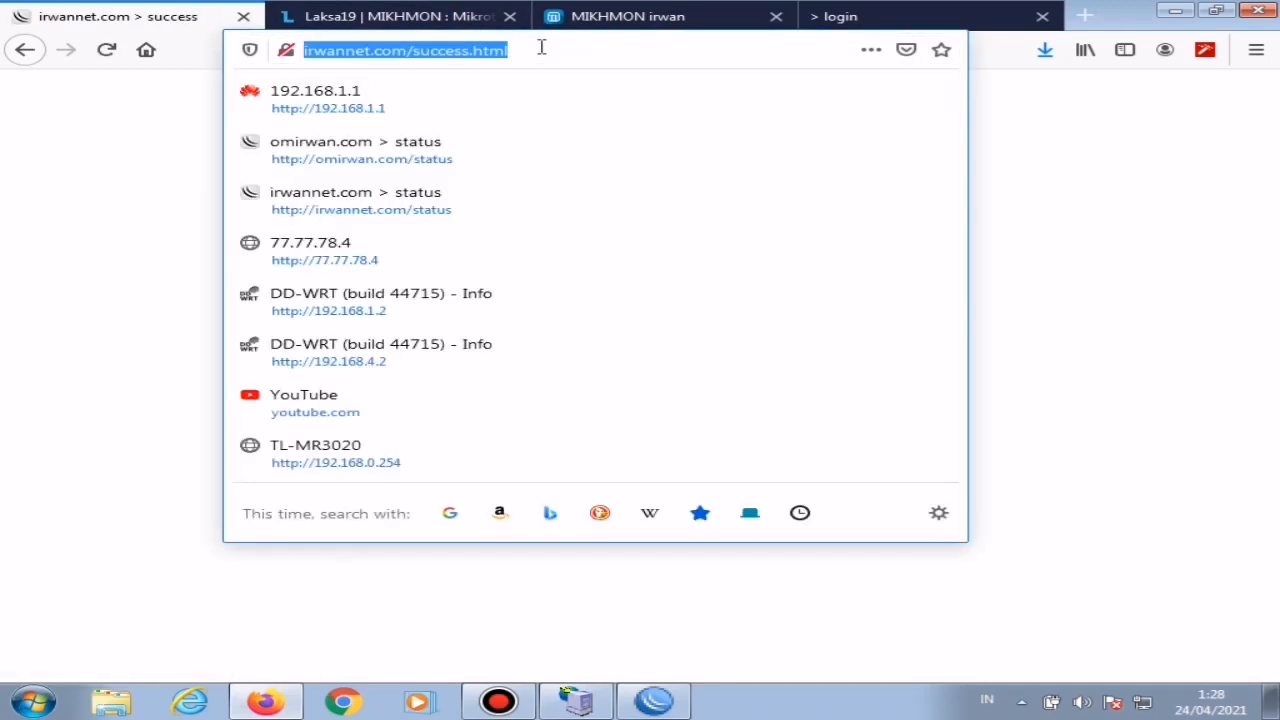
text(sp)
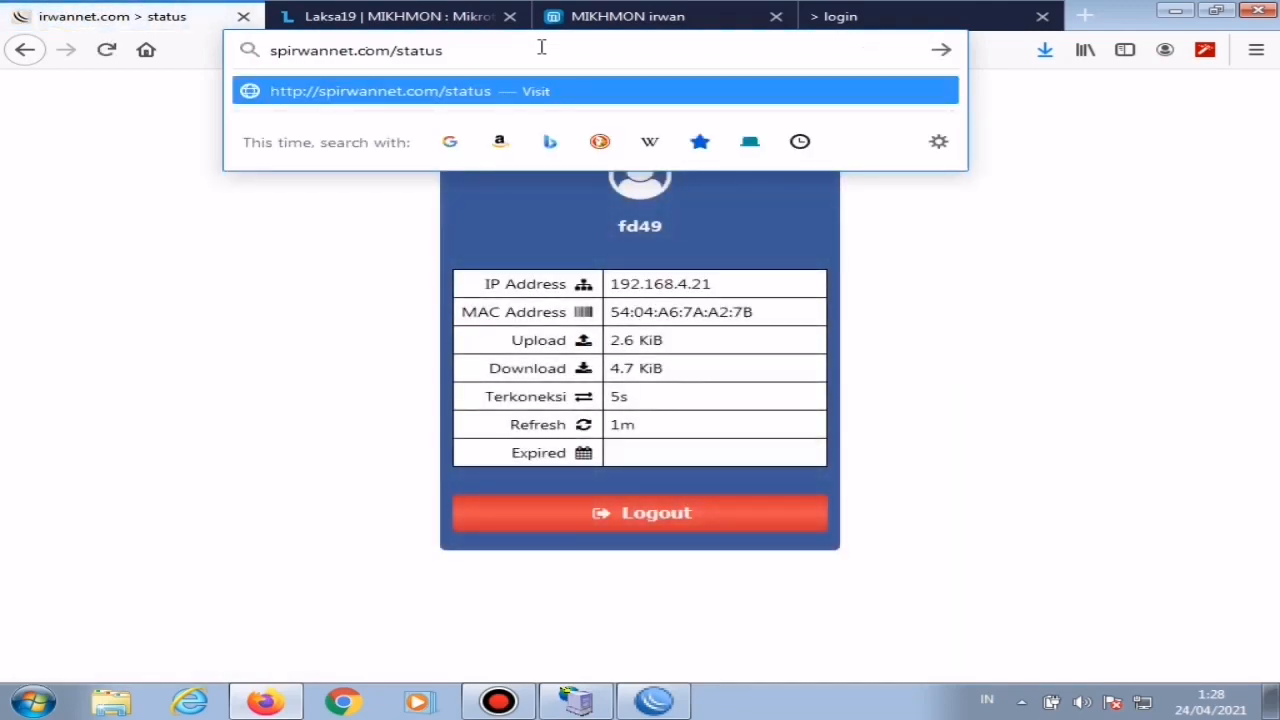
key(ctrl+a)
text(sp)
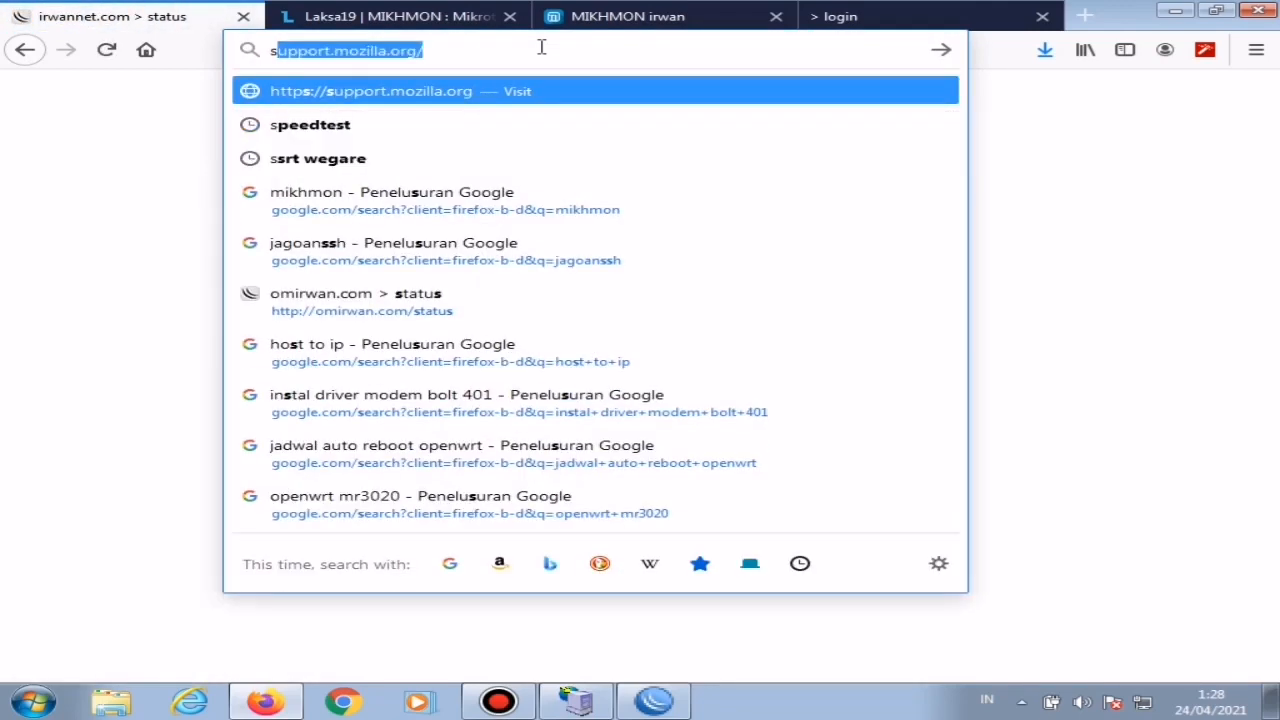
click(356, 128)
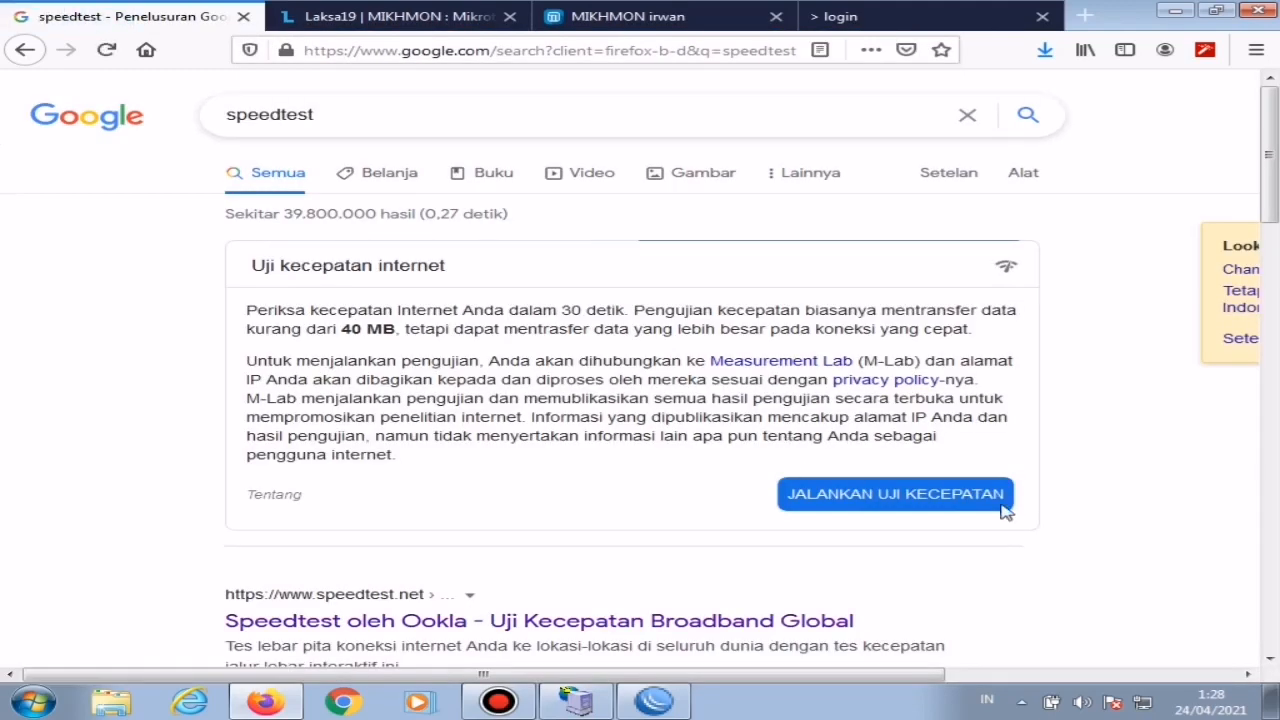
click(937, 494)
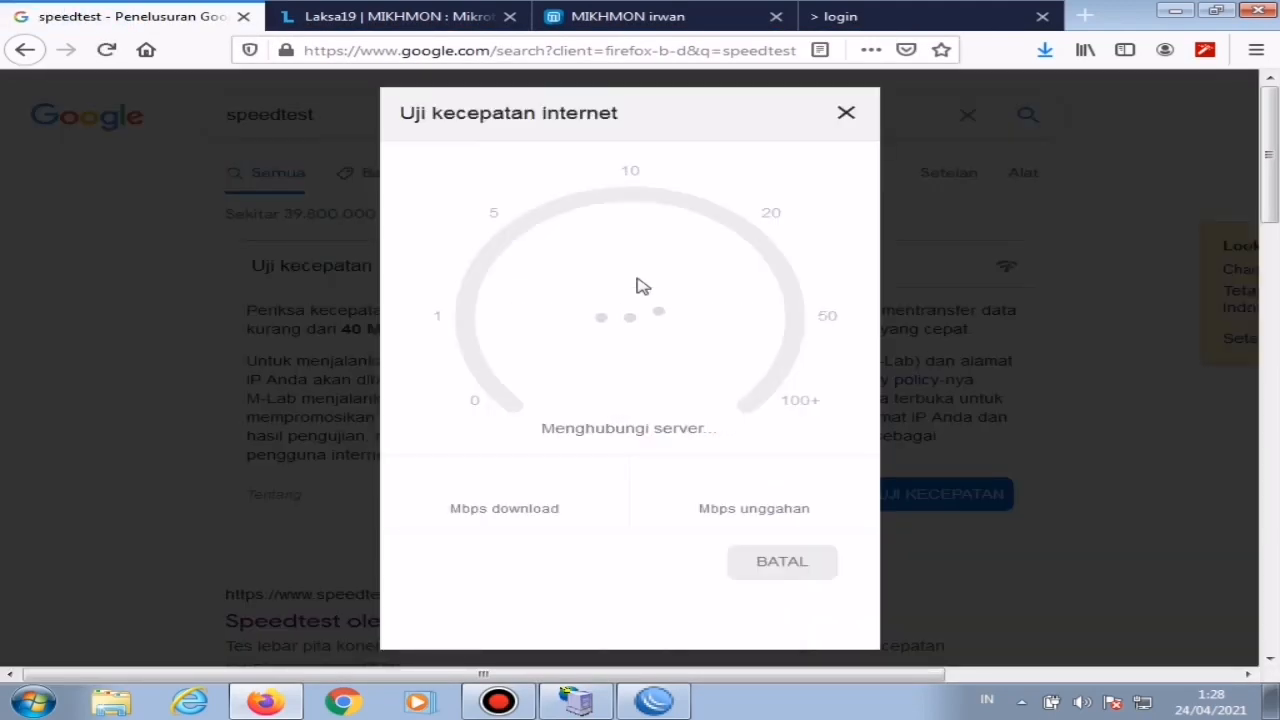